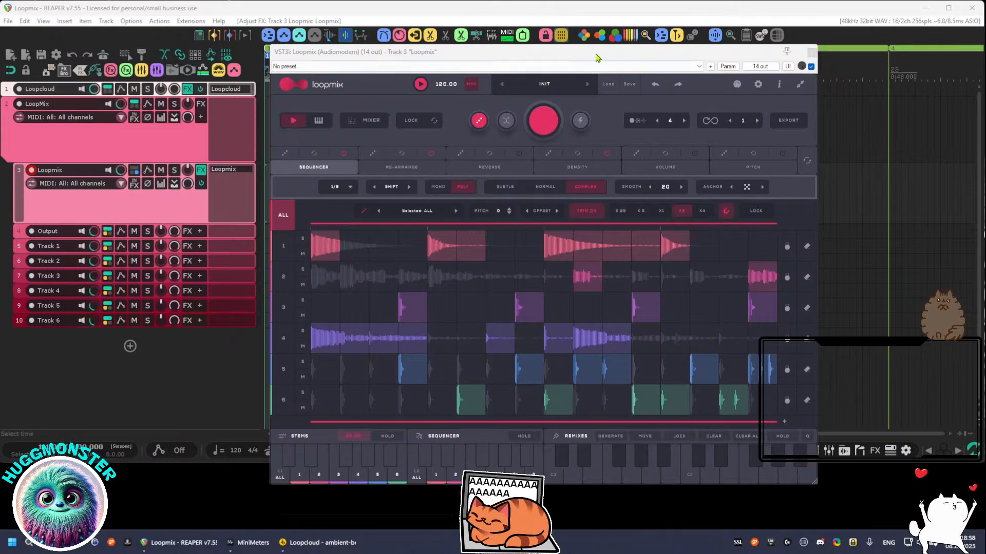
Reposition the Loopmix plugin window slightly higher over the project
left_click_drag(597, 56, 612, 35)
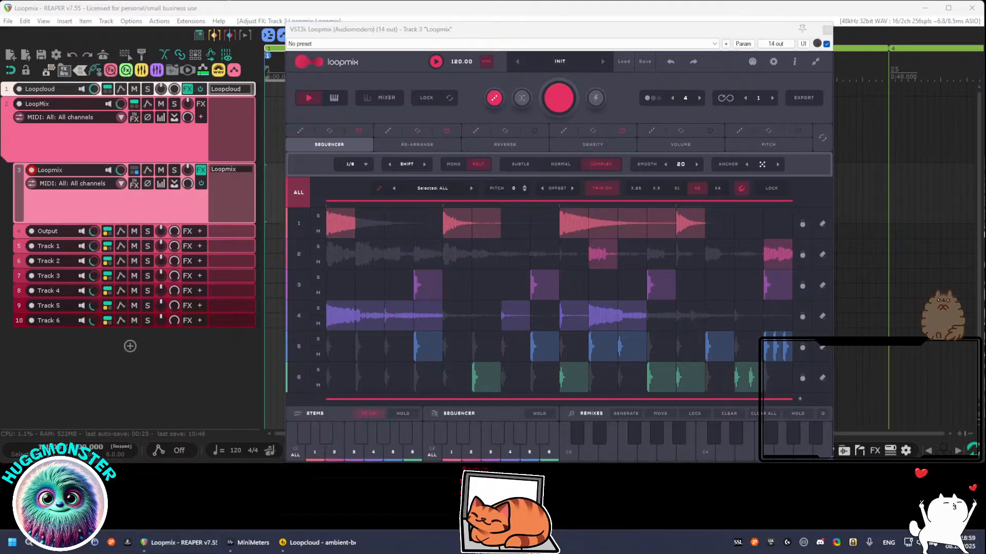
left_click(964, 544)
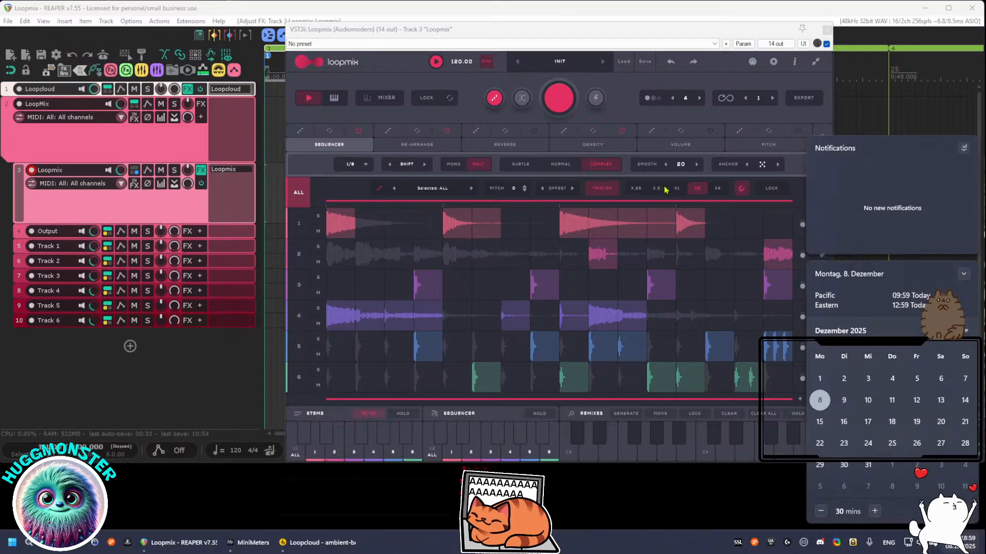
left_click(698, 39)
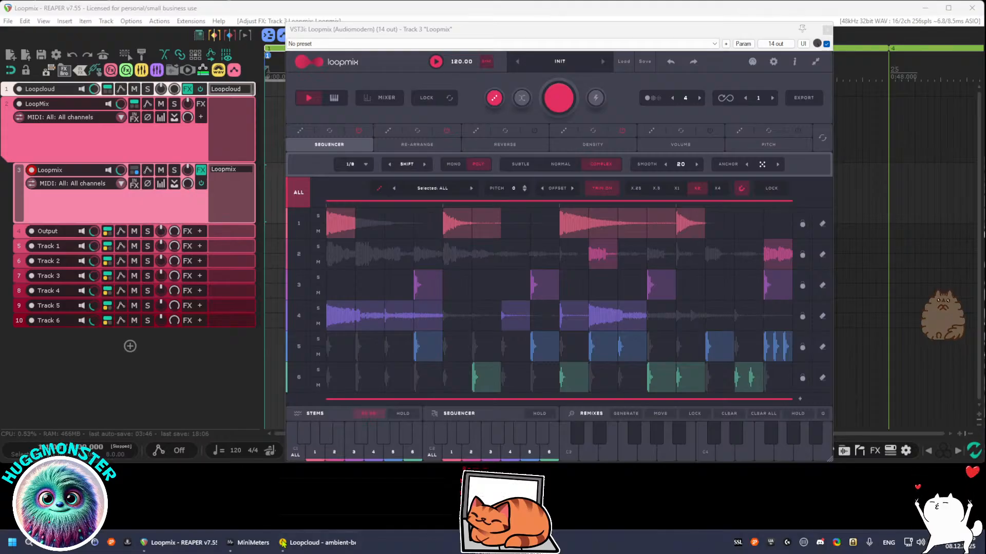
Switch to Windows Settings and examine the Ethernet connection under Network & internet
left_click(12, 543)
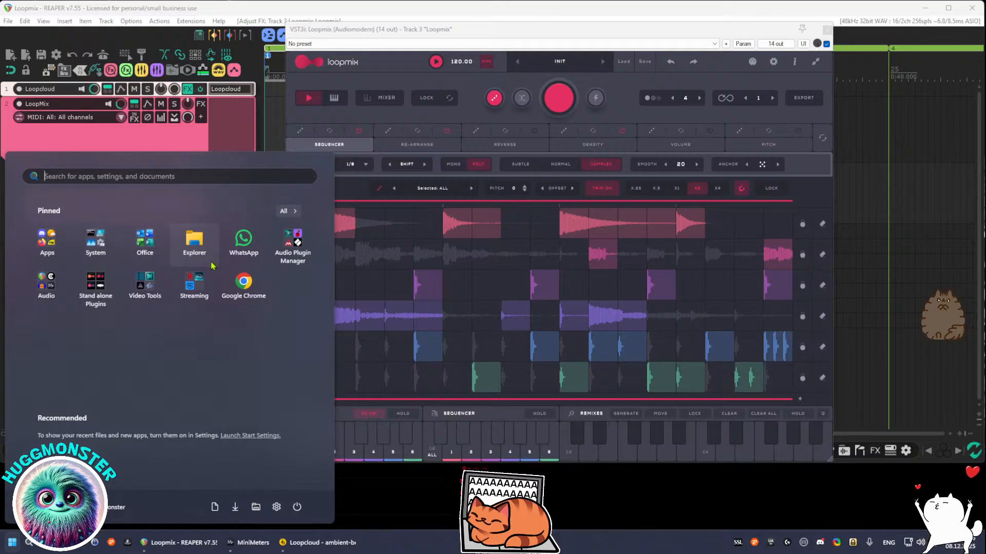
left_click(95, 240)
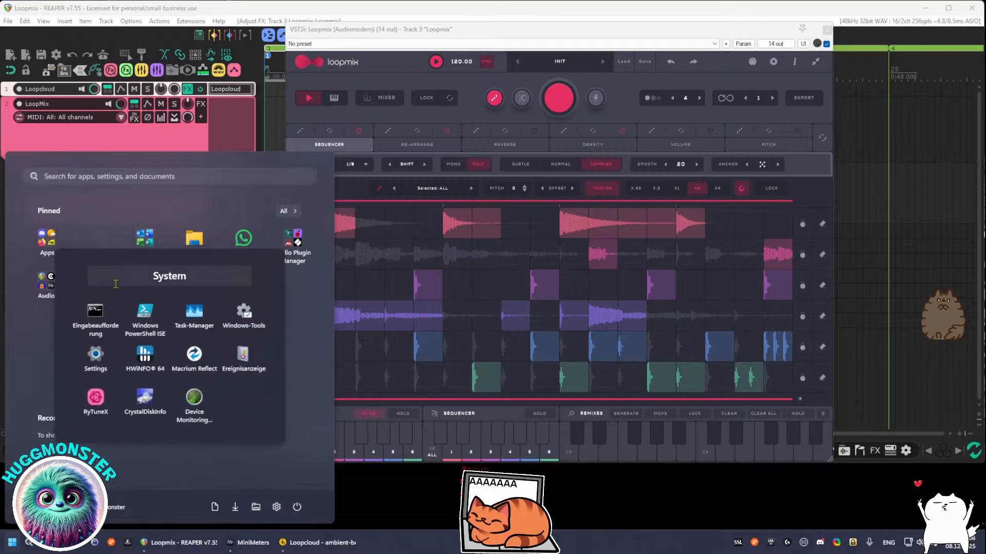
left_click(96, 355)
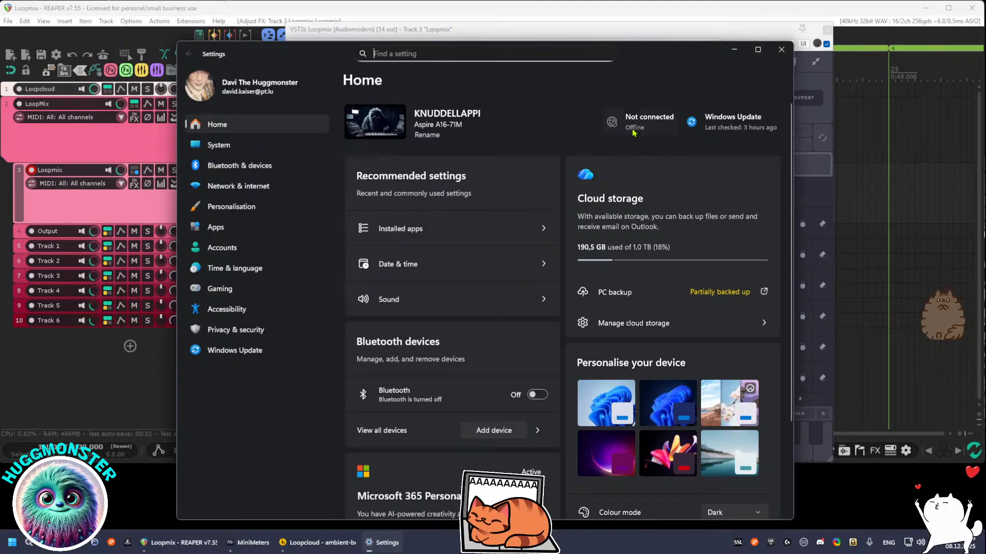
left_click(646, 122)
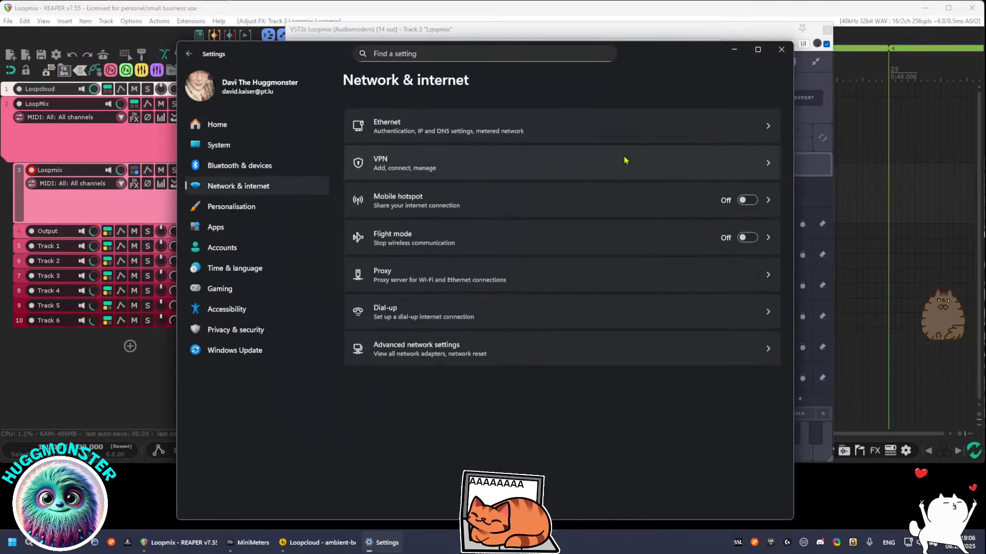
left_click(525, 132)
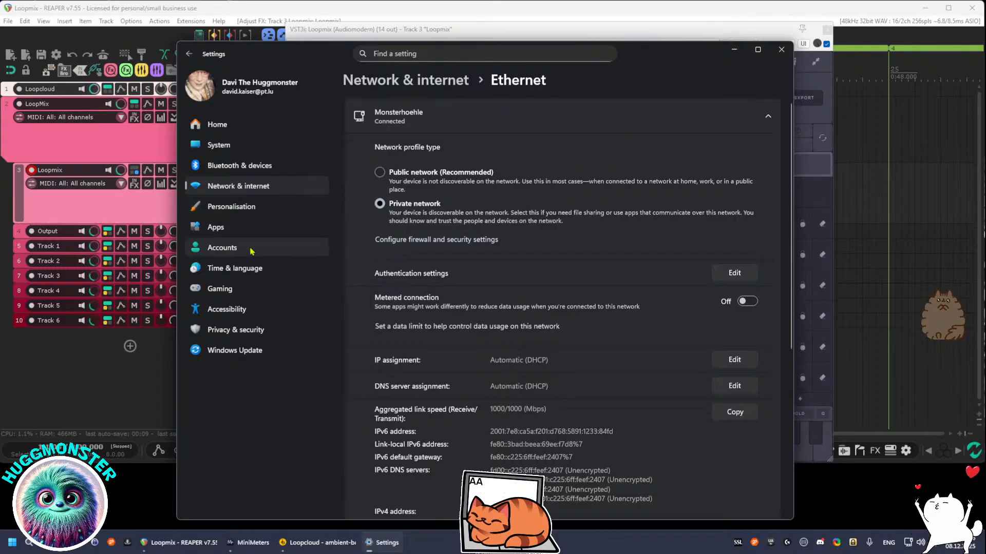
Open the Elgato Virtual Camera's page in the Bluetooth & devices camera settings and try its troubleshooter
left_click(241, 165)
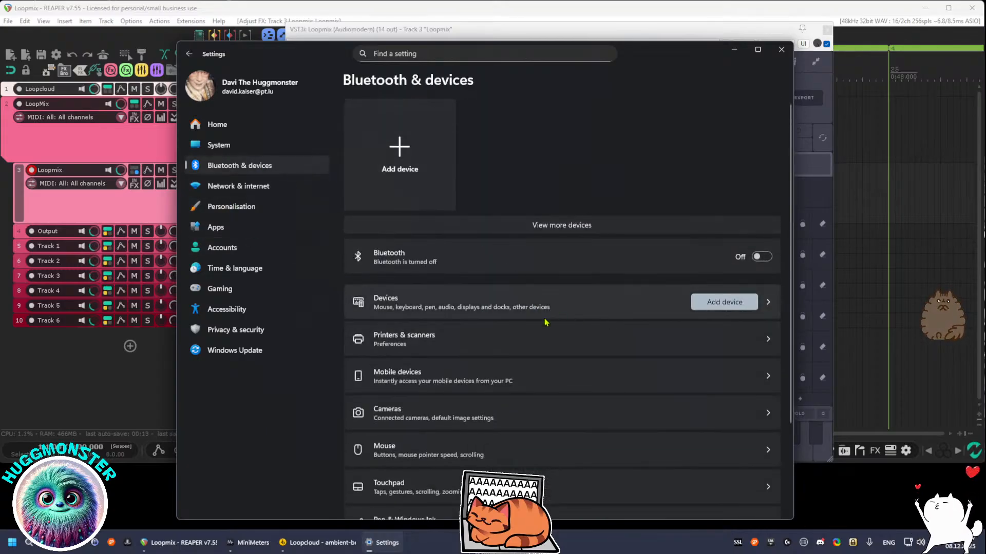
scroll(520, 359, "down", 2)
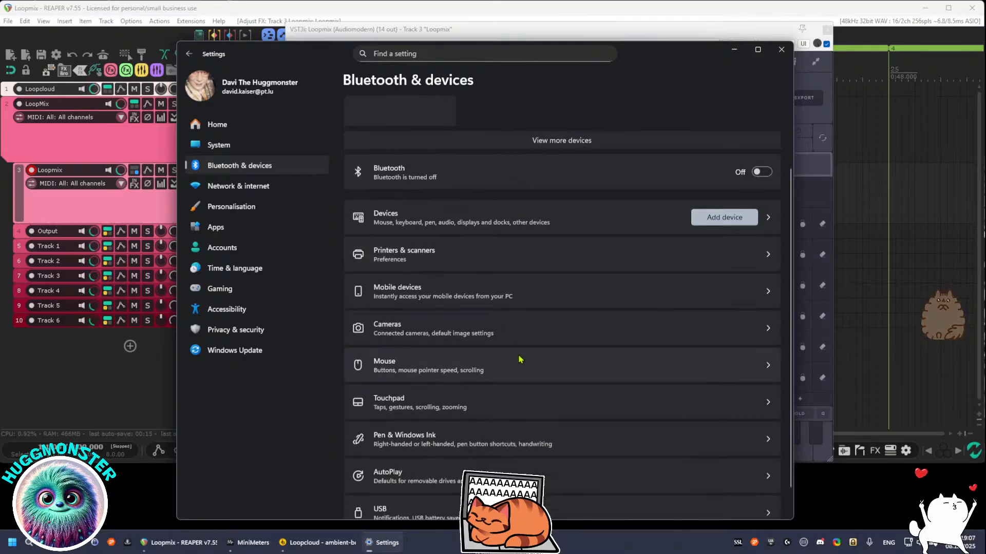
left_click(518, 342)
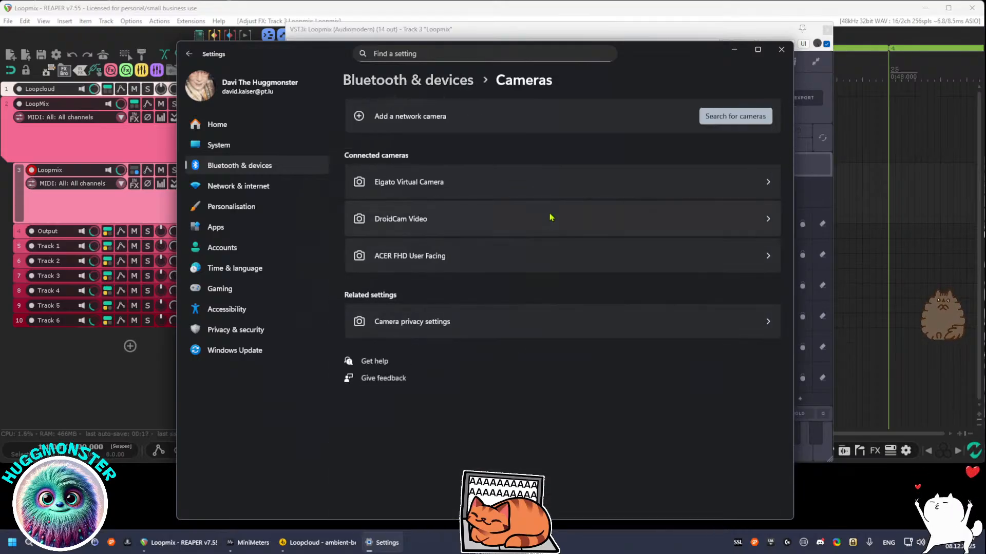
left_click(556, 182)
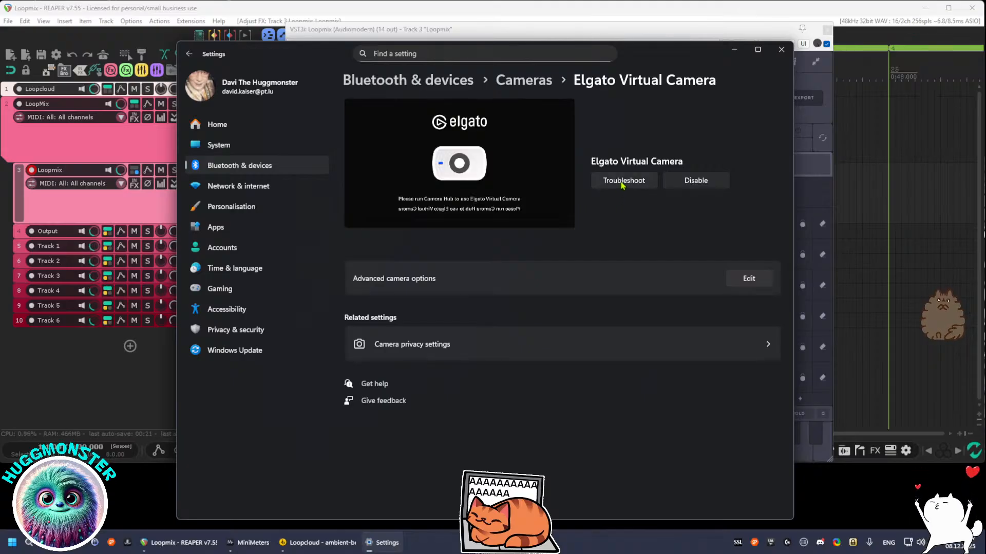
left_click(621, 184)
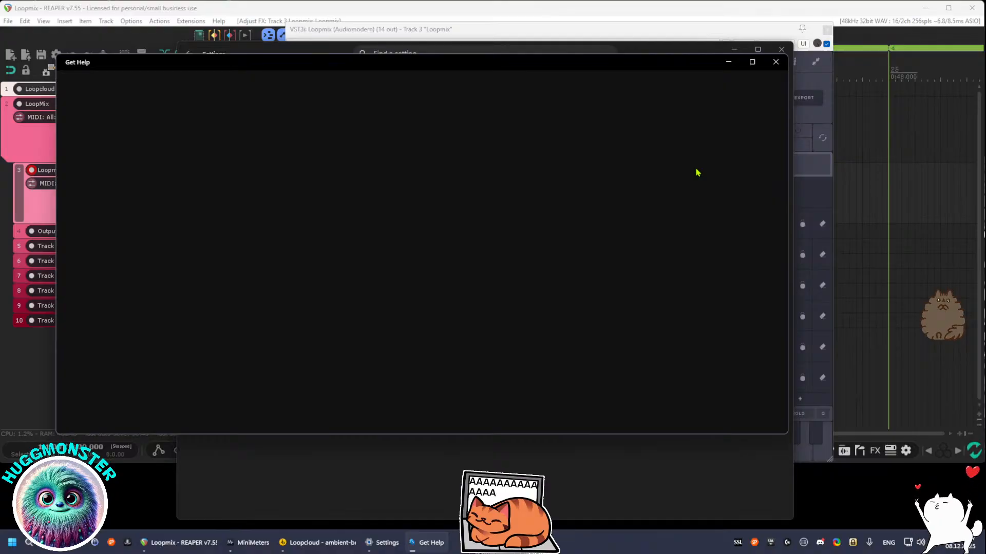
left_click(776, 62)
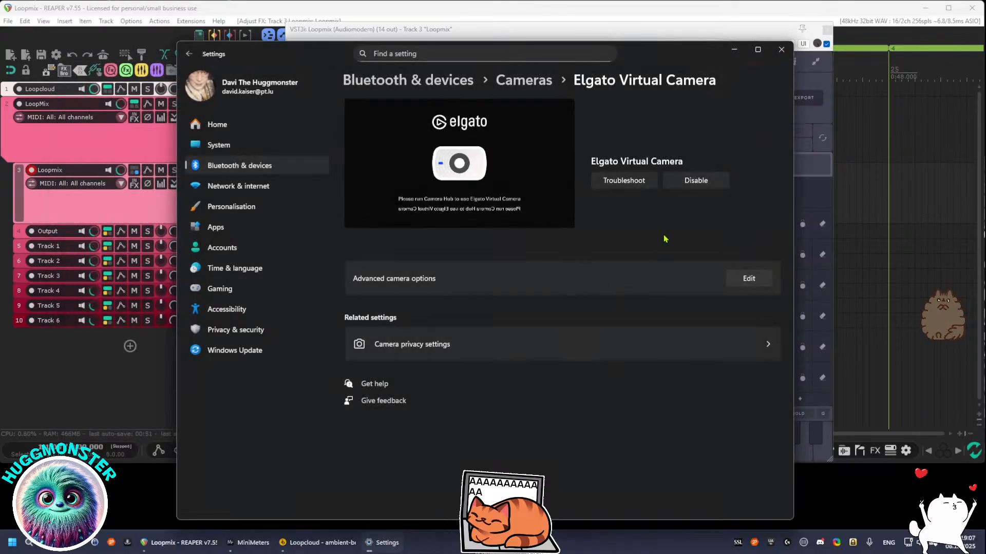
Disable the Elgato Virtual Camera and return to the Loopmix plugin in REAPER
left_click(692, 191)
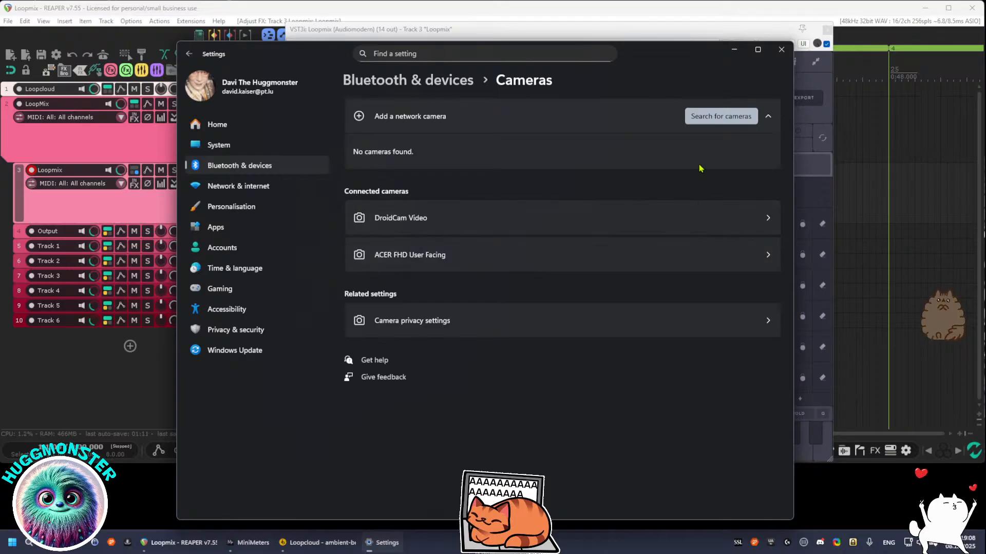
left_click(781, 49)
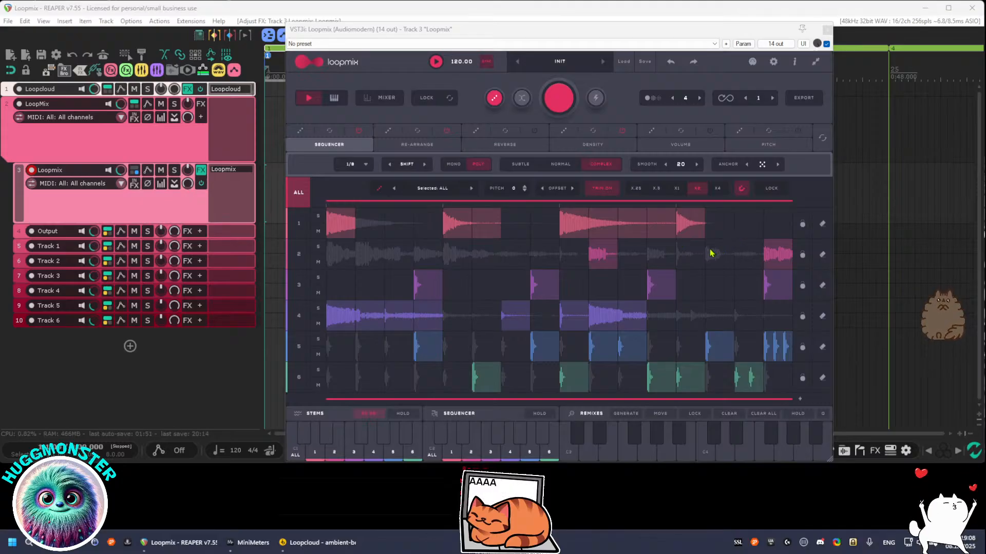
Audition the loop with Trim off for all Loopmix tracks, and turn Trim back on
left_click(599, 192)
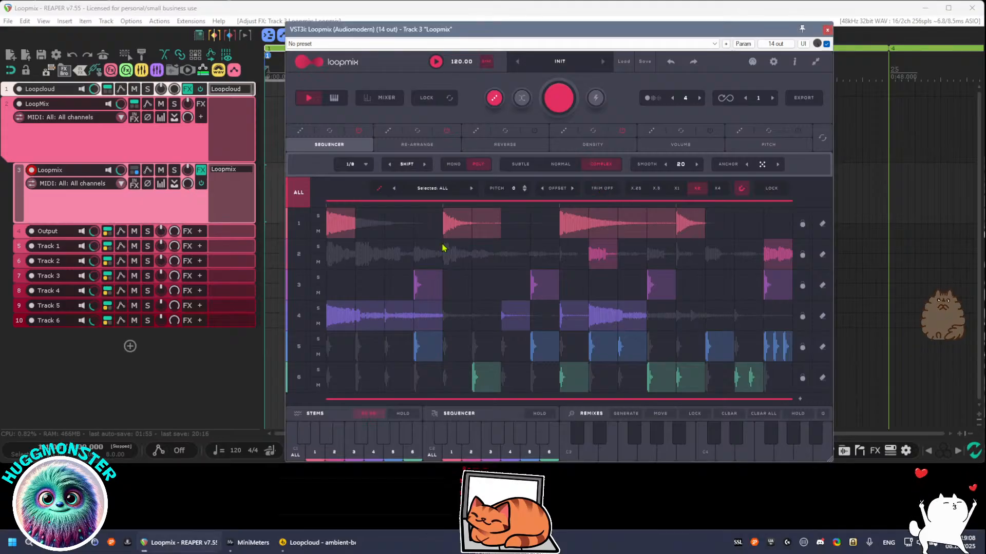
left_click(298, 225)
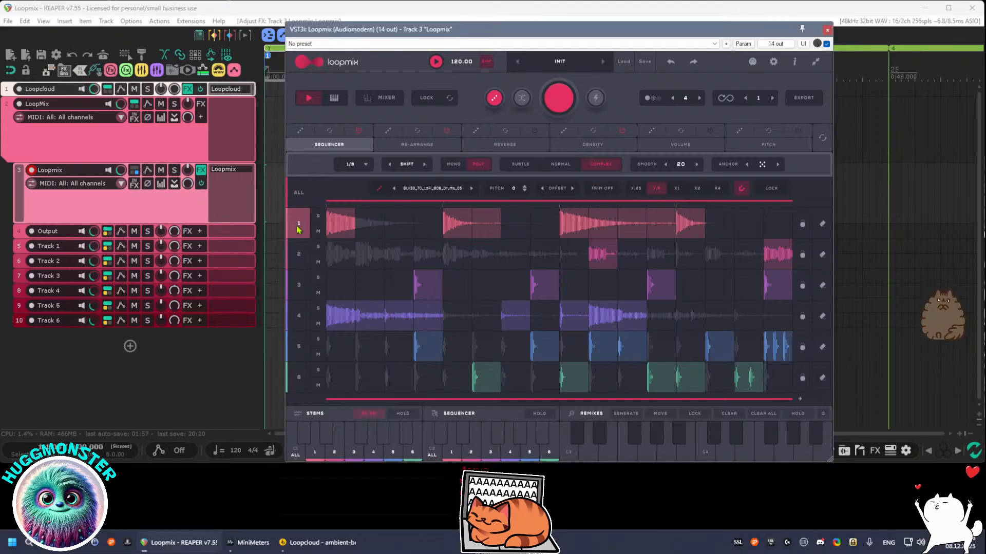
left_click(296, 253)
left_click(300, 196)
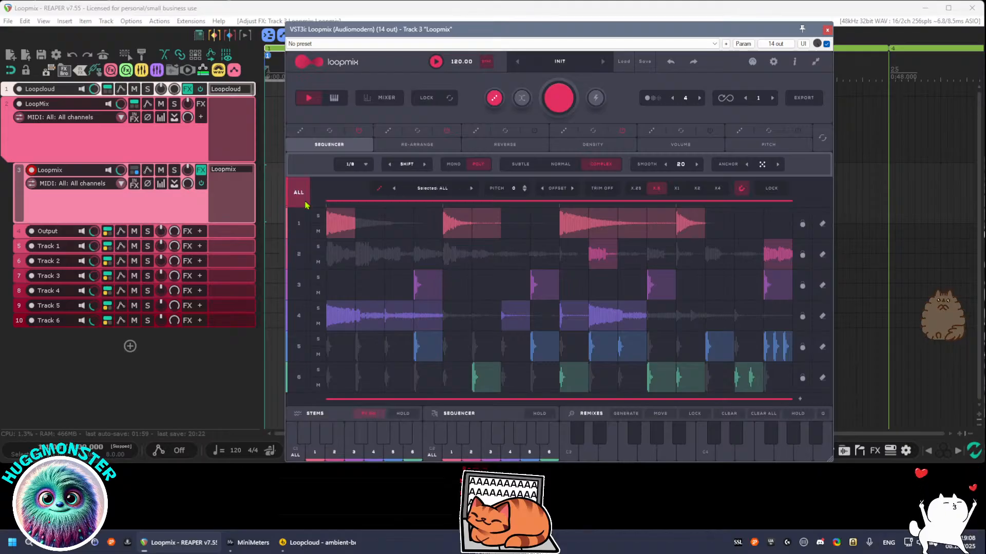
left_click(173, 406)
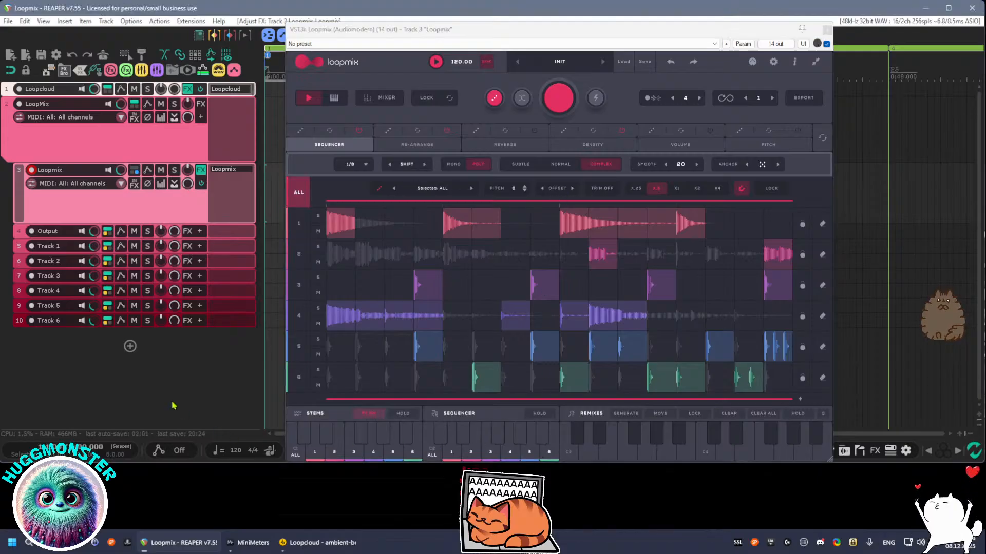
key("space")
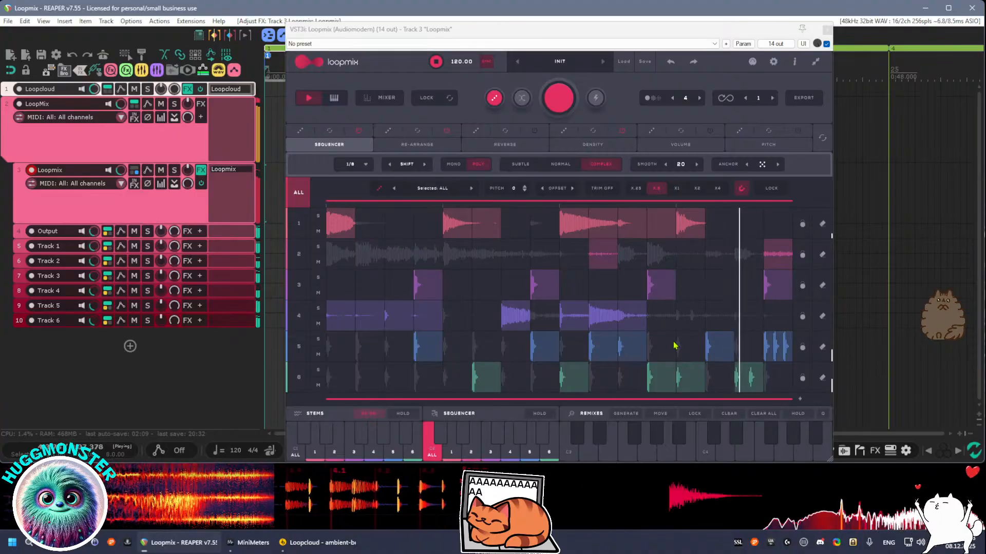
key("space")
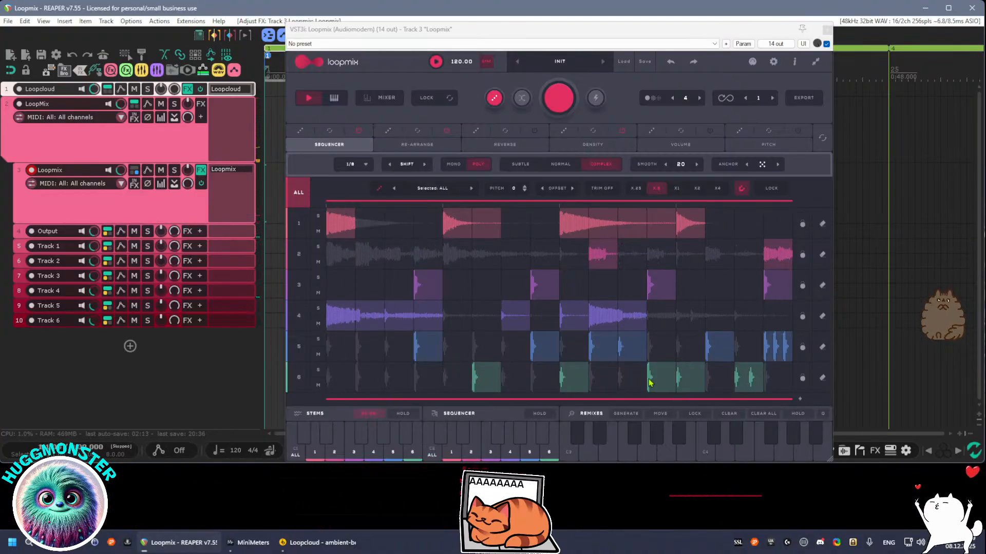
left_click(600, 189)
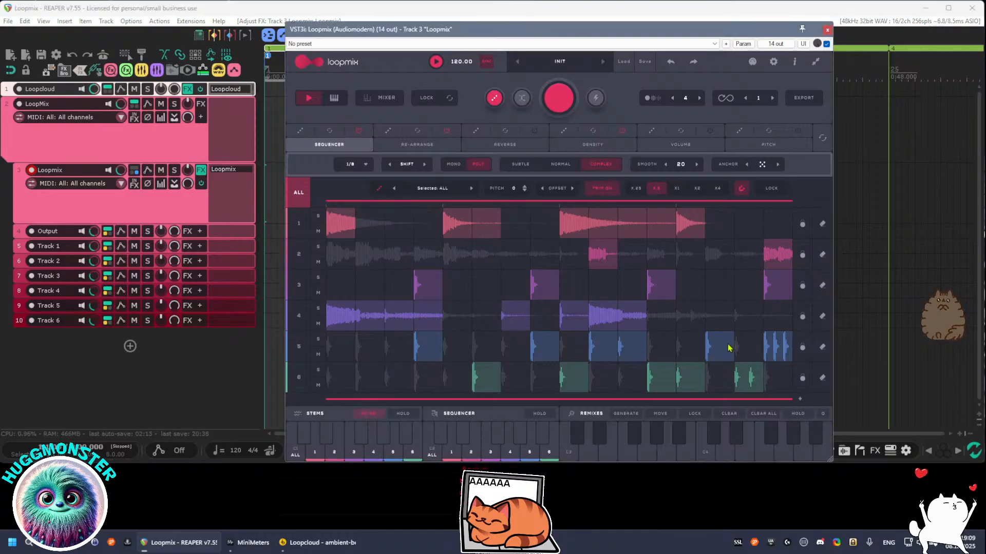
Check the individual sample settings of Loopmix tracks 1 to 4 one after another
left_click(297, 228)
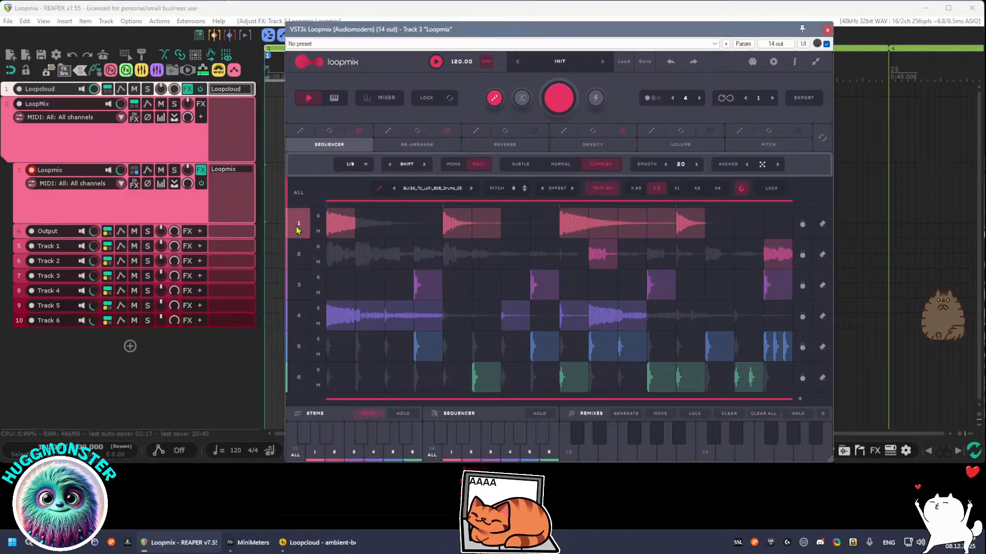
left_click(296, 262)
left_click(299, 289)
left_click(302, 316)
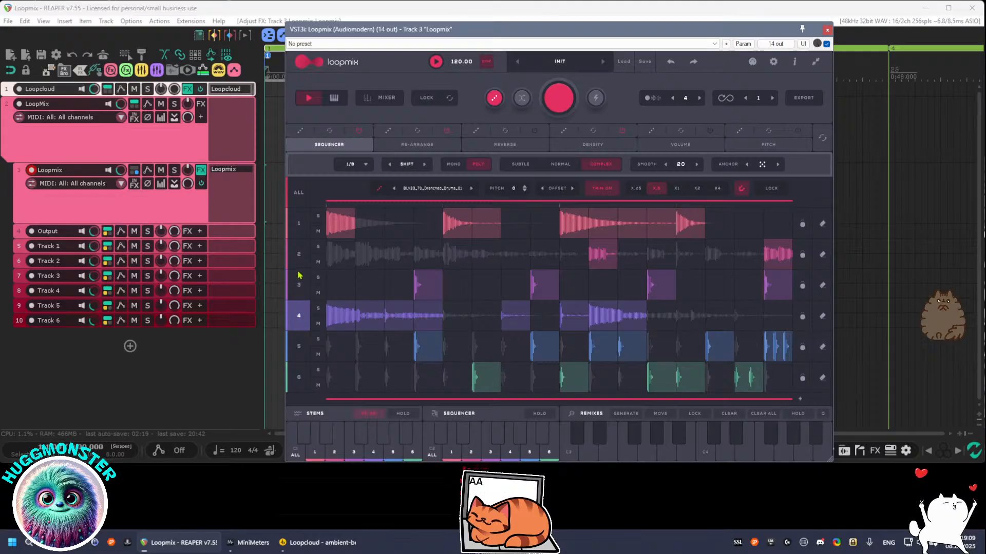
Set the playback speed multiplier of each Loopmix track from 1 to 6 to X1
left_click(300, 234)
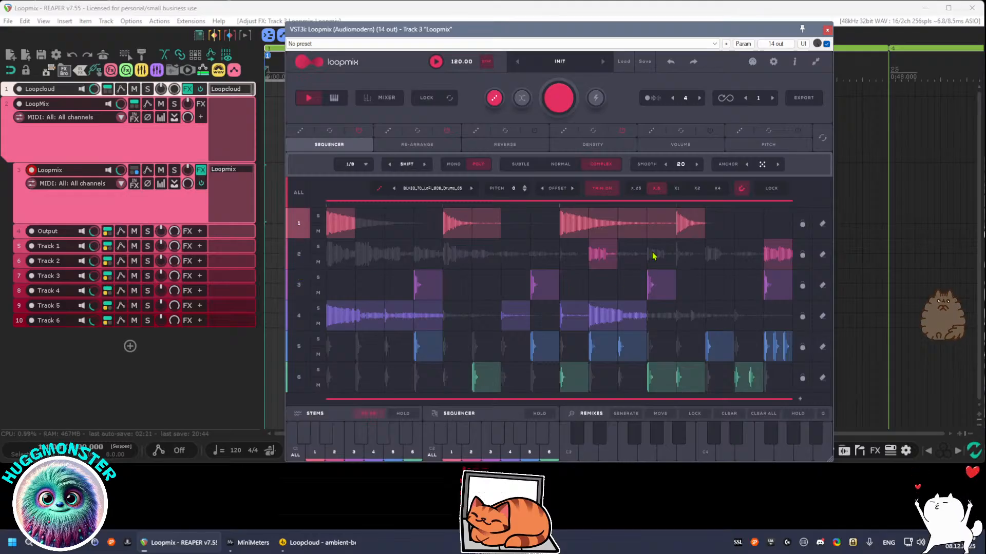
left_click(676, 190)
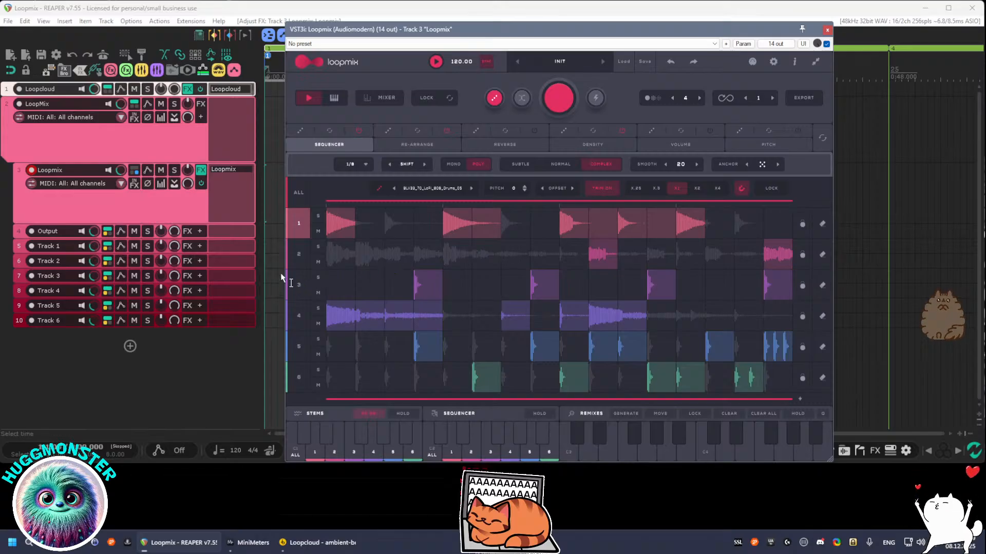
left_click(298, 251)
left_click(676, 188)
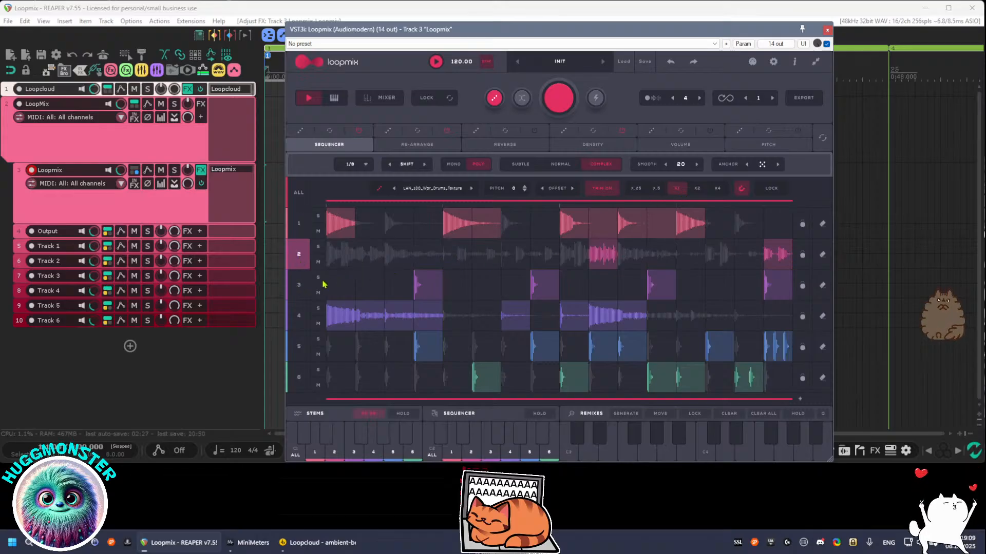
left_click(299, 294)
left_click(675, 190)
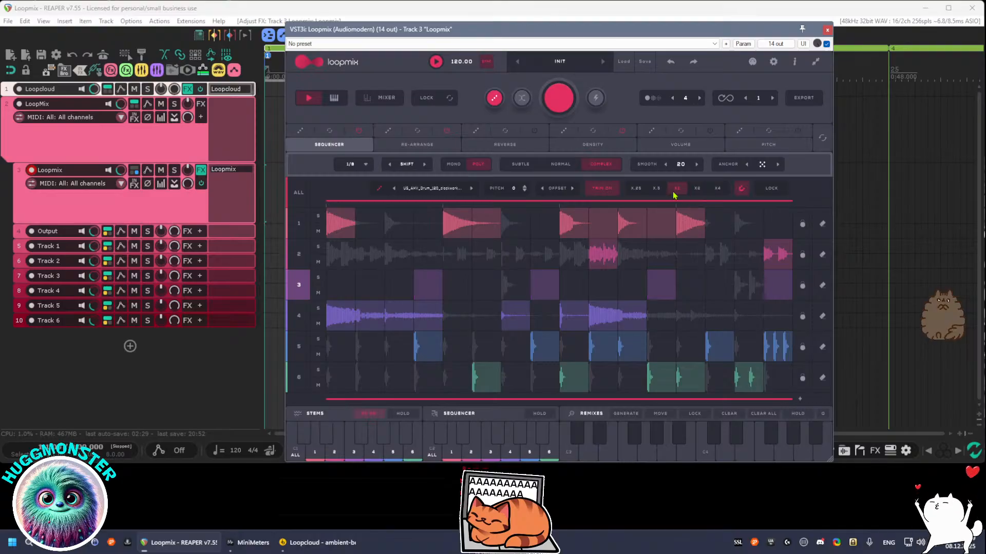
left_click(299, 315)
left_click(676, 189)
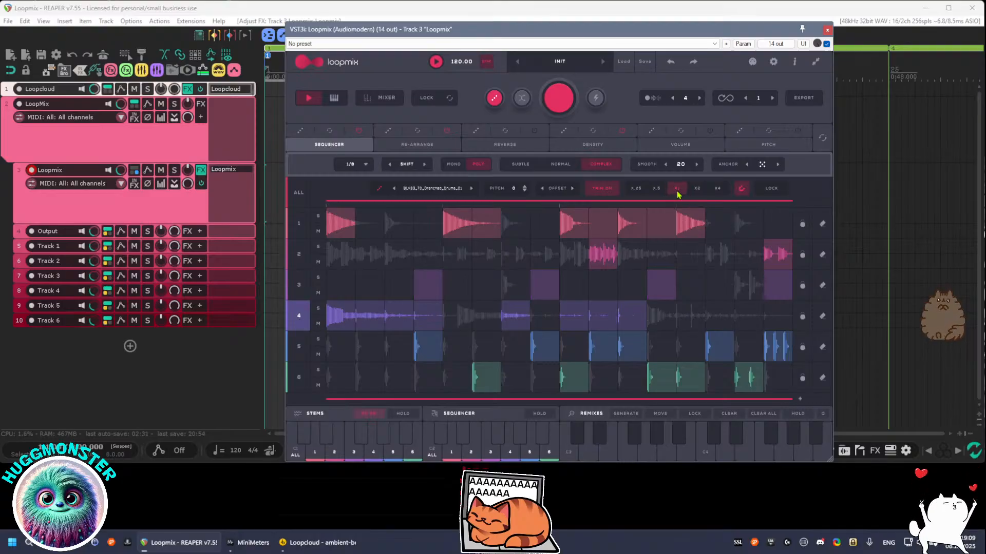
left_click(301, 354)
left_click(676, 189)
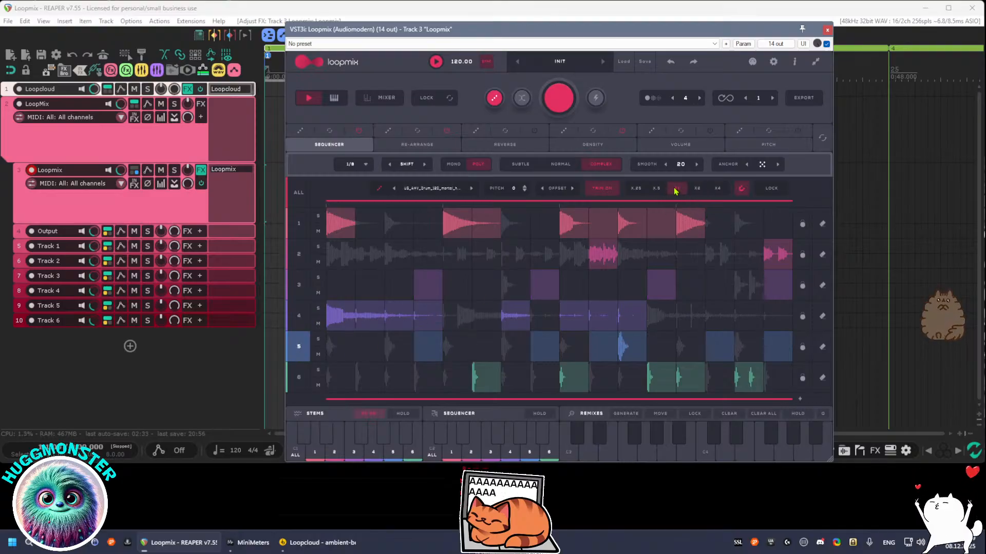
left_click(301, 385)
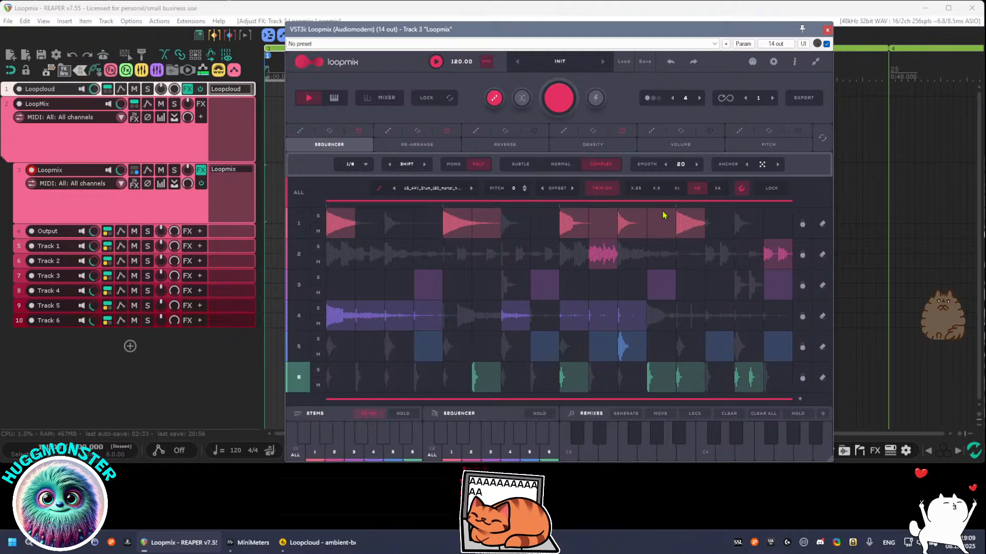
left_click(676, 189)
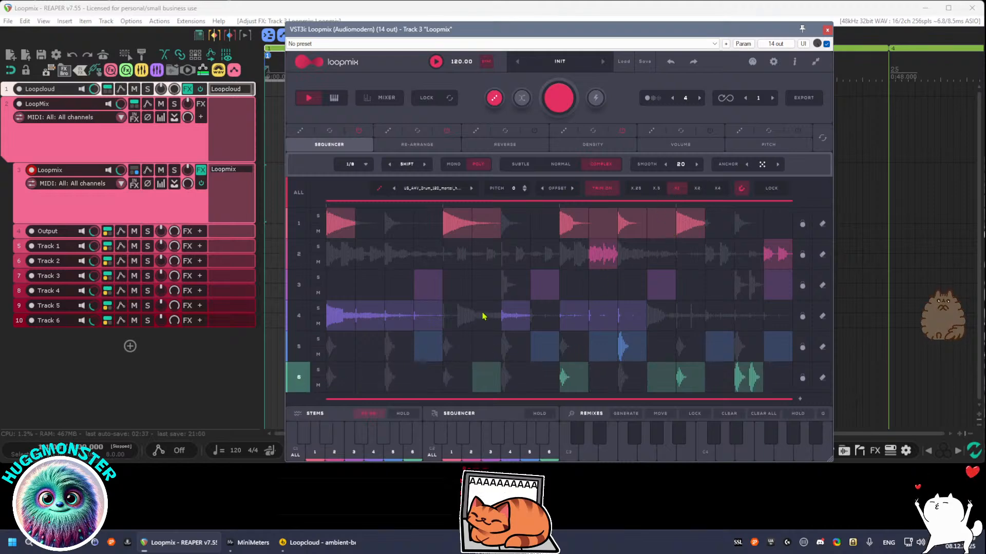
Move track 6's active sequencer cell from step 6 to step 7, and deactivate step 10 on track 5
left_click(509, 385)
left_click(484, 382)
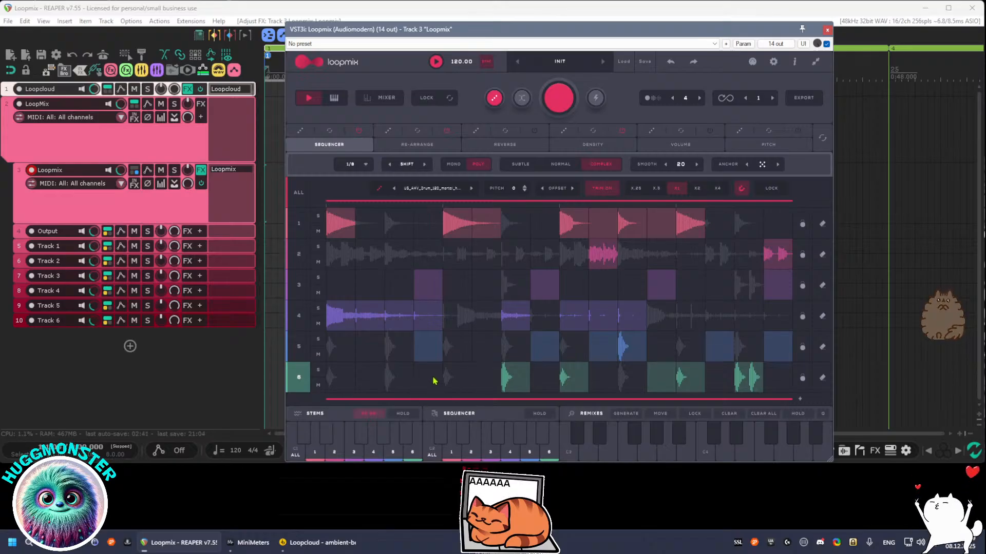
left_click(609, 354)
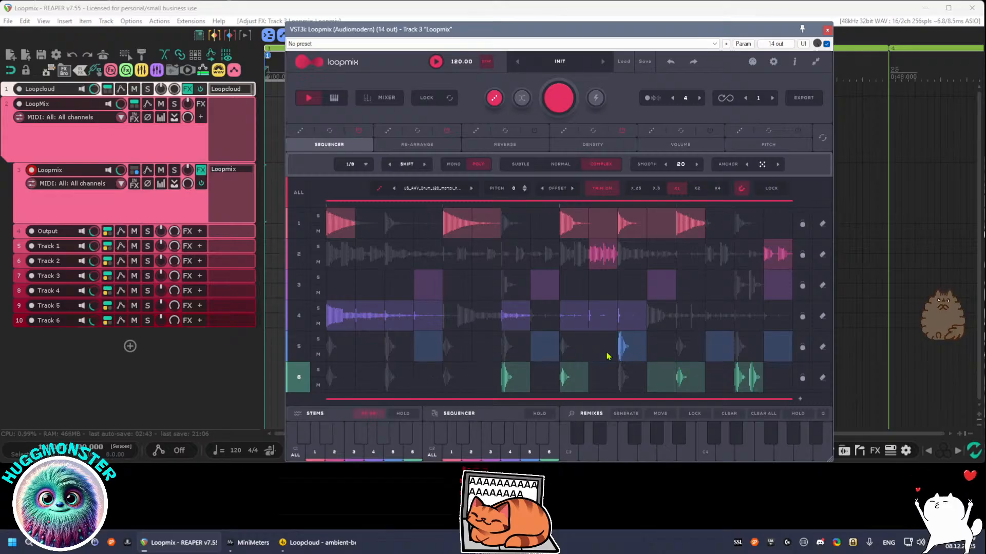
Rework track 5's sequencer row by activating steps 3, 5, 7, 9, 13 and 15 and deactivating steps 4, 8, 14 and 16
left_click(717, 354)
left_click(748, 357)
left_click(779, 354)
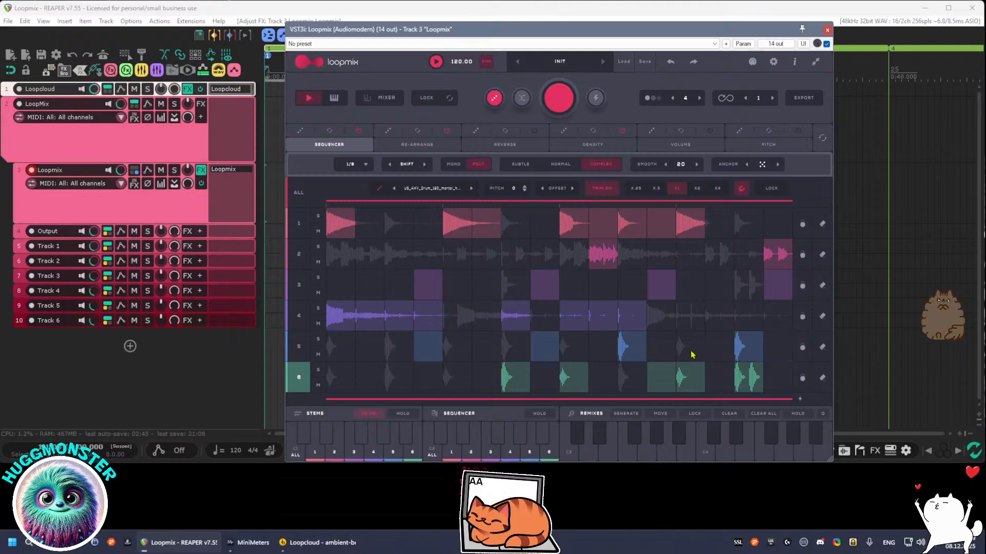
left_click(691, 354)
left_click(543, 355)
left_click(570, 355)
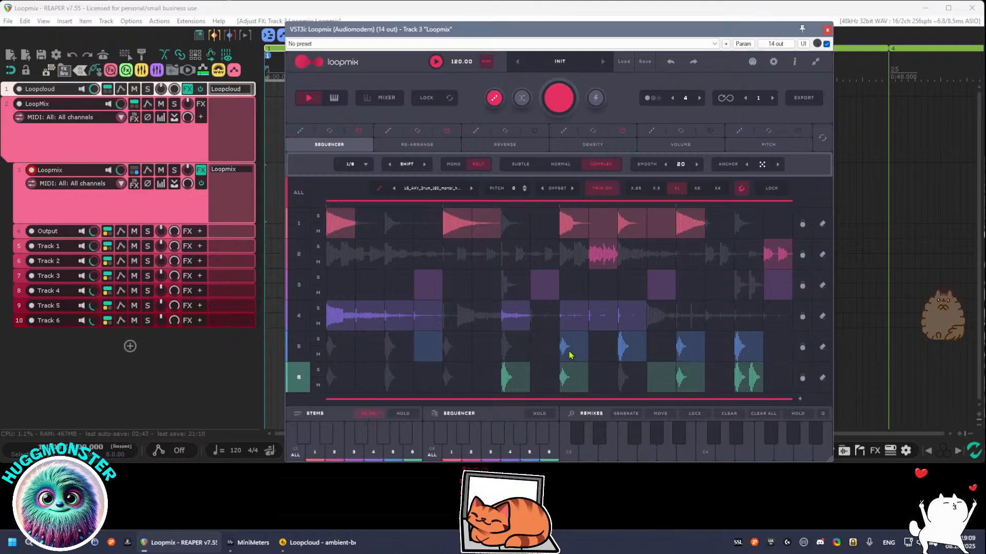
left_click(511, 357)
left_click(434, 355)
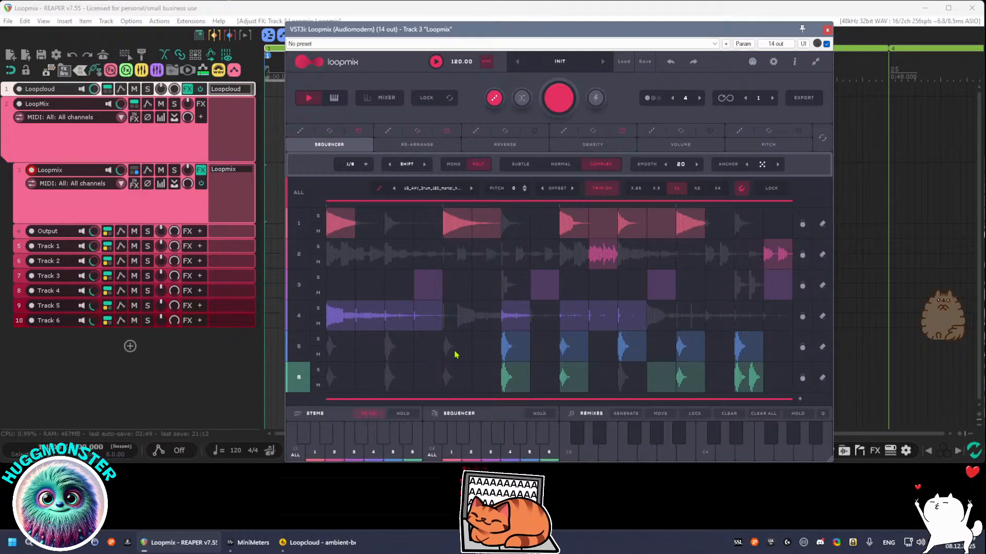
left_click(455, 355)
left_click(381, 358)
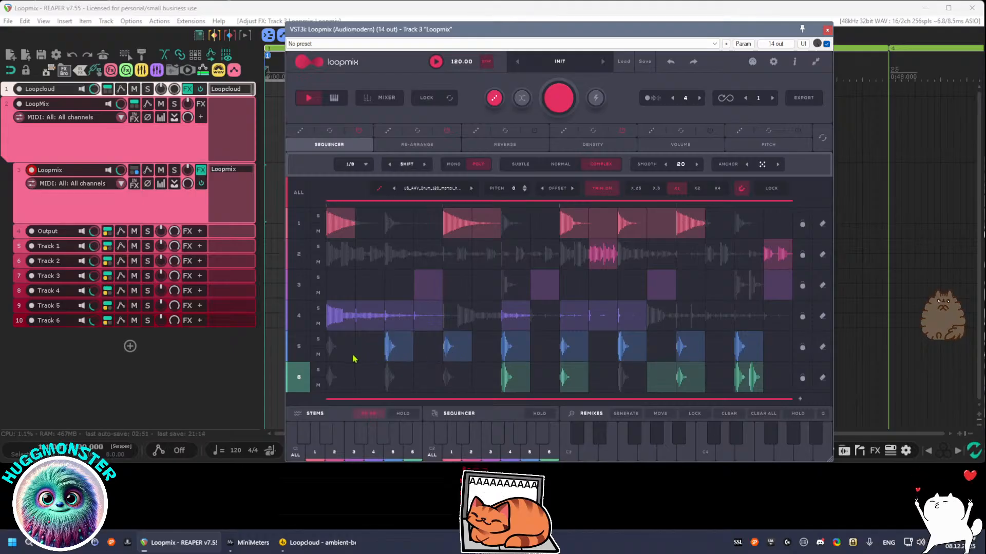
Activate steps 1 and 3 on track 6 and audition the loop
left_click(341, 391)
left_click(404, 388)
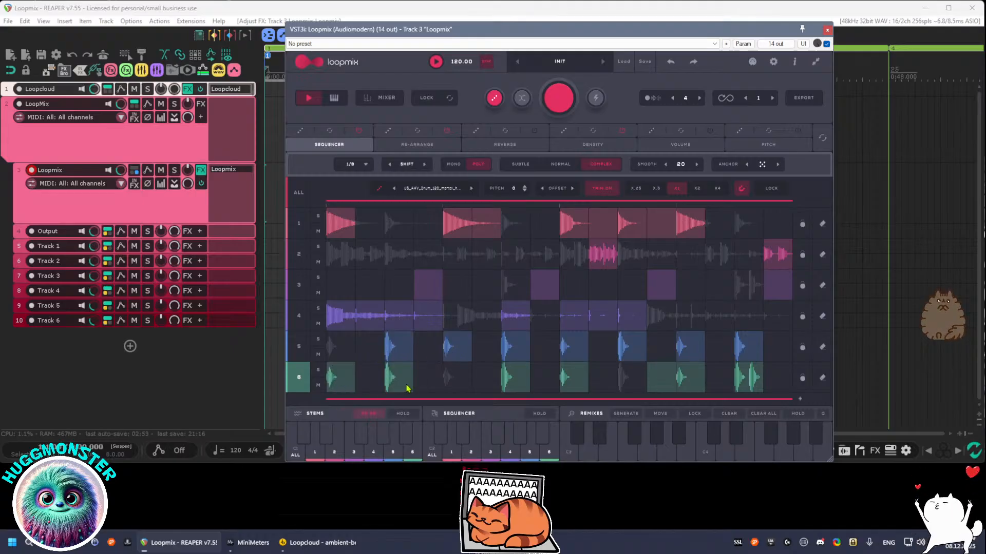
key("space")
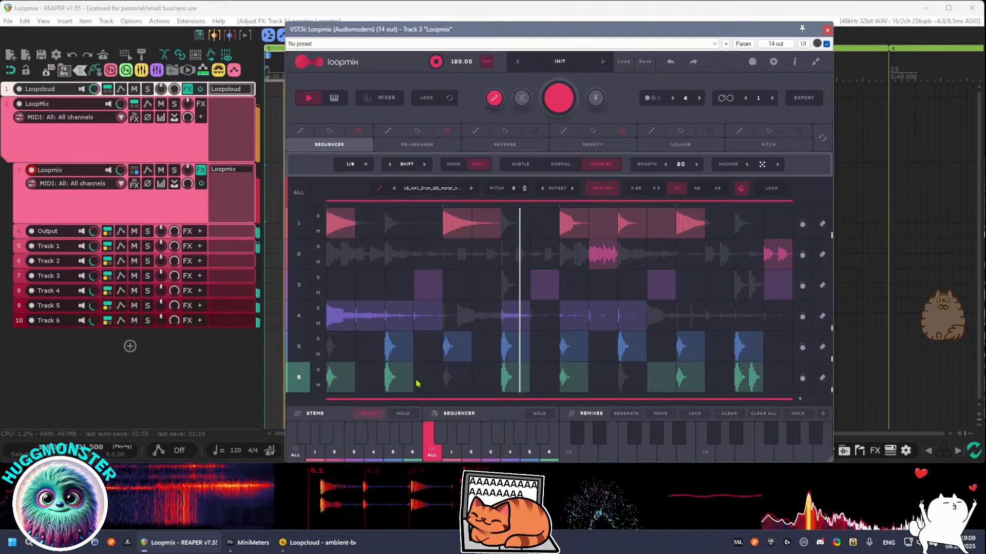
key("space")
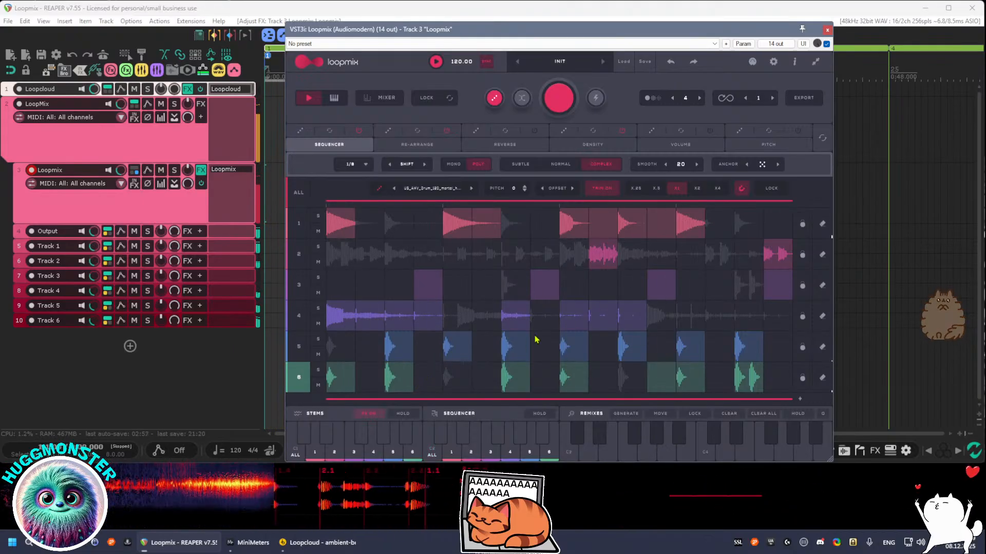
On track 4, activate sequencer steps 5 and 12 and deactivate steps 7, 9, 10 and 11
left_click(505, 324)
left_click(459, 325)
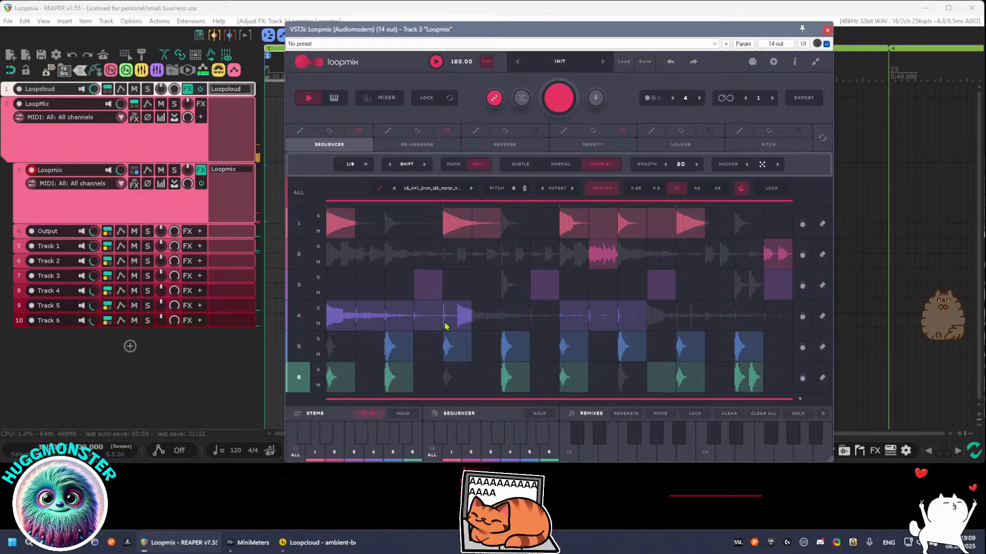
left_click(566, 330)
left_click(598, 330)
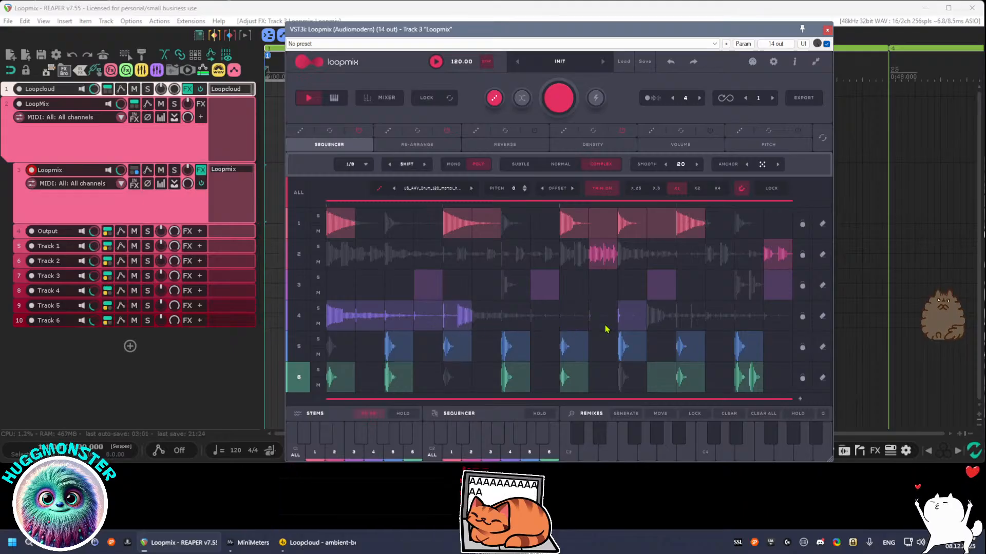
left_click(633, 327)
left_click(661, 326)
On track 3, activate sequencer steps 7 and 15, deactivate steps 4, 8, 12 and 16, and audition the loop
left_click(670, 292)
left_click(540, 289)
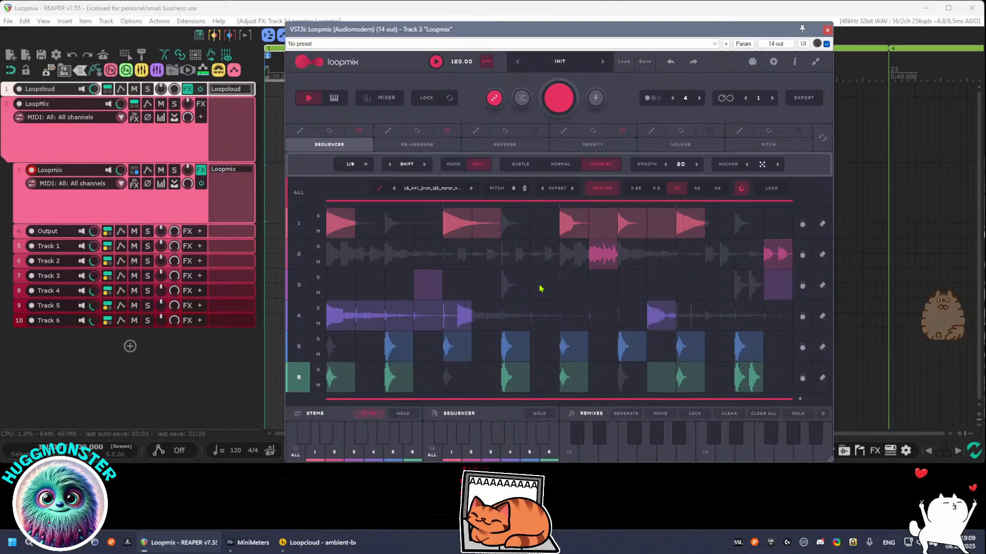
left_click(507, 293)
left_click(437, 291)
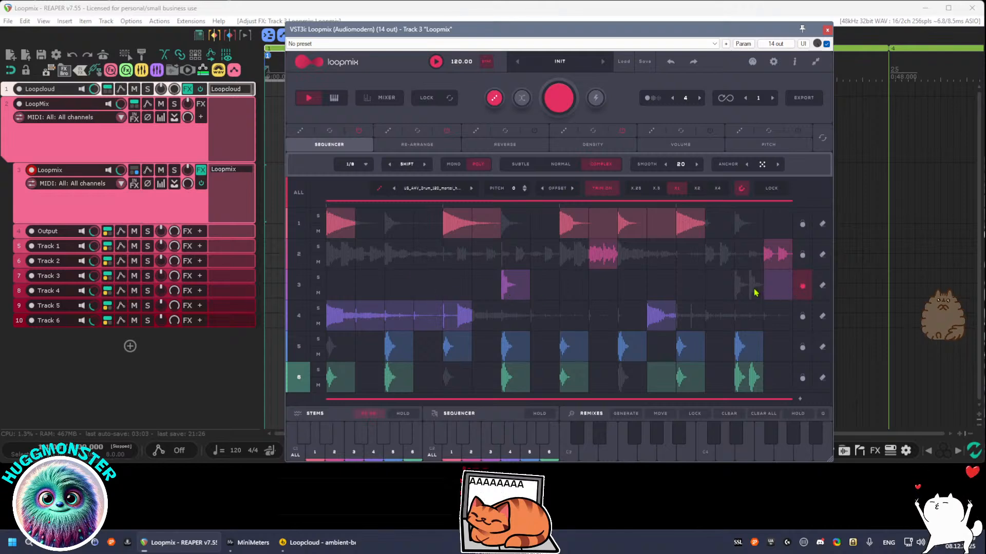
left_click(775, 293)
left_click(765, 291)
left_click(759, 291)
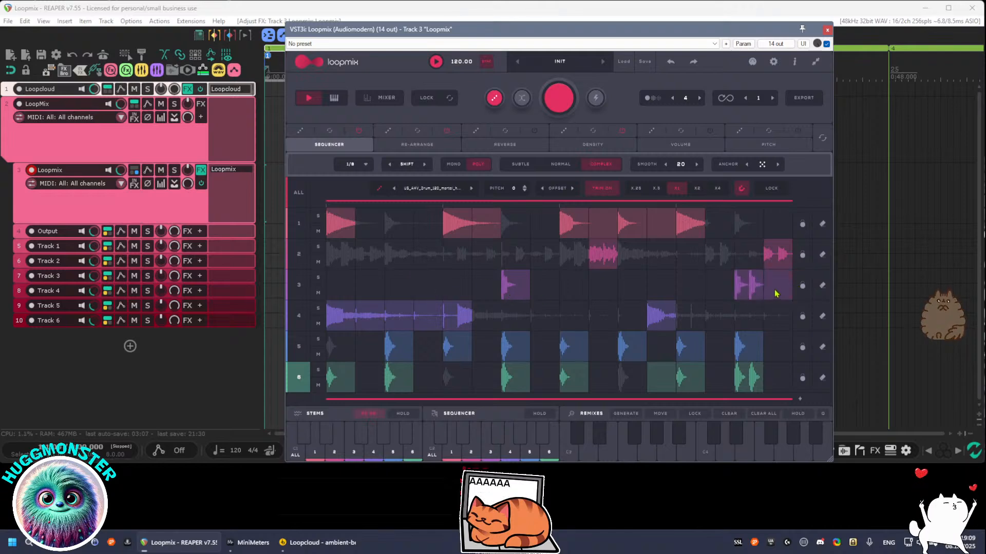
left_click(776, 292)
key("space")
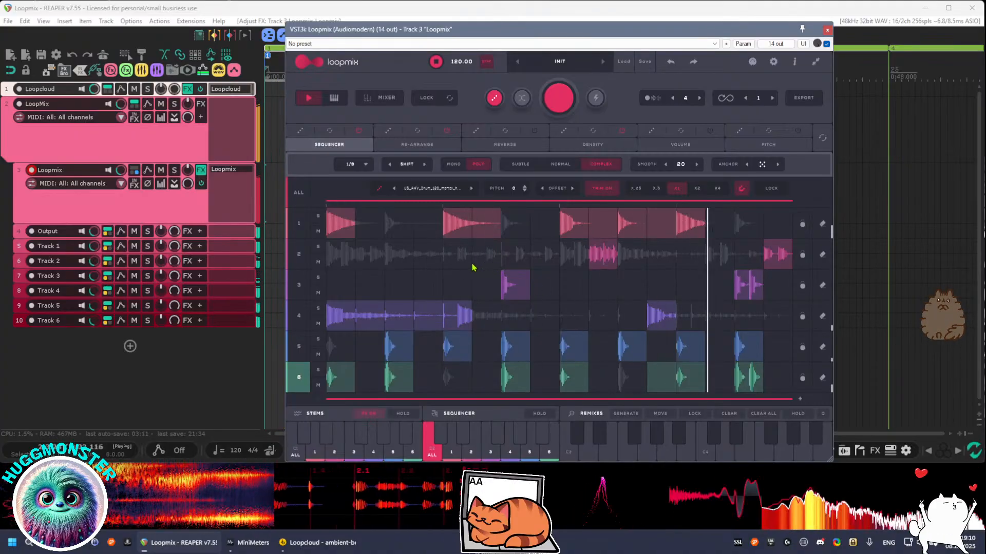
key("space")
Activate steps 3, 4, 14 and 15 and deactivate step 10 on track 2, and activate step 14 on track 1 while auditioning the loop
left_click(403, 258)
left_click(424, 264)
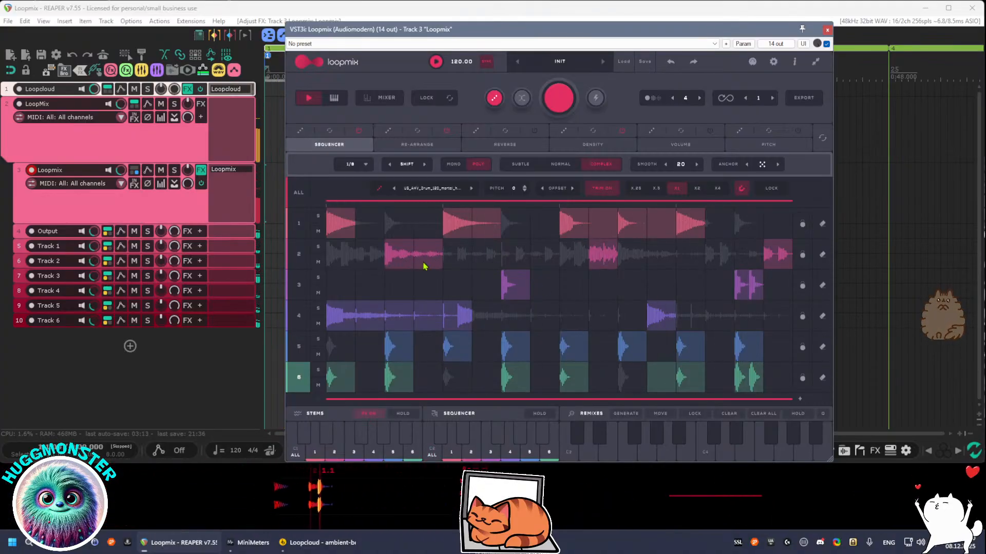
key("space")
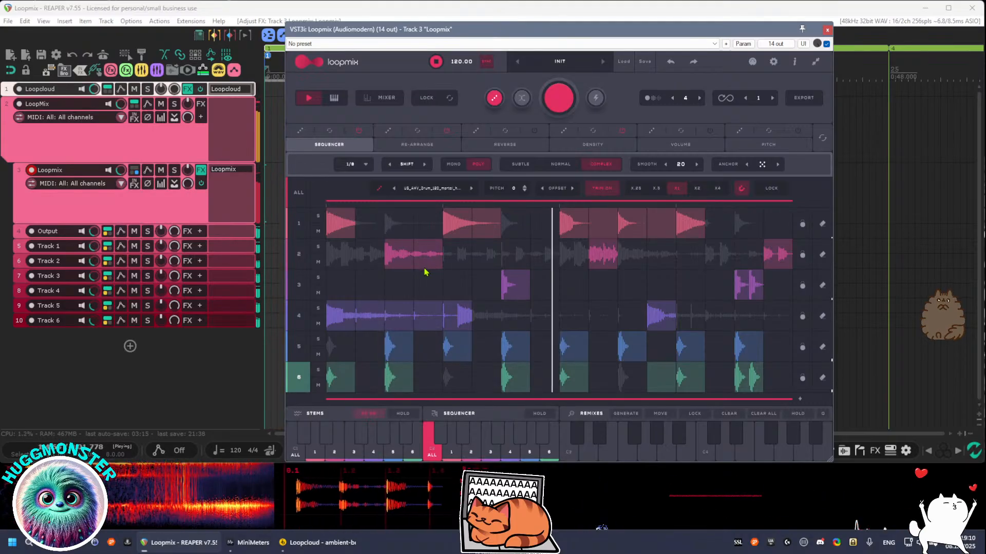
left_click(600, 265)
left_click(734, 263)
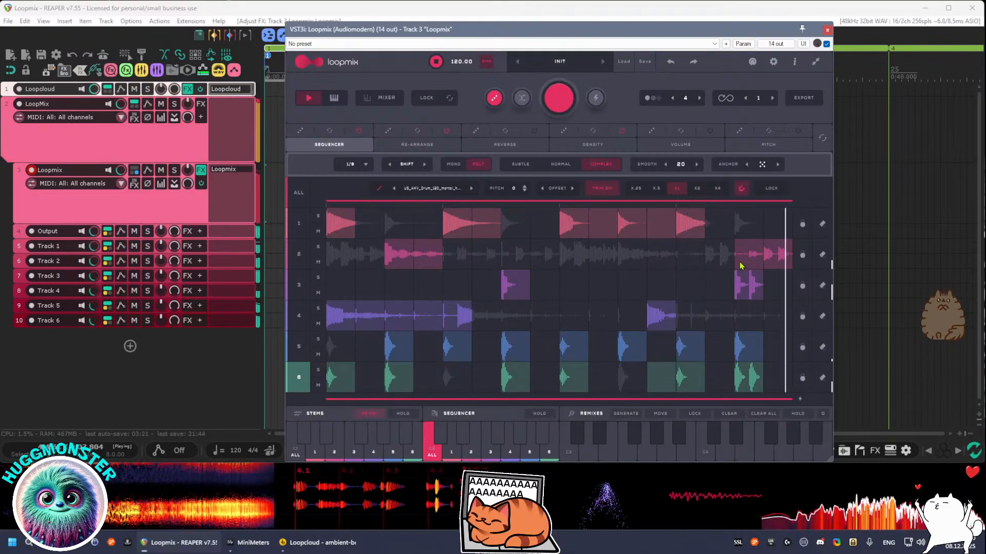
left_click(720, 262)
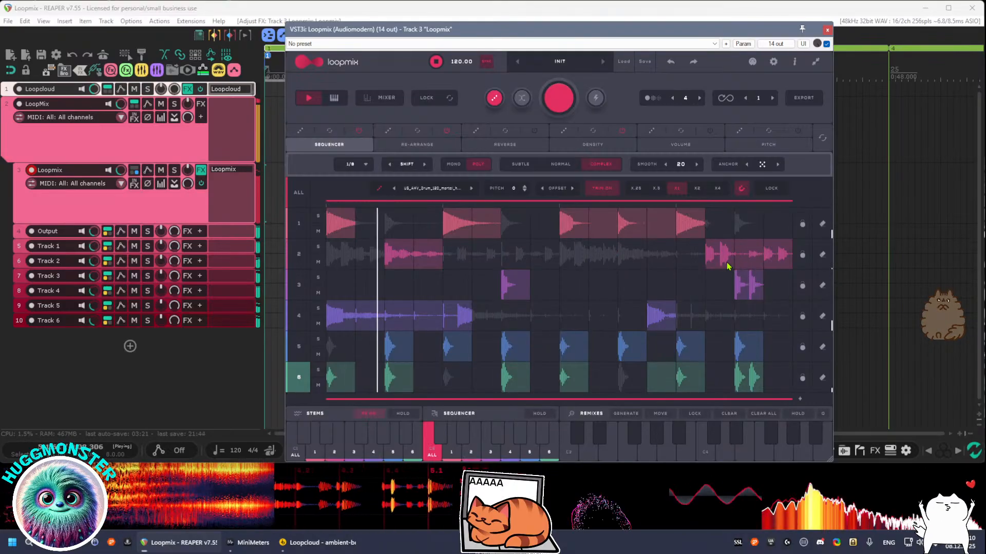
left_click(711, 226)
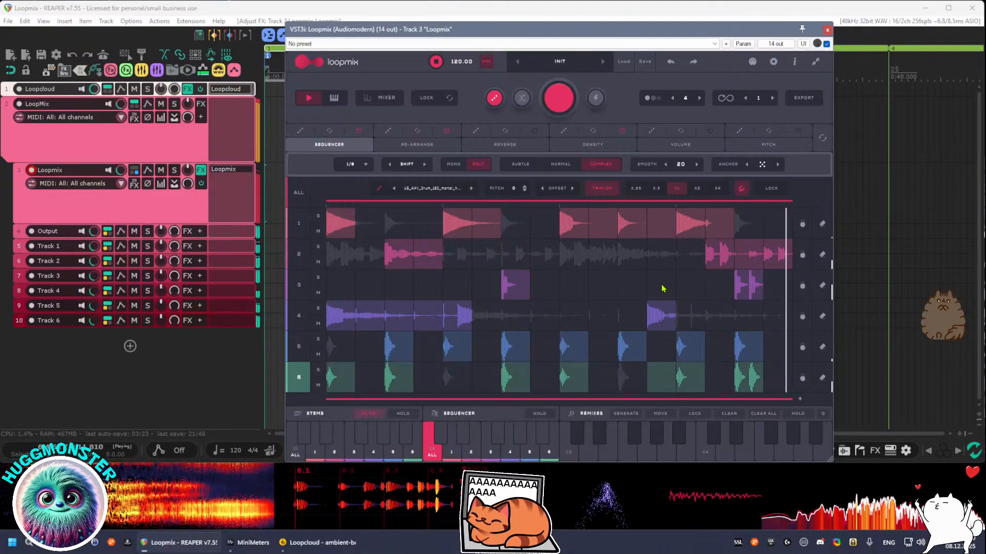
key("space")
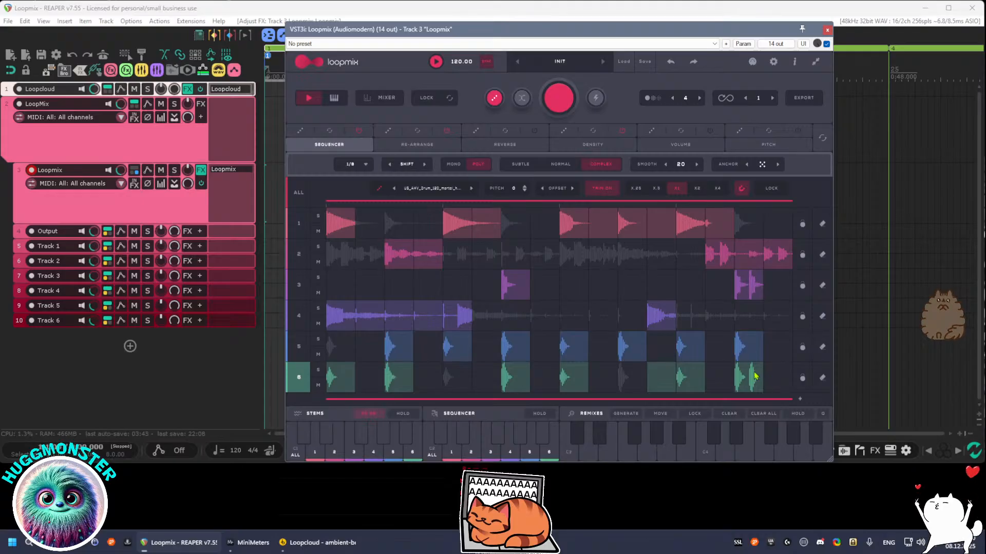
left_click_drag(600, 30, 645, 32)
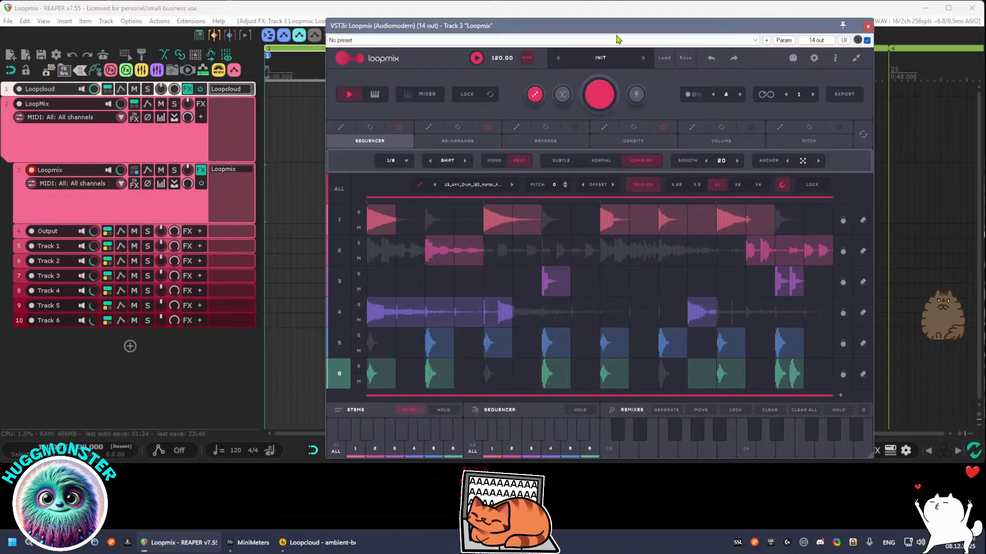
left_click_drag(623, 27, 637, 30)
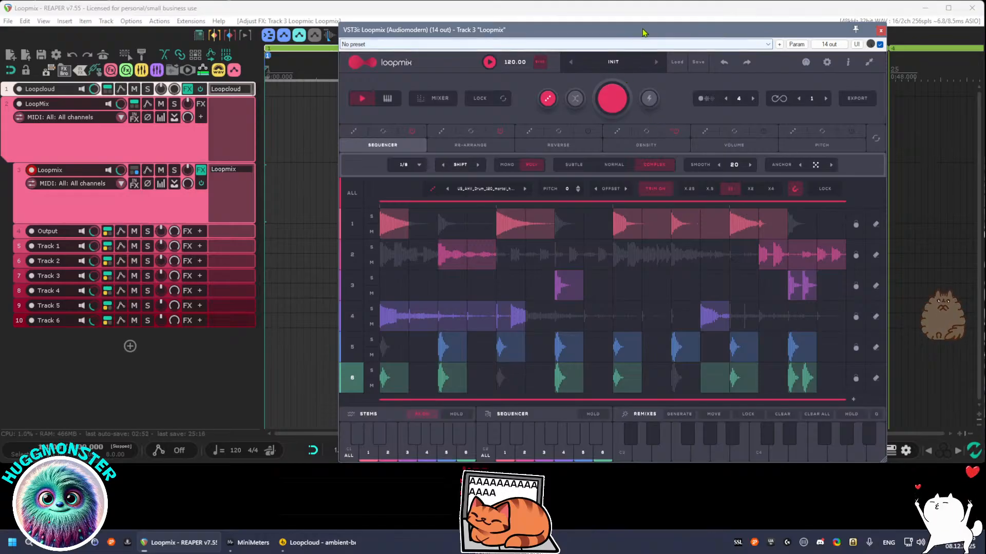
left_click_drag(644, 31, 625, 34)
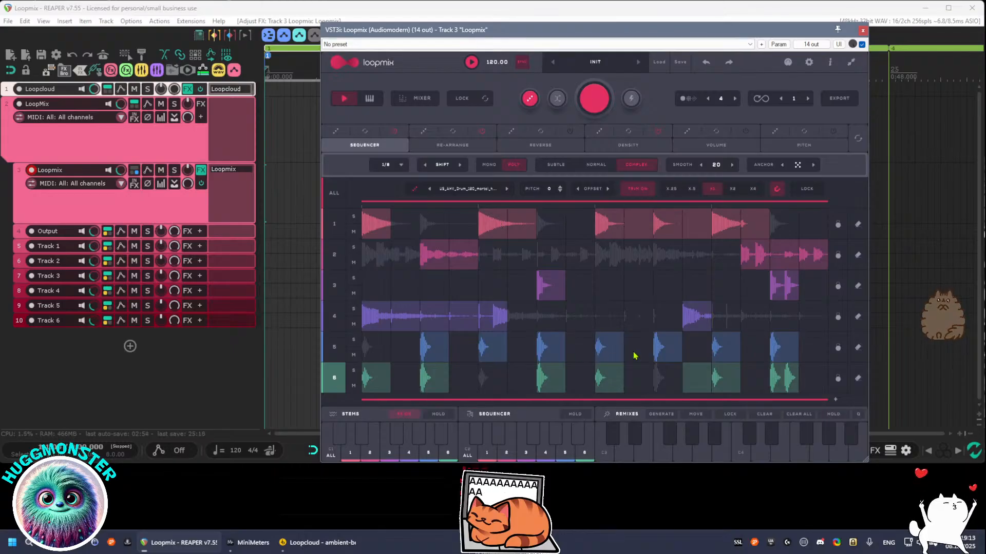
Play the loop, deactivate steps 12 and 13 on track 6, and stop playback
key("space")
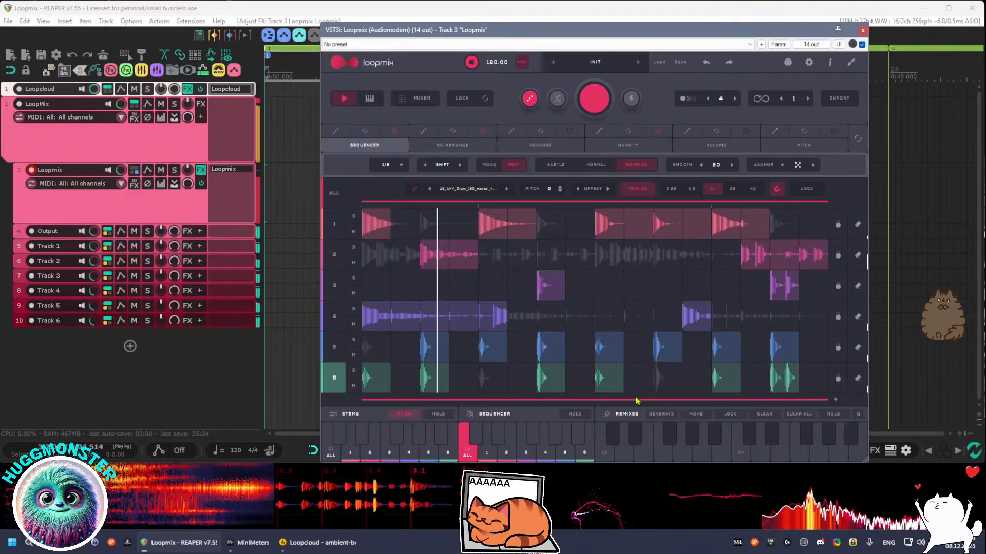
left_click(717, 382)
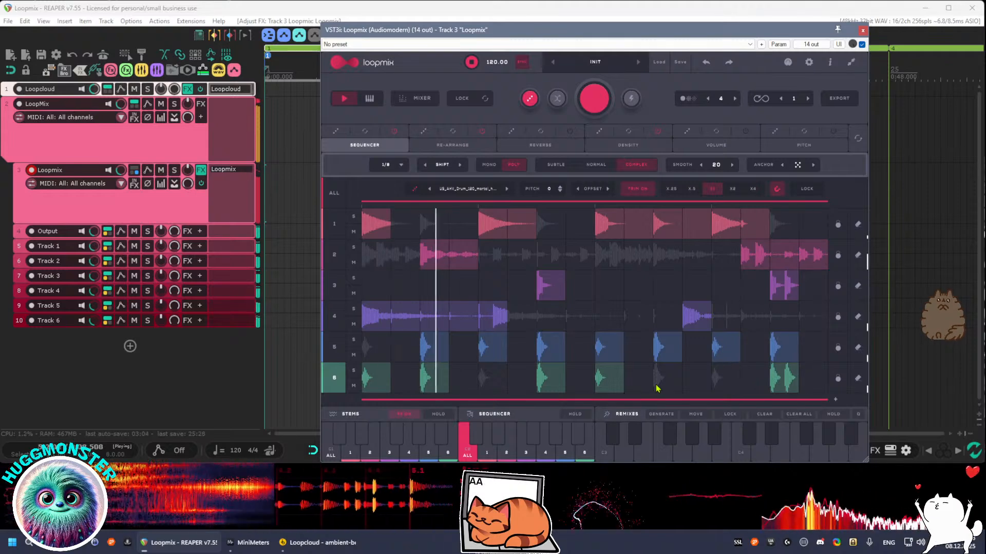
key("space")
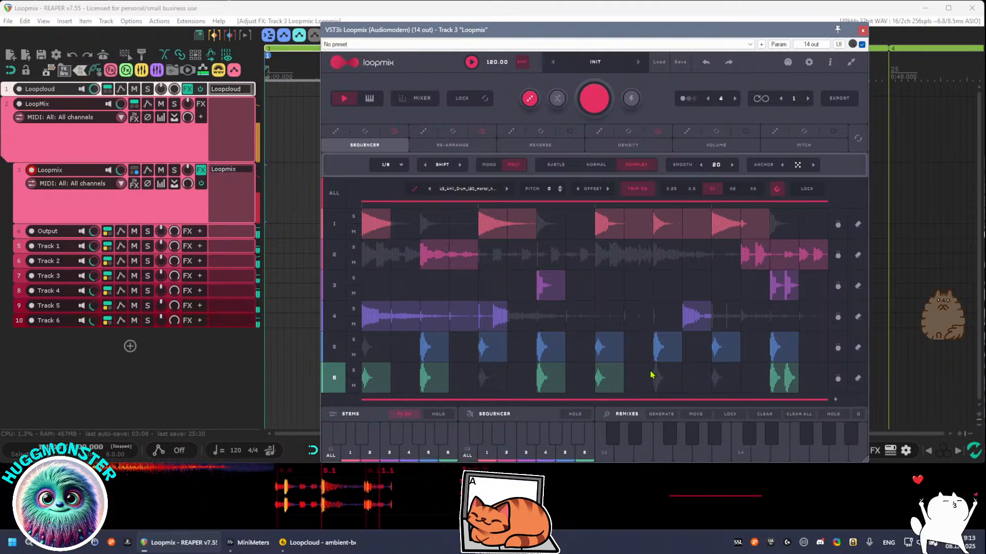
Deactivate steps 7 and 11 on track 5, and on track 6 activate step 11 and deactivate steps 3 and 9
left_click(551, 355)
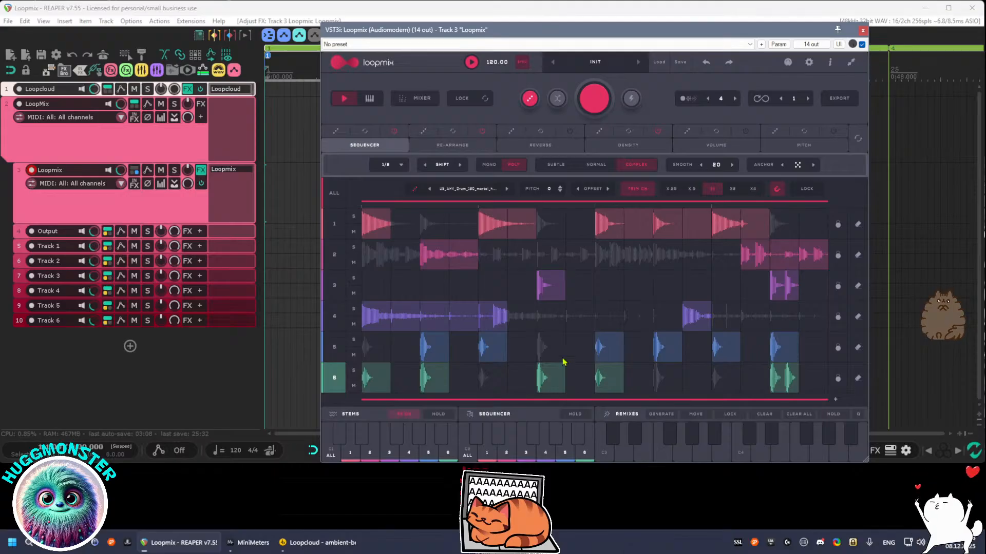
left_click(607, 377)
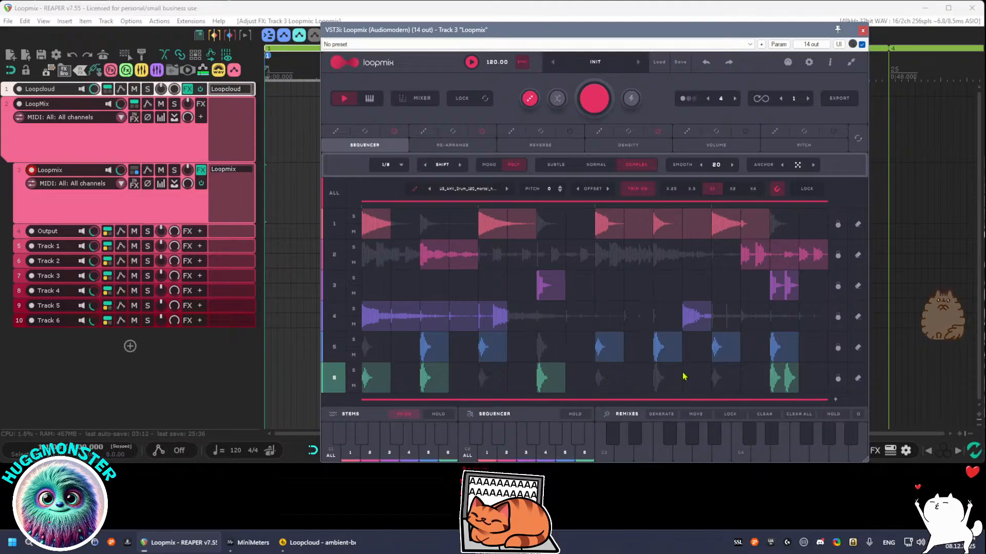
left_click(670, 384)
left_click(662, 348)
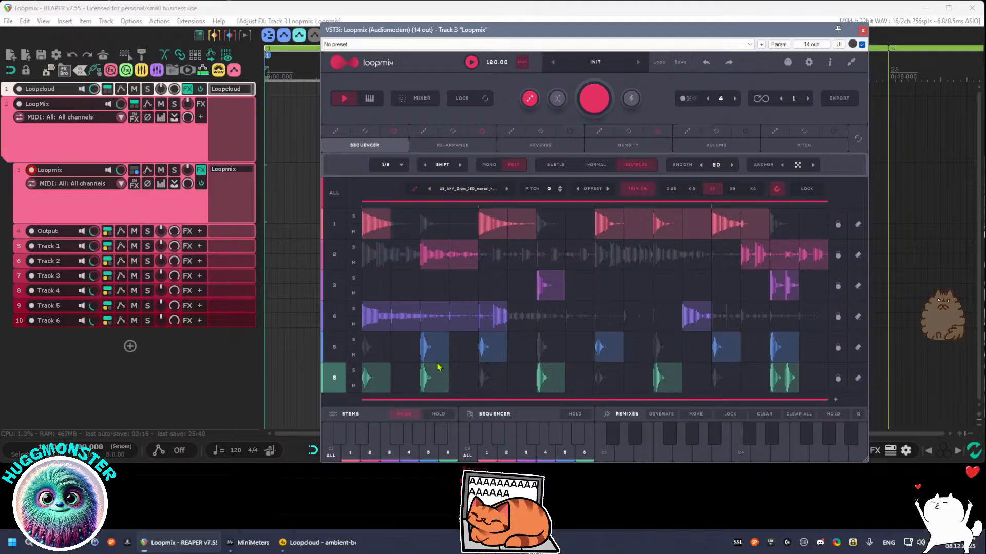
left_click(434, 382)
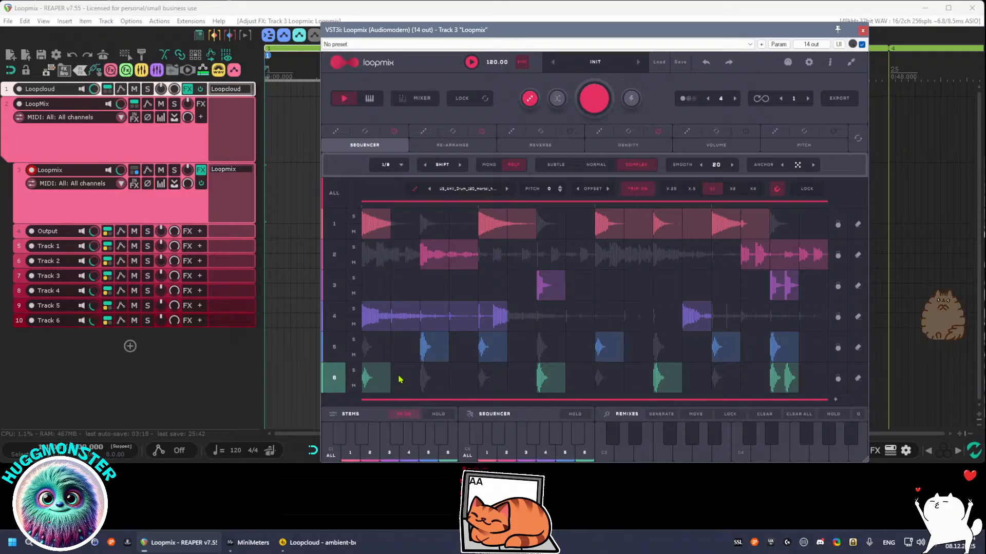
left_click(434, 350)
left_click(429, 381)
left_click(431, 354)
left_click(436, 389)
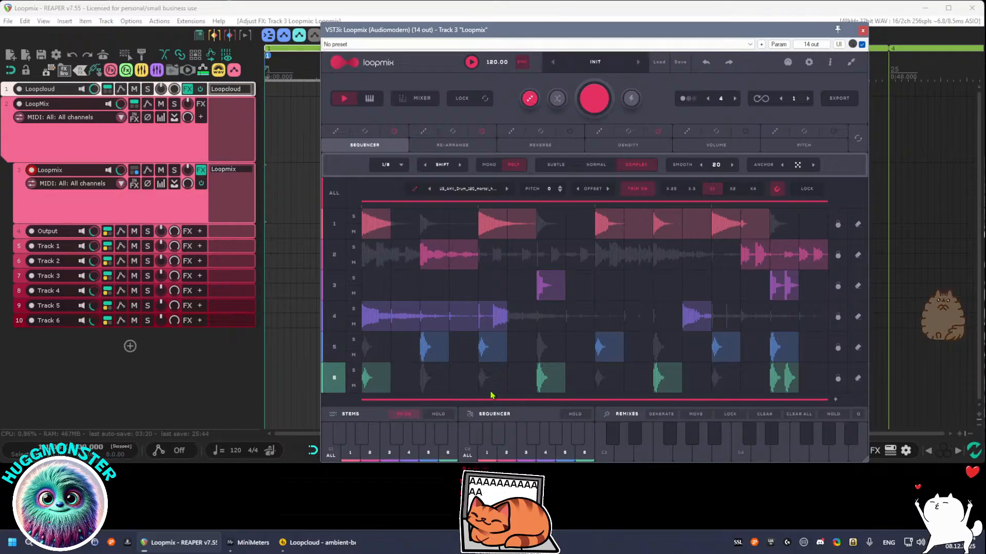
Activate step 5 on track 6 instead of on track 5, and activate steps 6, 7, 8 and 13 on track 4
left_click(490, 391)
left_click(486, 349)
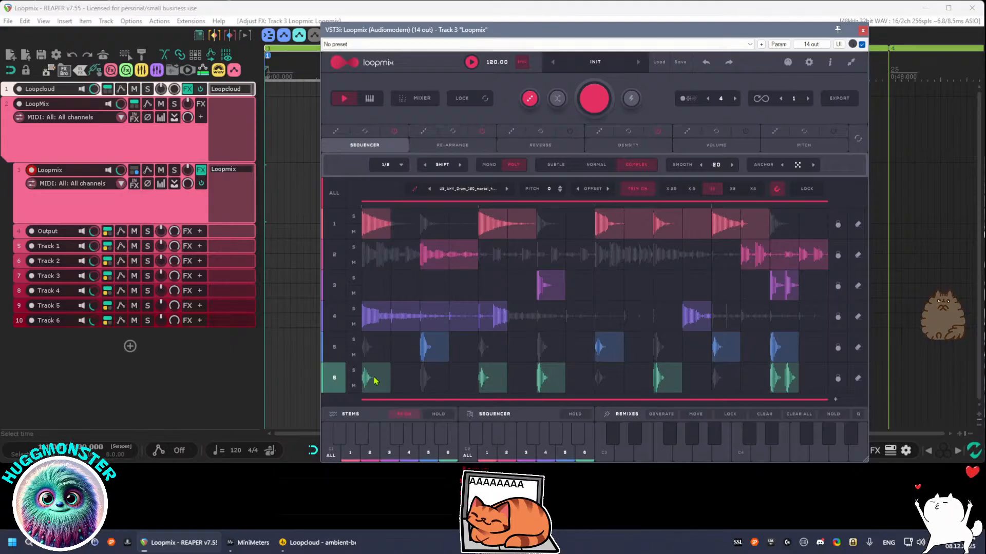
left_click(513, 321)
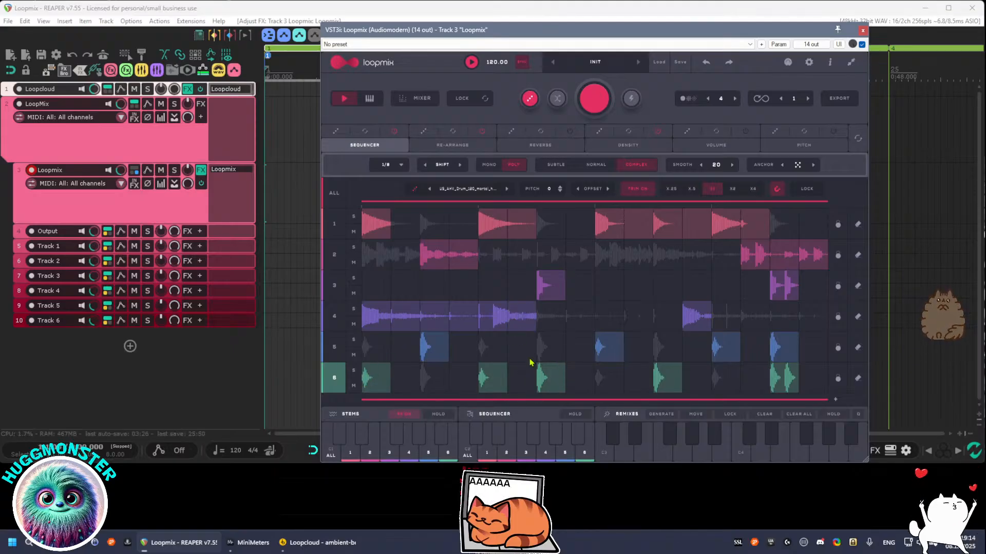
left_click(548, 325)
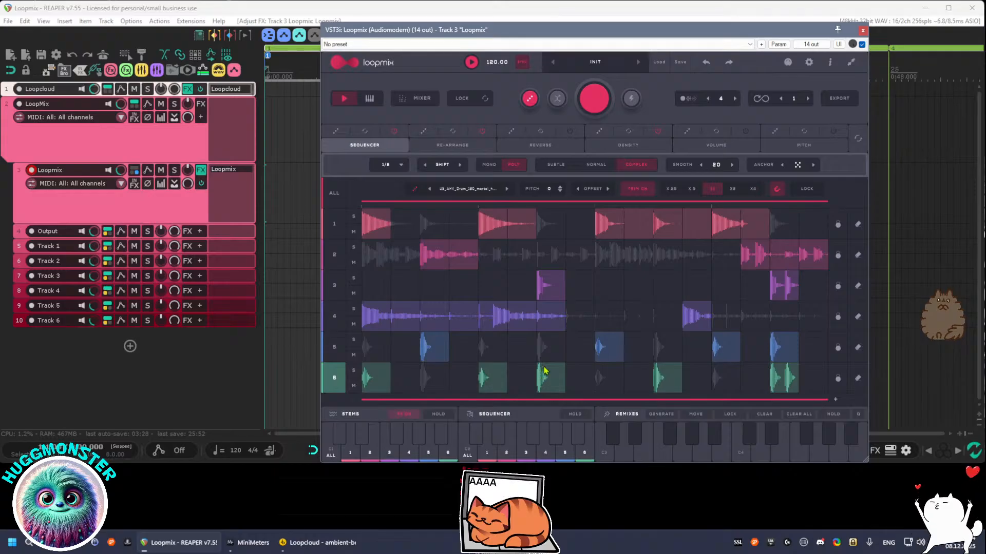
left_click(575, 327)
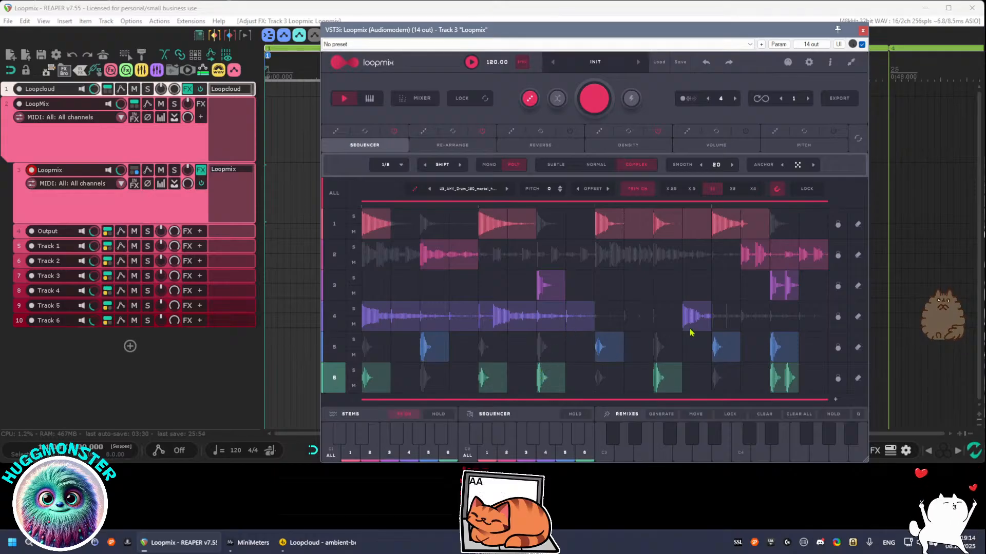
left_click(724, 322)
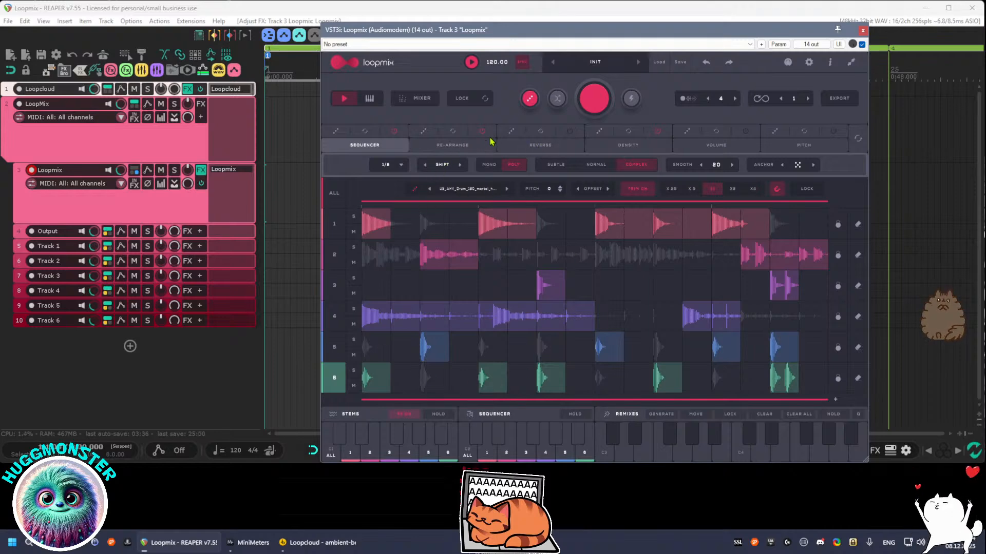
Set the density to 2 on steps 3 and 13 of track 5, and on track 6 to 2 on step 11 and 3 on step 7
left_click(628, 147)
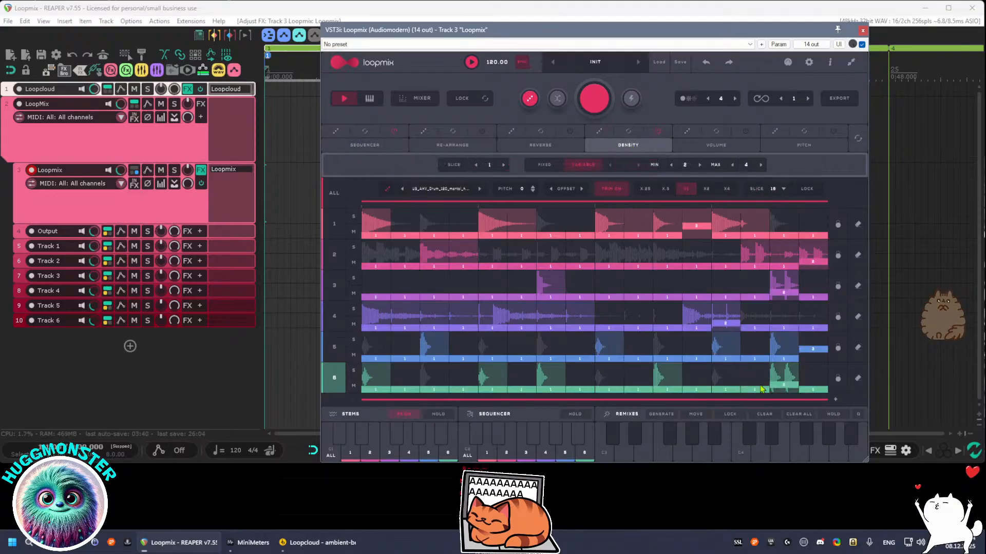
left_click(728, 361)
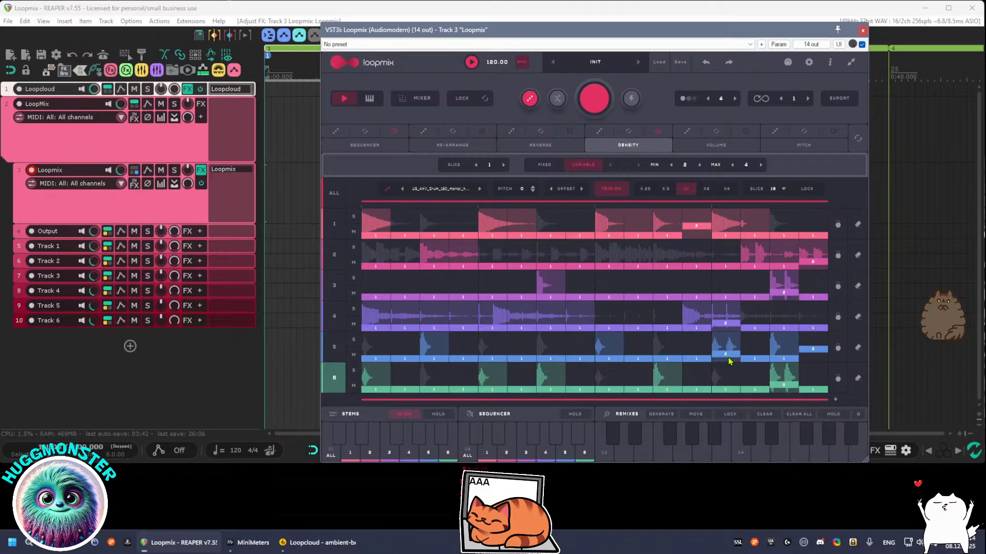
left_click(659, 389)
left_click(553, 390)
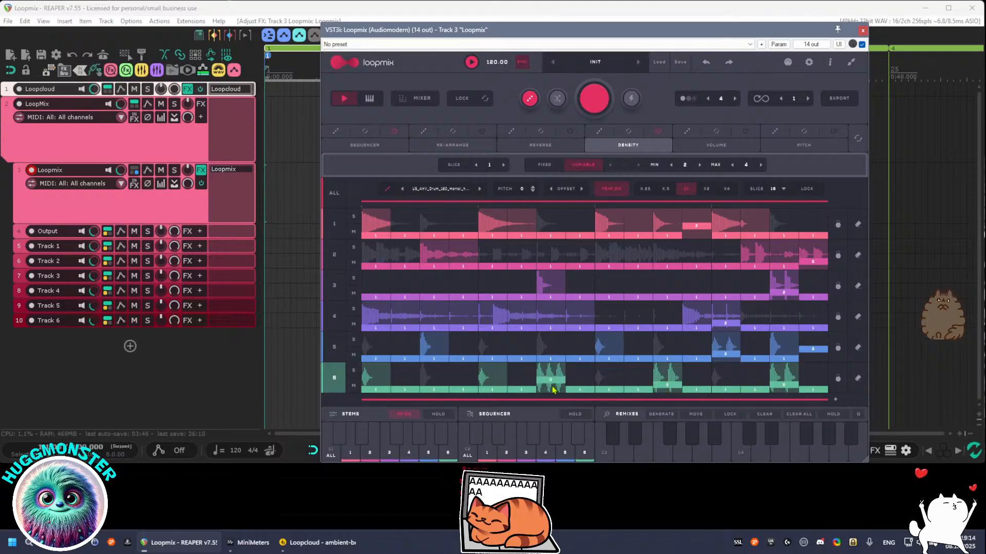
left_click(553, 389)
left_click(553, 389)
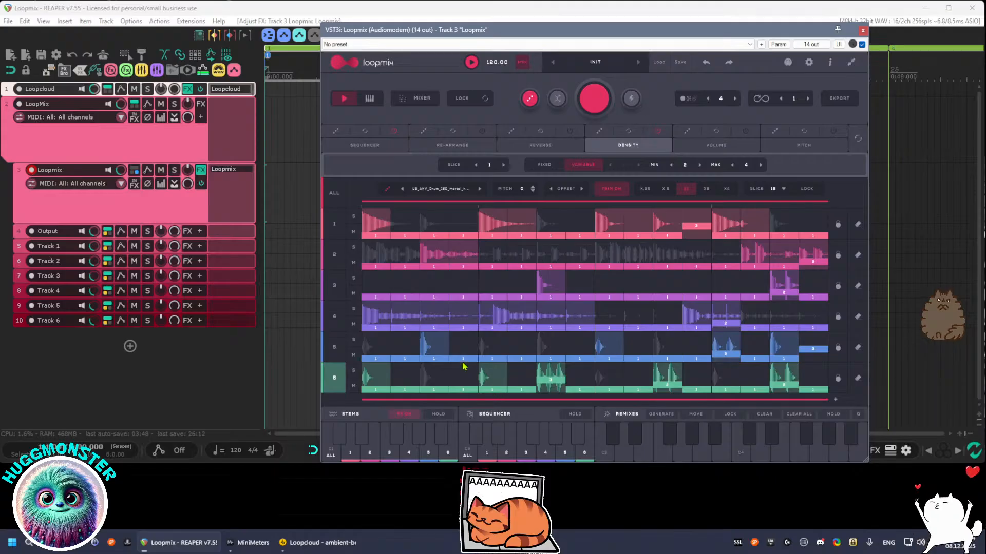
left_click(436, 358)
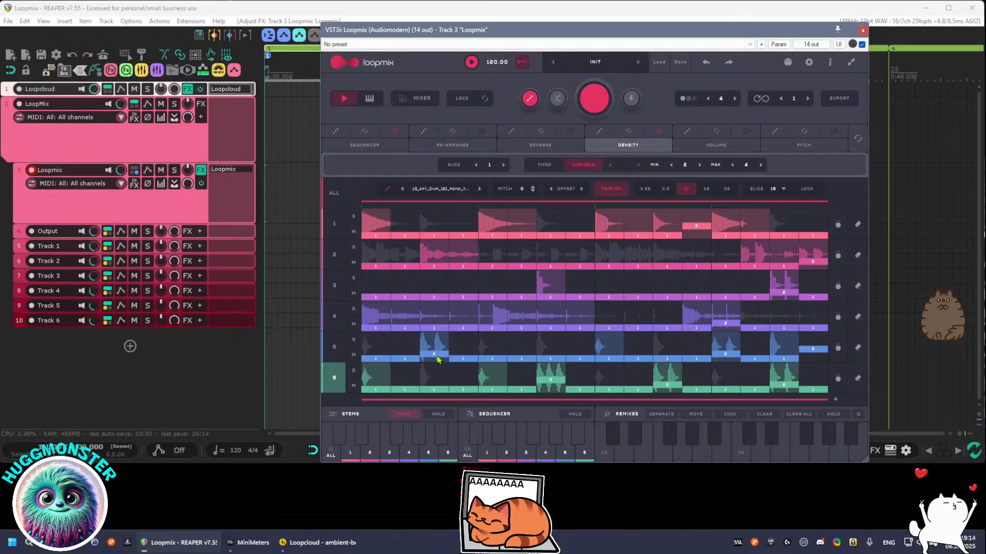
Play the loop, set density 2 on track 5 step 9 and track 1 step 11, and 1 on track 5 step 13 and track 3 step 15
key("space")
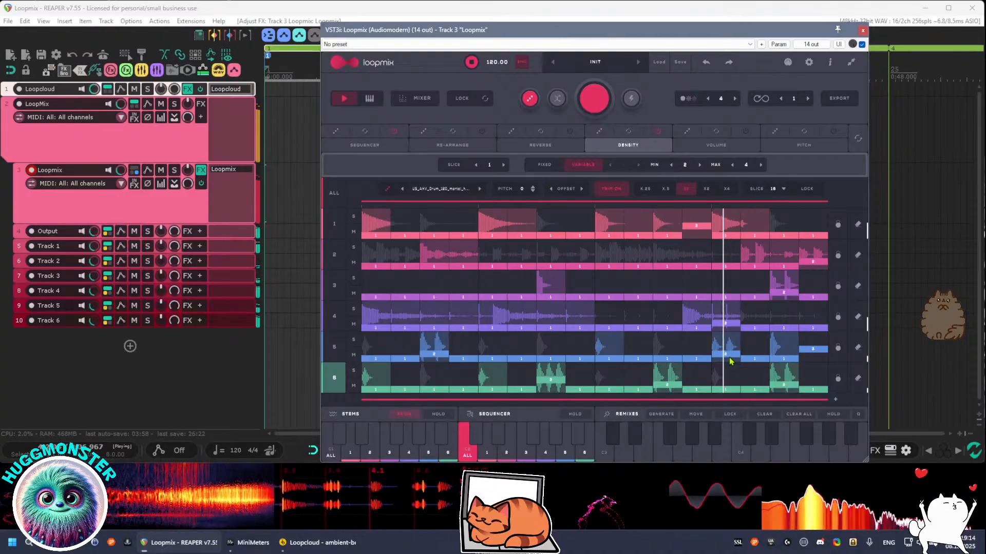
left_click(613, 359)
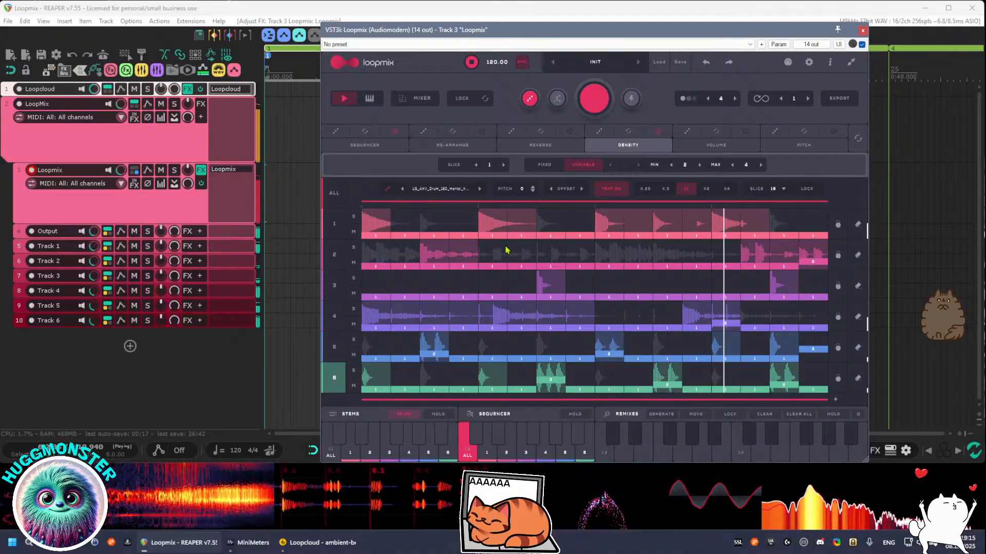
left_click(662, 235)
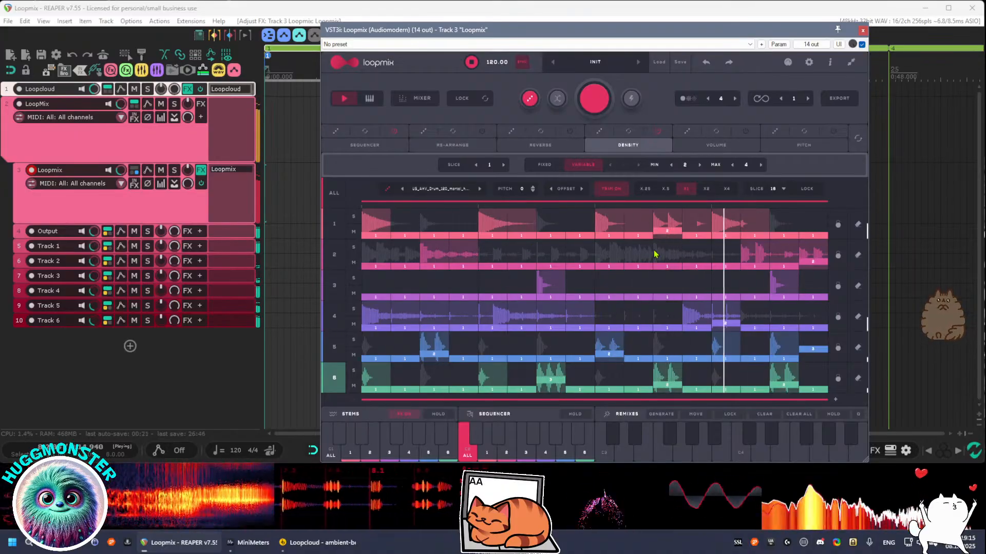
Try densities of 2 and 4 on step 12 of track 1, reset it to 1, and stop playback
left_click(694, 235)
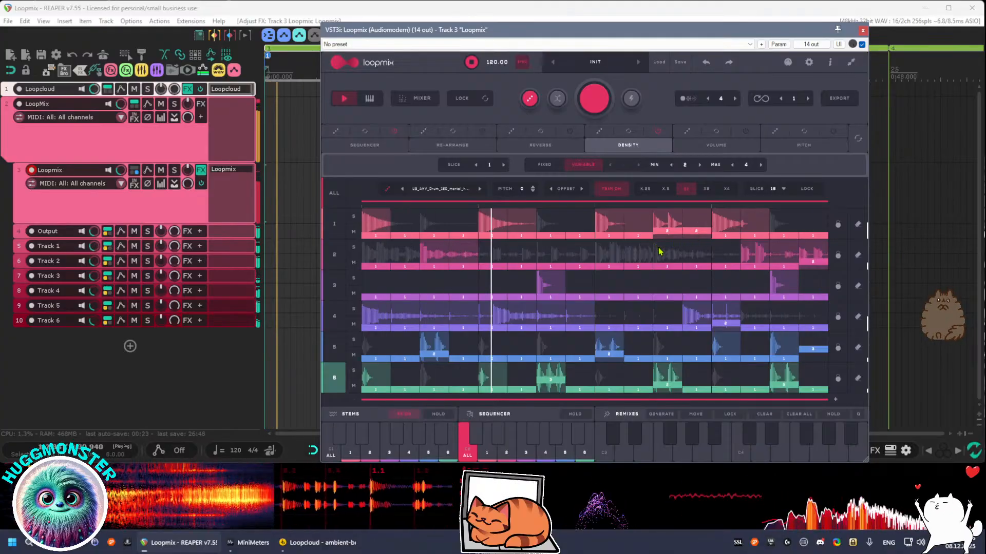
left_click(694, 227)
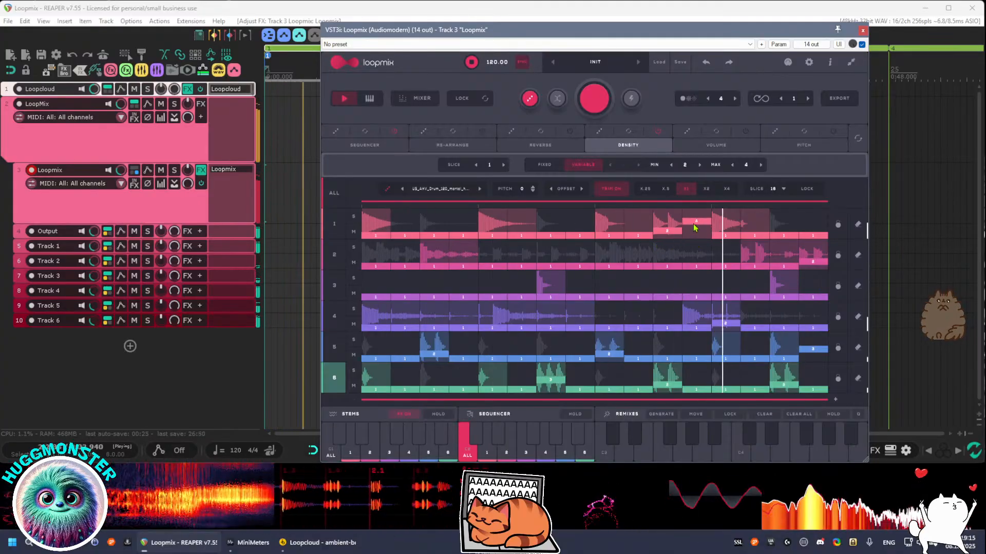
left_click_drag(694, 227, 694, 247)
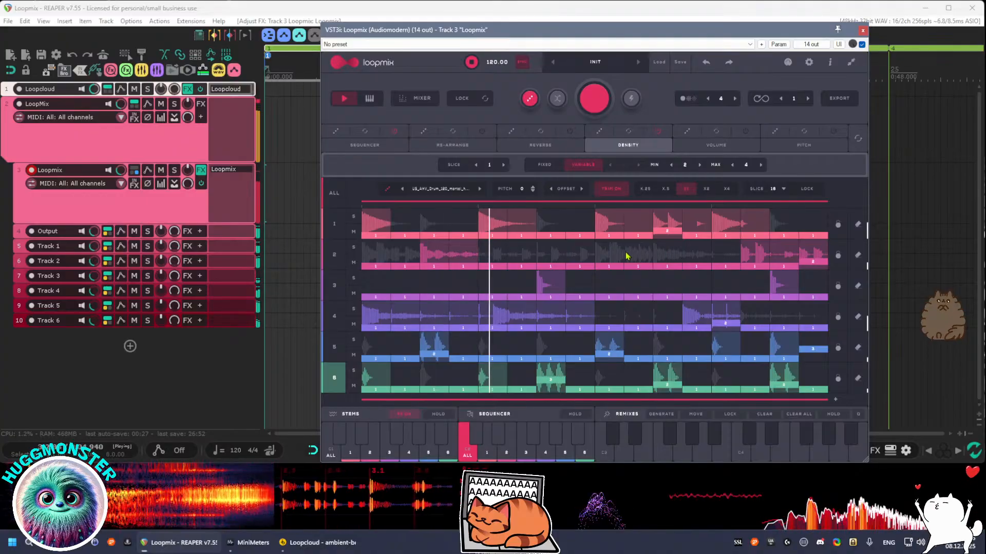
key("space")
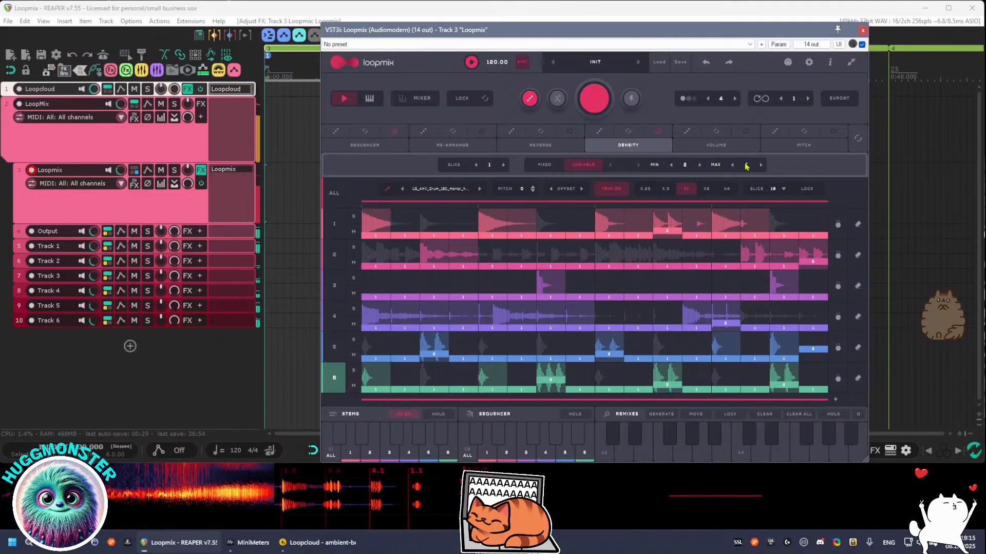
Raise the pitch of steps 7, 11 and 15 on track 6 slightly while auditioning the loop
left_click(790, 147)
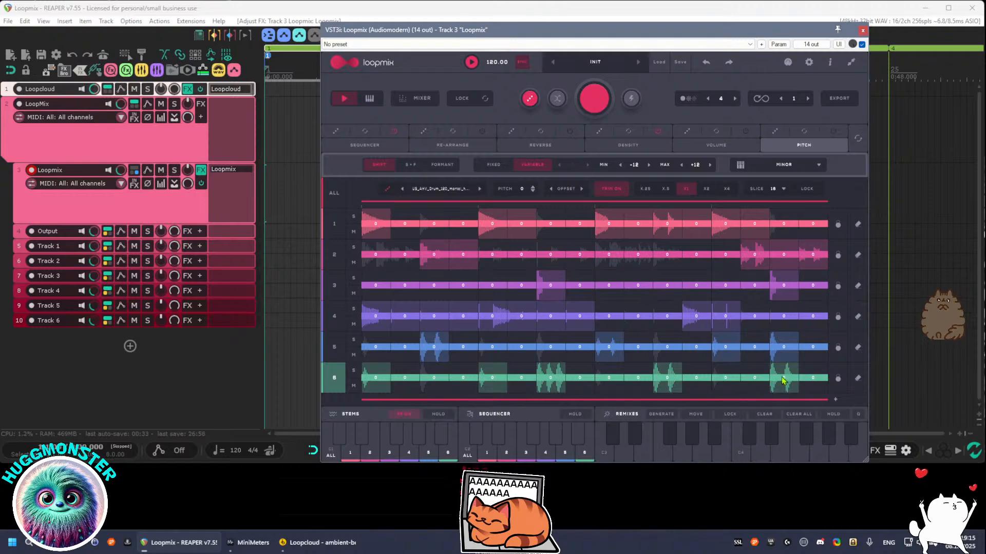
left_click_drag(782, 378, 791, 373)
key("space")
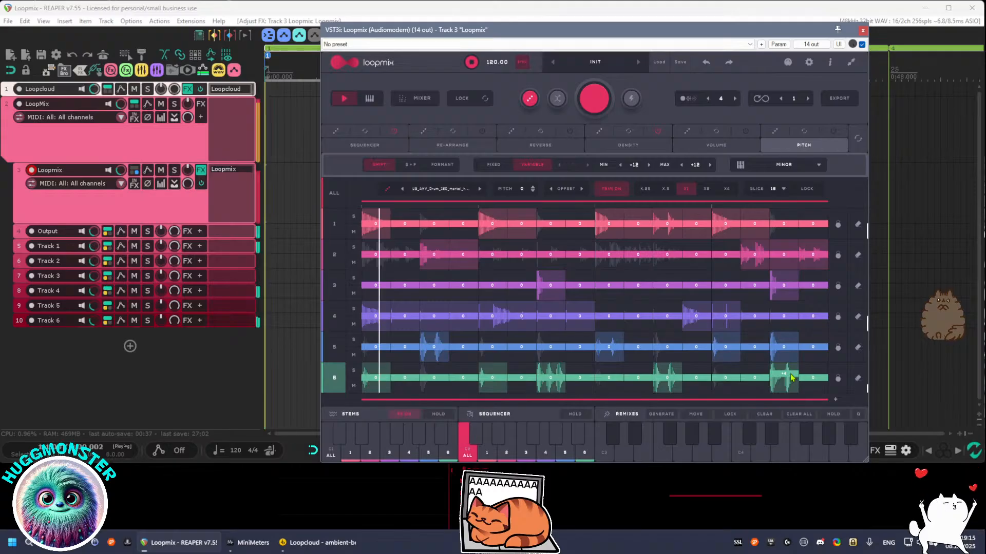
left_click_drag(673, 380, 673, 375)
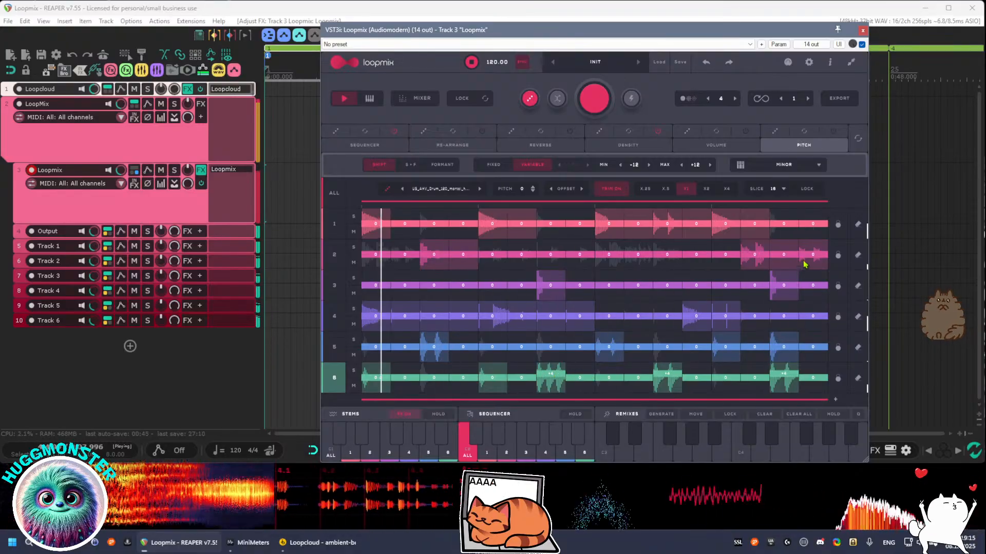
Raise the pitch of step 16 on track 2 and step 15 on track 3, and stop playback
left_click_drag(815, 258, 815, 253)
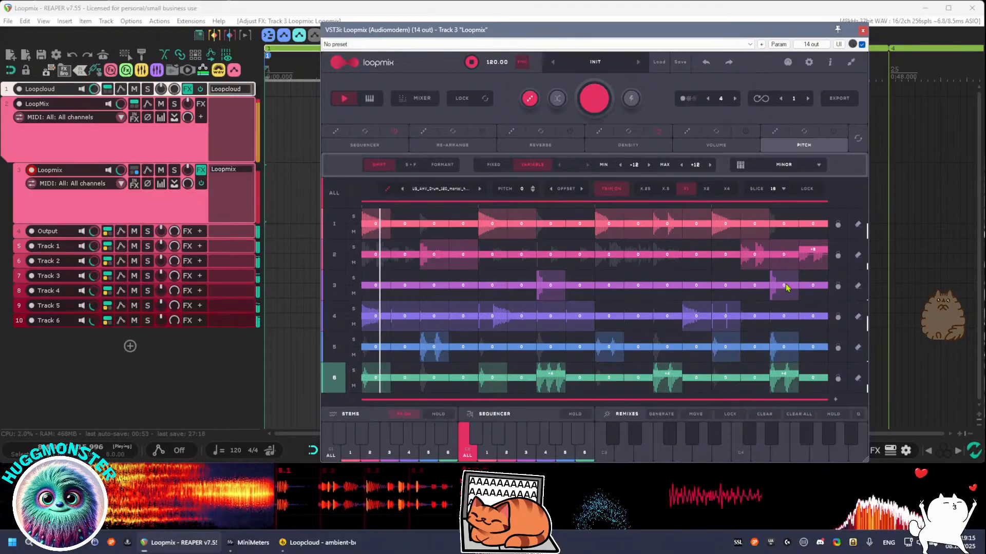
left_click_drag(786, 286, 787, 282)
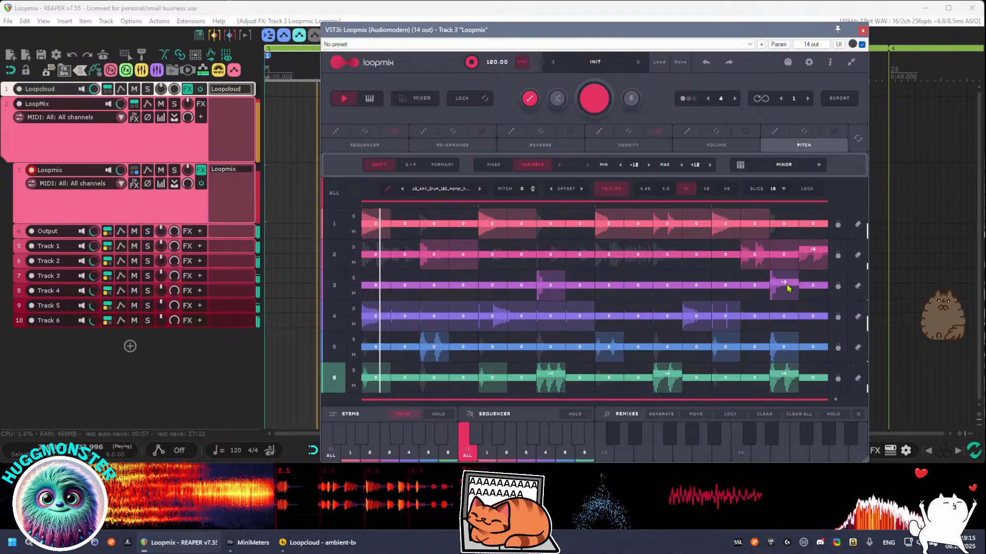
key("space")
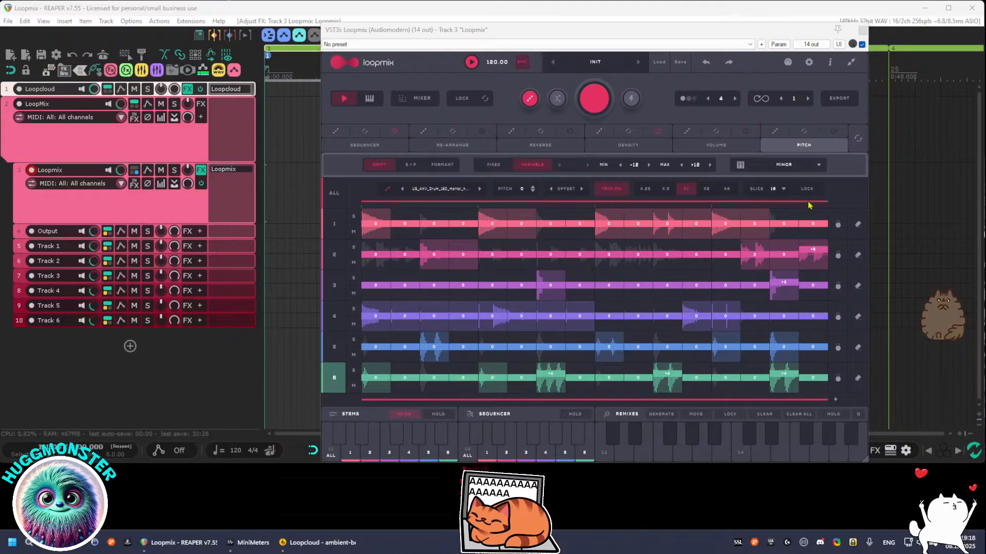
Change the pitch scale to Phrygian and play the loop to audition it
left_click(794, 169)
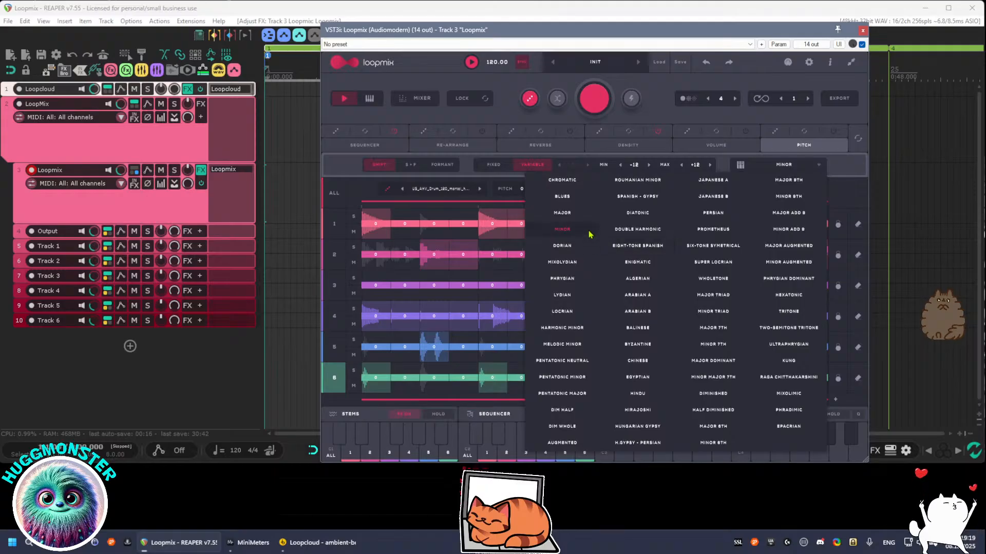
left_click(586, 285)
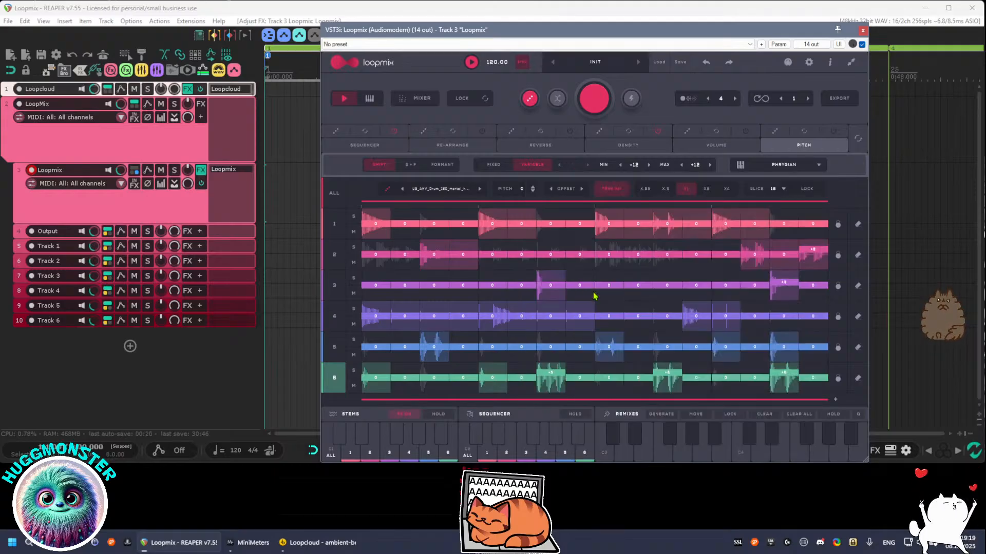
key("space")
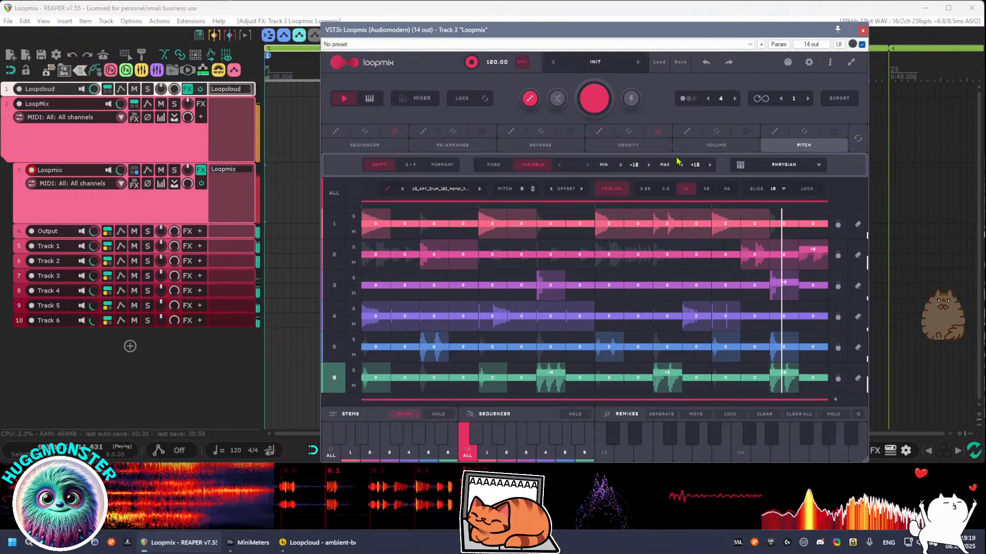
Set the volume on track 2 to 71 for step 14 and 81 for step 15, on track 5 step 15 to 100, and stop playback
left_click(725, 146)
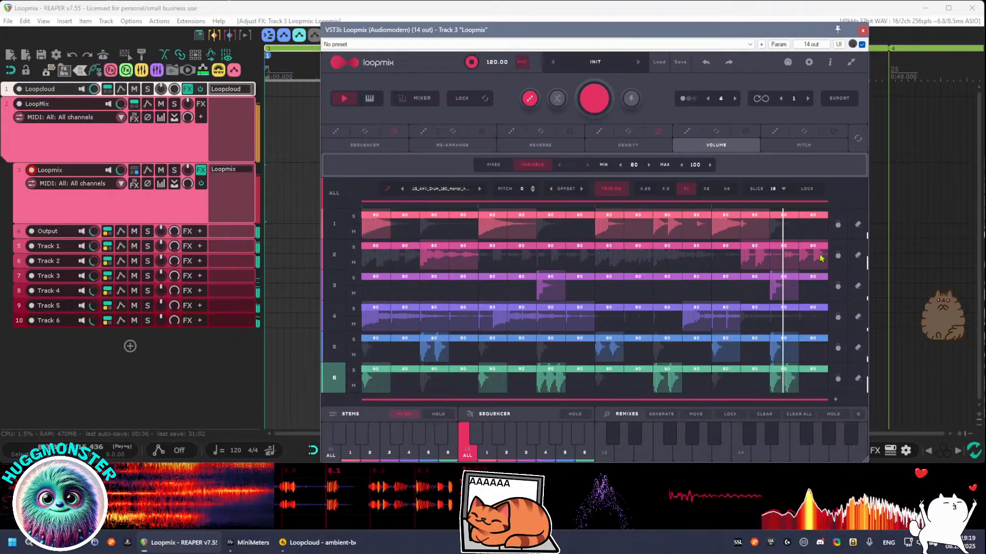
left_click_drag(760, 251, 760, 249)
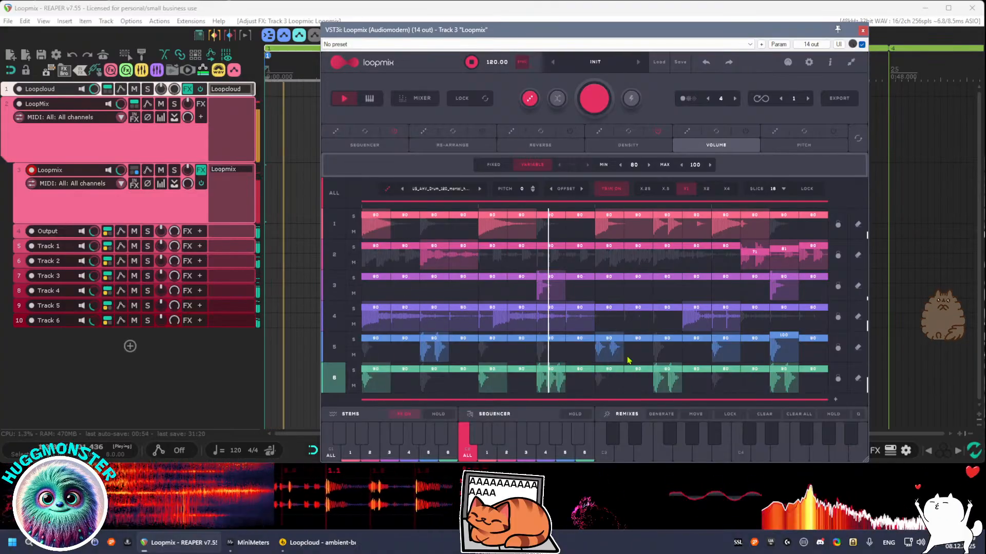
key("space")
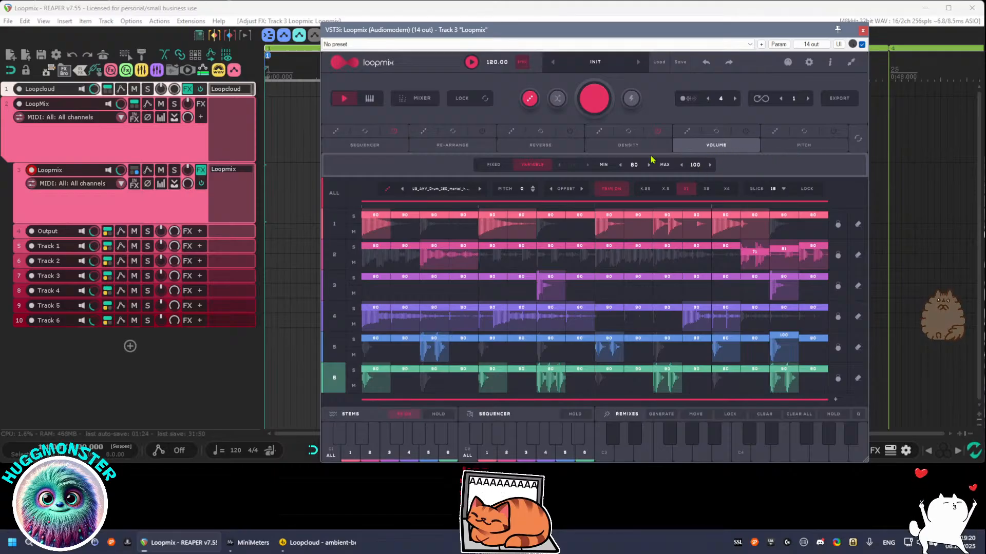
Reverse step 15 on track 6, start playback, and reverse step 16 on track 2
left_click(636, 148)
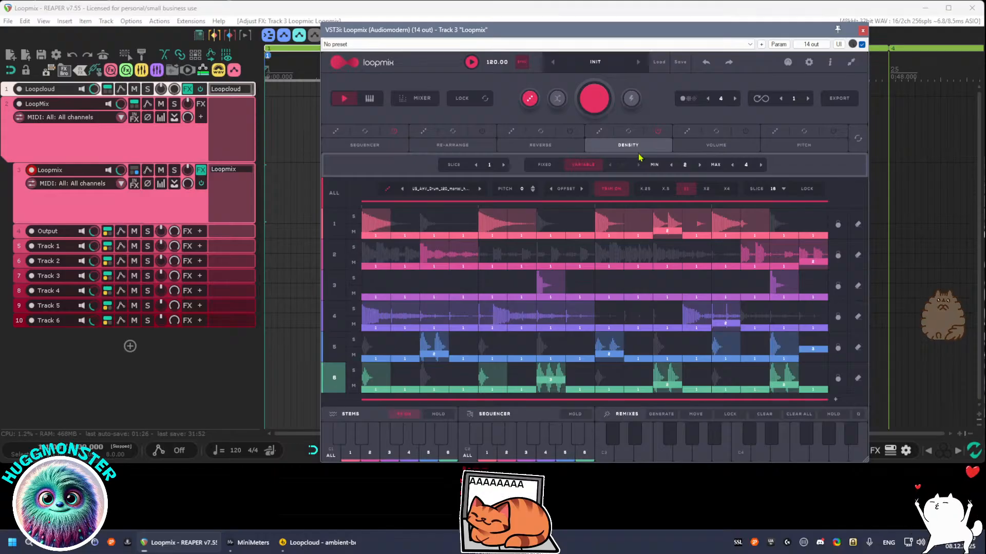
left_click(546, 148)
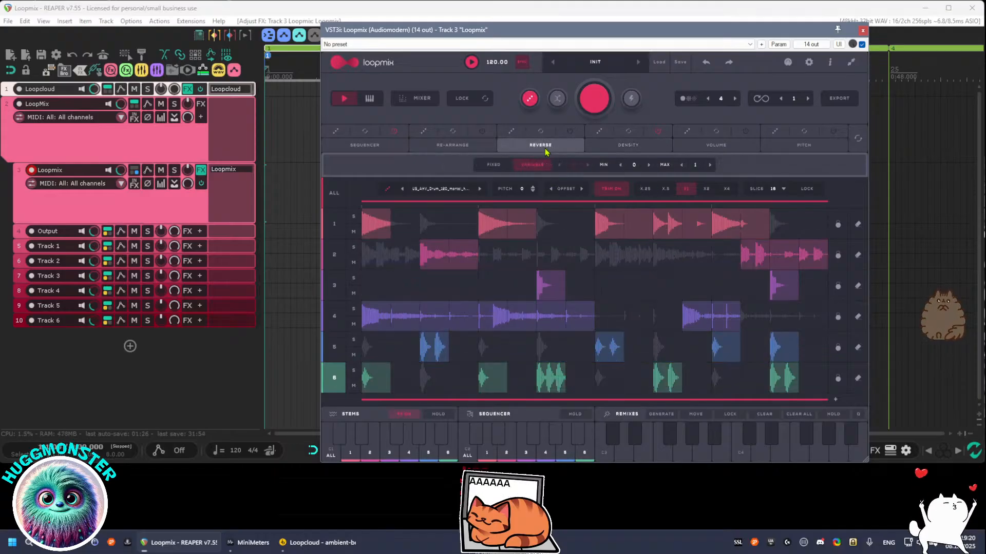
left_click(785, 386)
left_click(794, 377)
left_click(793, 376)
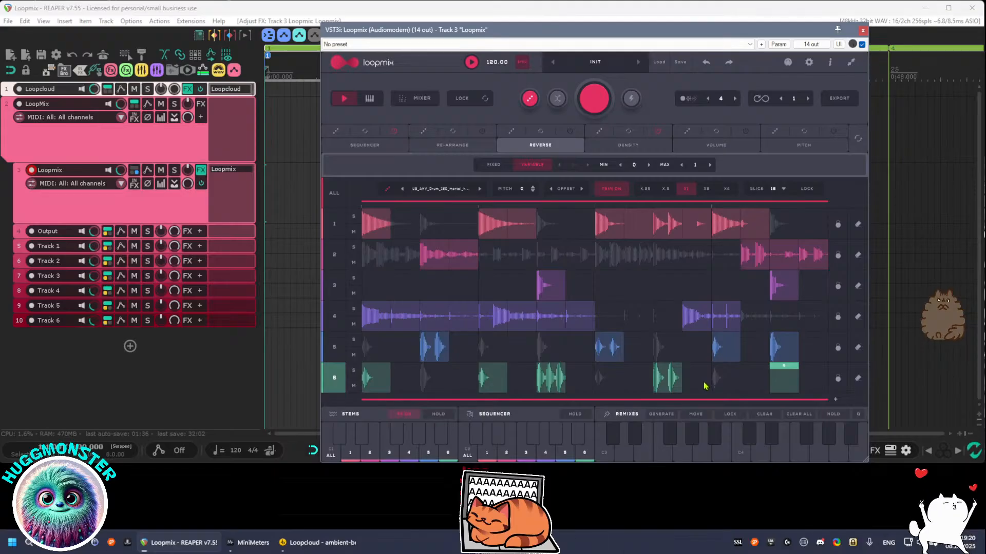
key("space")
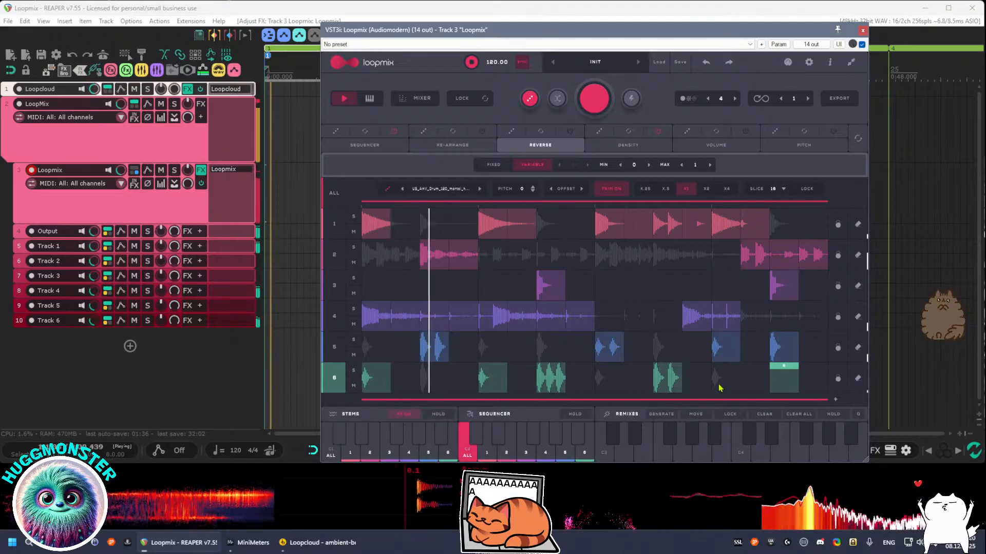
left_click(816, 263)
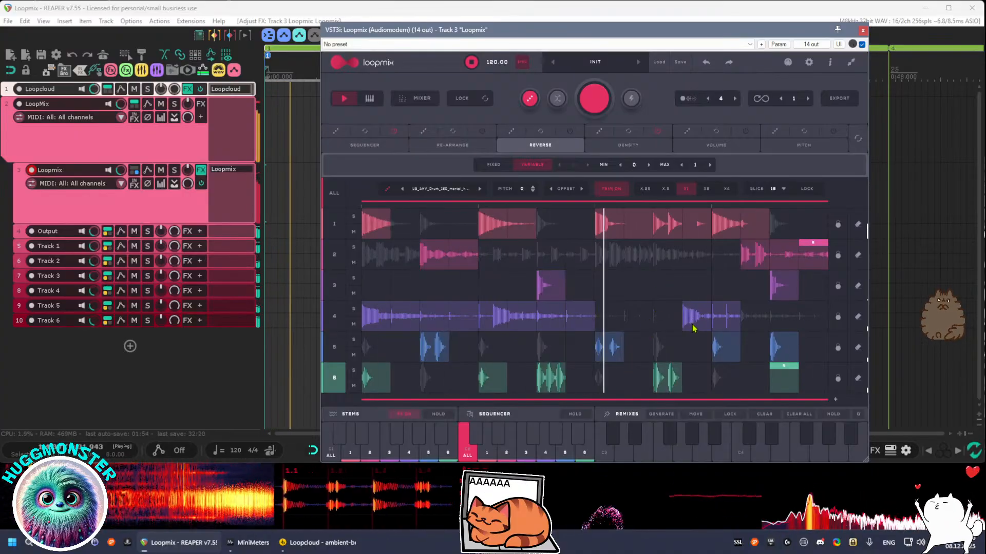
Try reversing step 13 on track 4 and step 7 on track 3, restoring each one to forward playback
left_click(720, 324)
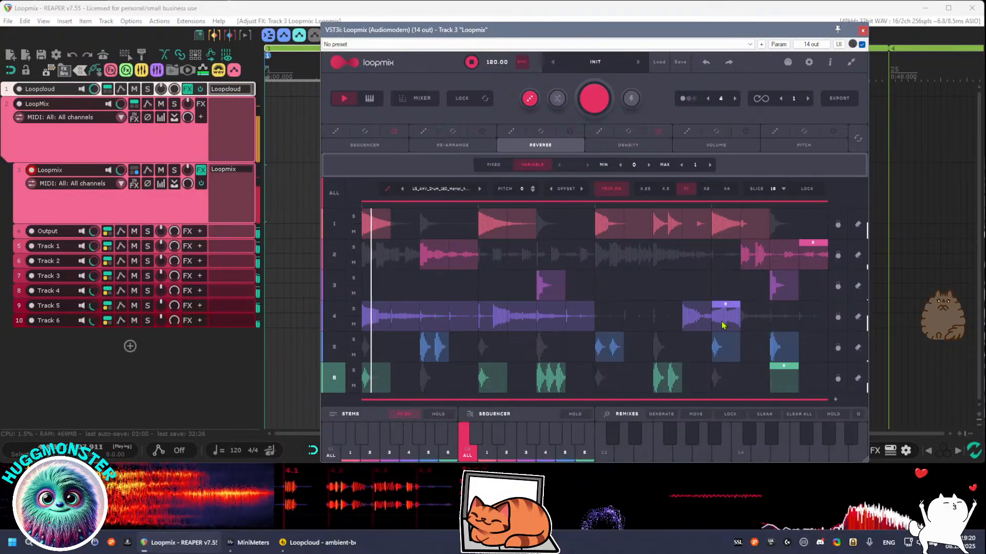
left_click(722, 324)
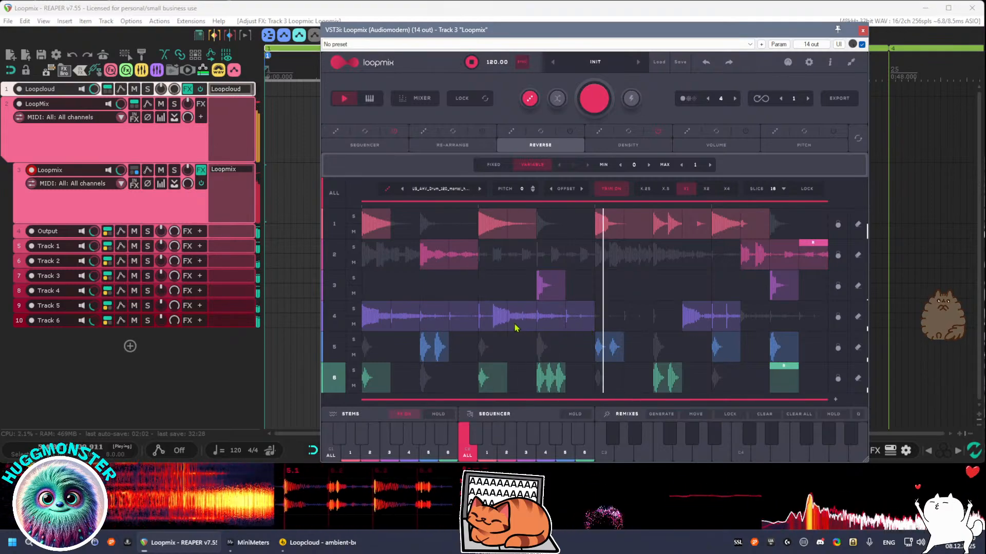
left_click(547, 295)
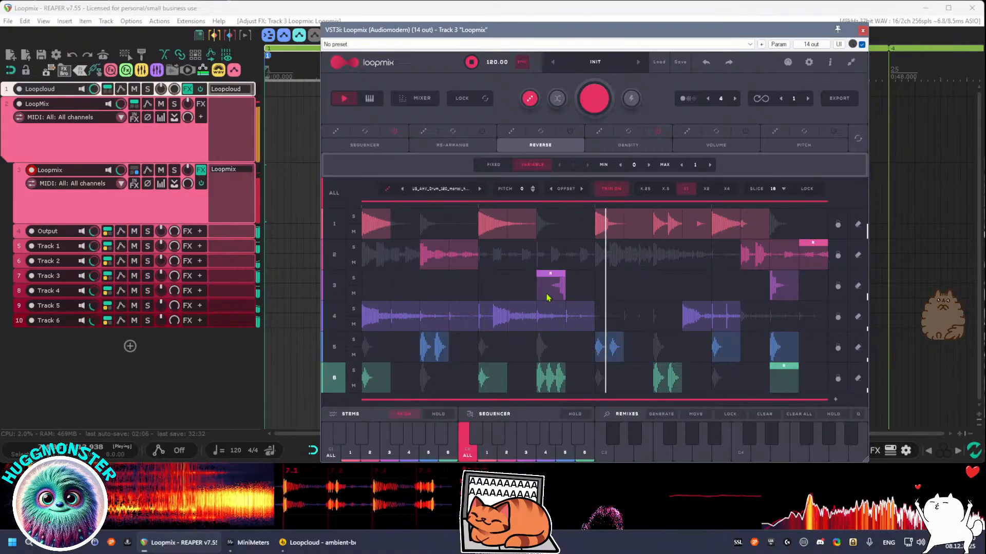
left_click(546, 285)
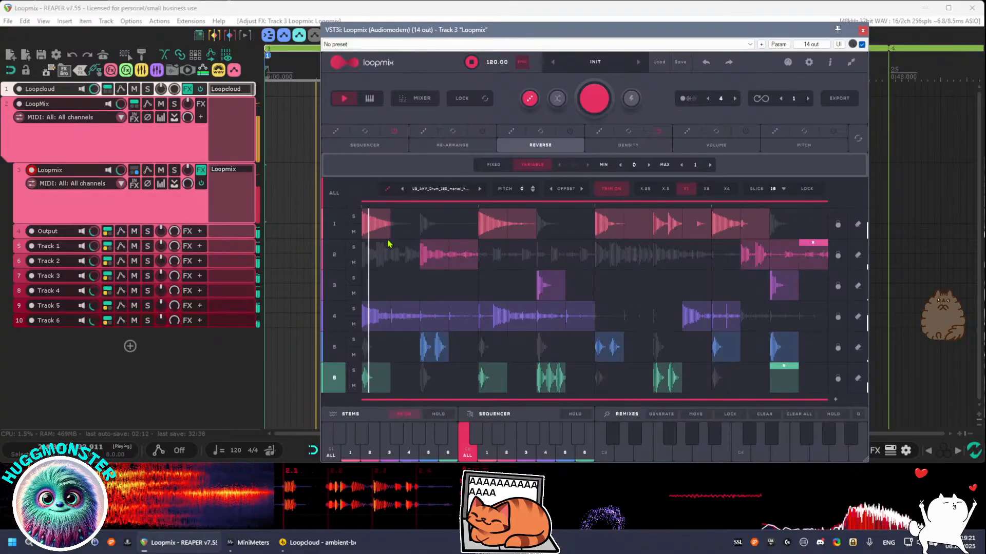
Reverse step 3 on track 1 and make that step active in the sequencer
left_click(425, 228)
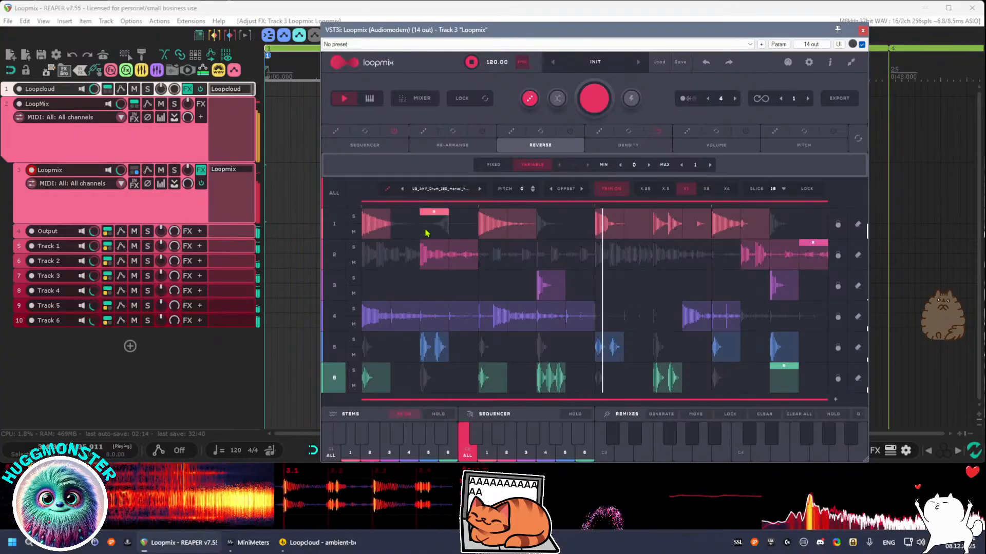
left_click(386, 148)
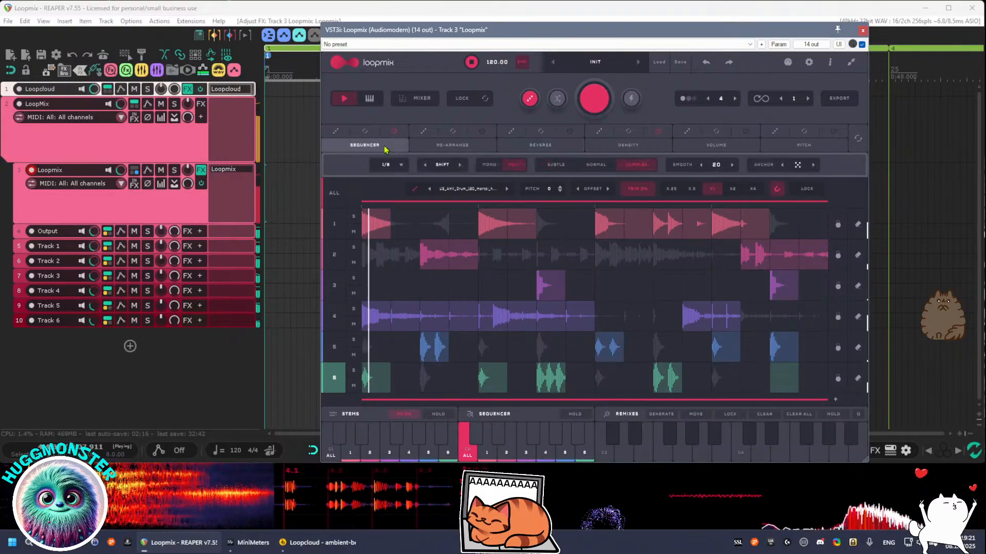
left_click(435, 225)
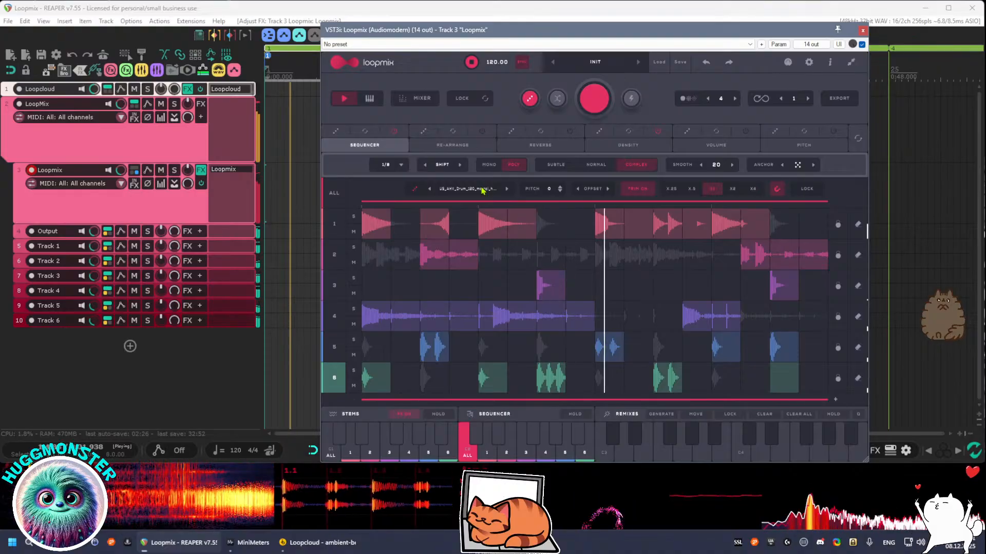
Show the step numbers in the Re-arrange view and audition the loop, stopping playback at the end
left_click(451, 145)
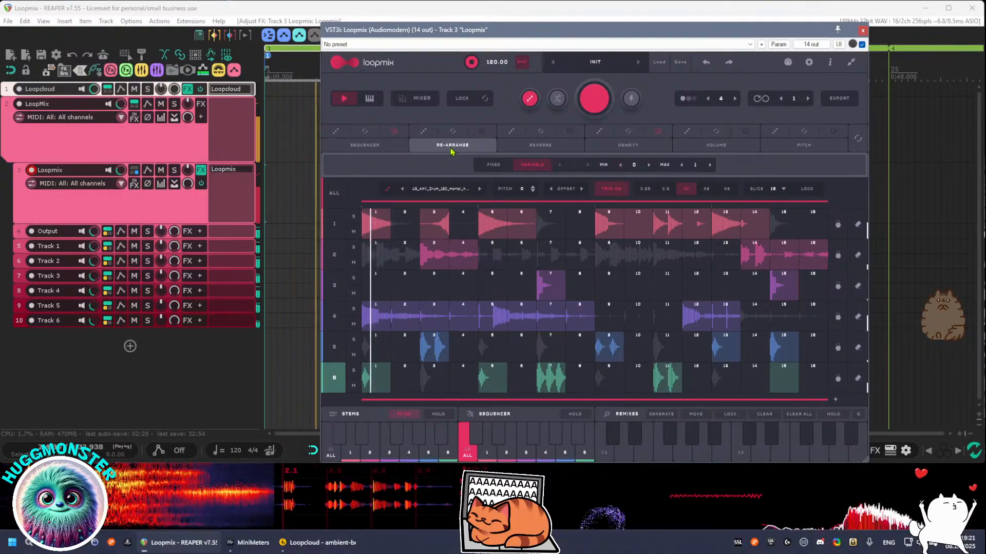
key("space")
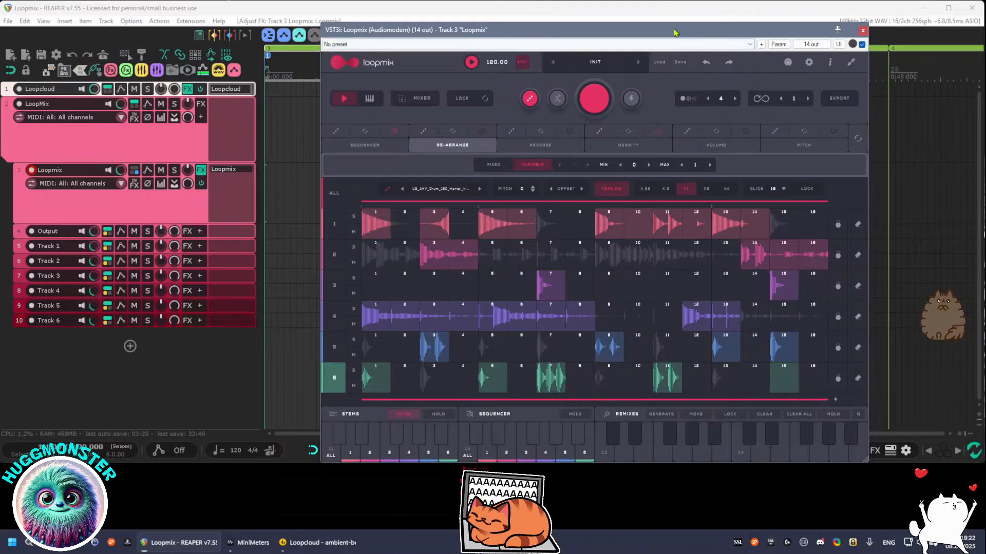
key("space")
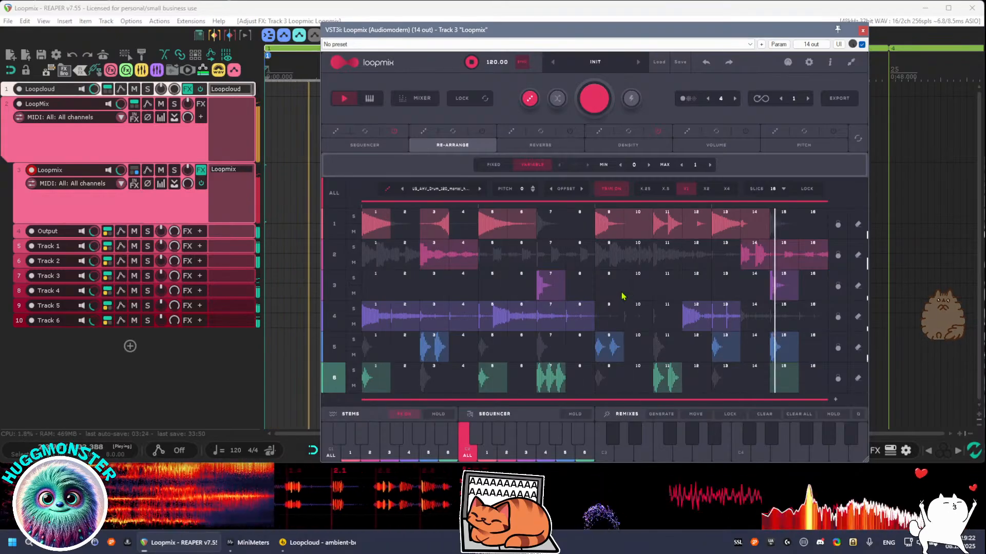
key("space")
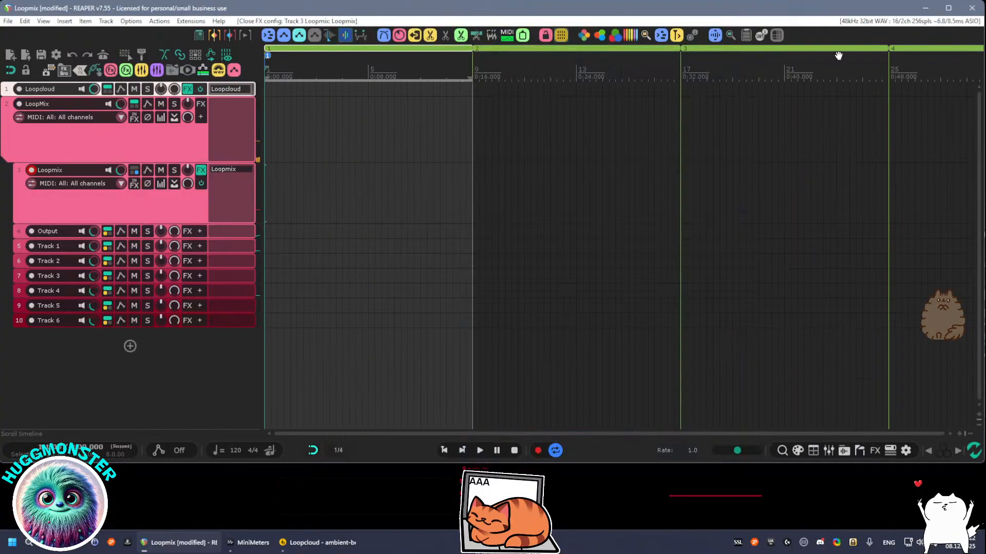
Close the Loopmix plugin window, reduce the Loopmix track's height and disarm it for recording
left_click(862, 30)
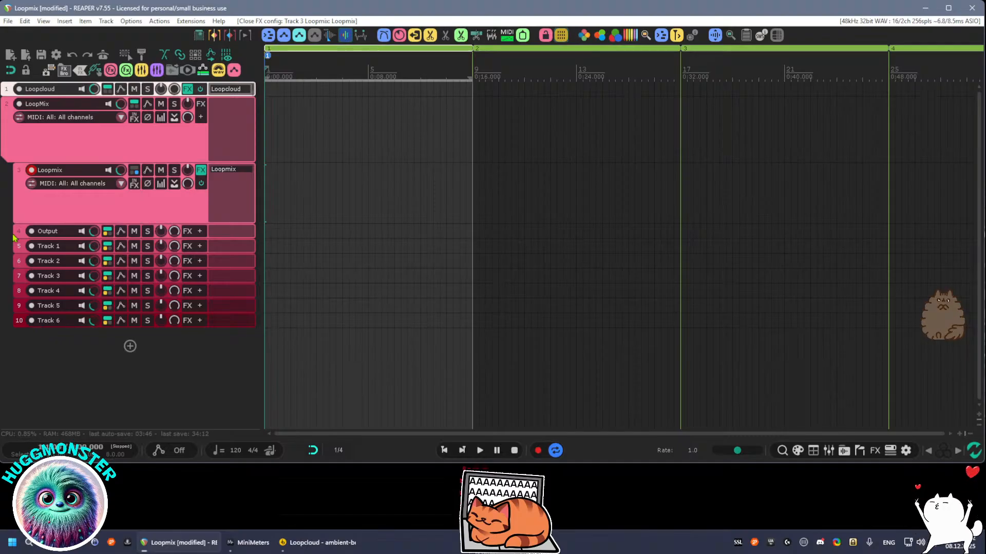
left_click_drag(46, 223, 46, 204)
left_click(32, 170)
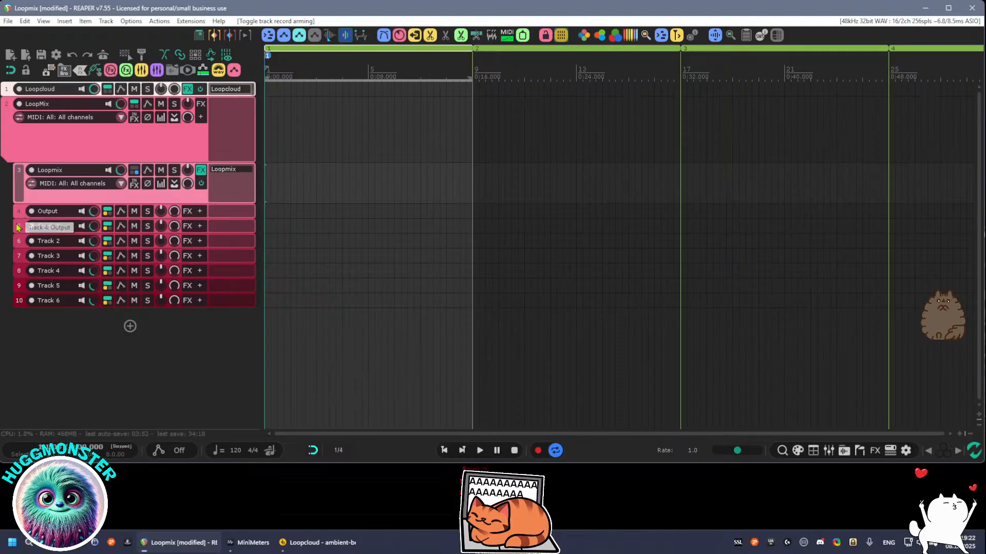
Play the loop, try the Output track's parent send off and back on, and stop playback
key("space")
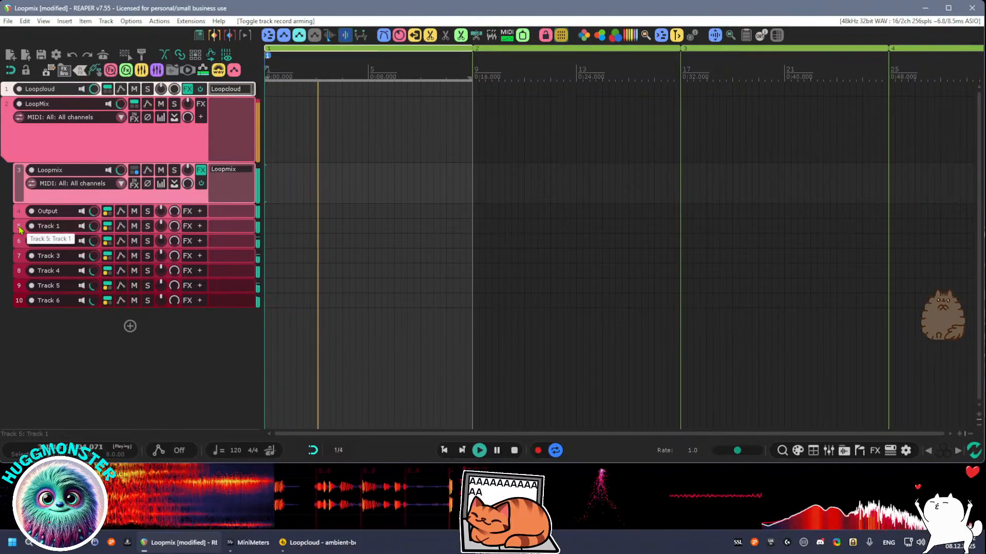
left_click(108, 211)
left_click(271, 224)
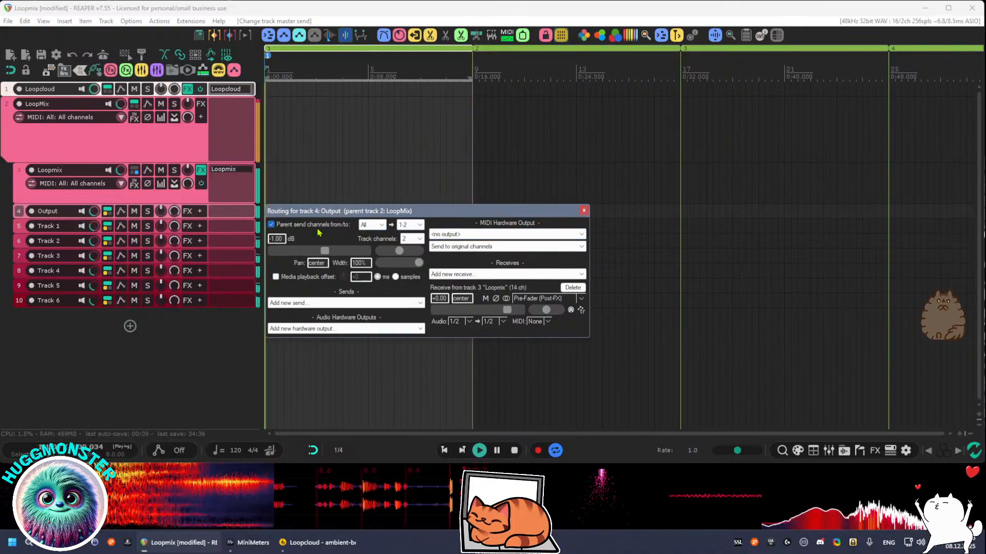
left_click(584, 212)
key("space")
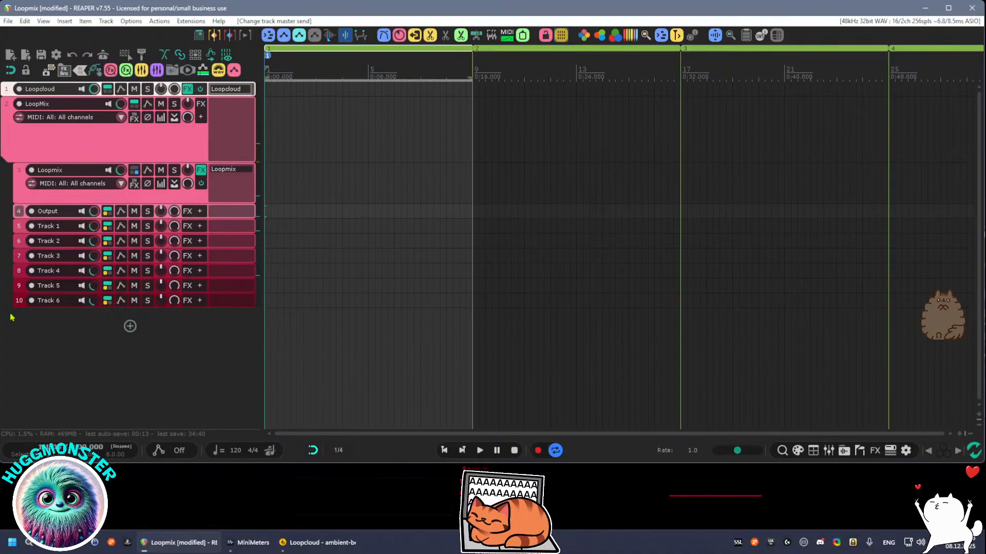
Create a bus after the tracks Output through Track 6 with the Lokasenna script, rerouting them to it, and enlarge the bus track
left_click(21, 305, "shift")
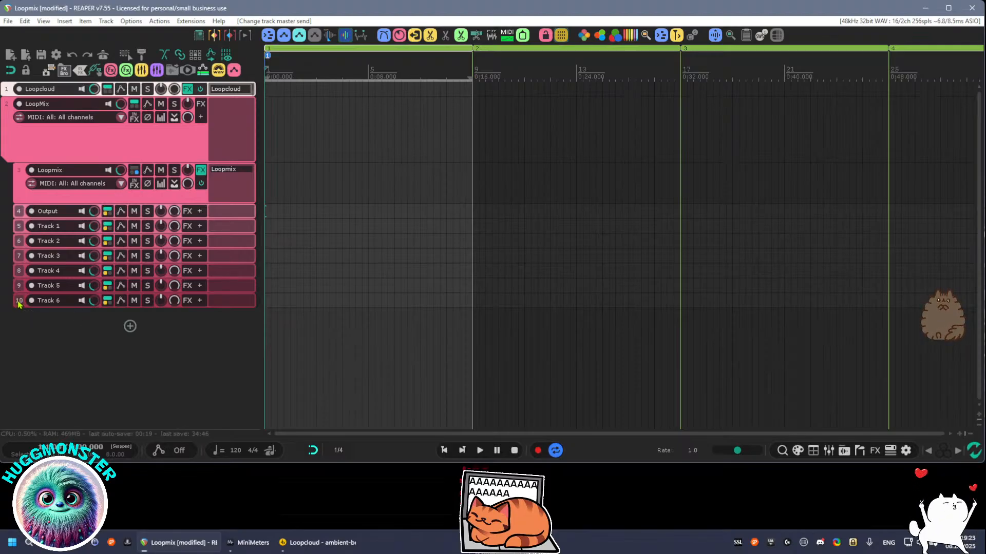
right_click(18, 305)
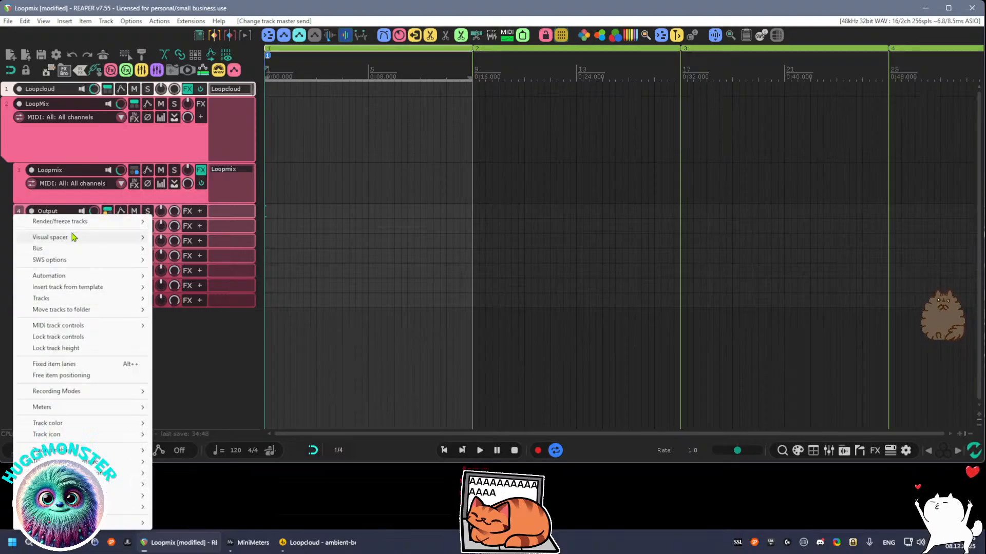
mouse_move(75, 249)
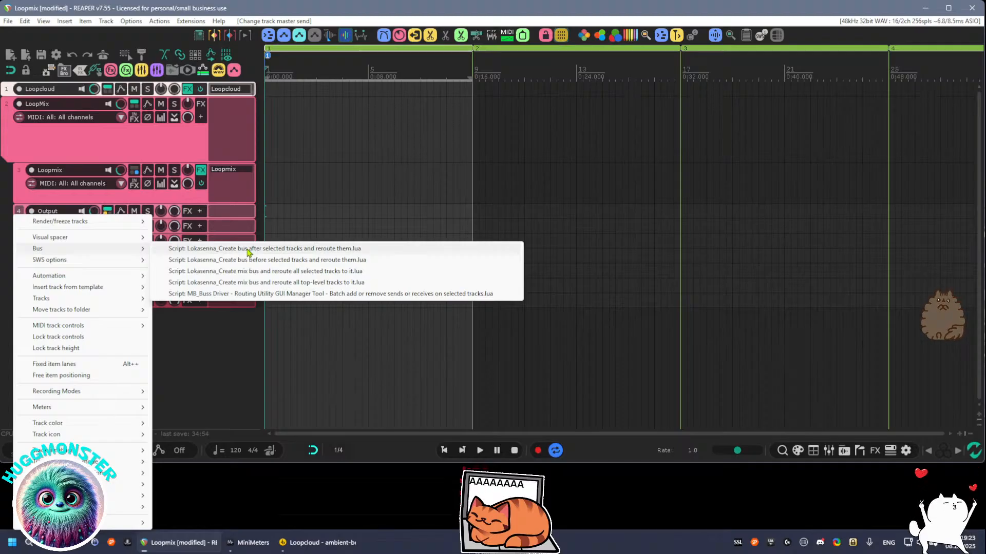
left_click(244, 250)
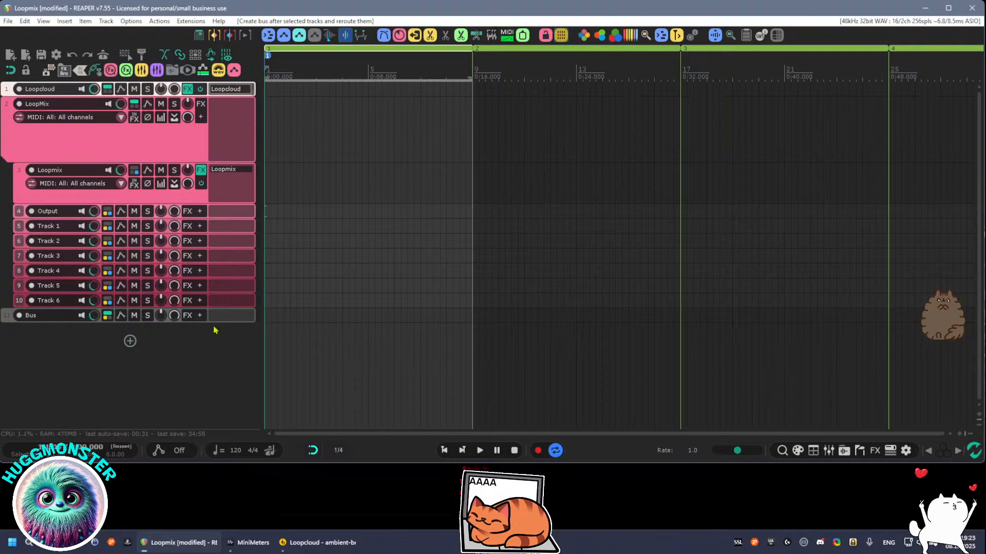
left_click_drag(213, 323, 212, 348)
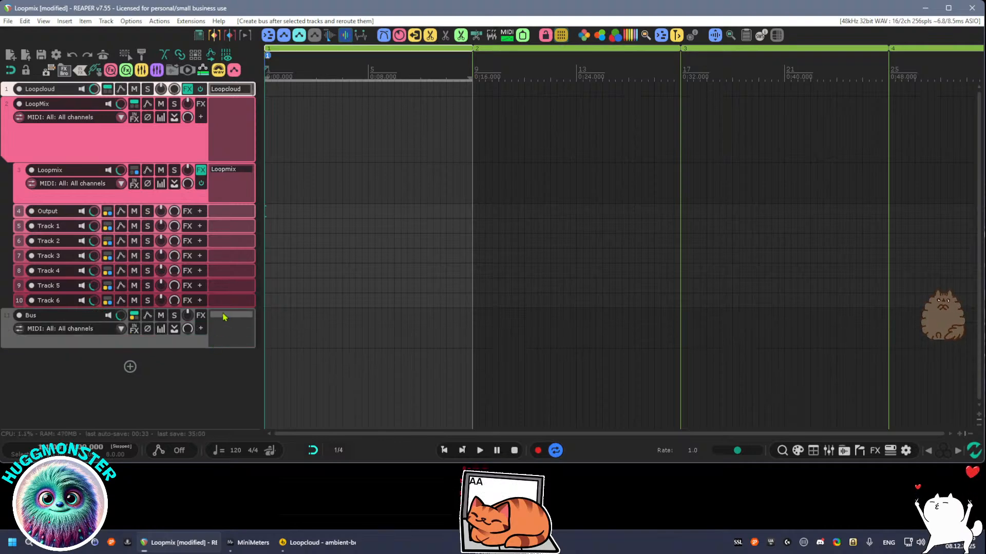
Try the Glitchmachines Subvert effect from the Creative - Multi FX folder on the Bus track and remove it
double_click(224, 316)
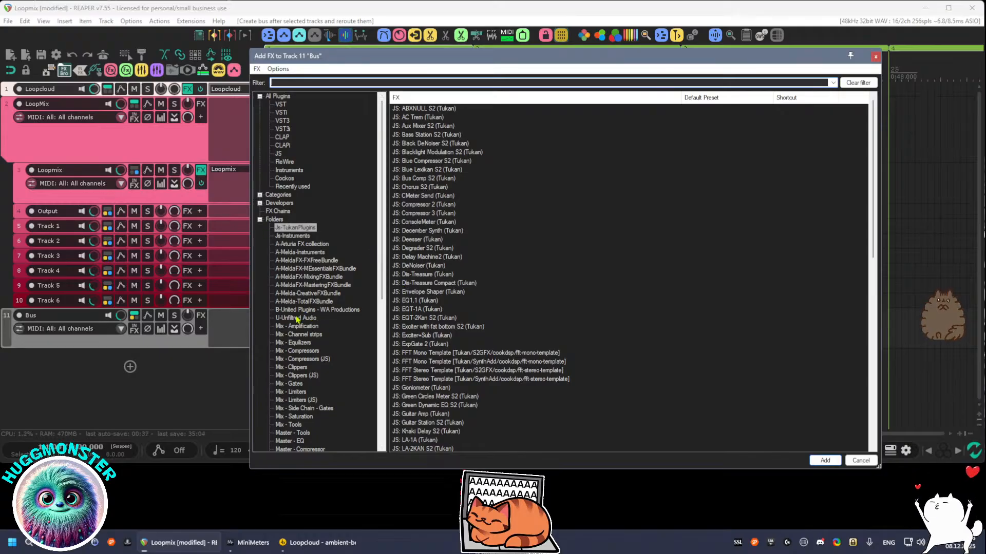
scroll(325, 389, "down", 8)
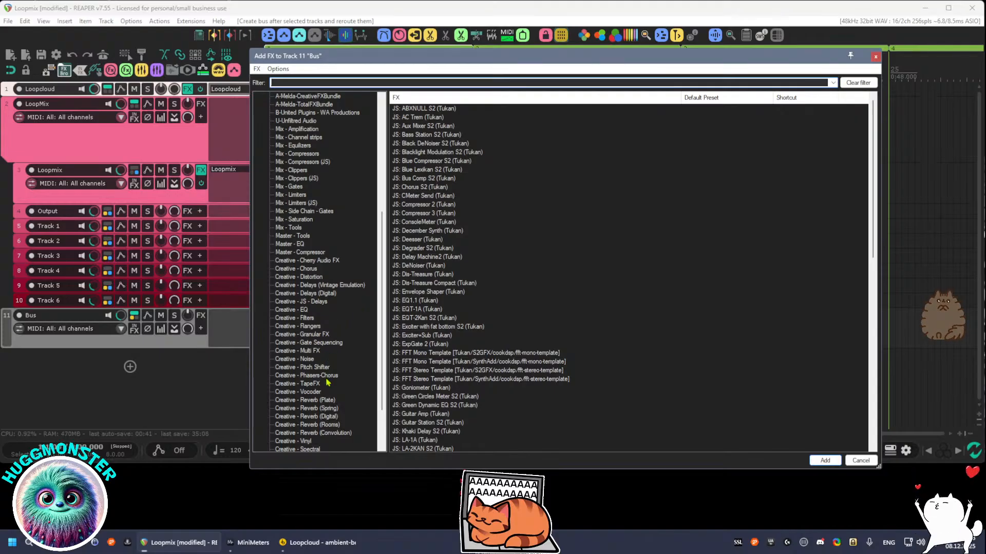
left_click(314, 351)
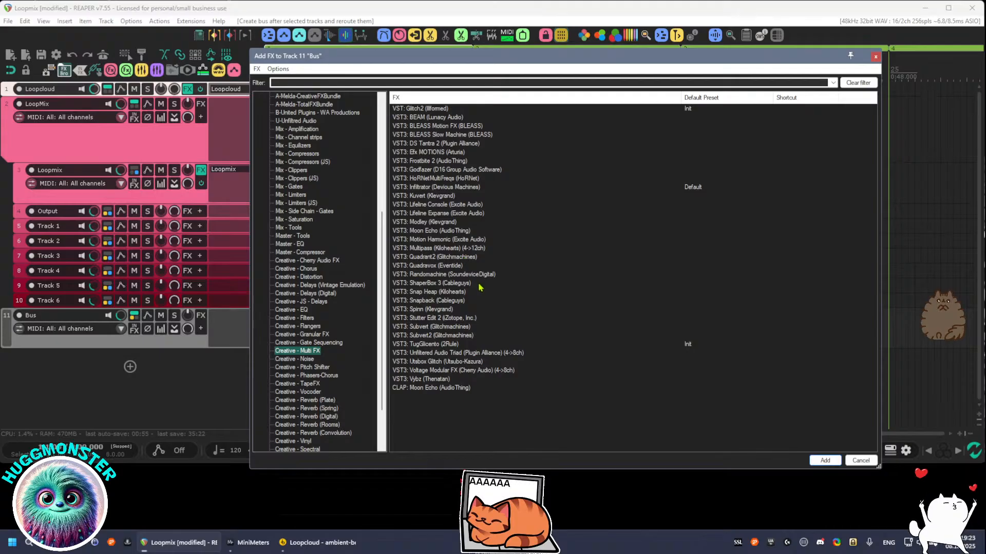
left_click(436, 188)
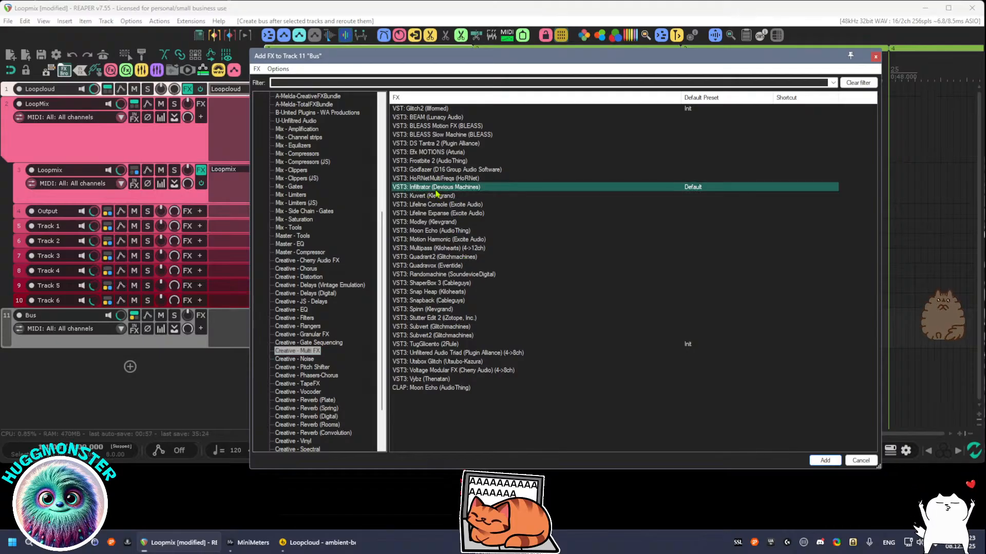
left_click(445, 328)
left_click(820, 459)
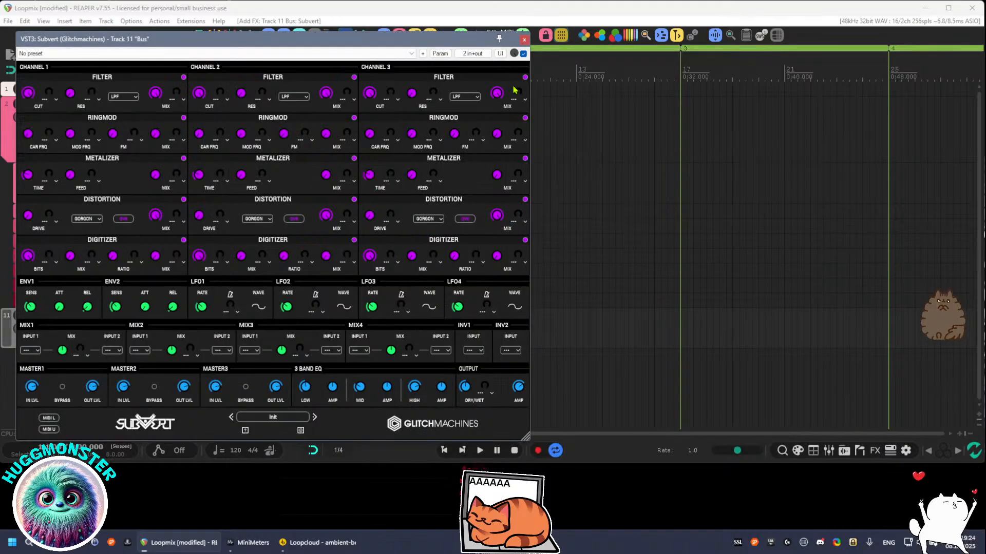
left_click(524, 40)
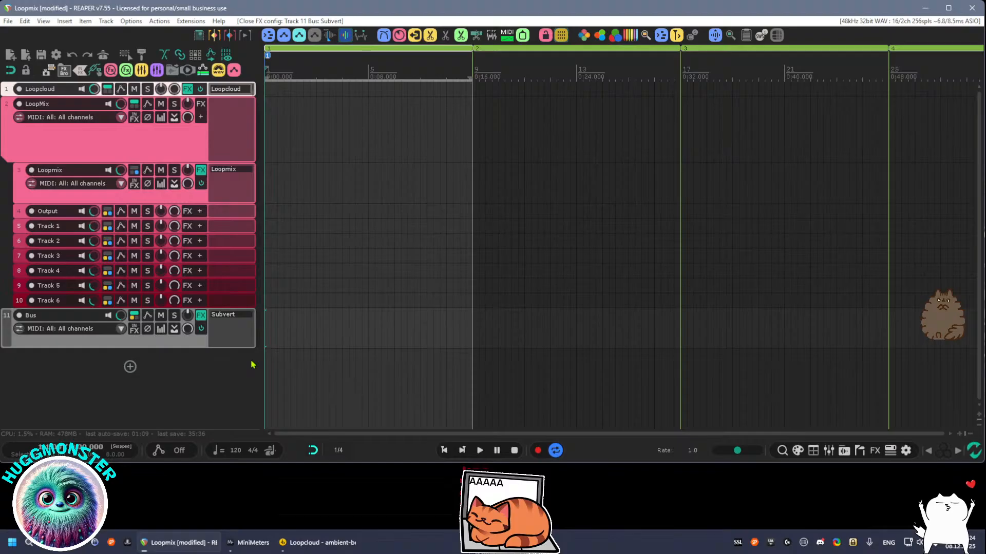
left_click(228, 316, "alt")
Add the Infiltrator (Devious Machines) effect to the Bus track and move its window clear of the track list
left_click(228, 315)
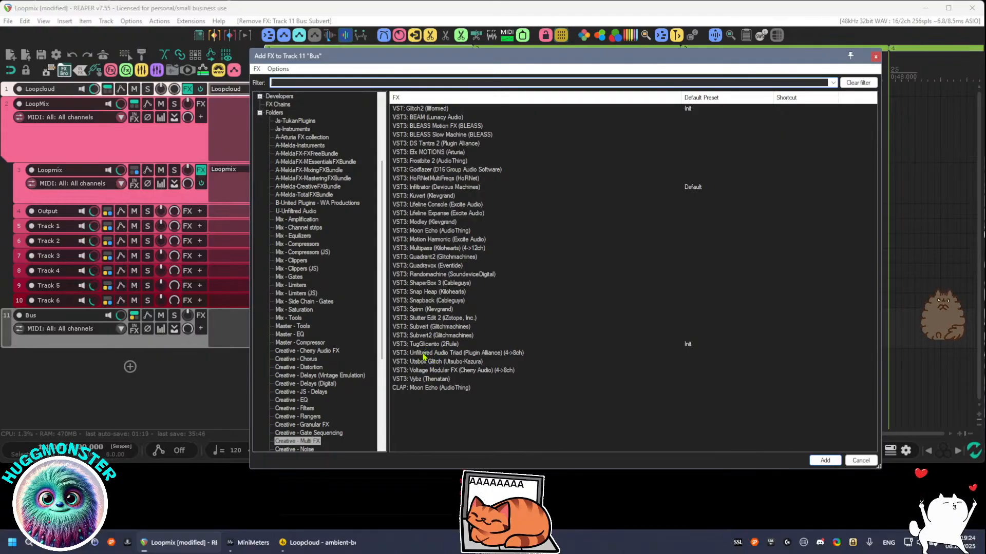
left_click(423, 310)
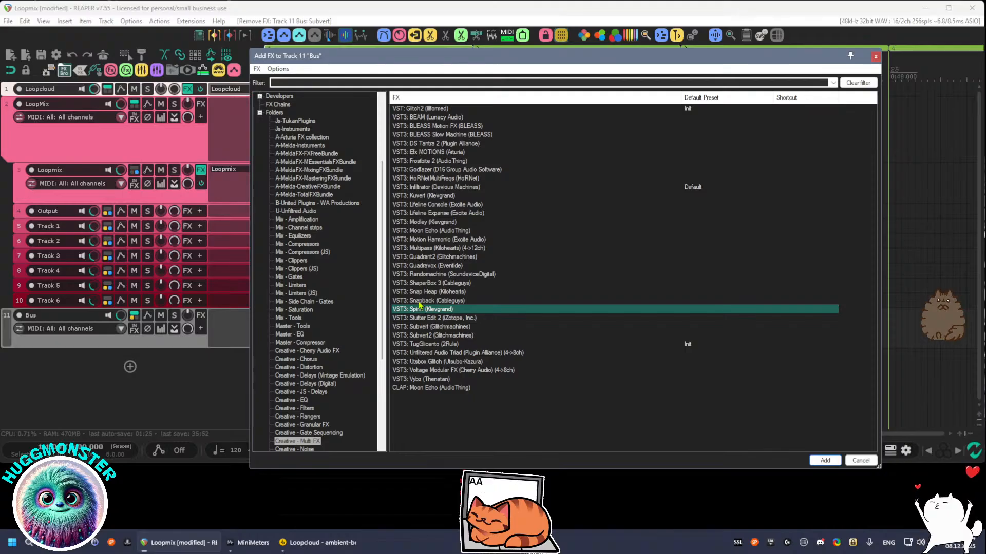
left_click(419, 301)
left_click(419, 295)
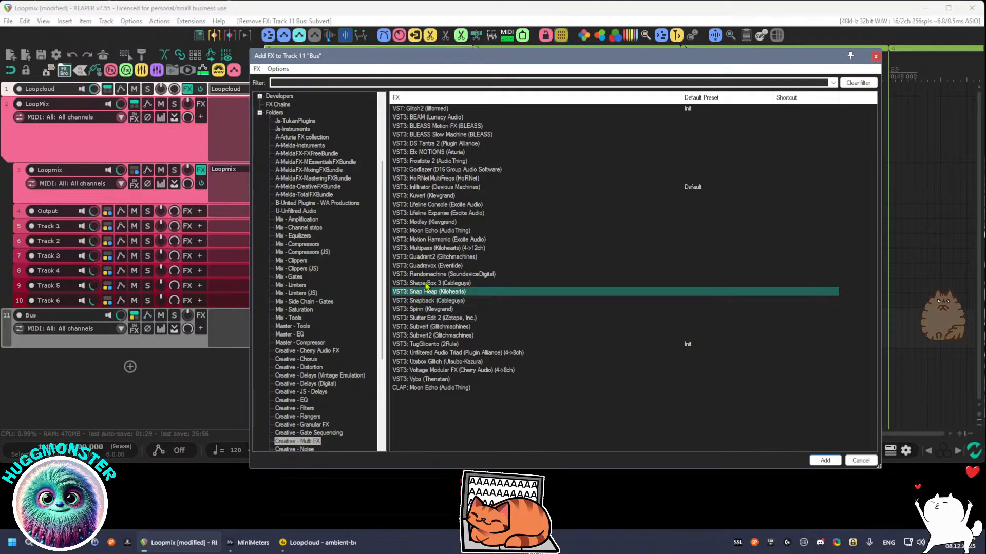
left_click(425, 284)
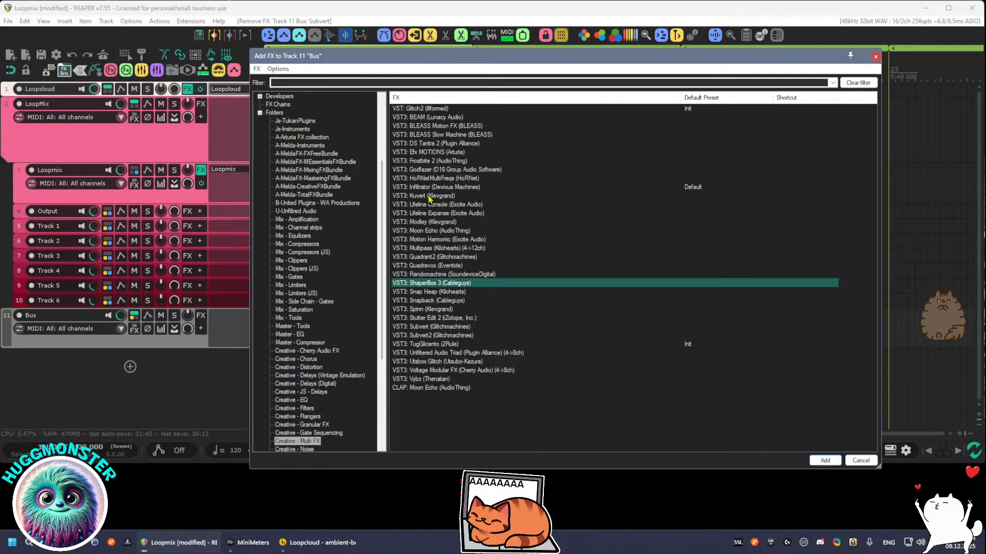
left_click(428, 191)
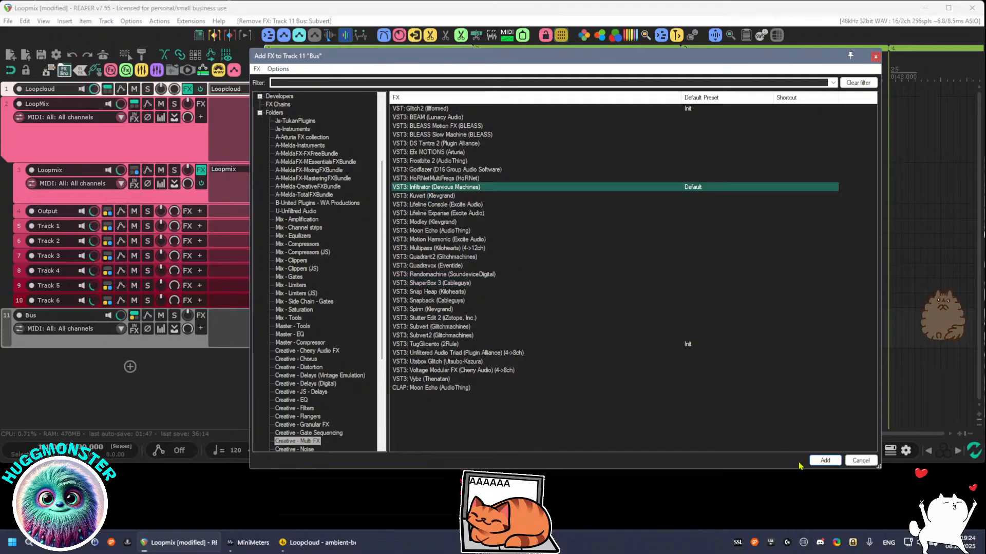
left_click(825, 460)
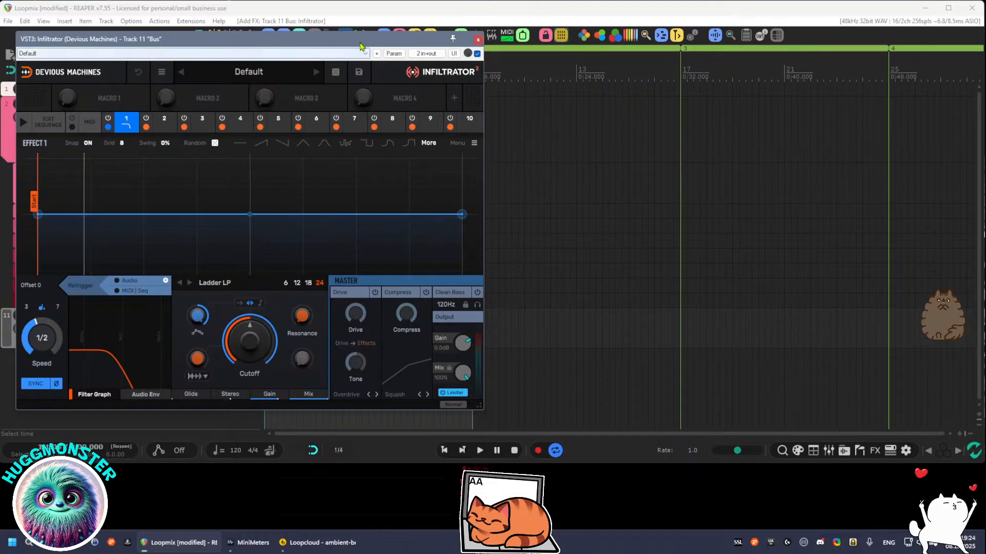
left_click_drag(360, 46, 681, 50)
Load Infiltrator's factory Beat Mashing Glitch preset Beat Repeat 22 and audition the loop with the Bus track soloed
left_click(565, 76)
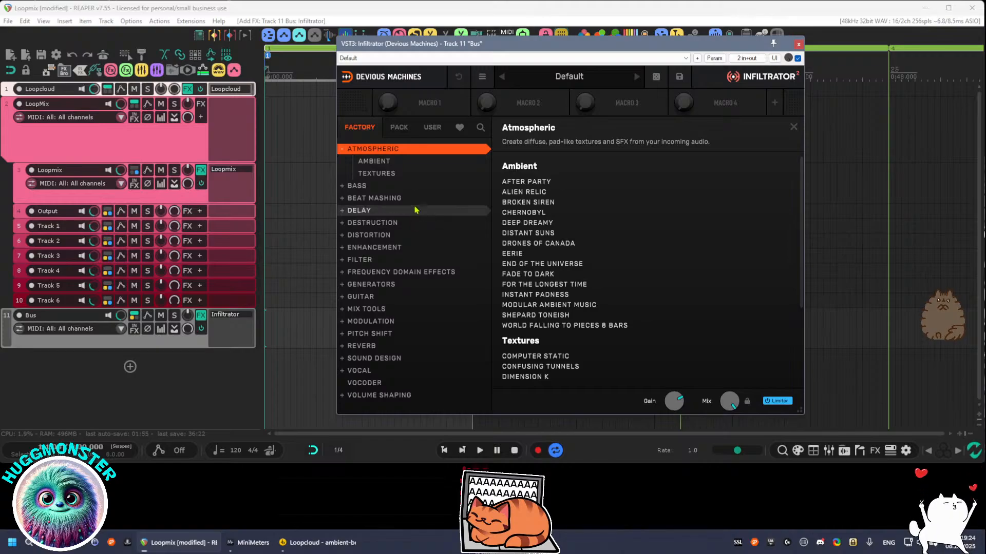
left_click(371, 163)
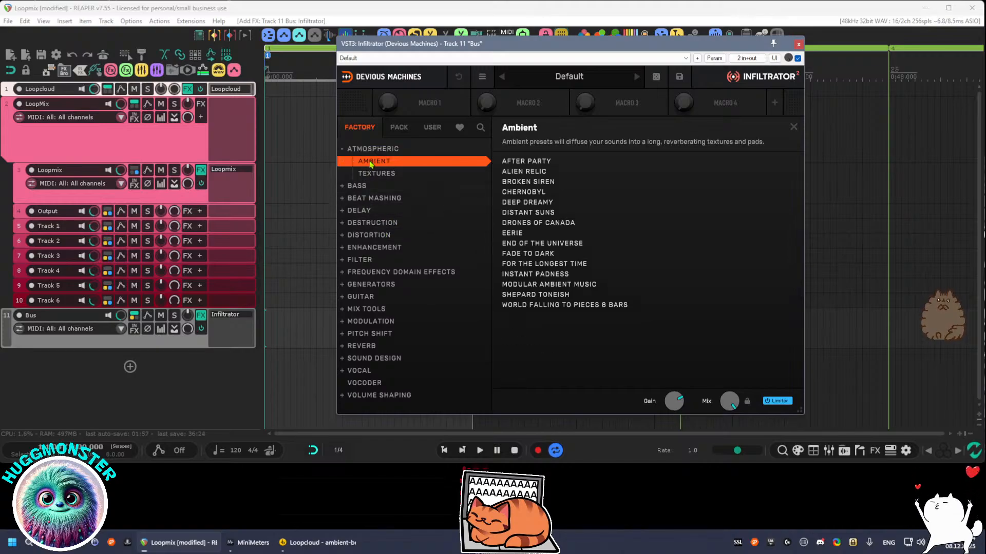
left_click(374, 198)
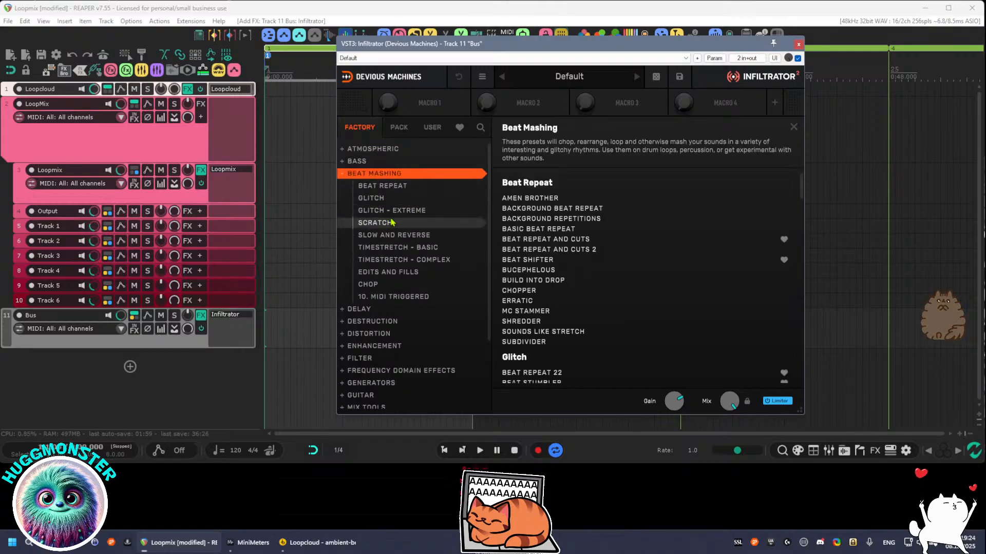
left_click(380, 198)
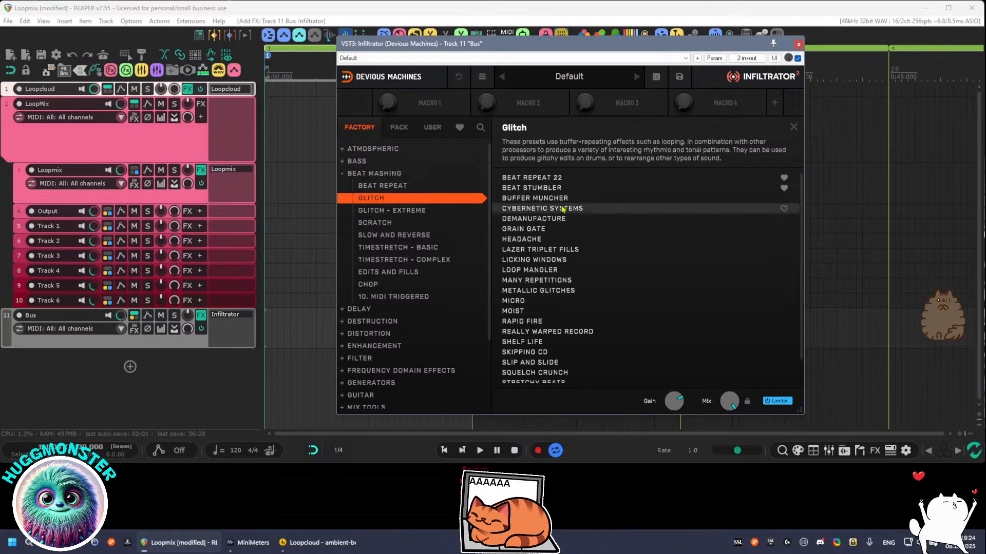
left_click(547, 179)
key("space")
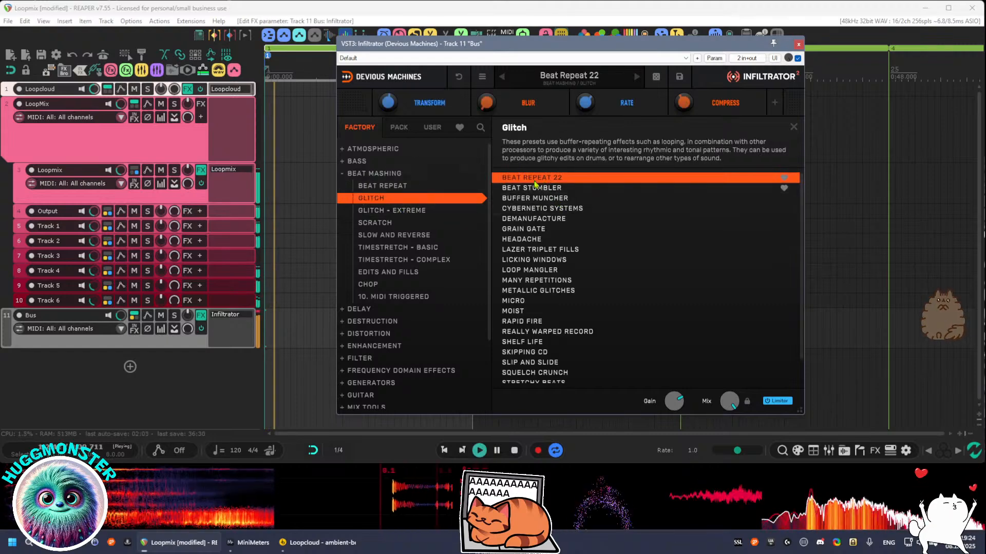
left_click(174, 315)
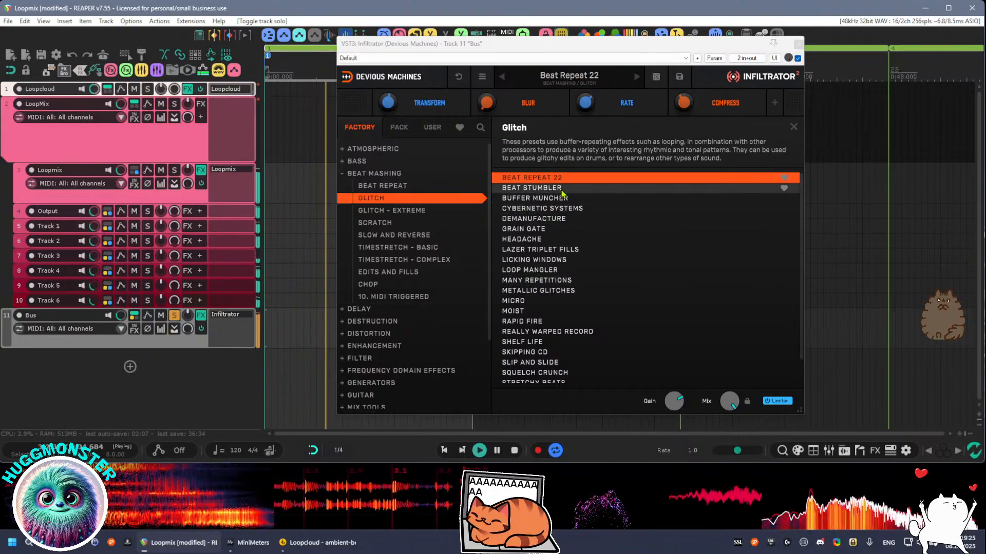
Audition the Glitch presets Beat Stumbler, Buffer Muncher, Cybernetic Systems and Demanufacture in Infiltrator, and mark Demanufacture as a favourite
left_click(590, 189)
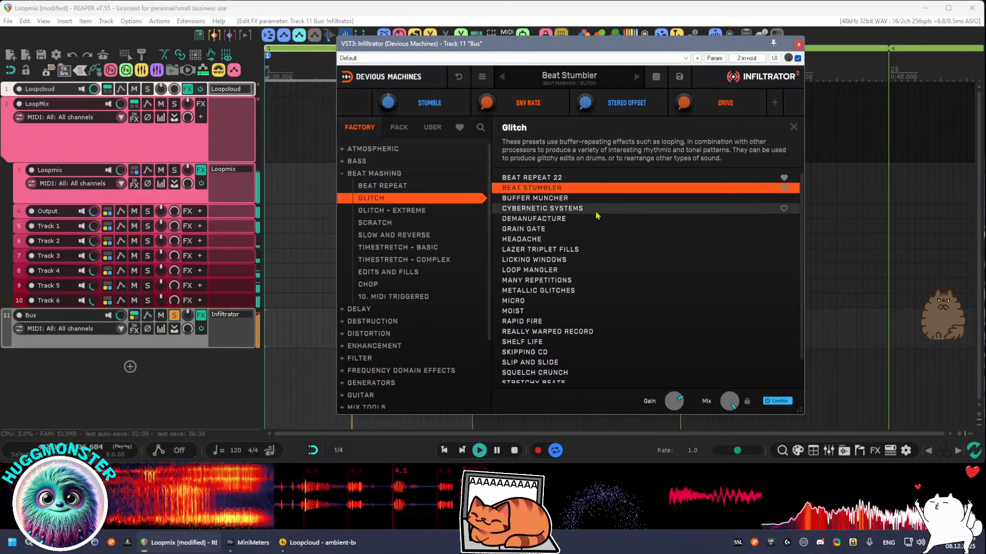
left_click(588, 200)
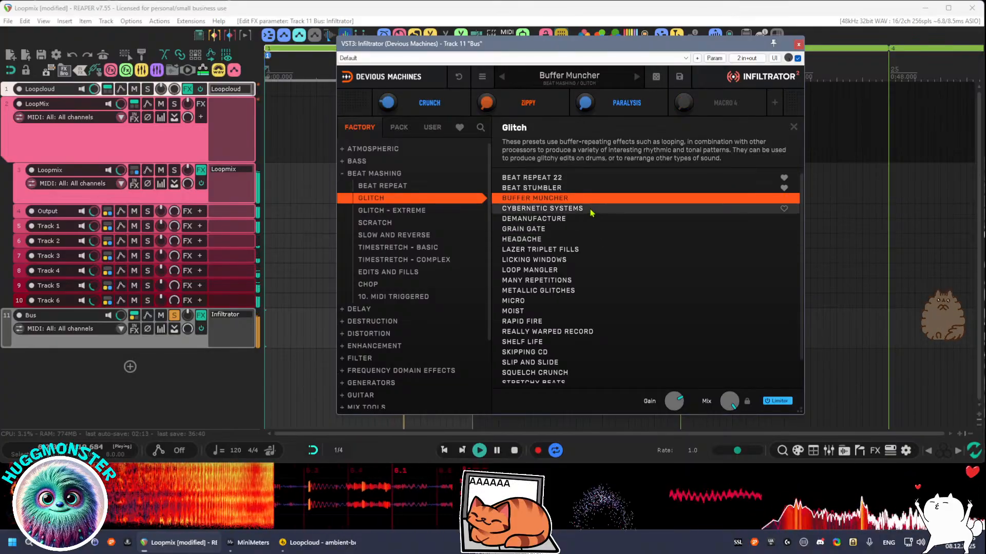
left_click(591, 209)
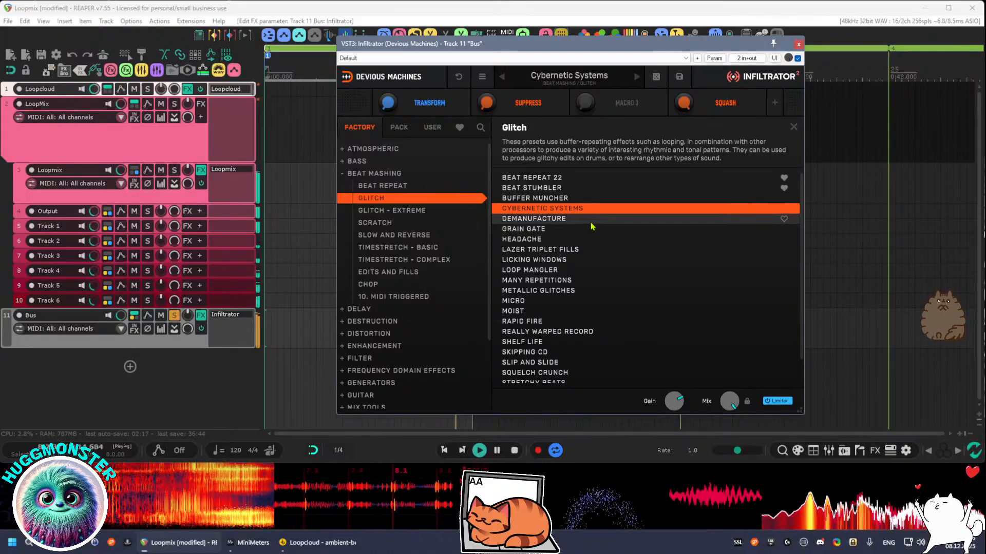
left_click(591, 224)
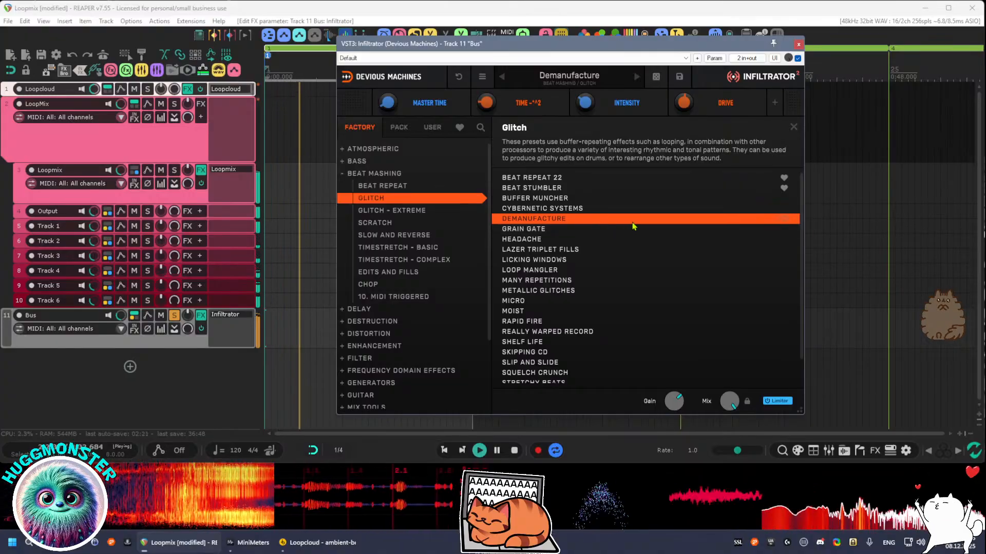
left_click(784, 219)
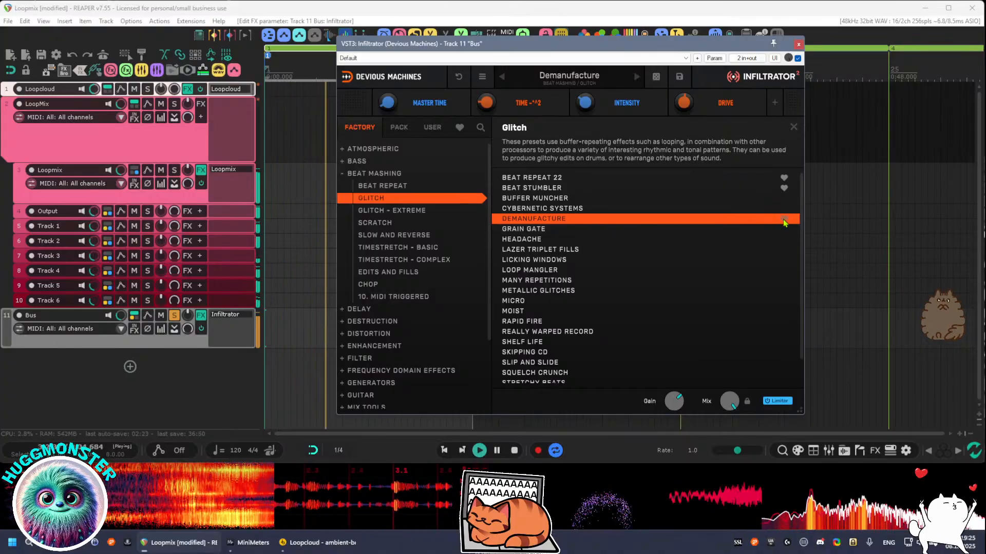
Audition Infiltrator's Glitch presets Grain Gate and Headache, and load Lazer Triplet Fills
left_click(604, 232)
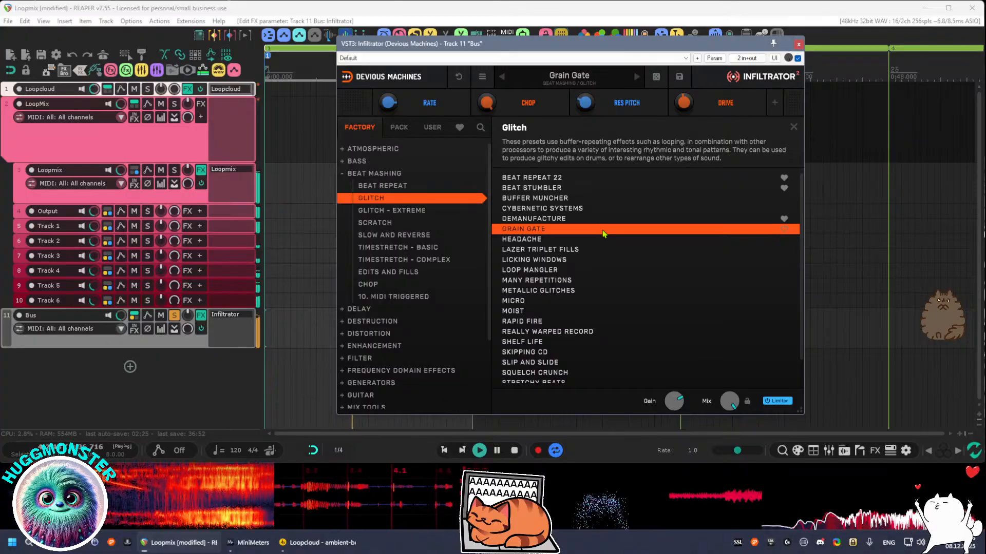
left_click(598, 240)
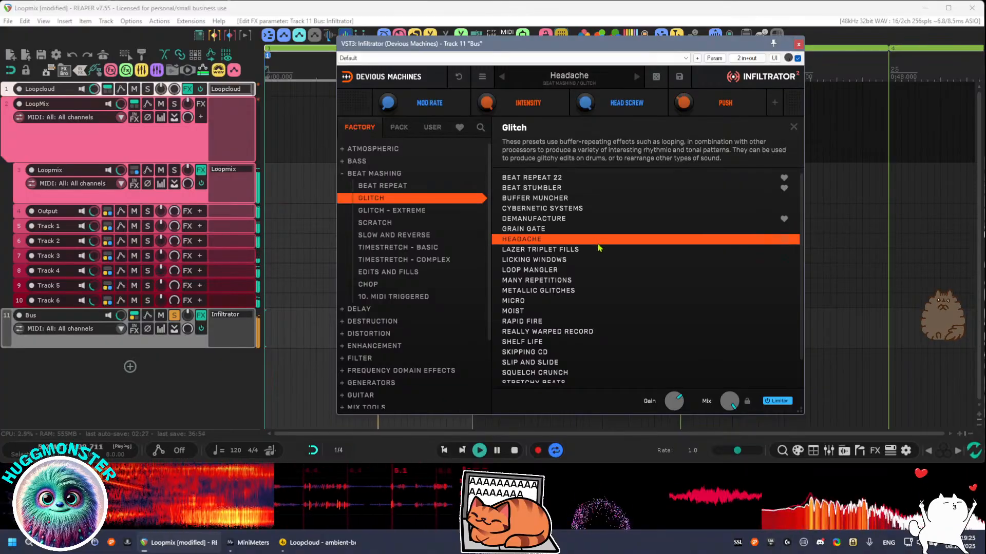
left_click(599, 251)
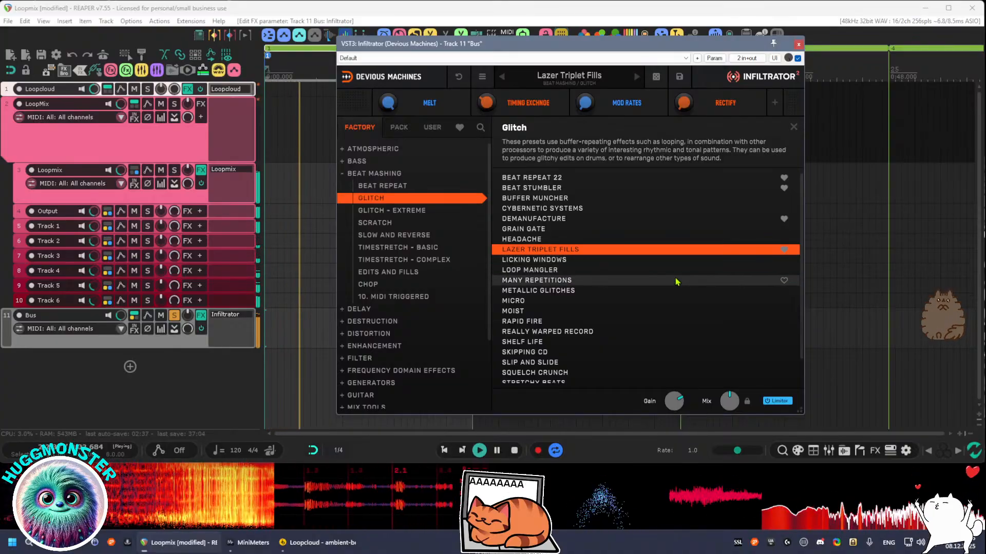
Unsolo the Bus track, close Infiltrator and save the project with playback stopped
left_click(793, 127)
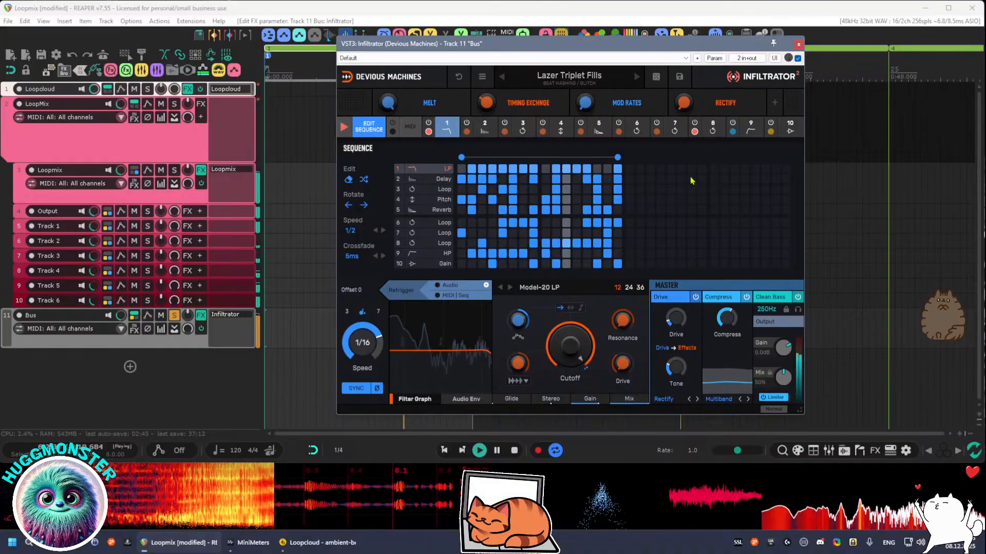
left_click(174, 315)
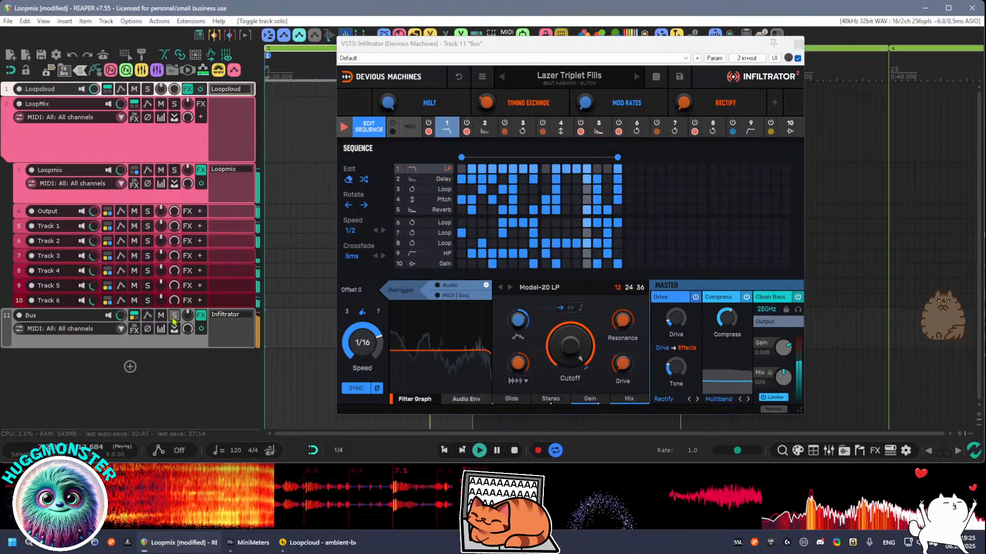
left_click(798, 44)
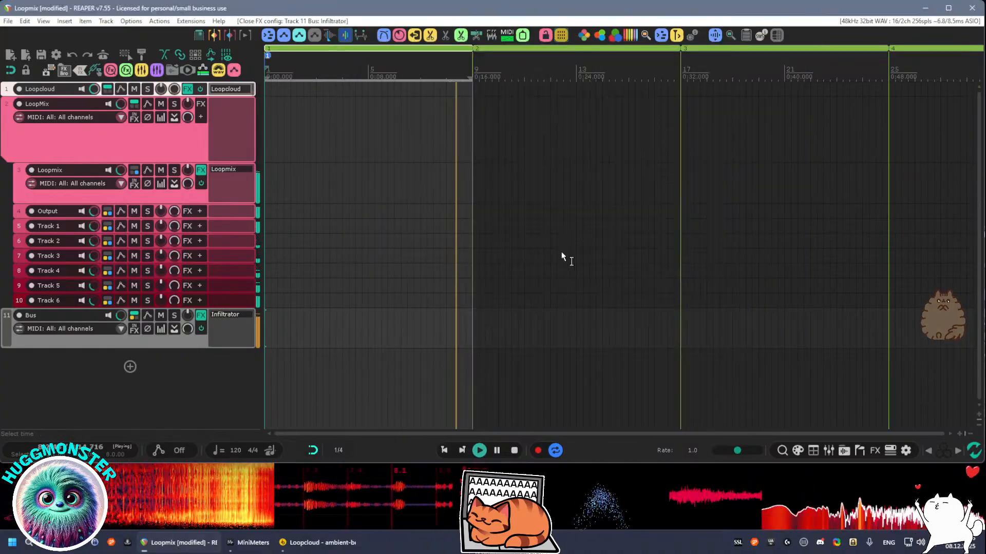
key("space")
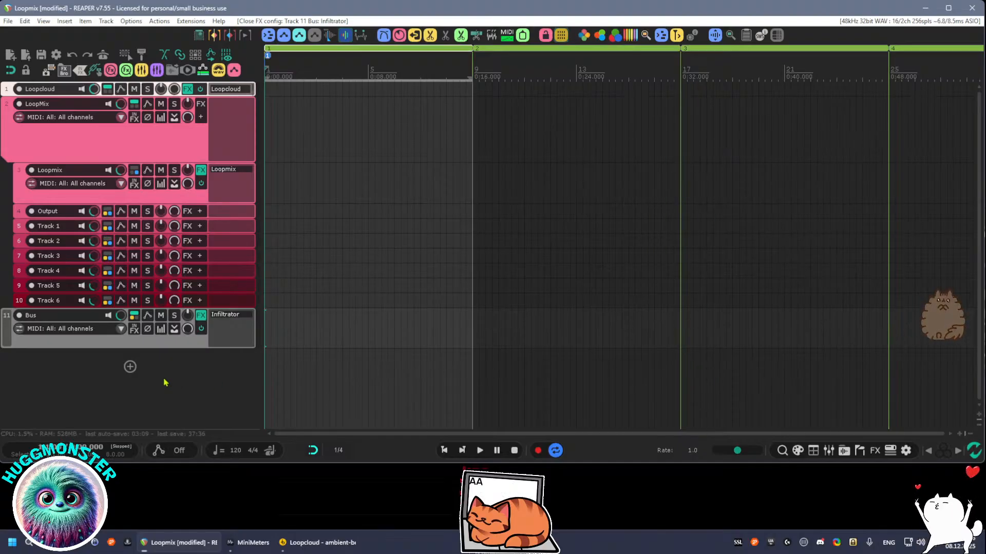
left_click(43, 55)
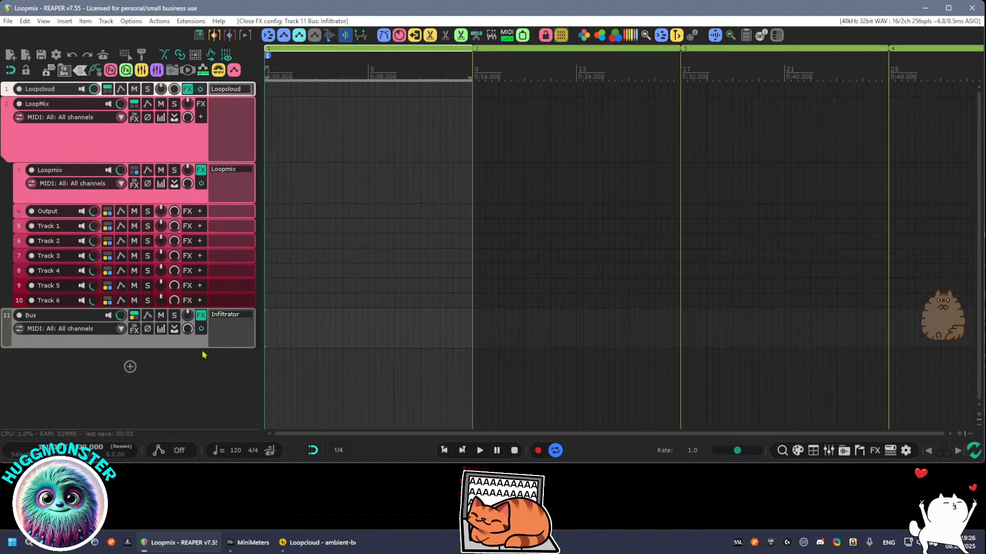
Add BLEASS Granulizer from the Creative - Granular FX folder to the Bus track and move its window clear of the track list
double_click(229, 327)
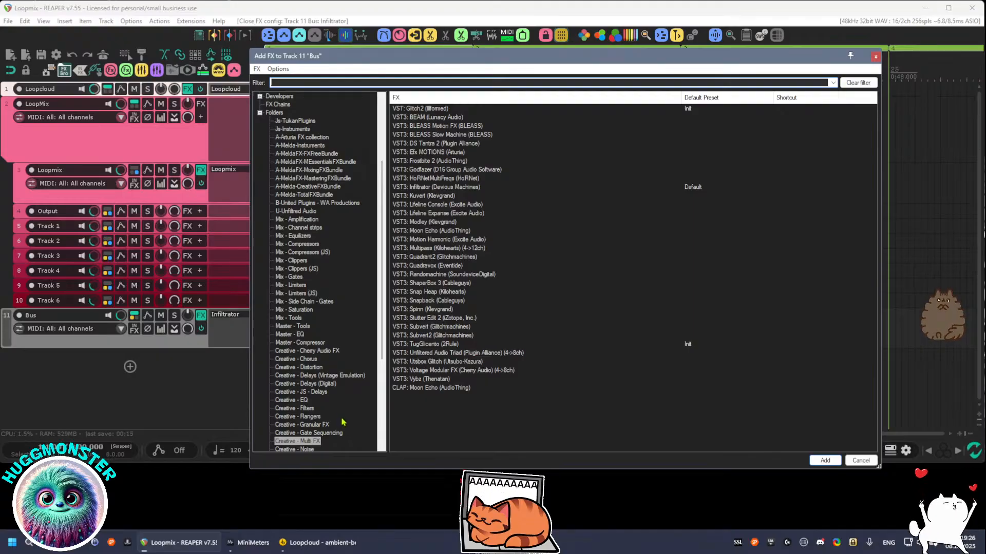
scroll(343, 421, "down", 2)
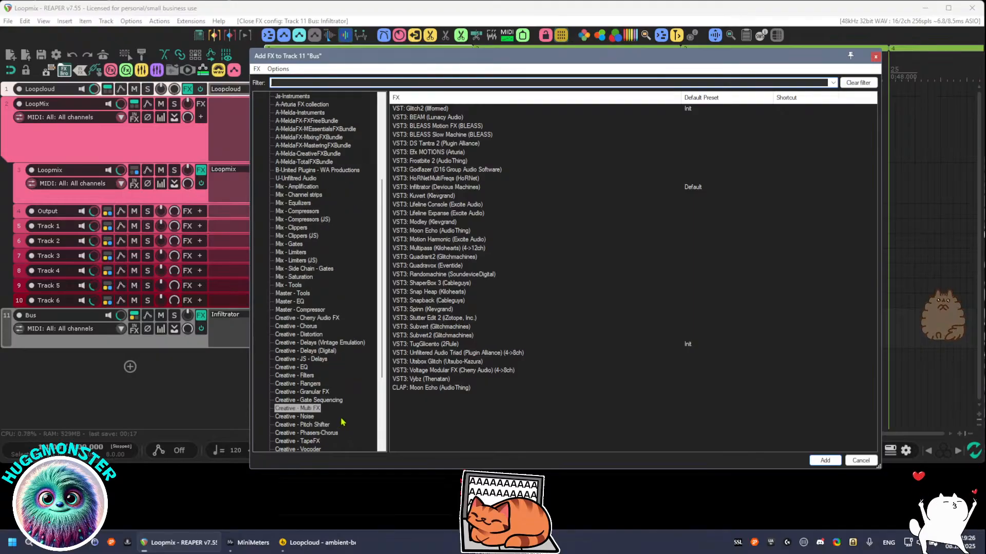
left_click(326, 394)
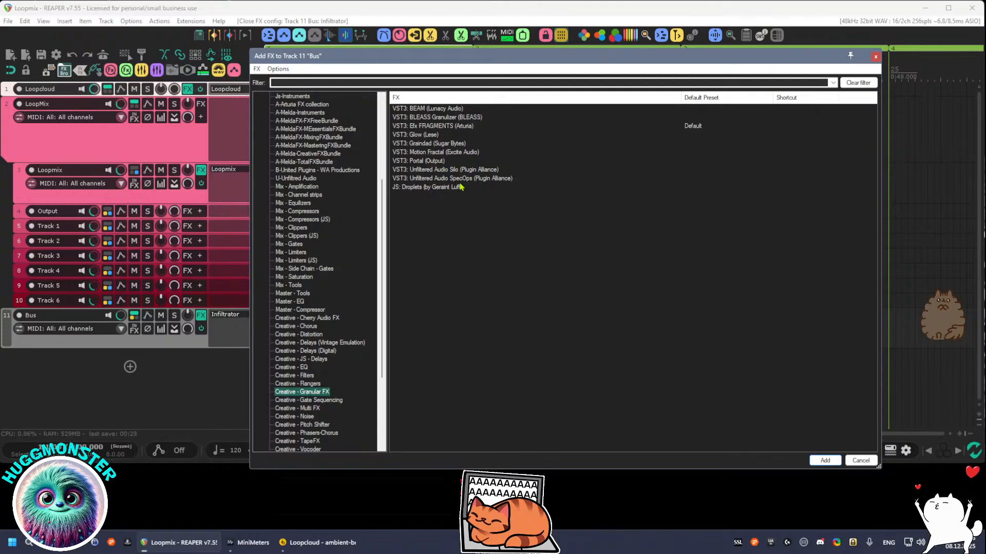
left_click(438, 161)
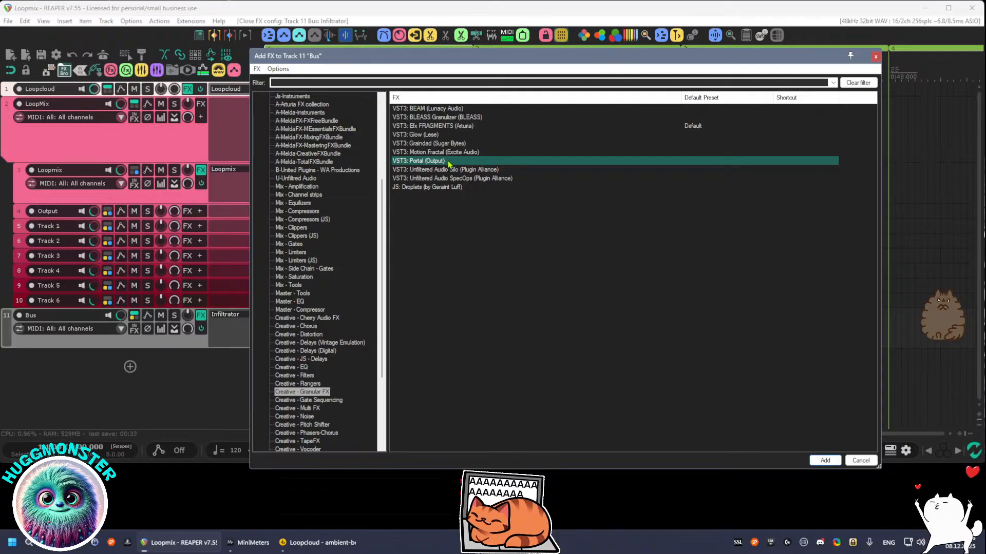
left_click(437, 120)
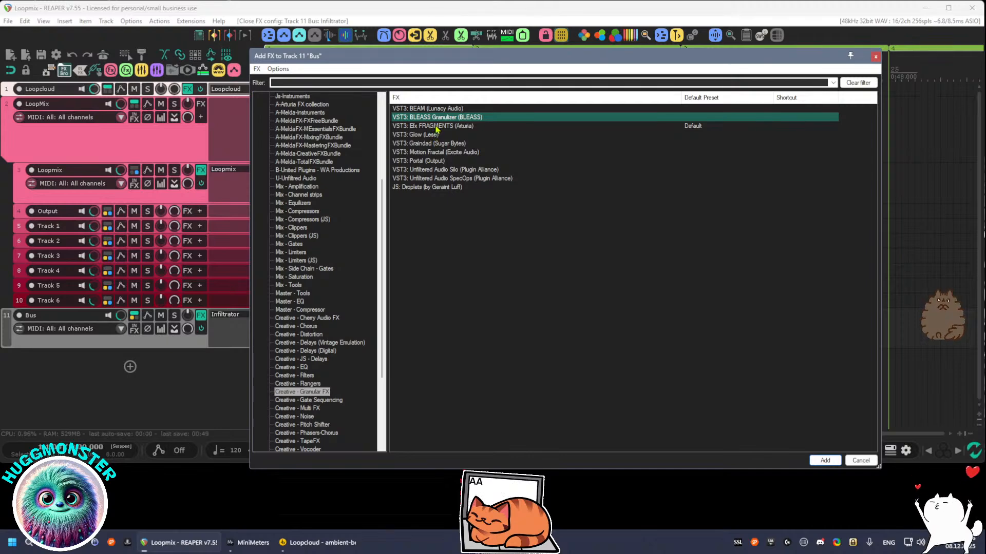
left_click(825, 460)
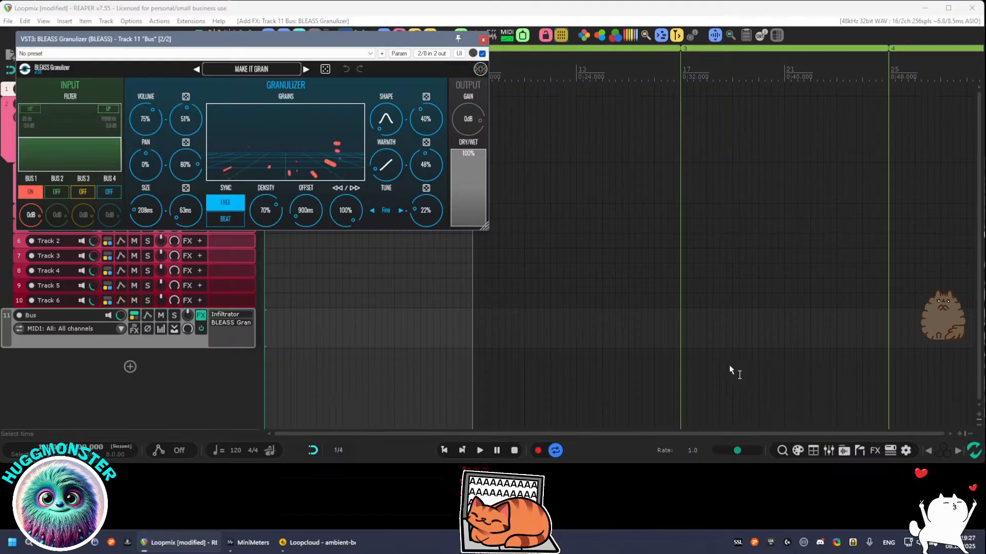
left_click(370, 54)
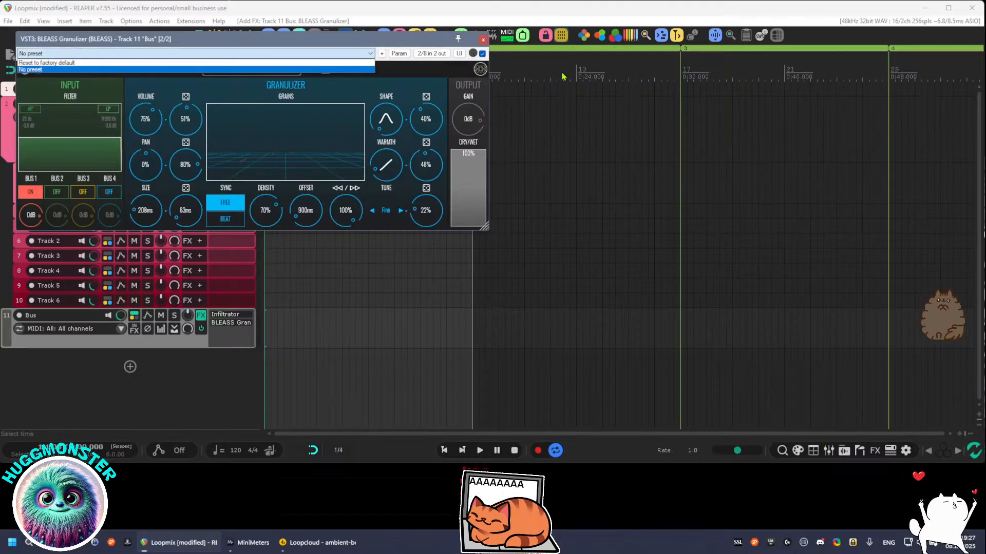
left_click(339, 43)
left_click_drag(358, 44, 708, 107)
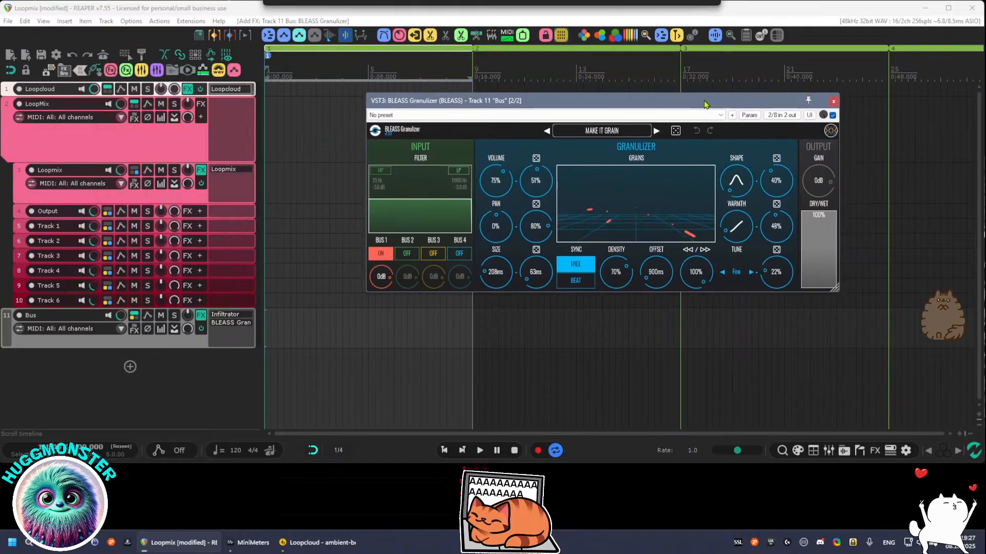
Load Granulizer's own Default preset and save it as REAPER's default preset for the effect, named Default
left_click(619, 132)
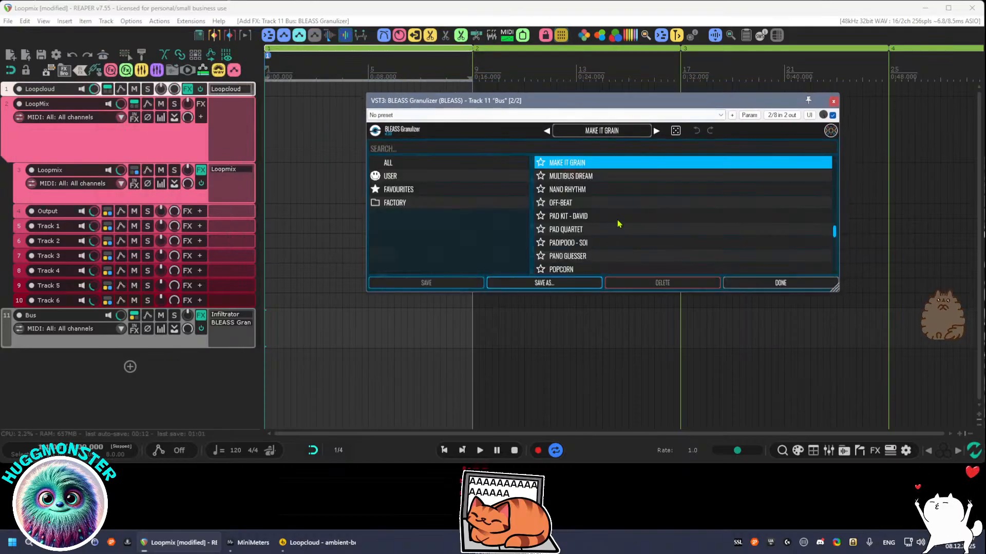
scroll(619, 221, "up", 10)
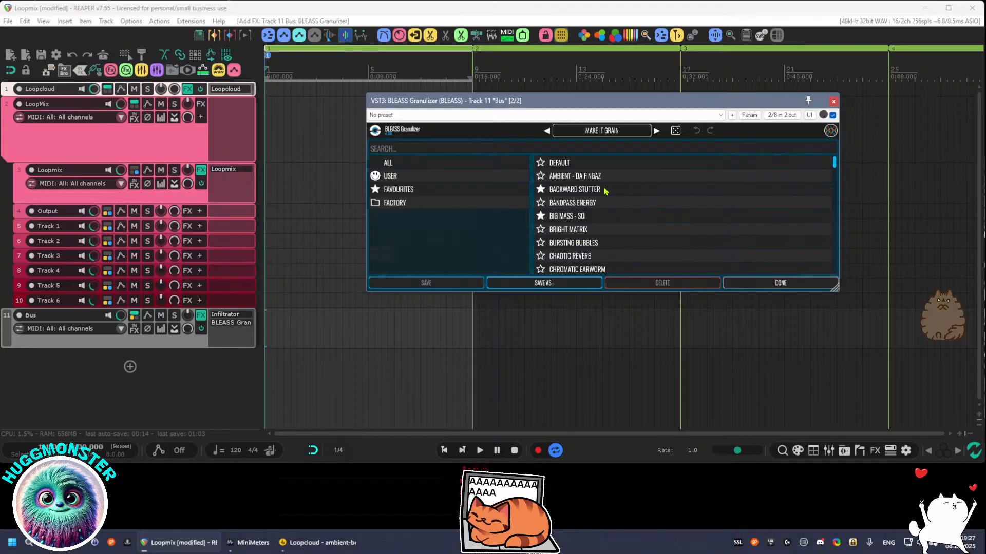
left_click(576, 165)
left_click(592, 131)
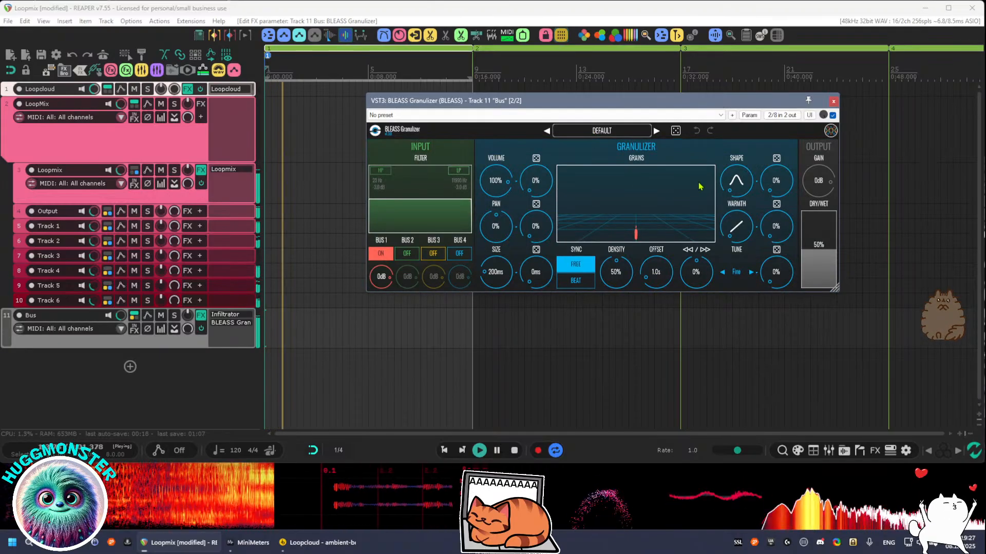
left_click(732, 115)
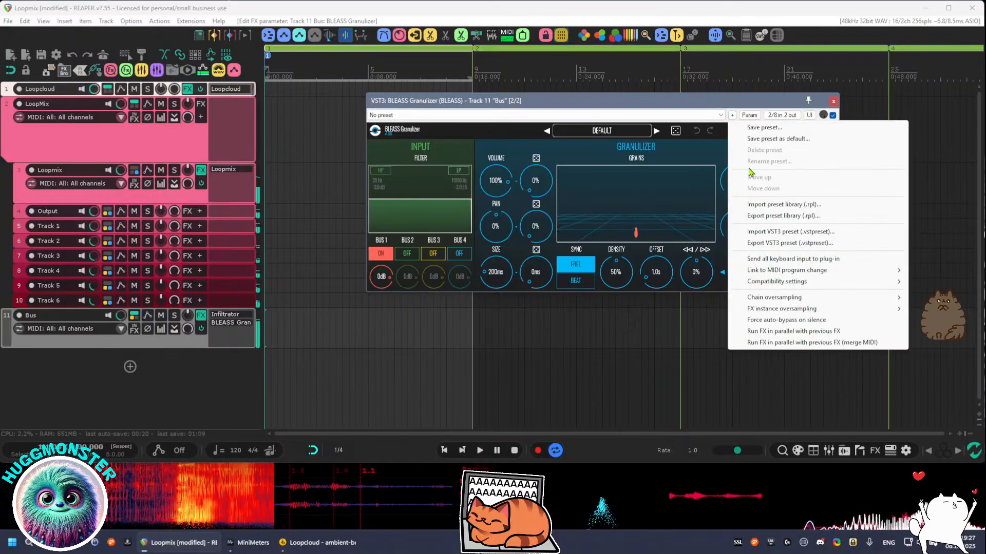
left_click(760, 139)
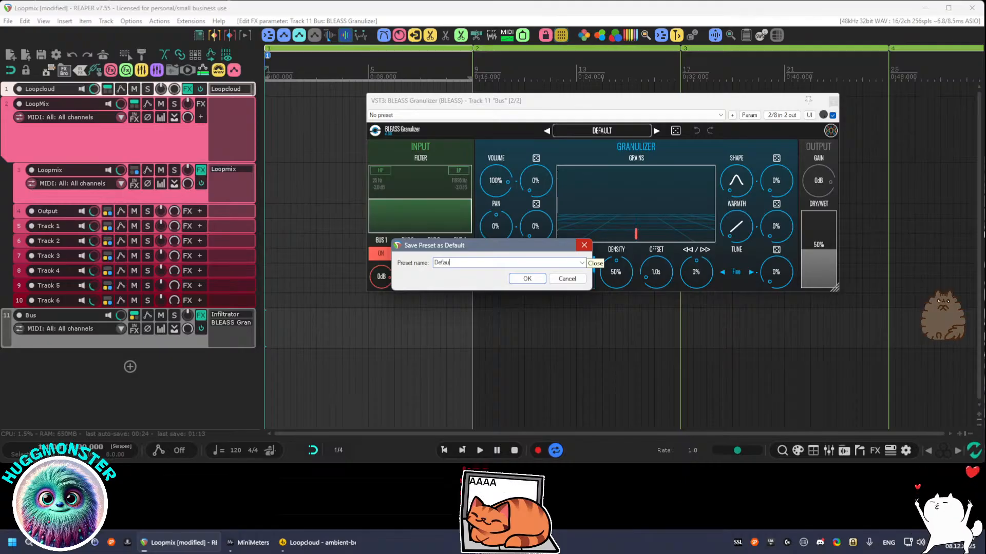
left_click(528, 279)
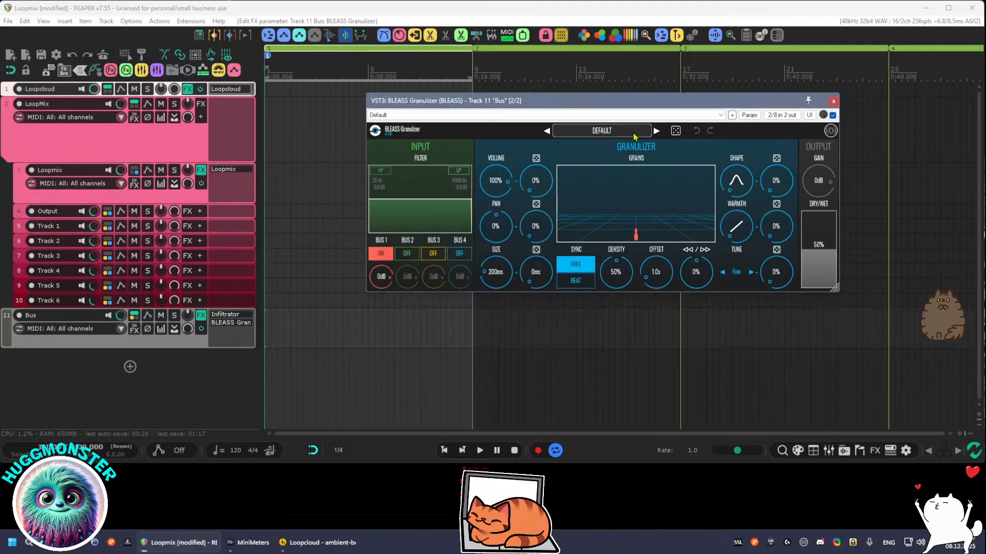
Play the loop, audition Granulizer's Backward Stutter preset and load Bursting Bubbles
key("space")
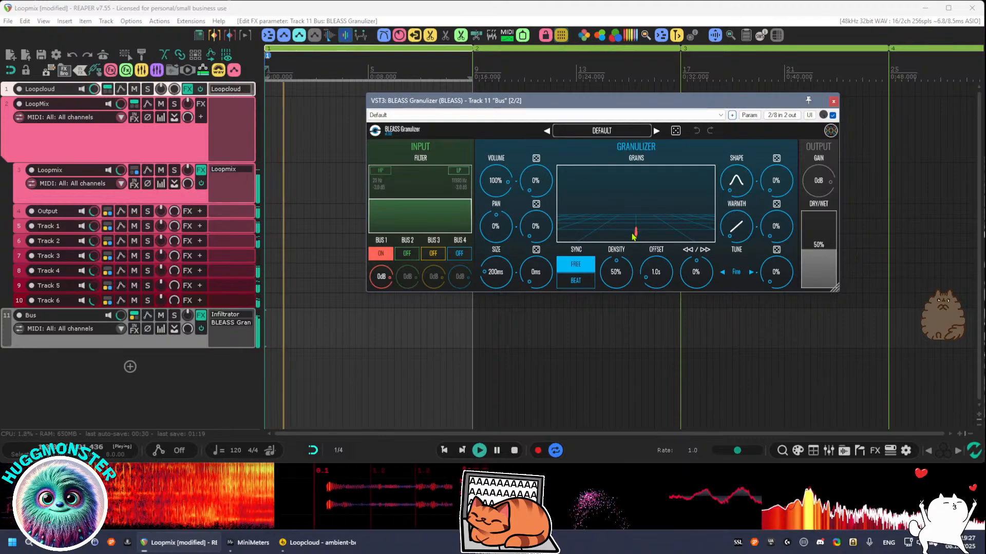
left_click(606, 132)
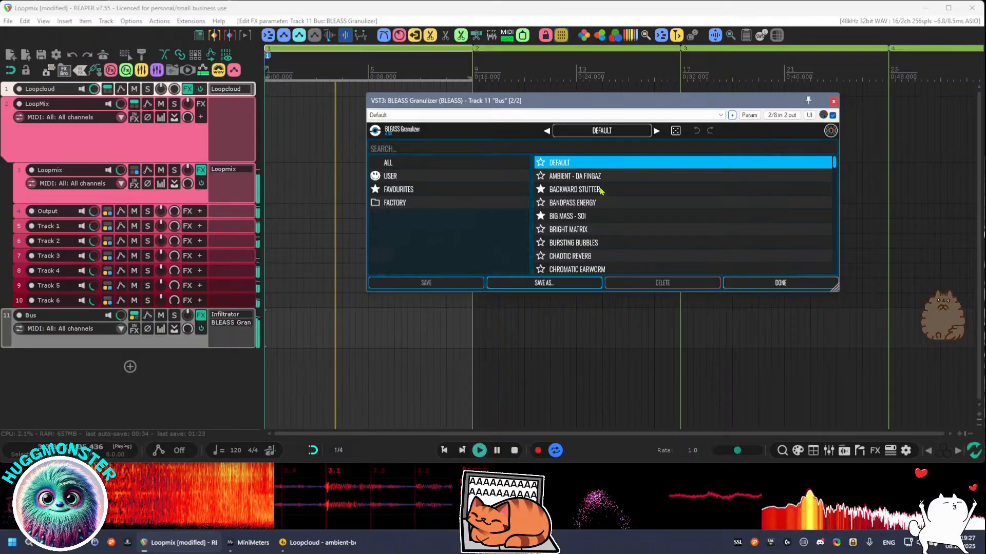
left_click(570, 189)
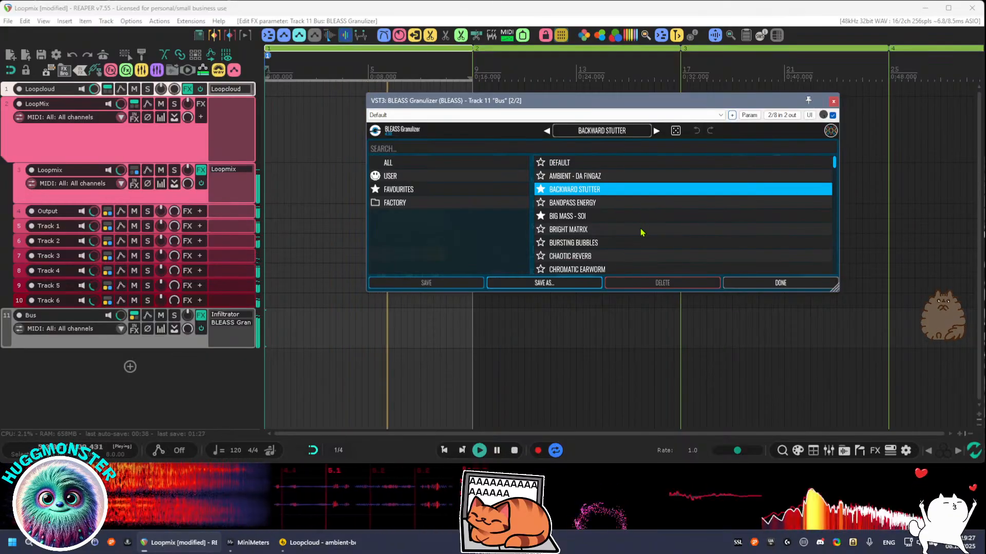
left_click(635, 244)
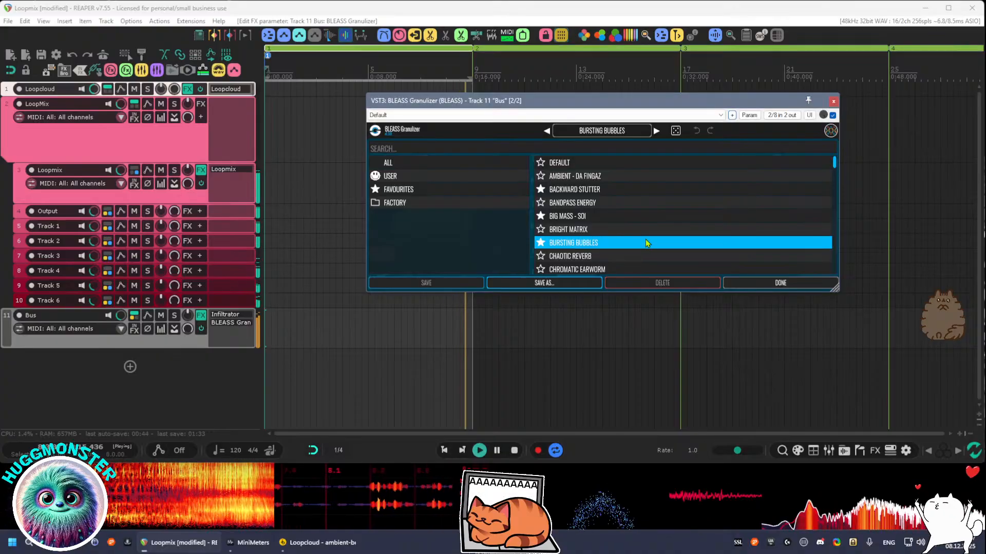
scroll(647, 243, "down", 1)
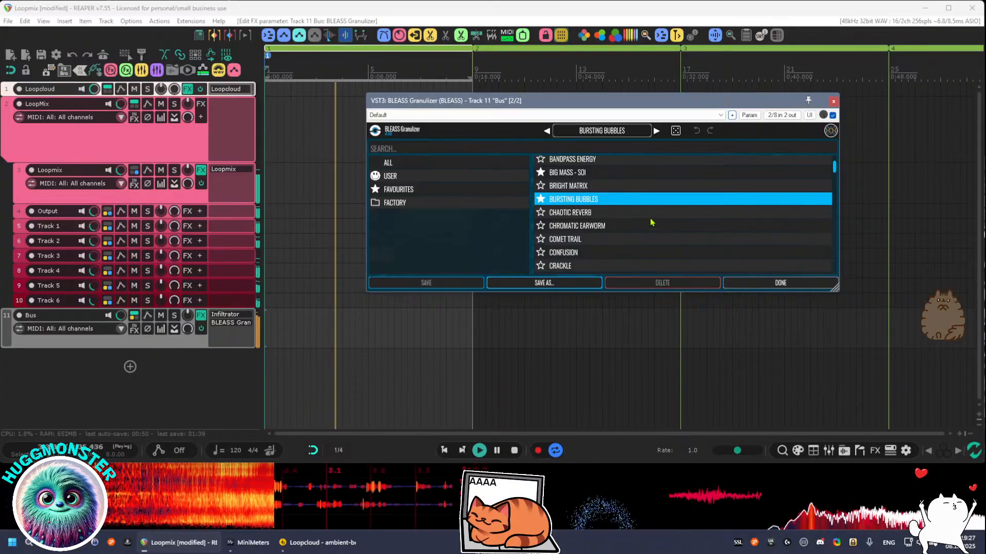
left_click(775, 283)
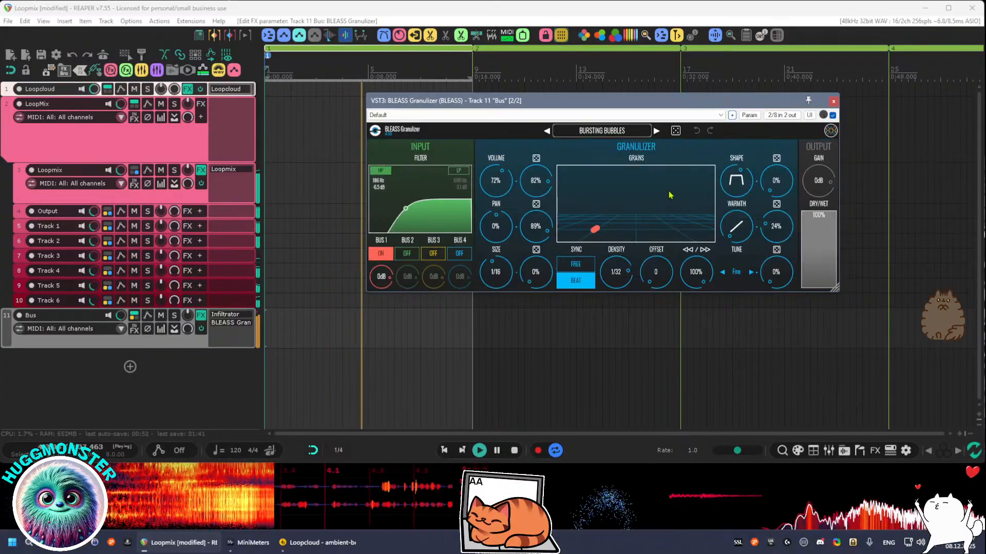
Set Granulizer's Dry/Wet to 75% and its input high-pass filter to about 64 Hz
left_click_drag(824, 218, 824, 230)
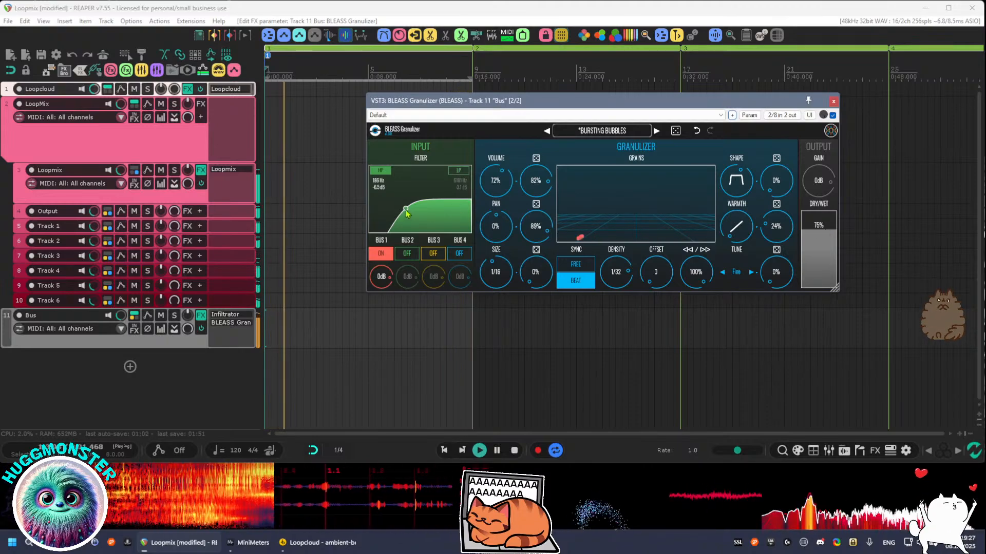
left_click_drag(406, 213, 388, 209)
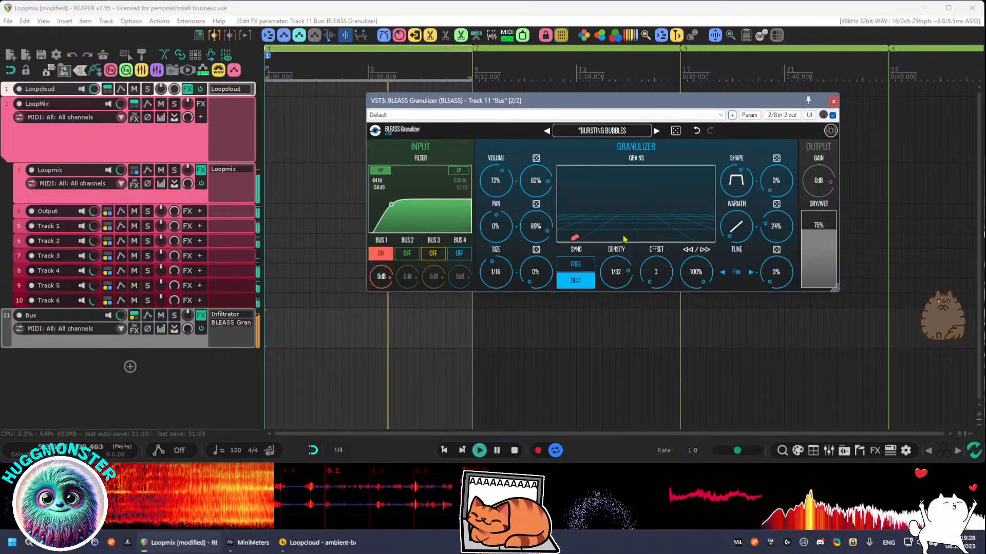
Set Granulizer's density to 1/24, offset to 1/16, pan randomization to 81% and size randomization to 14%, and close its window
left_click_drag(611, 273, 611, 275)
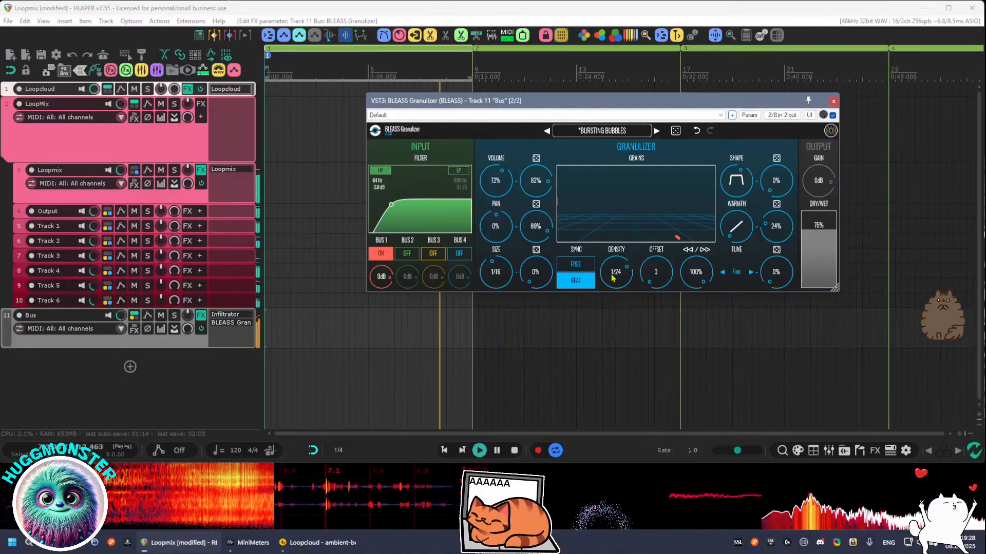
left_click_drag(656, 286, 656, 284)
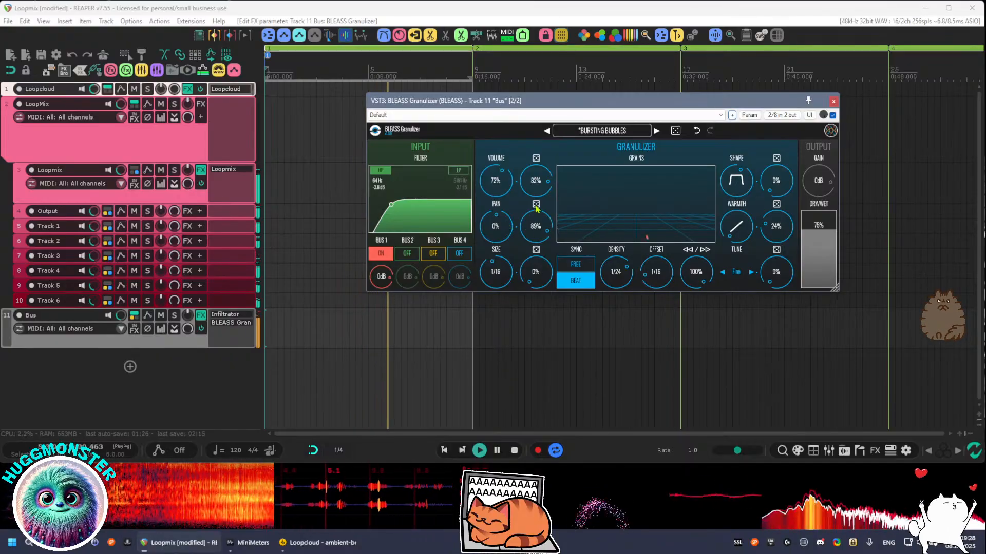
left_click_drag(536, 220, 535, 237)
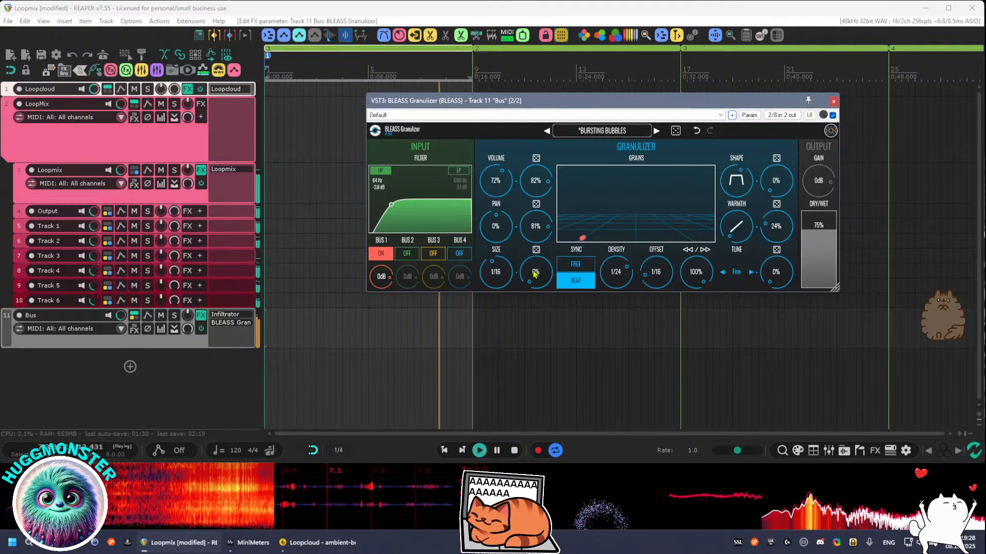
left_click_drag(534, 273, 534, 249)
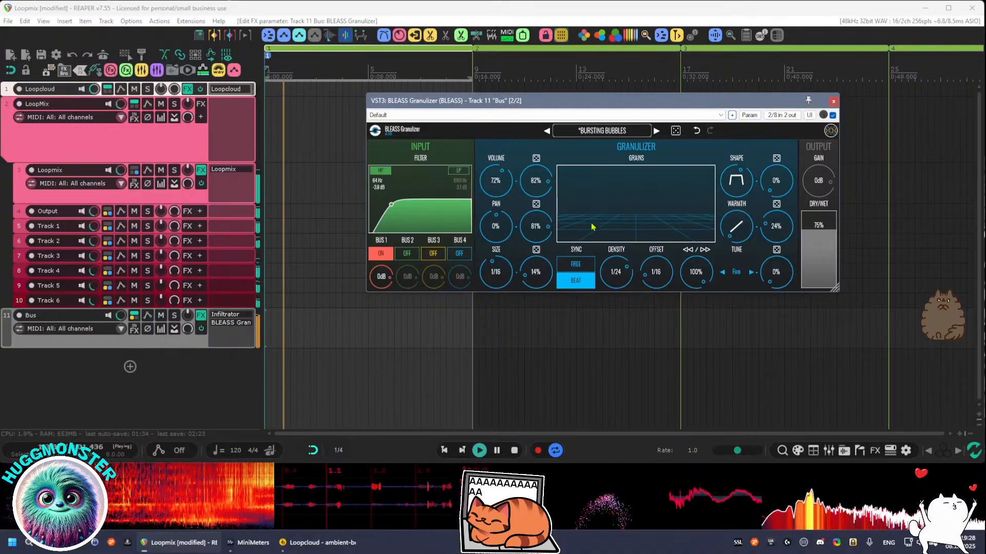
left_click(833, 101)
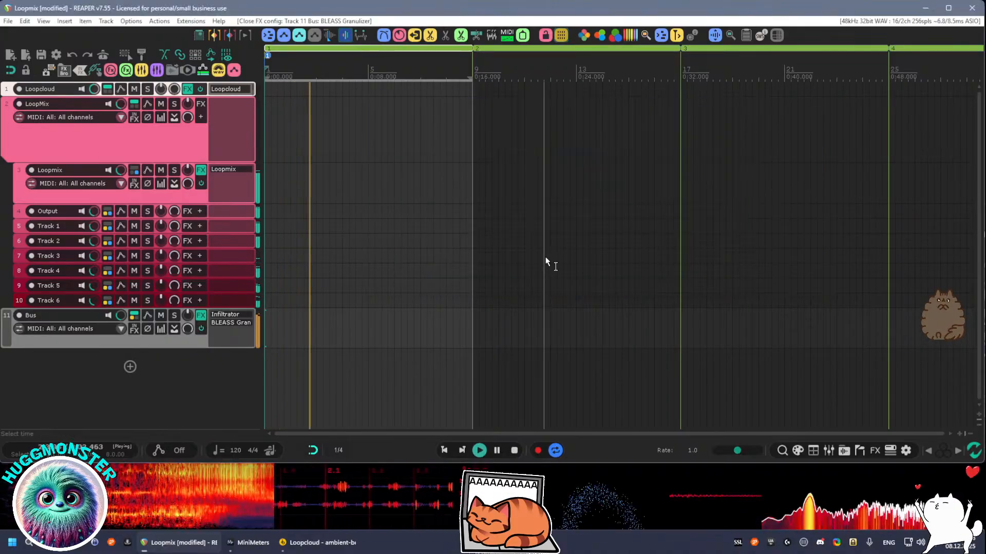
Stop playback, save the project and play back the processed drum loop
key("space")
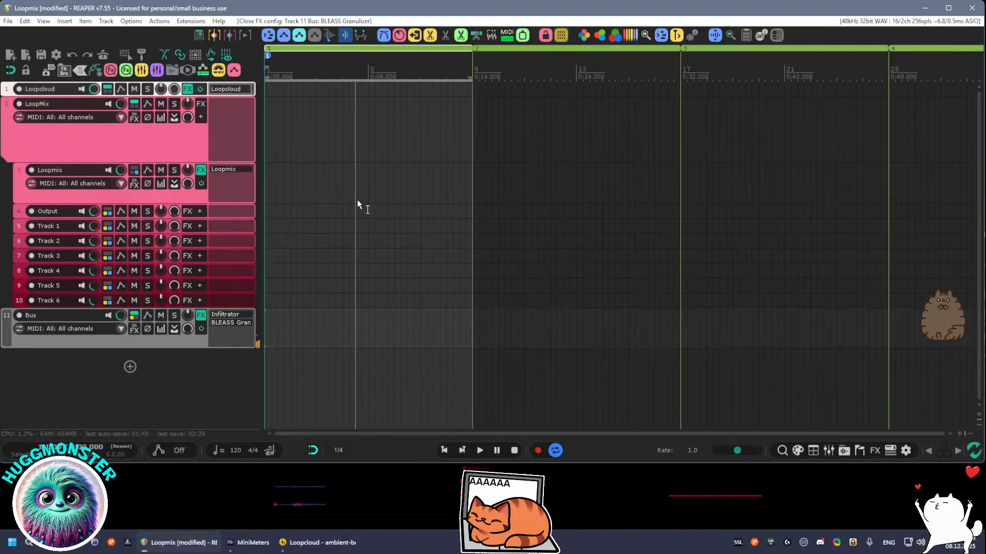
left_click(42, 54)
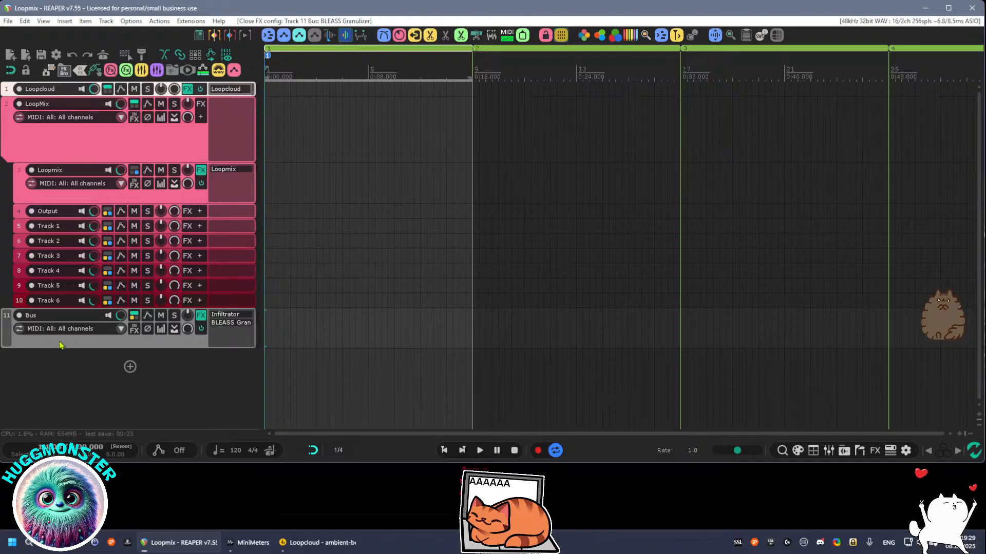
key("space")
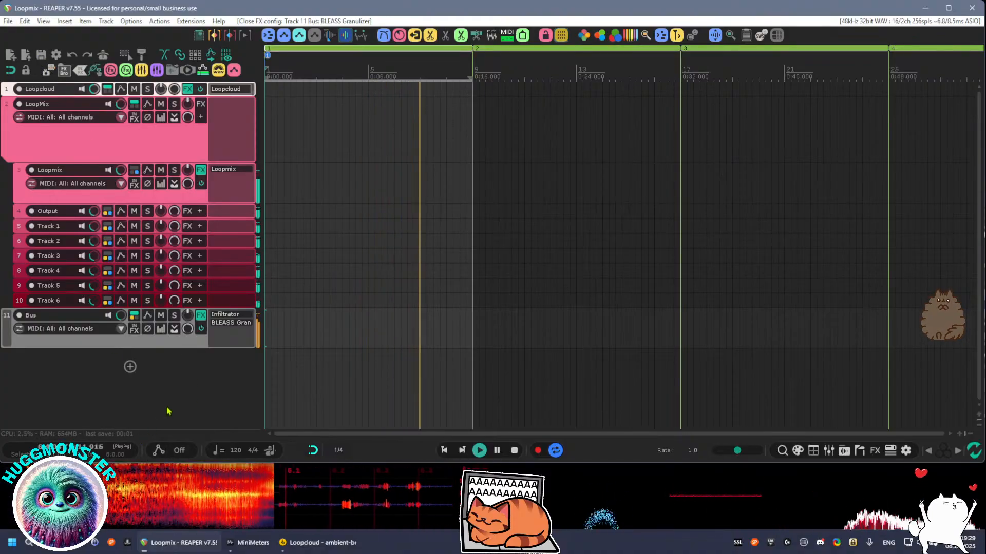
key("space")
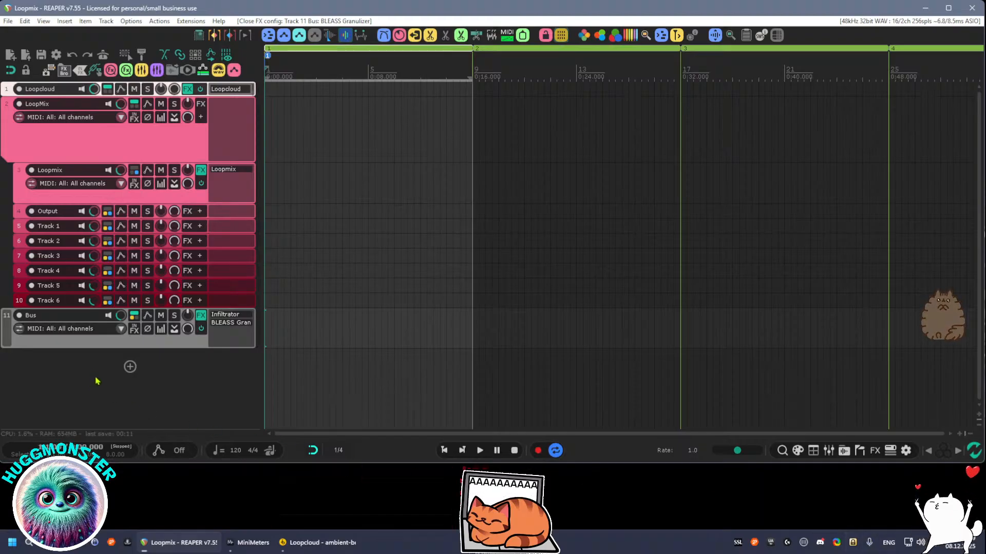
Insert a track from the Minimal Audio - Current template in the 1-VST3-Instruments collection
right_click(159, 381)
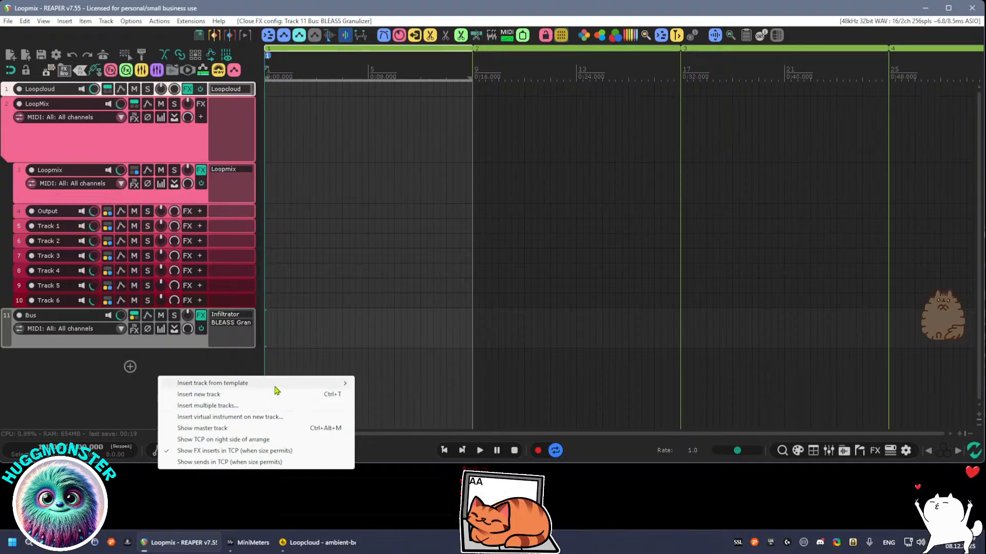
mouse_move(288, 384)
mouse_move(459, 436)
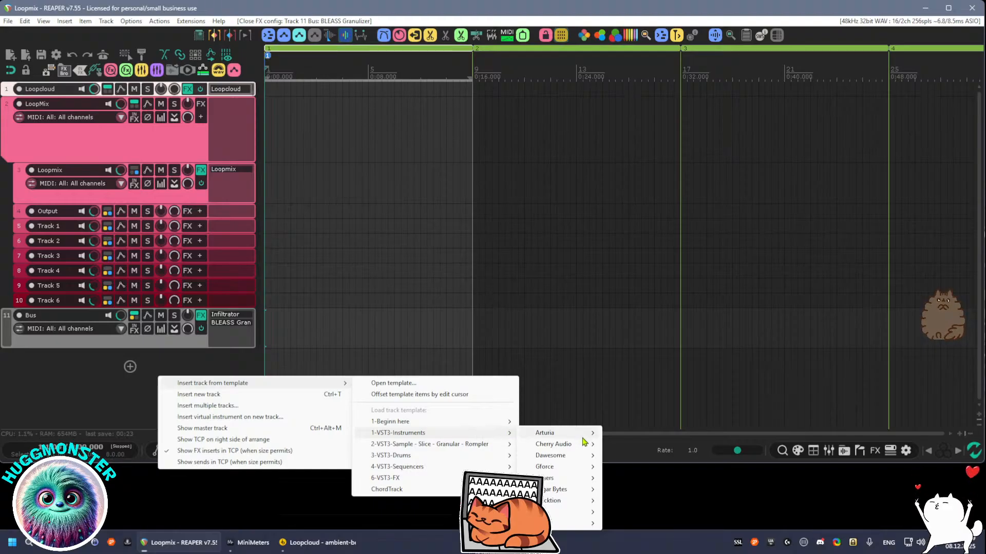
mouse_move(580, 437)
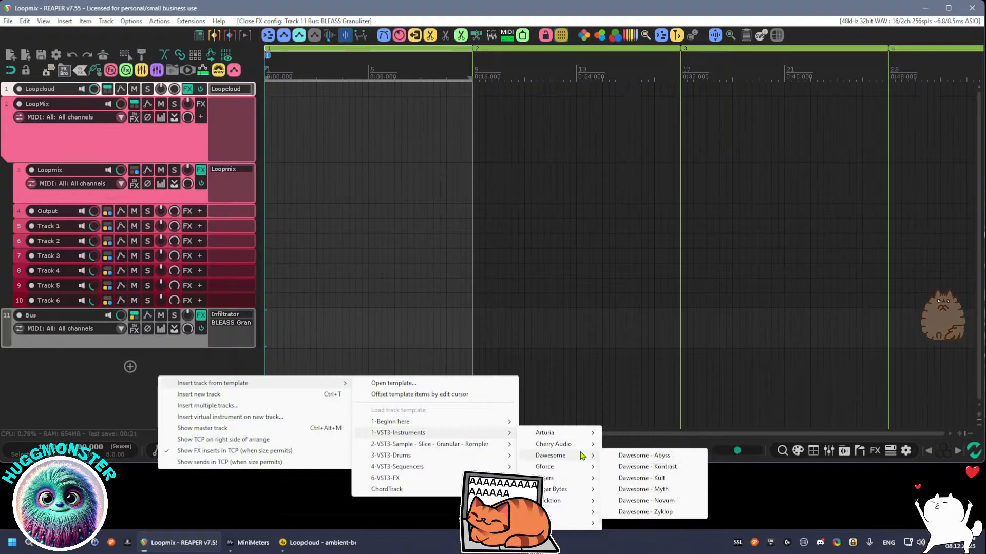
mouse_move(571, 479)
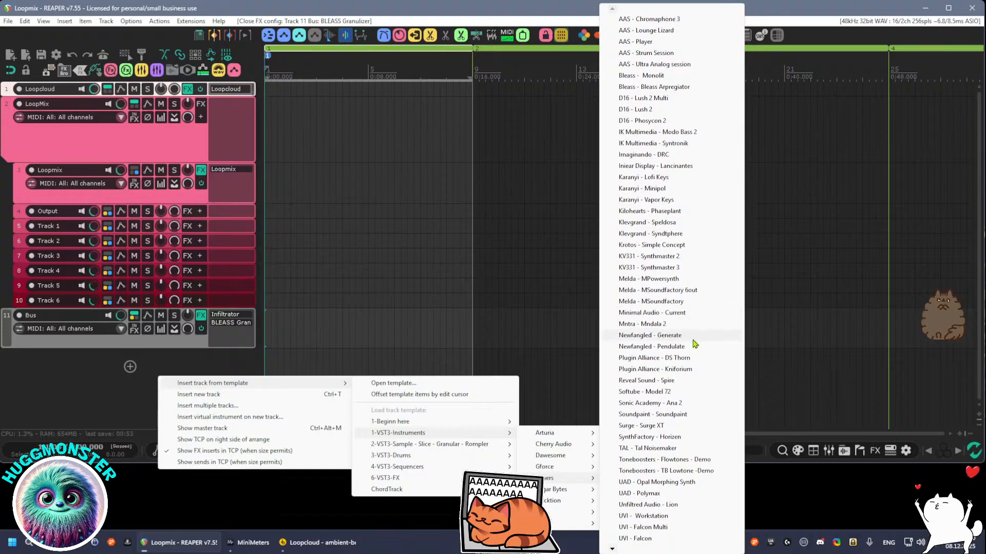
left_click(687, 317)
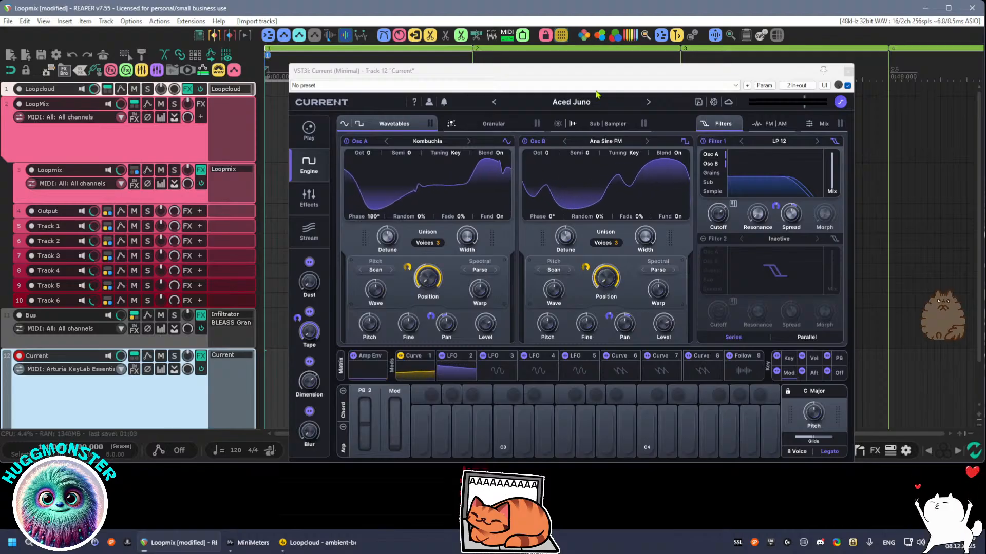
Browse Current's presets to the Cinematic Bass pack and audition Tube Shaper
left_click(580, 102)
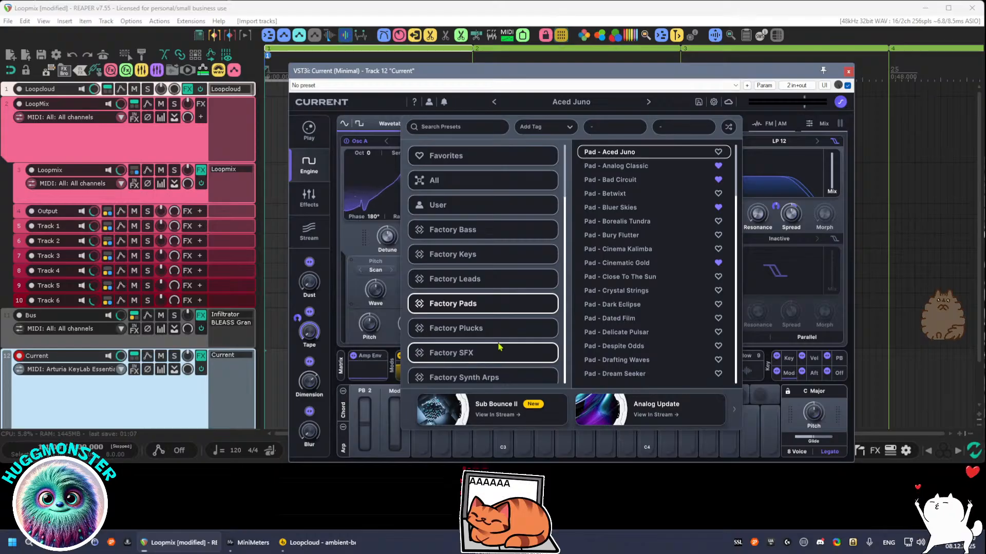
scroll(499, 348, "down", 3)
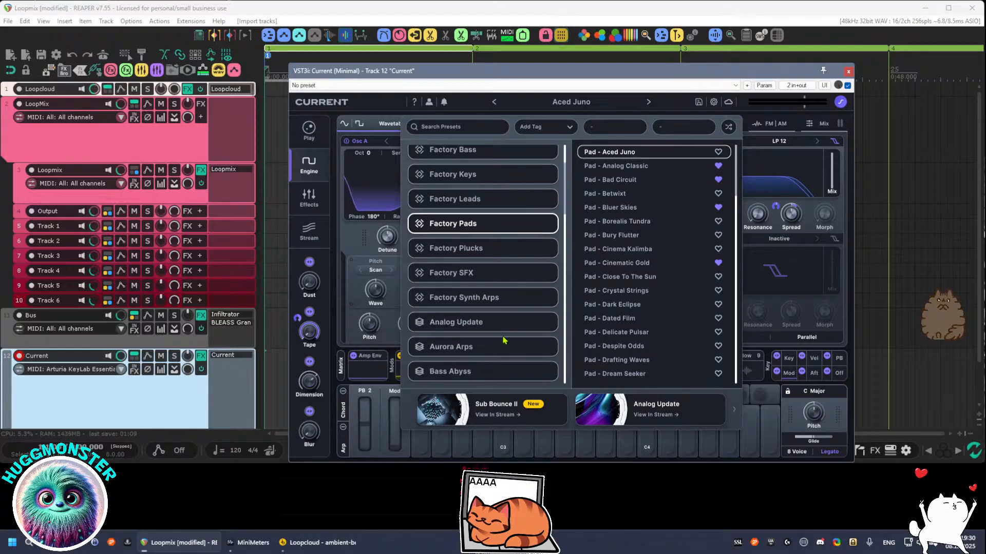
scroll(506, 339, "down", 3)
scroll(505, 341, "down", 1)
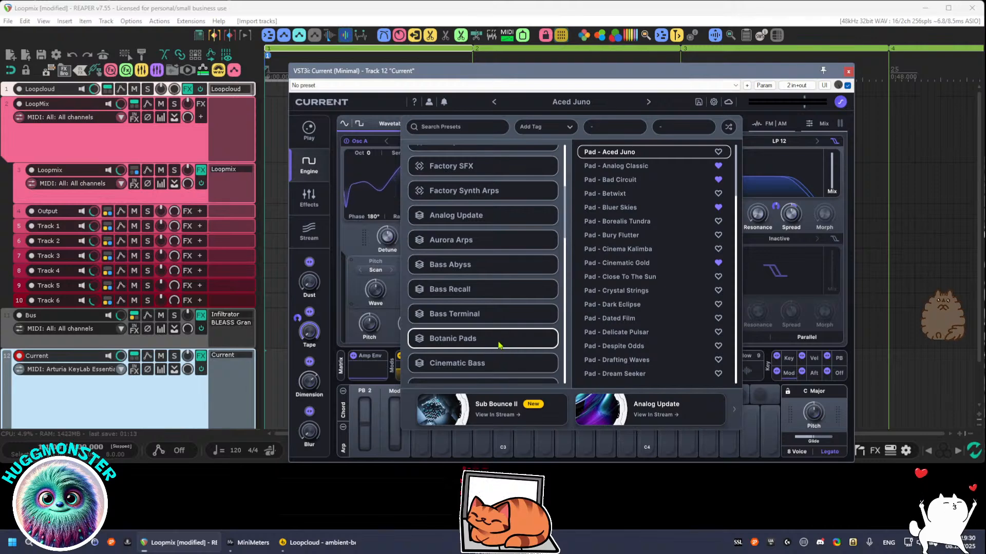
scroll(503, 342, "down", 1)
left_click(497, 340)
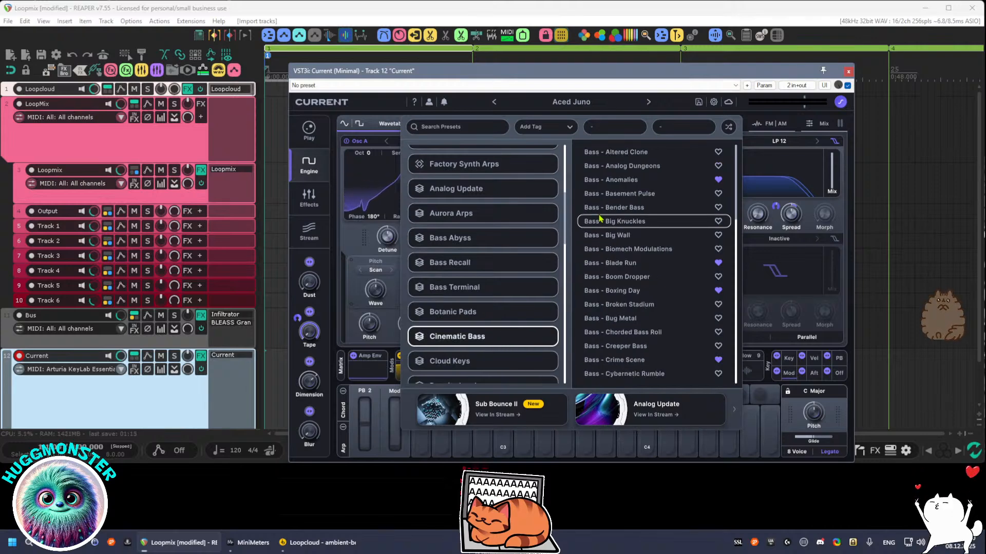
scroll(632, 247, "down", 5)
scroll(633, 247, "down", 5)
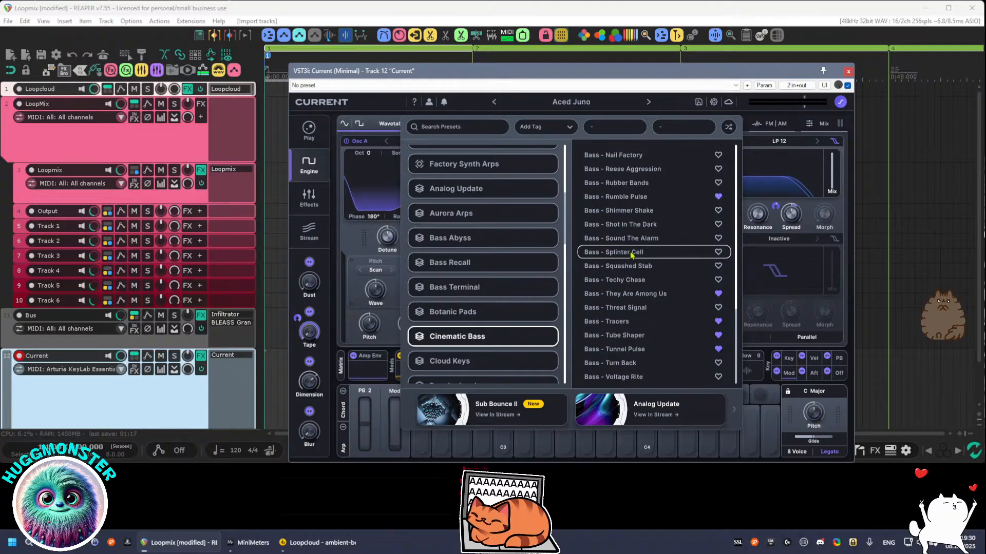
left_click(638, 338)
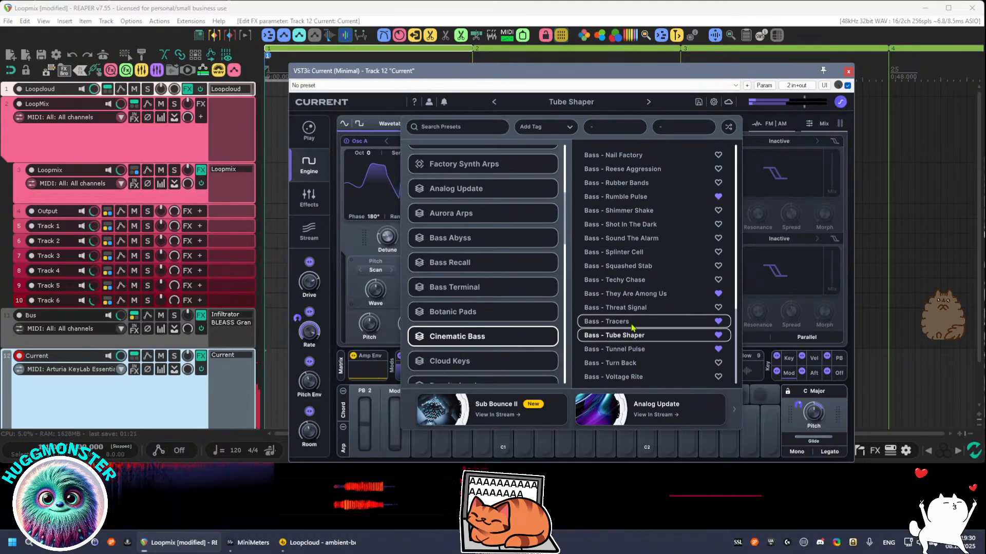
Audition the Cinematic Bass presets Tracers, Threat Signal, Turn Back, Voltage Rite, Shot In The Dark, Sound The Alarm, Splinter Cell and Altered Clone
left_click(632, 322)
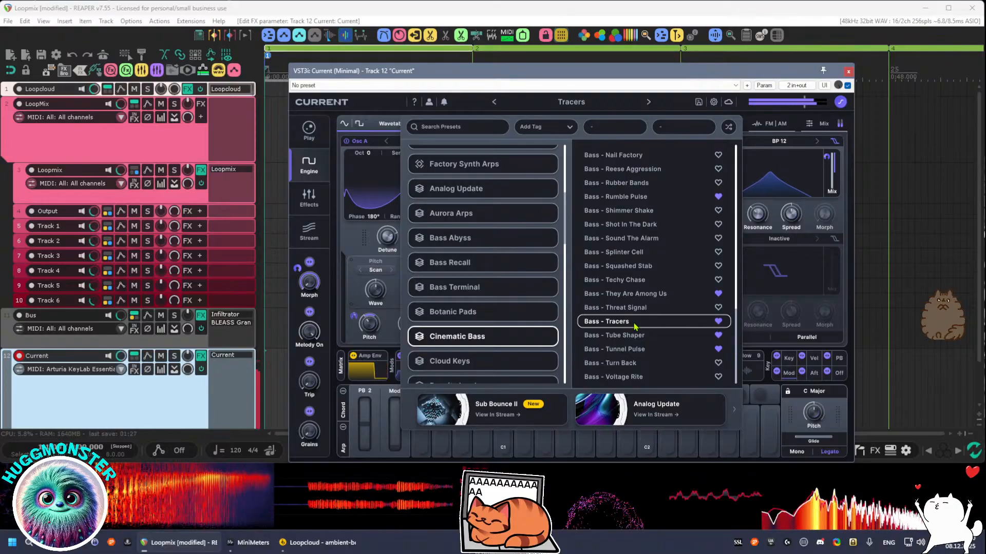
key("Up")
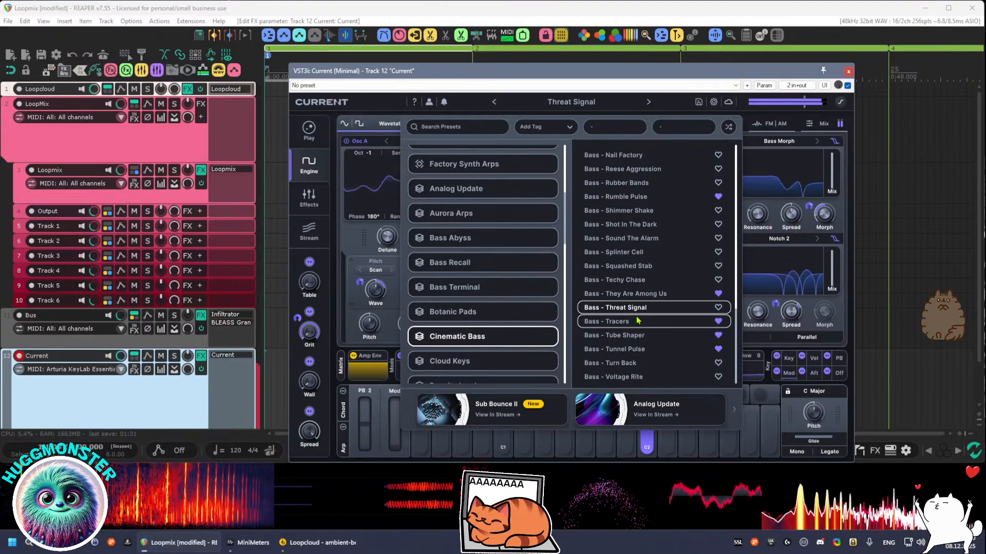
left_click(642, 364)
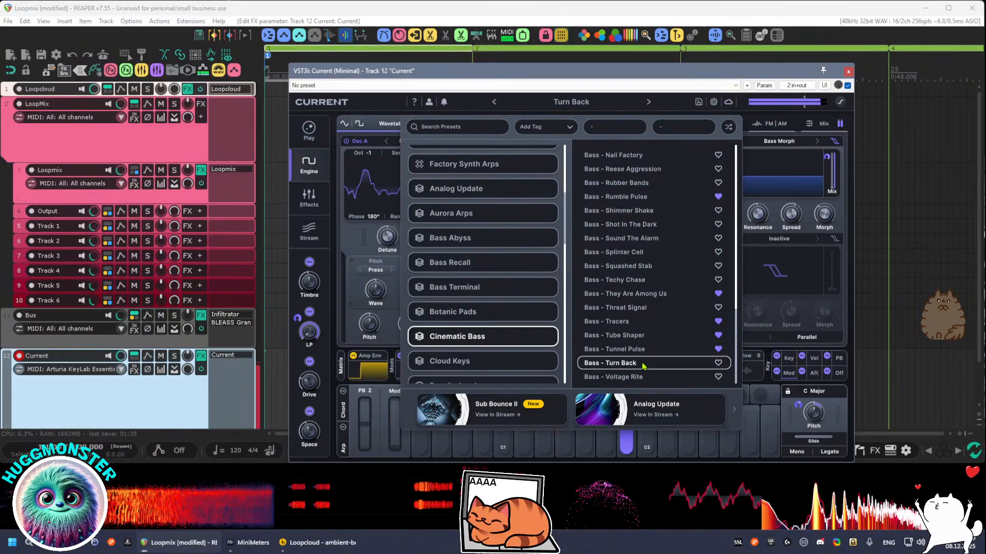
left_click(650, 378)
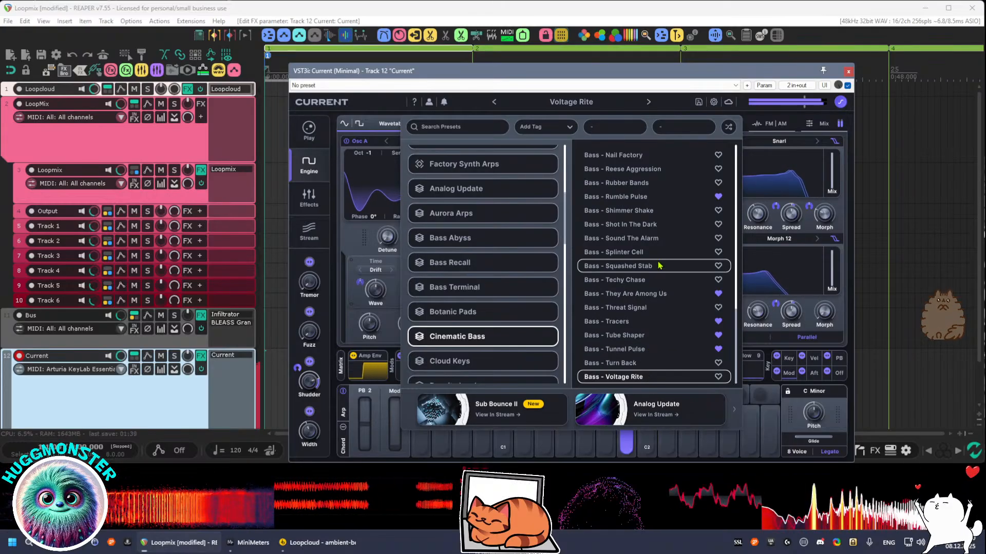
left_click(652, 224)
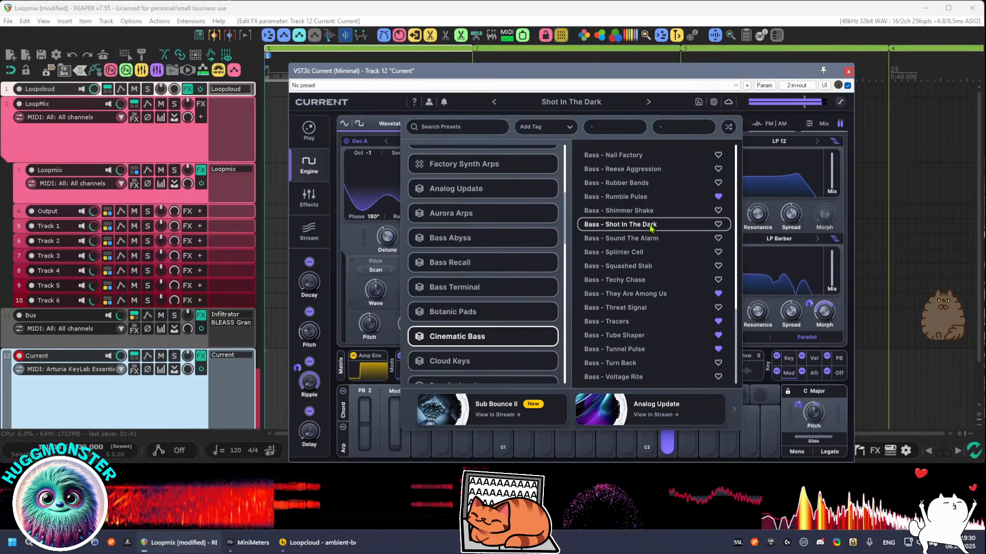
left_click(655, 239)
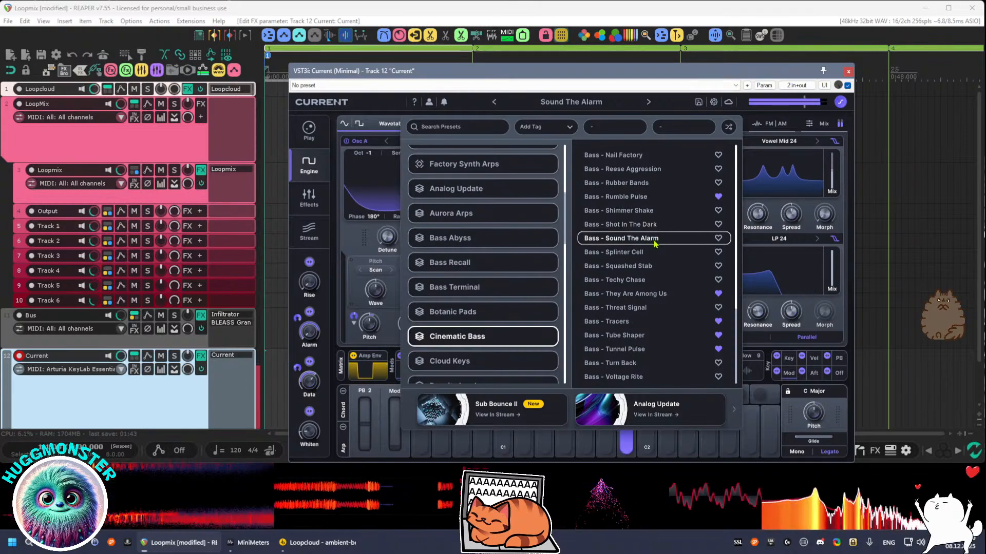
left_click(651, 254)
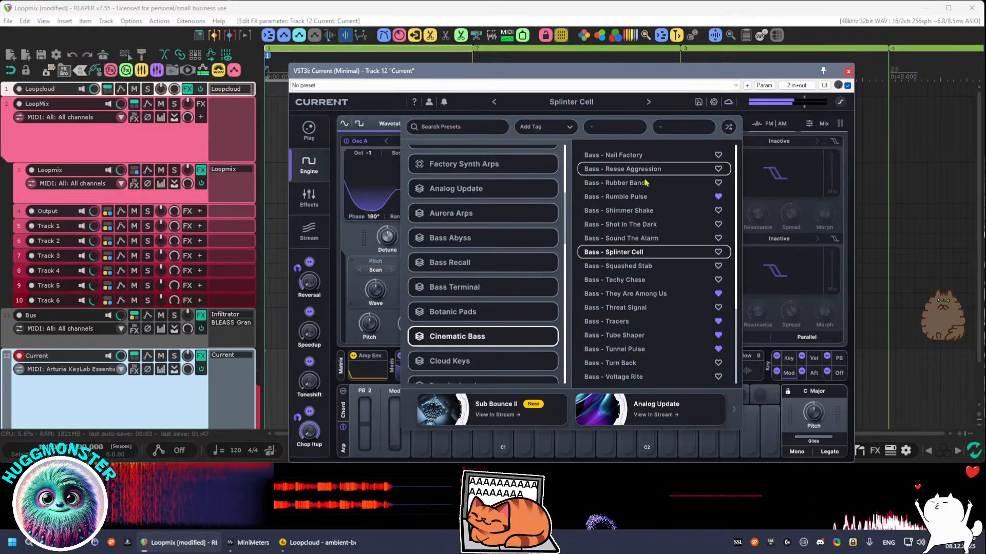
scroll(648, 175, "up", 10)
left_click(651, 153)
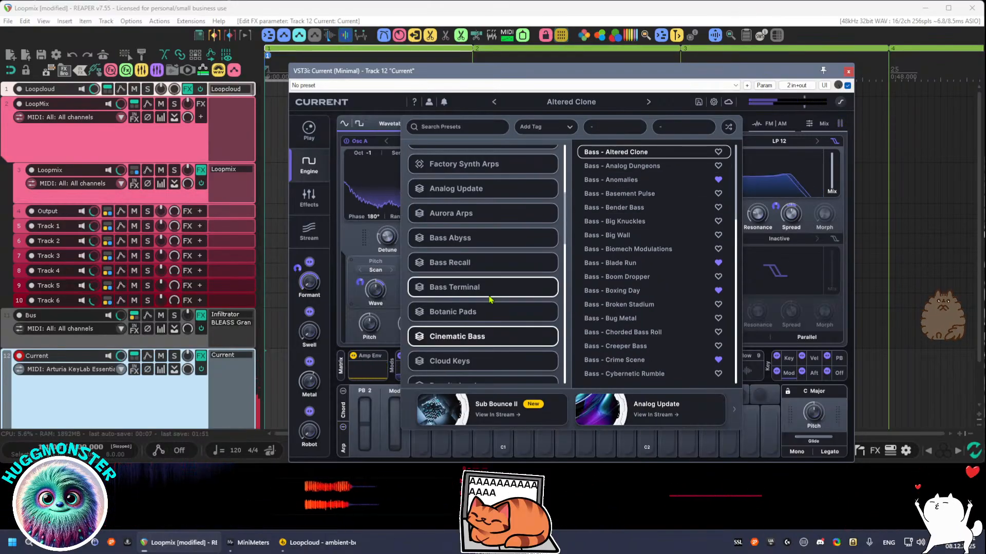
Audition Analogue Balsam from the Faded Bass pack, load Blur Vision and close the Current window
scroll(488, 308, "down", 2)
scroll(496, 342, "down", 1)
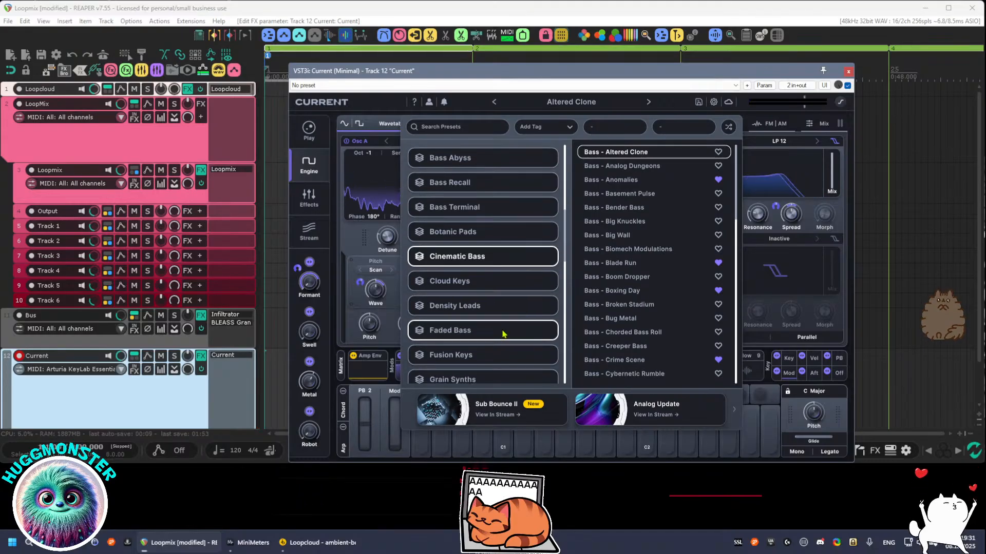
left_click(548, 256)
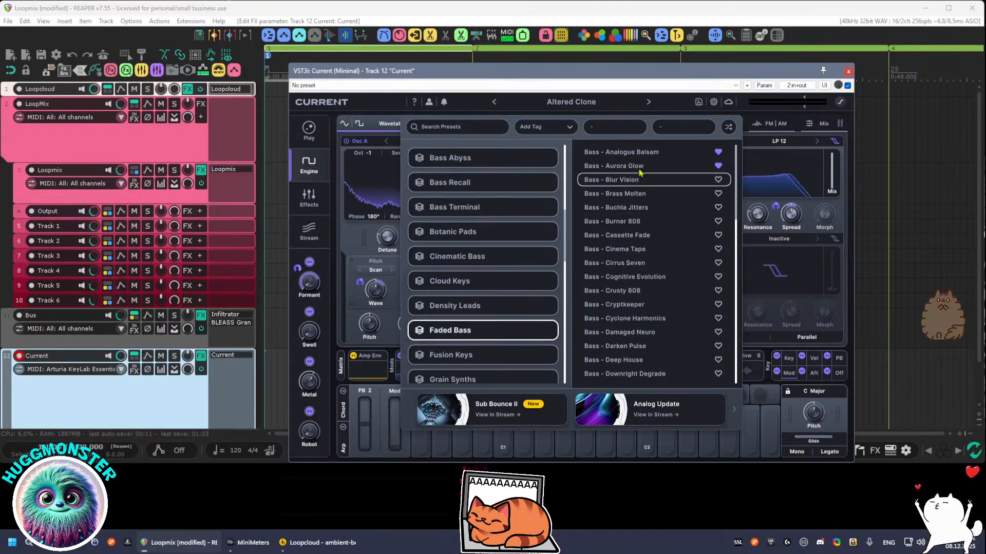
left_click(638, 153)
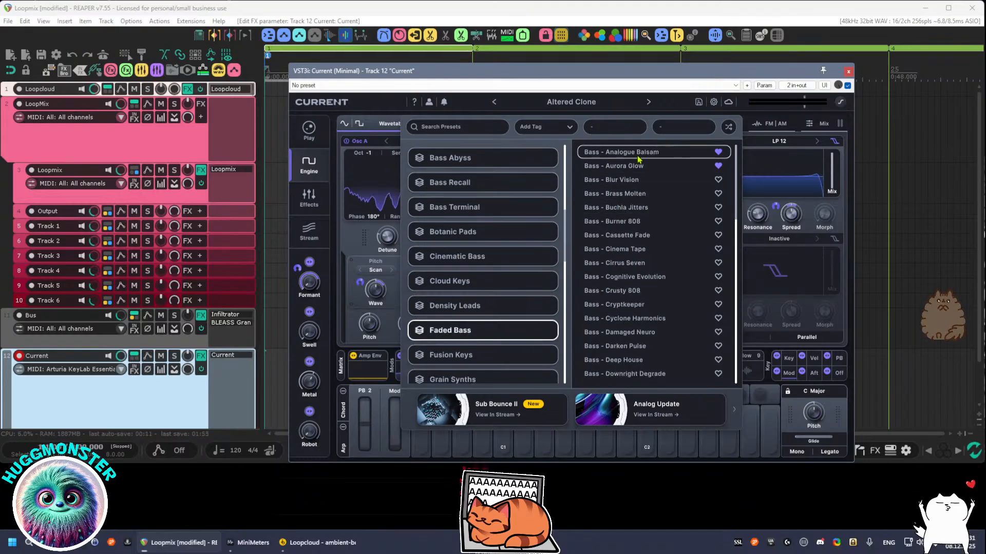
left_click(638, 182)
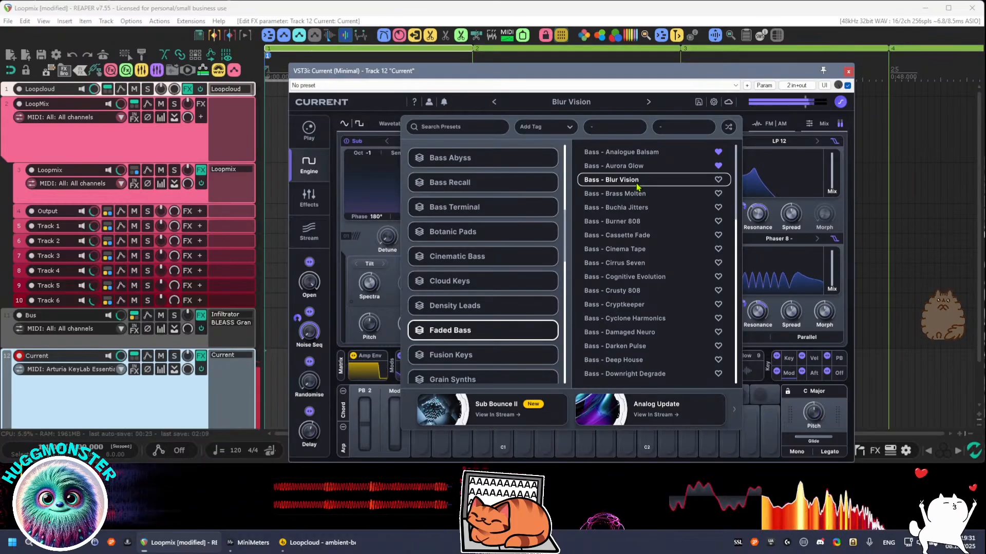
left_click(574, 105)
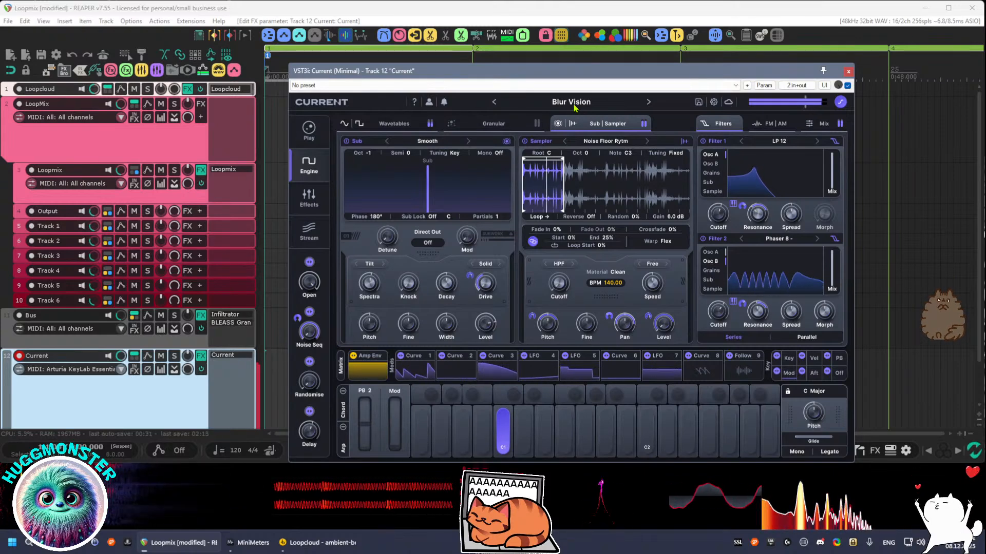
left_click(848, 71)
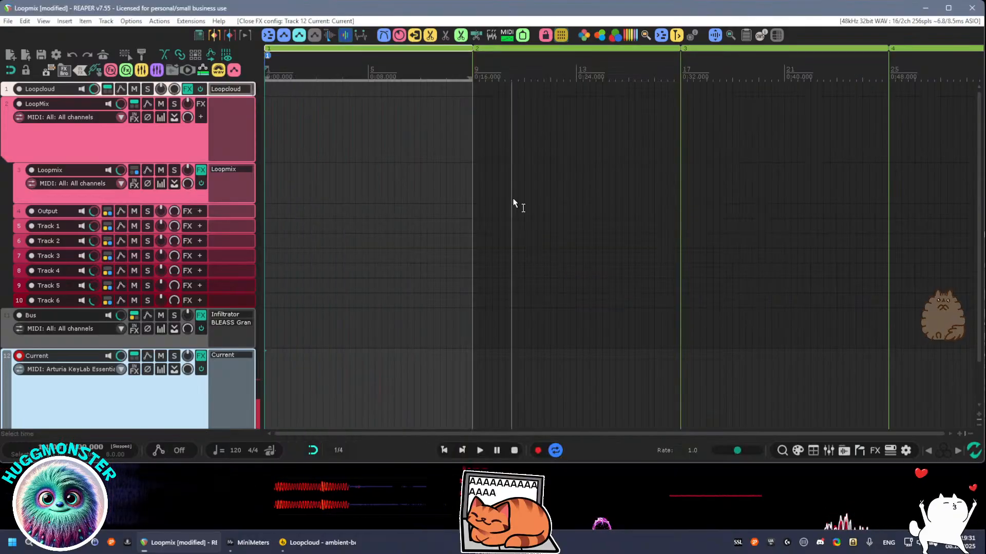
Insert a MIDI item on the Current track over the loop selection and draw one long sustained note across it
left_click(506, 35)
scroll(408, 294, "down", 1)
left_click_drag(407, 294, 715, 240)
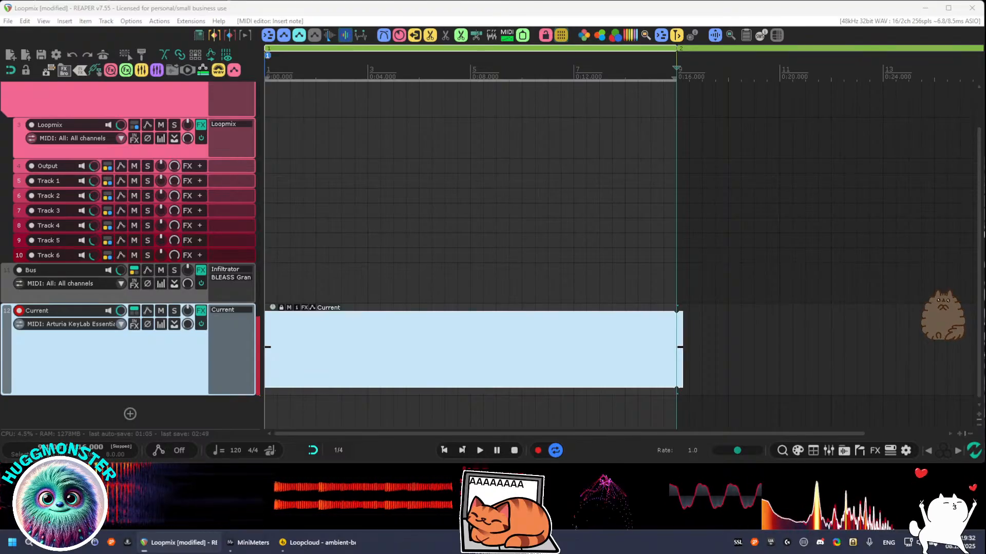
Trim the Current MIDI item to the loop end, start its sustained note about one beat later, and play the loop
left_click_drag(682, 349, 677, 349)
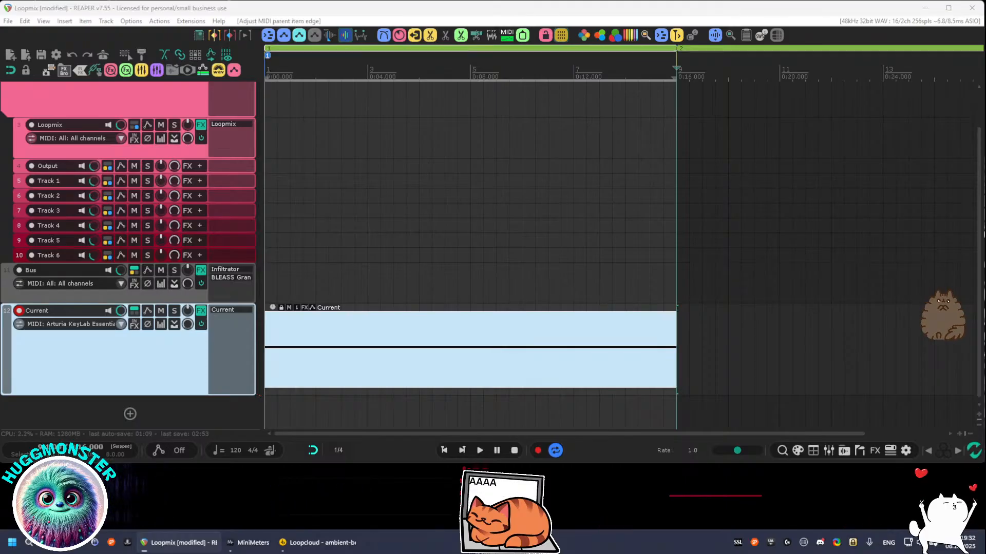
key("space")
key("space")
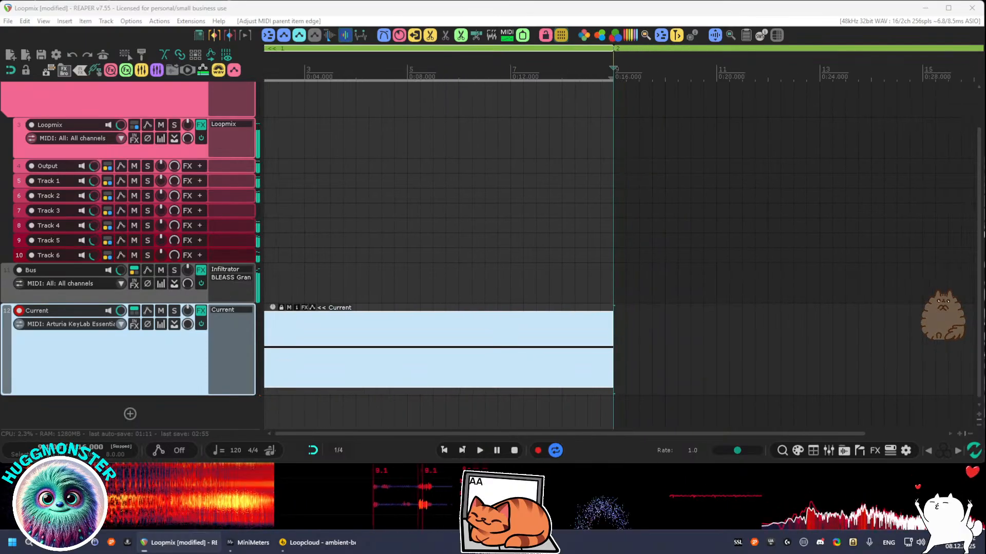
key("Home")
key("space")
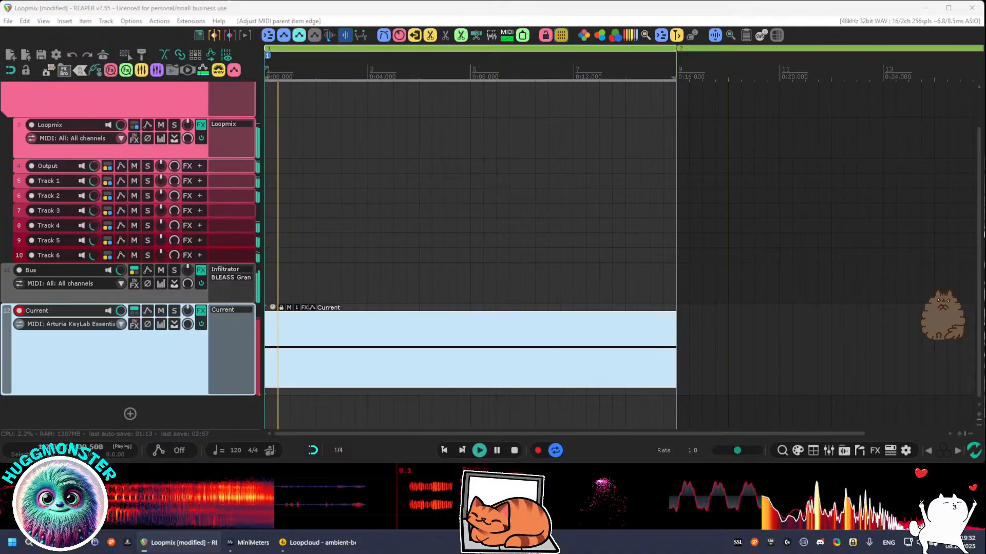
key("space")
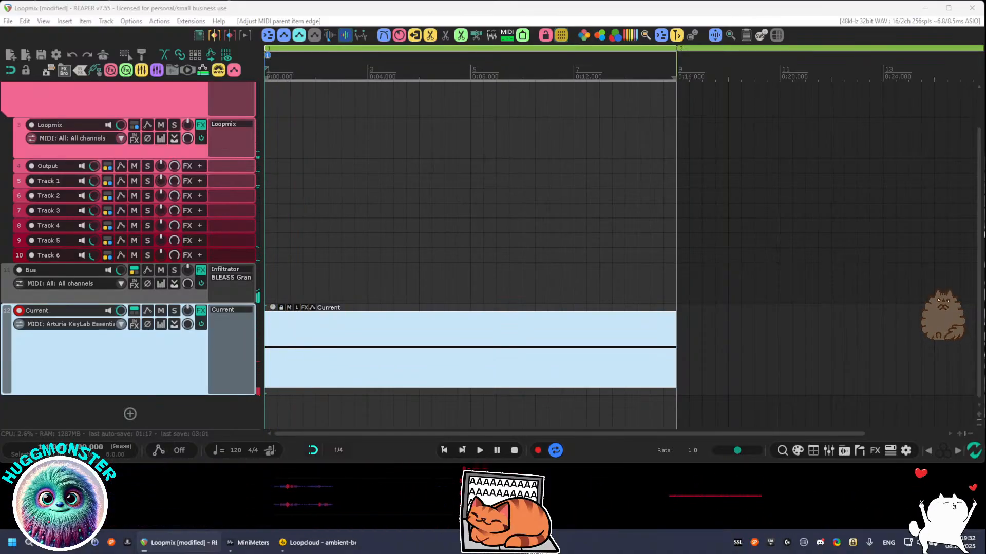
key("space")
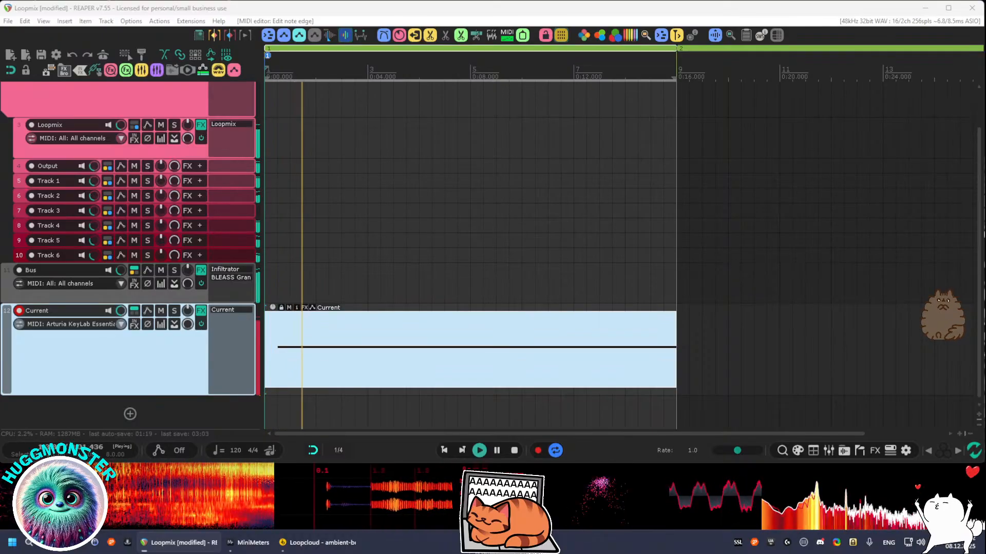
key("space")
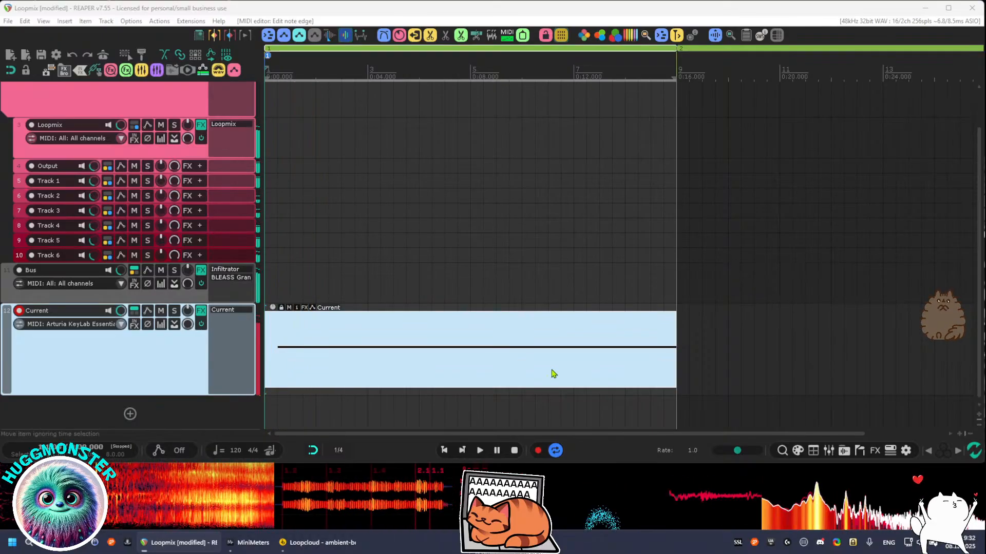
In Current's amp envelope, lengthen the attack to about 0.5 s and the release to about 0.8 s, and play the loop
left_click(227, 310)
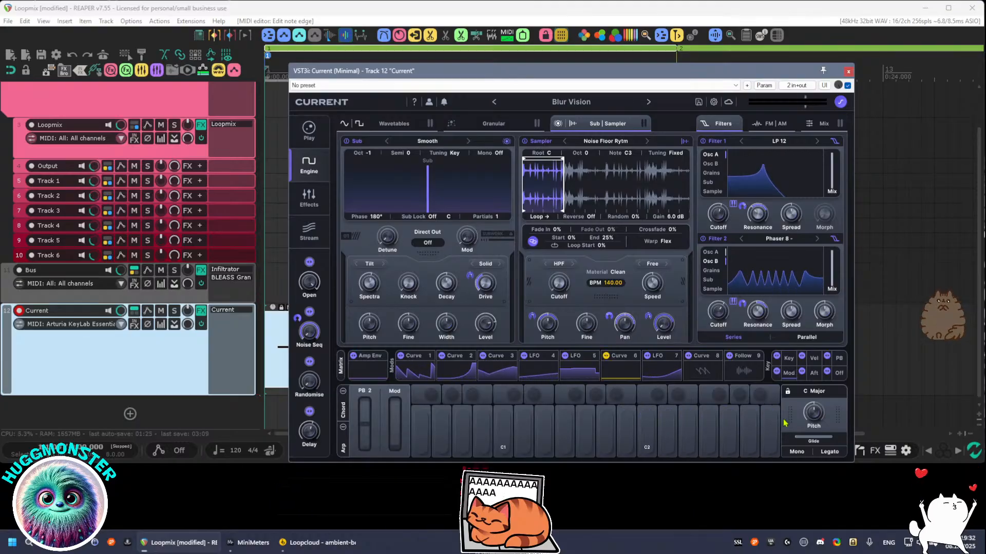
left_click(679, 377)
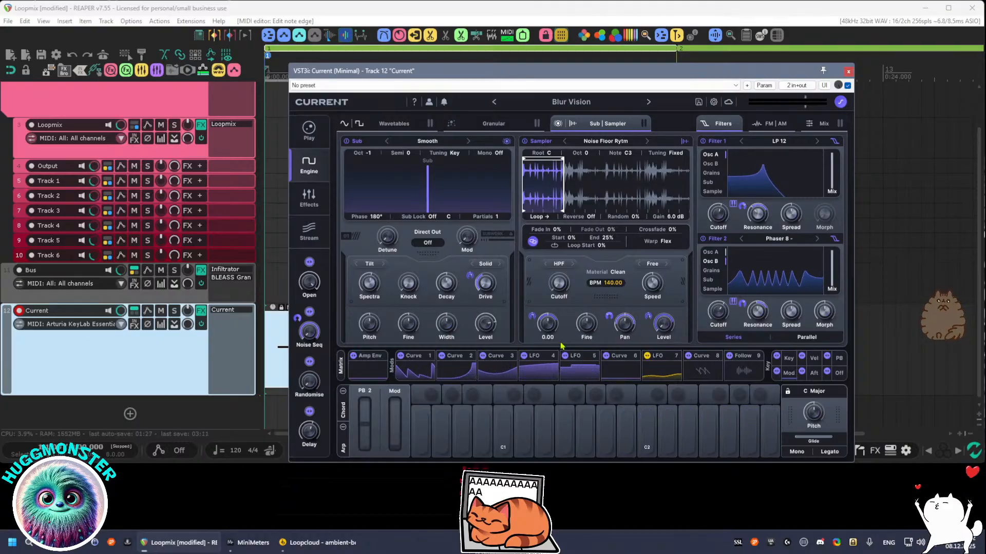
left_click(579, 371)
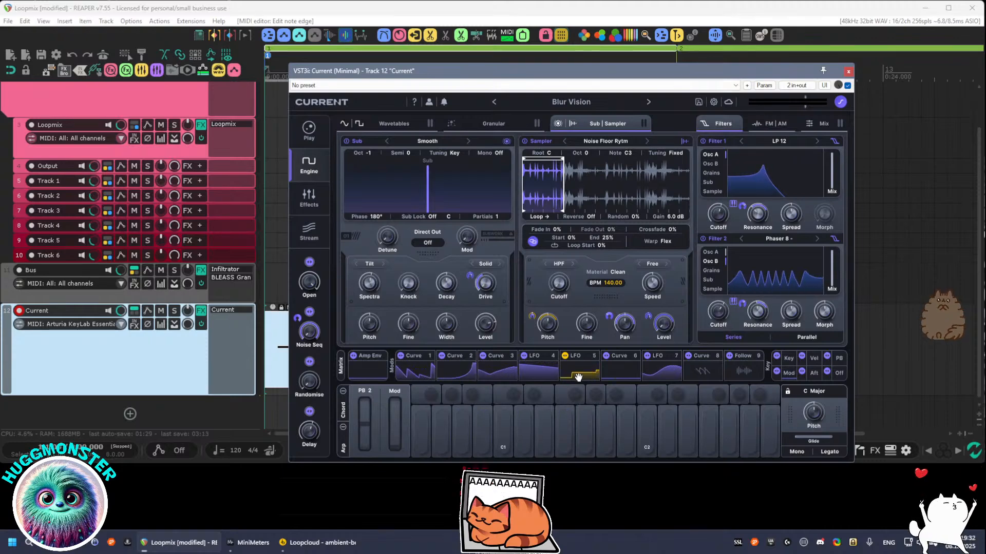
left_click(620, 370)
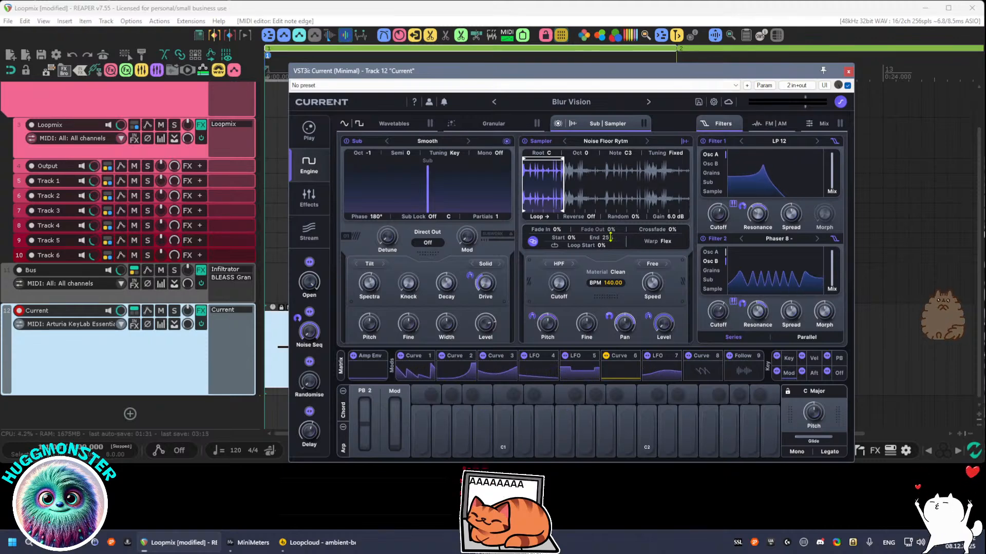
left_click(555, 374)
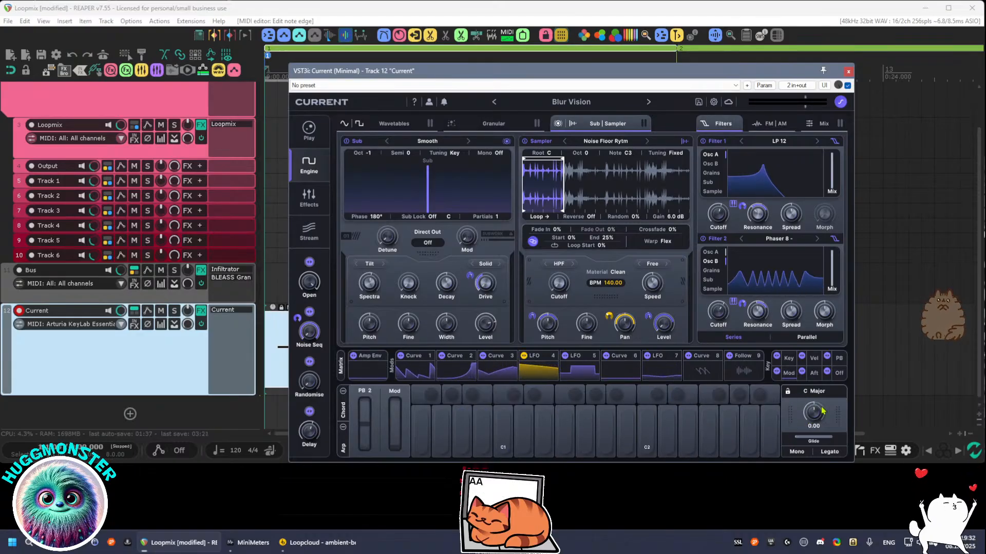
left_click(411, 371)
left_click(366, 363)
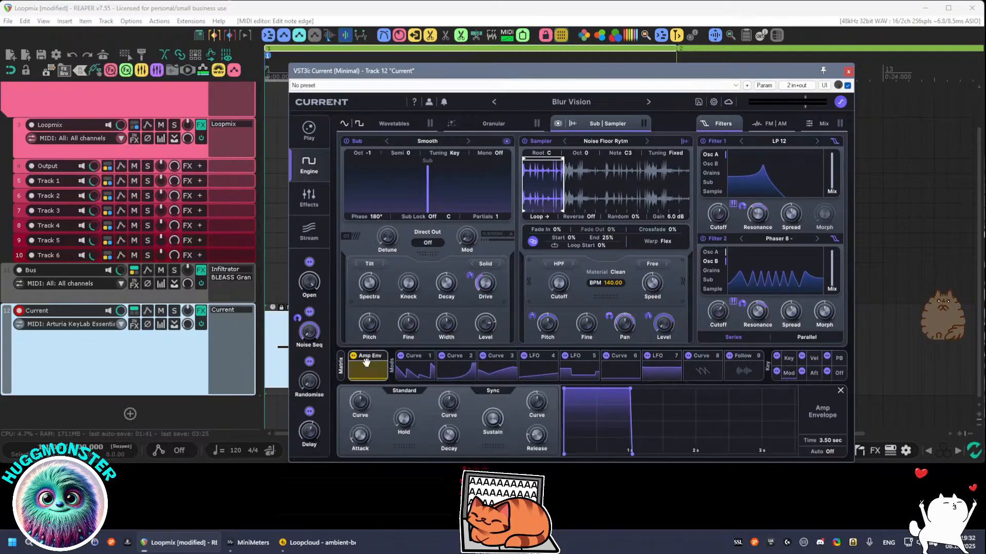
left_click_drag(358, 436, 358, 421)
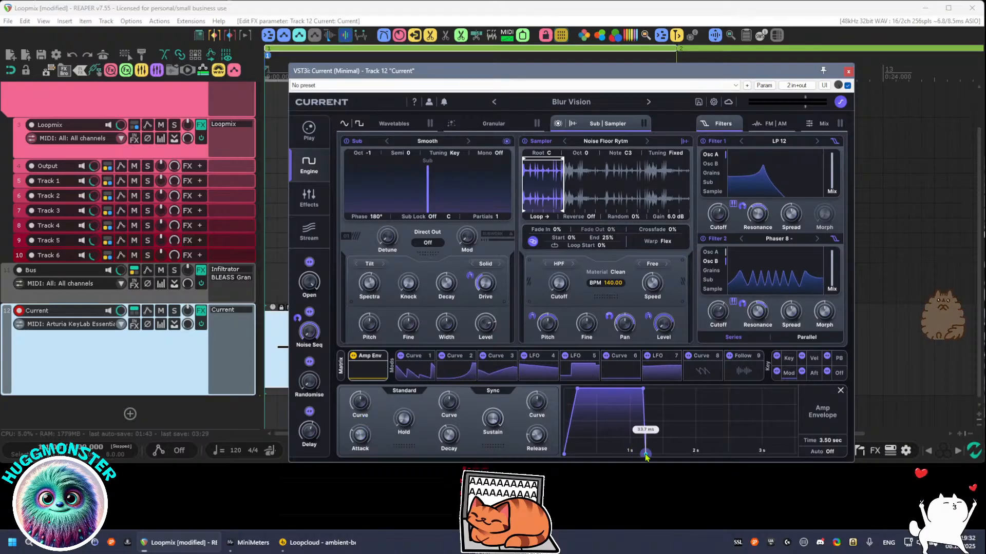
left_click_drag(645, 453, 695, 454)
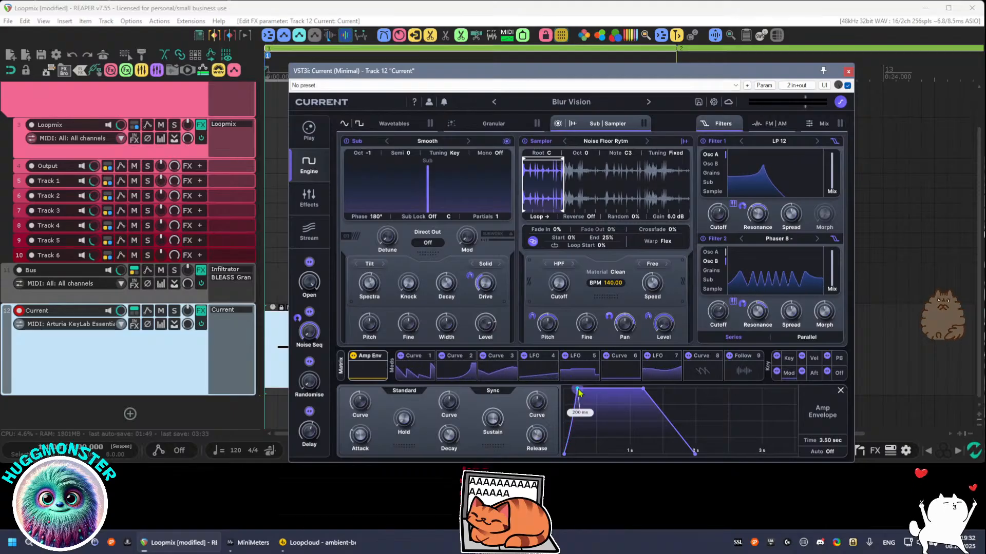
left_click_drag(578, 393, 597, 406)
key("space")
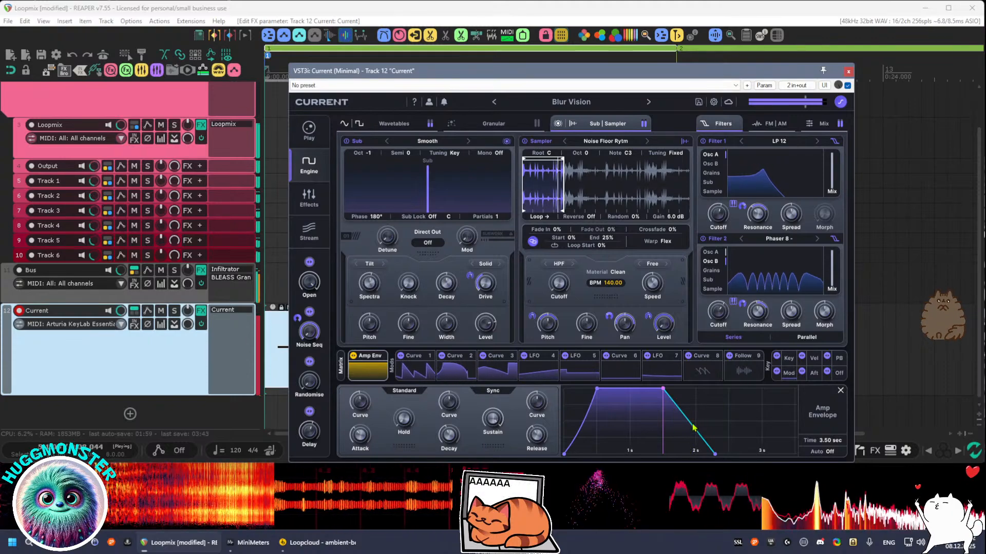
Lower the amp envelope's sustain, curve its release and extend the attack to about 1 s, then listen to the loop
left_click_drag(691, 431, 662, 408)
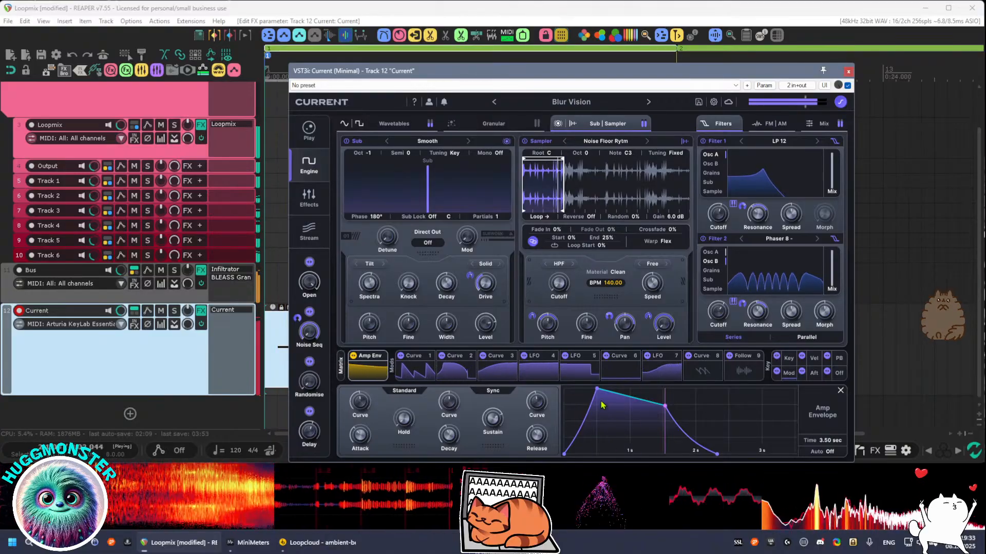
key("space")
left_click_drag(596, 389, 631, 395)
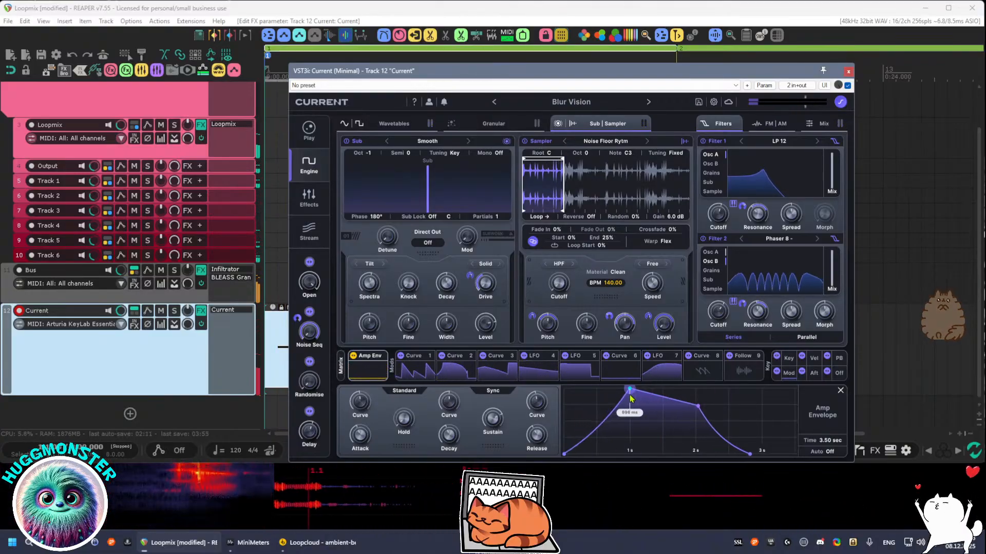
key("space")
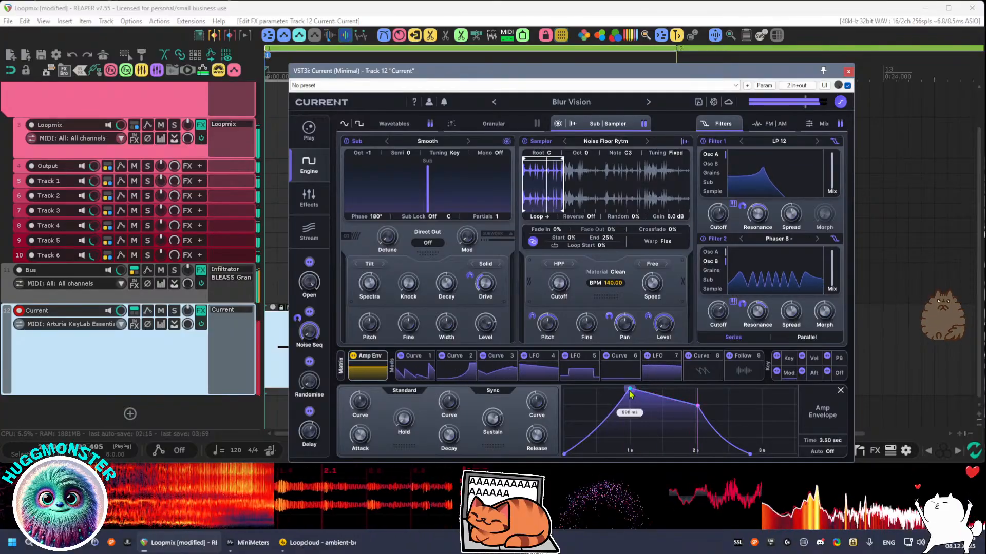
left_click_drag(631, 393, 631, 408)
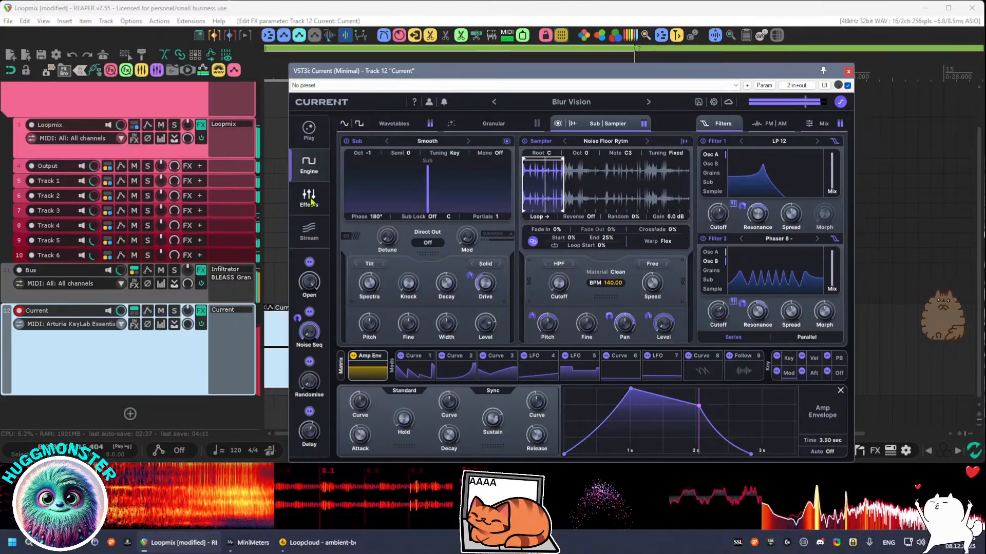
Review the Cluster Delay and both Polar Distortion modules in Current's effects chain, and close the plugin window
left_click(310, 199)
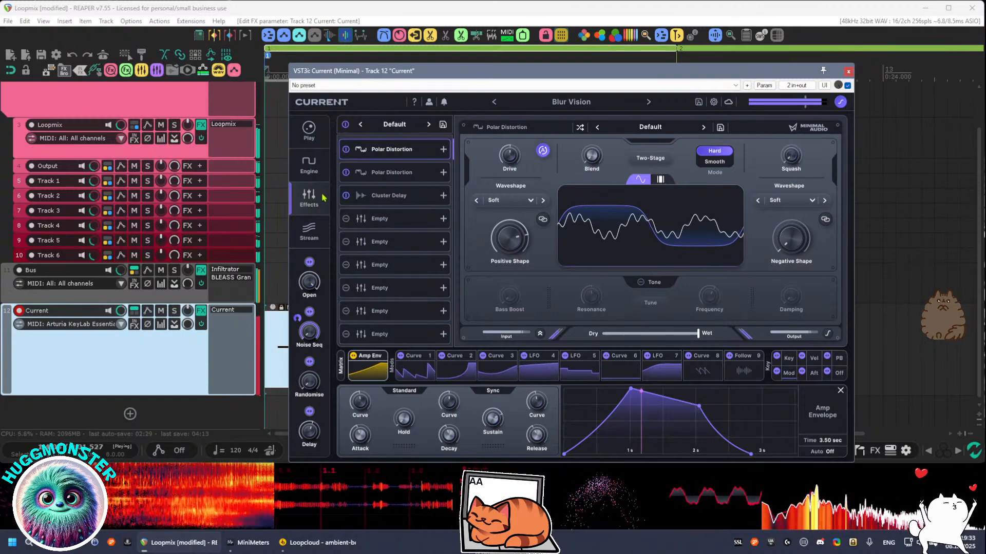
left_click(388, 198)
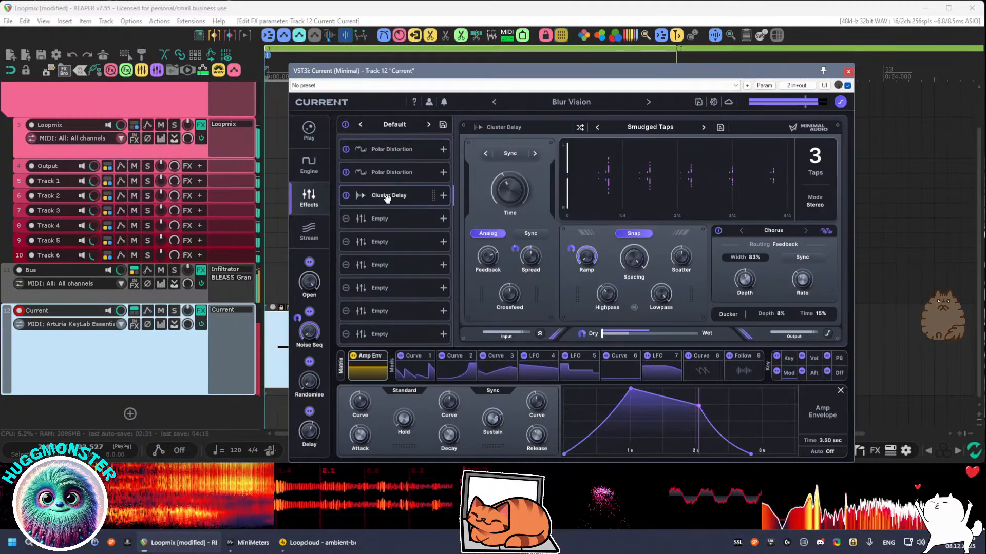
left_click(390, 173)
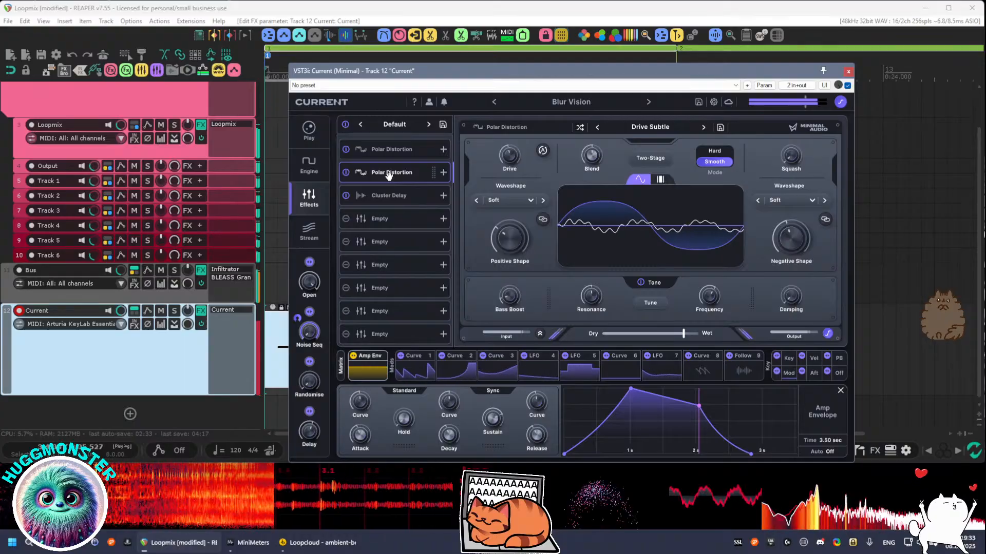
left_click(394, 160)
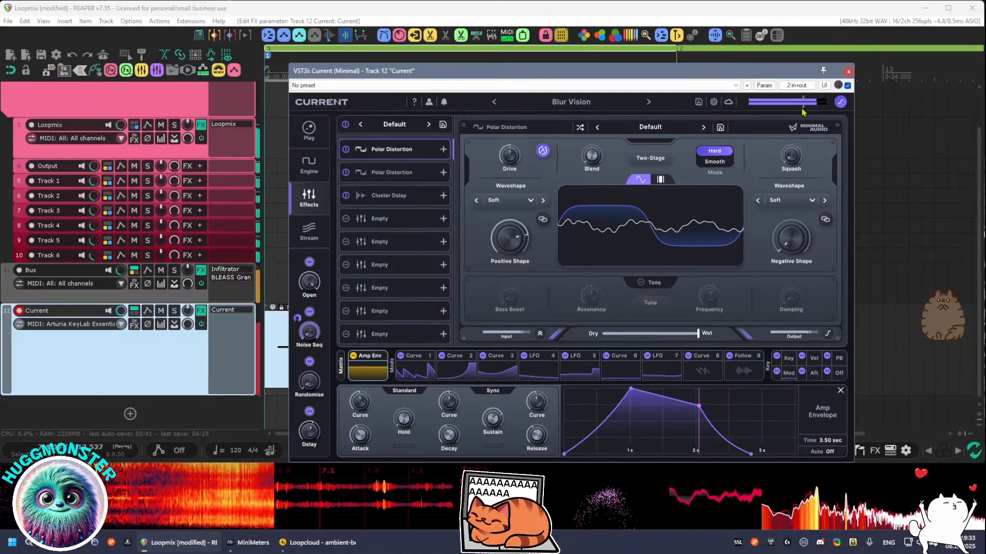
left_click(848, 72)
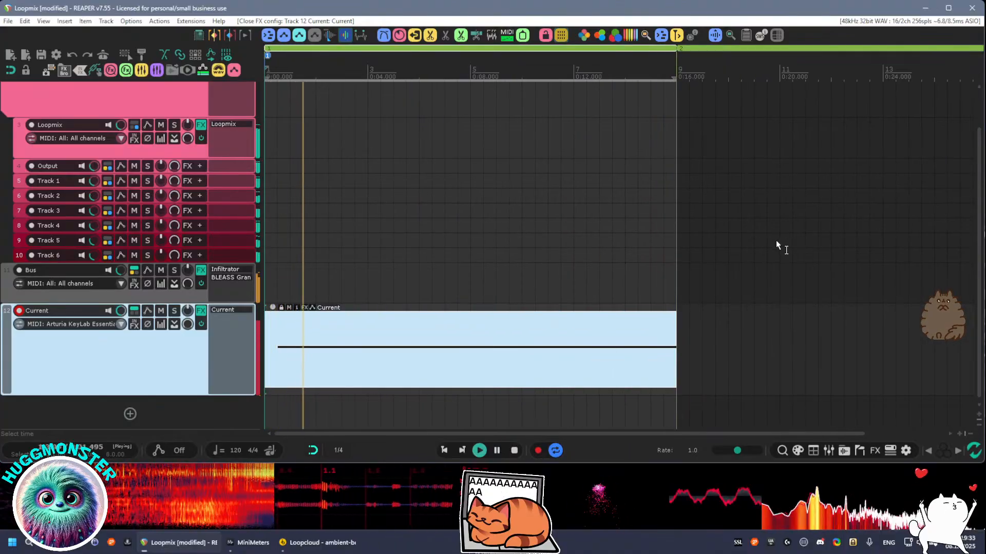
Disarm recording on the Current track, stop playback and save the project
left_click(20, 311)
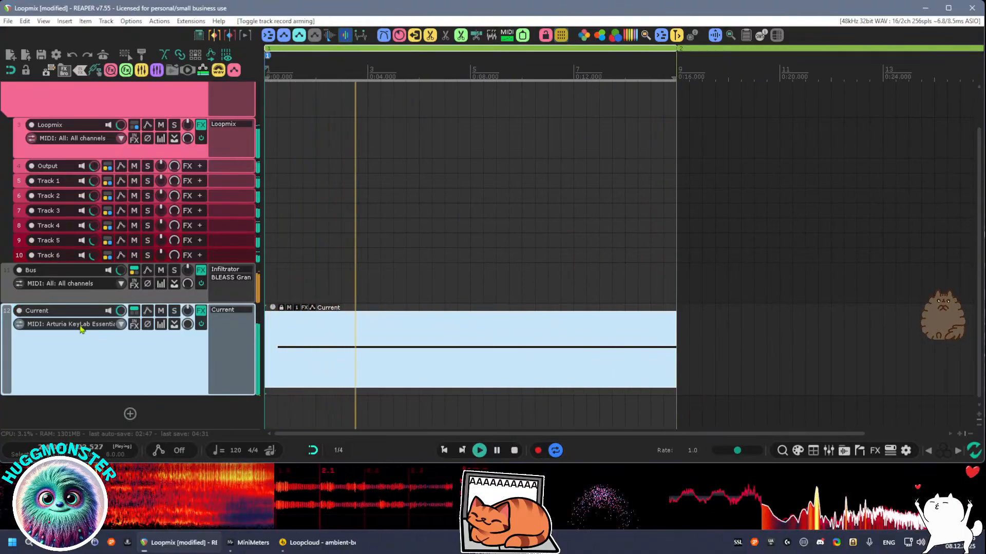
key("space")
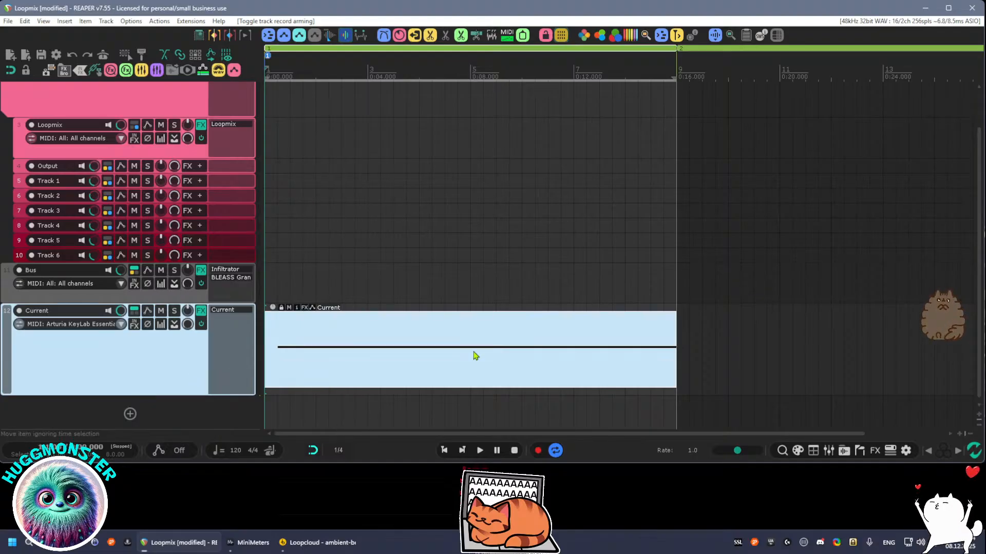
scroll(758, 331, "down", 4)
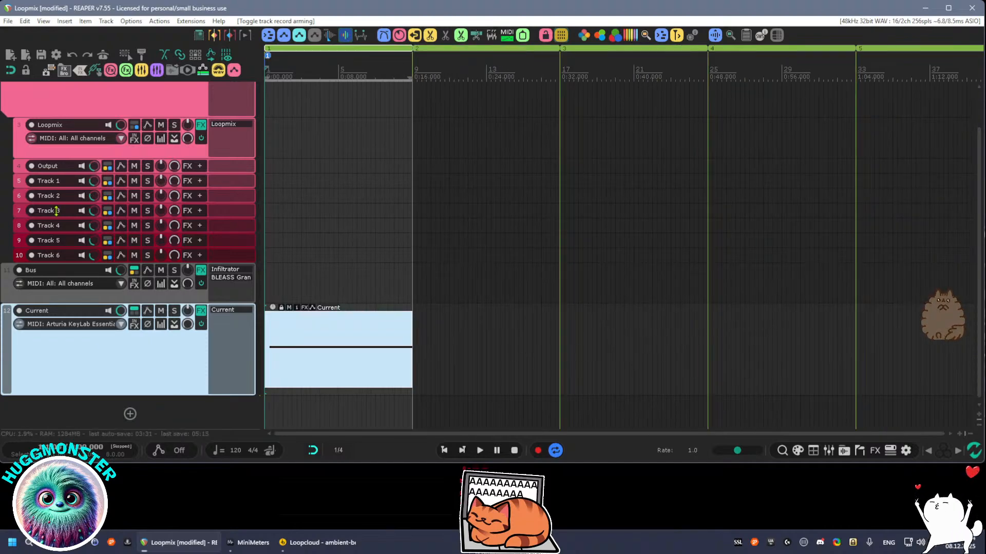
left_click(41, 56)
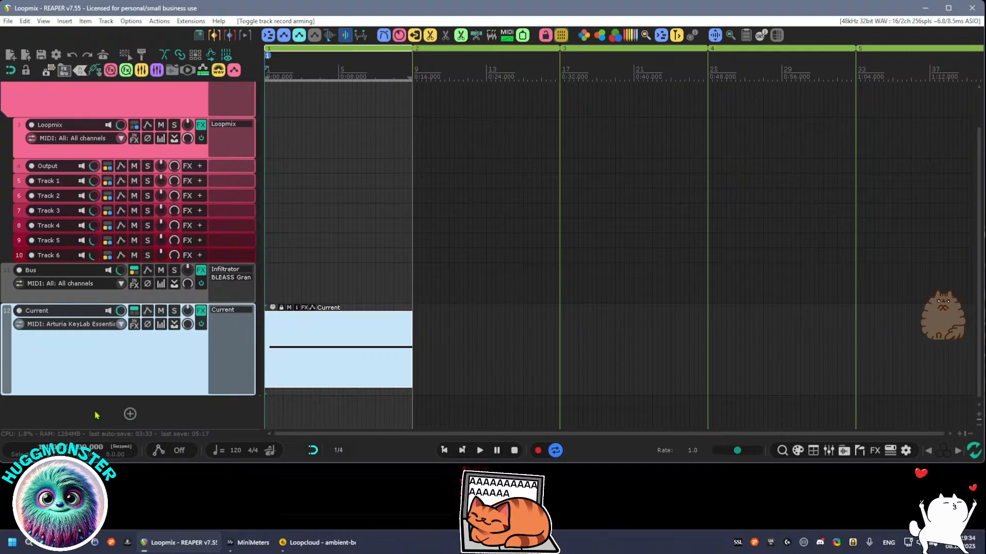
Insert a Hyperion synth track below Current from the VST3 instrument track templates for other synths
right_click(53, 411)
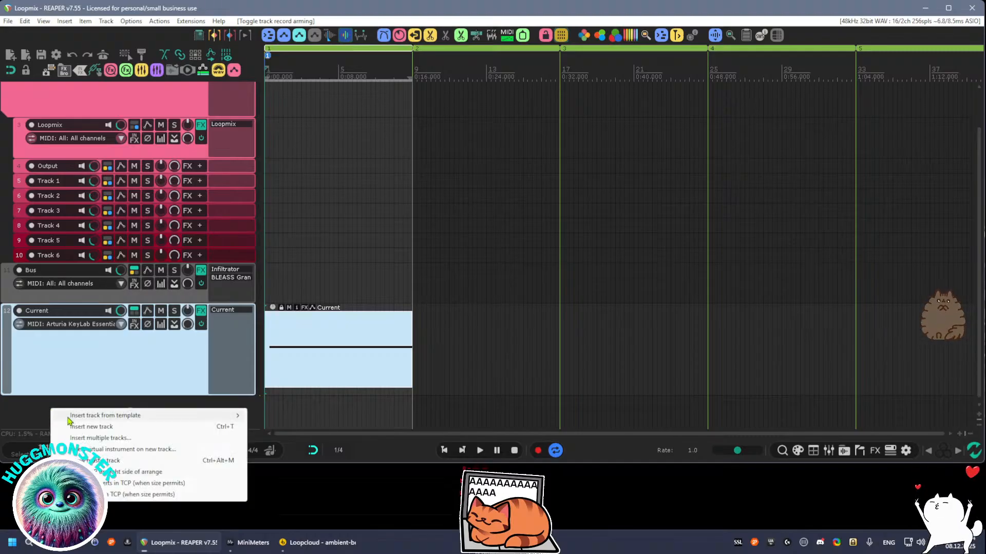
mouse_move(141, 421)
mouse_move(319, 459)
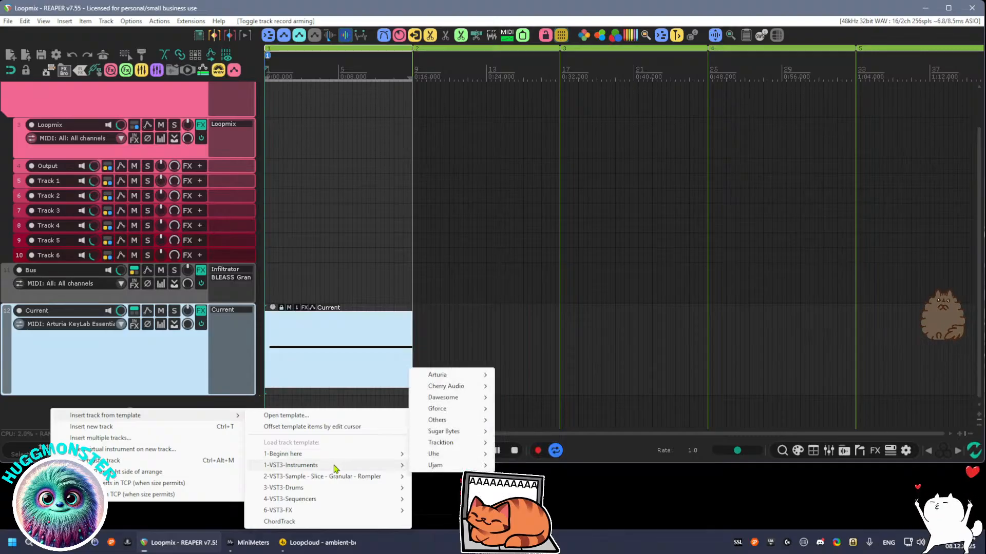
mouse_move(441, 456)
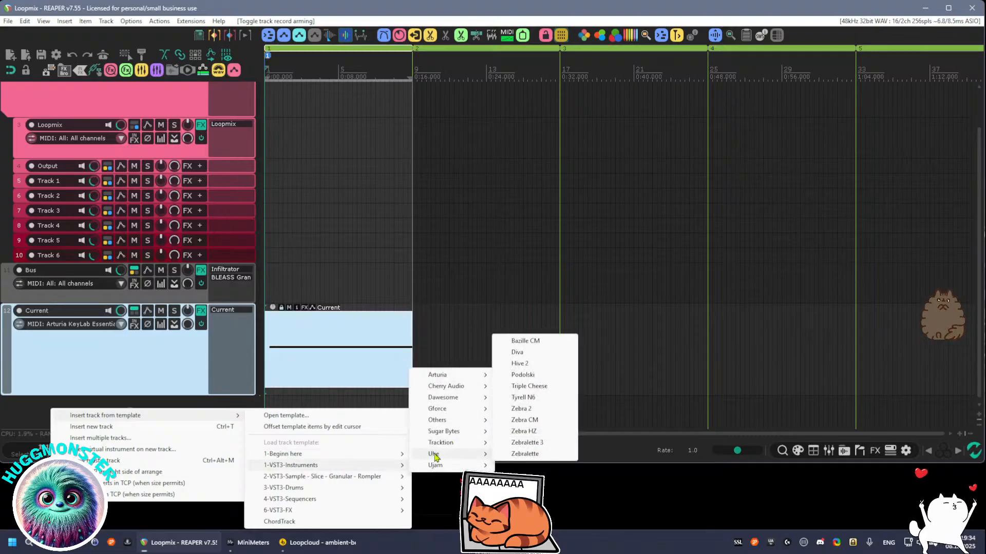
mouse_move(462, 424)
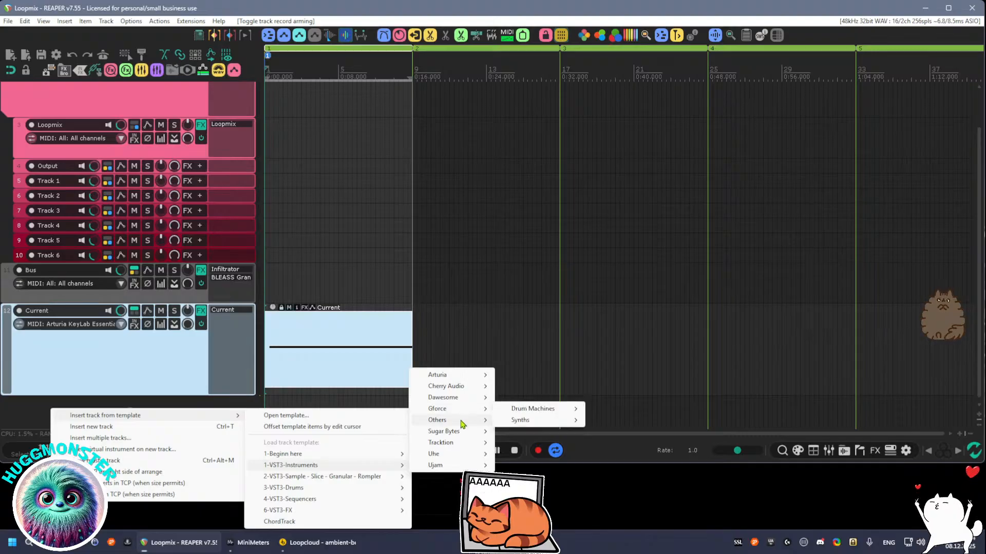
mouse_move(520, 420)
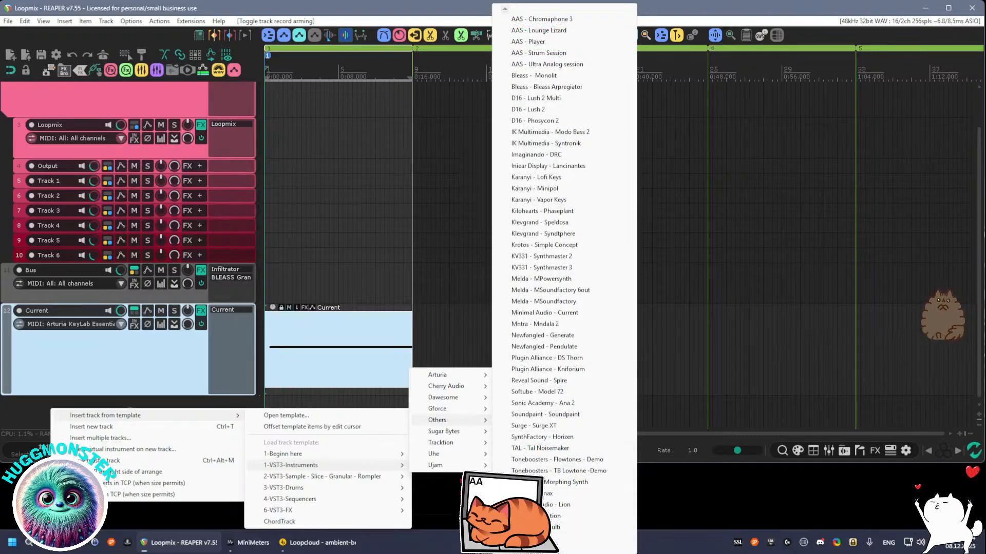
mouse_move(555, 550)
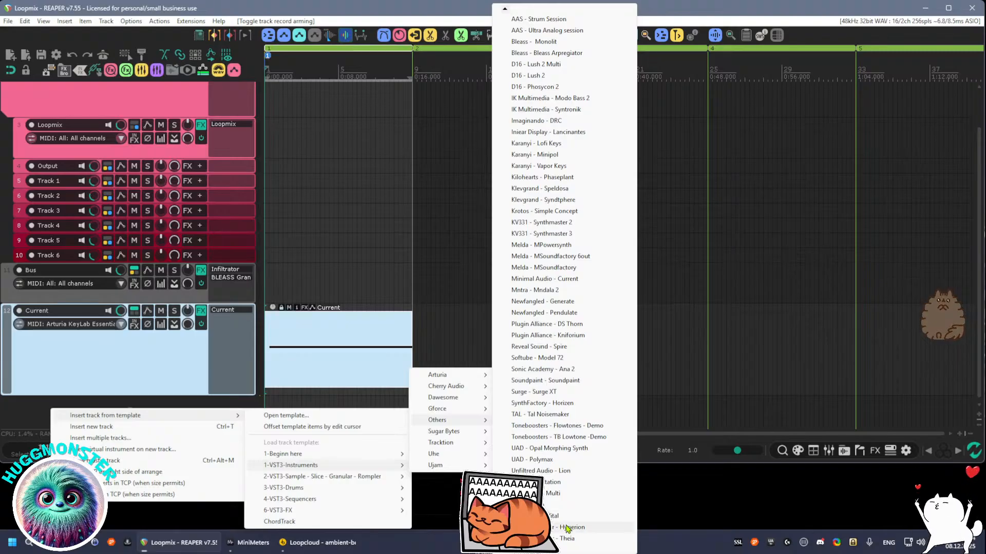
left_click(567, 527)
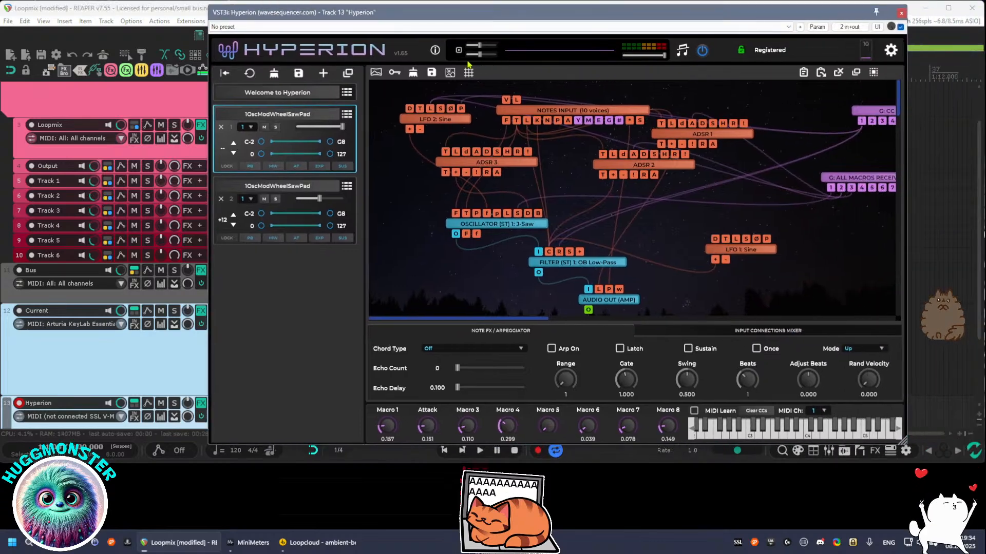
Show the front panel of the Welcome to Hyperion combi patch instead of the layer's module view
left_click(264, 94)
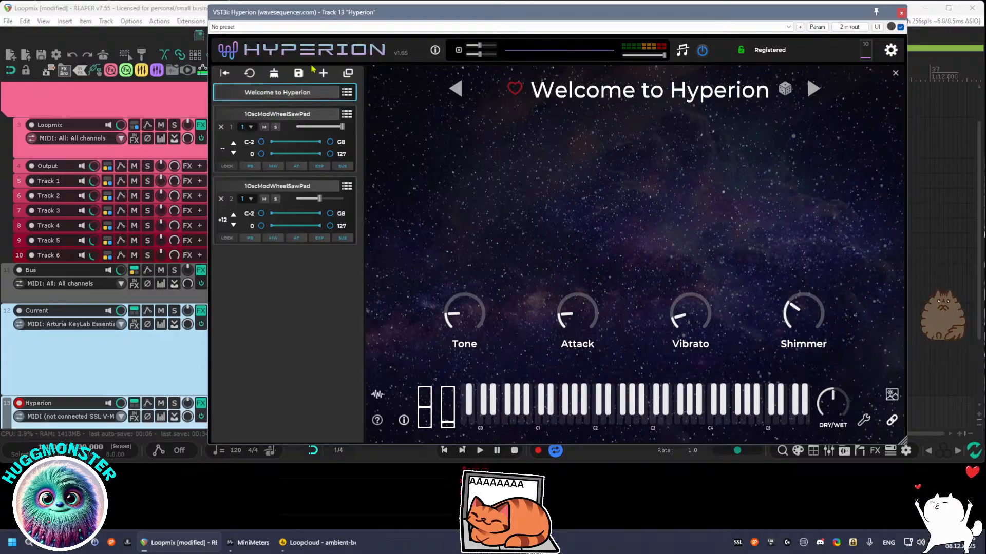
left_click(236, 54)
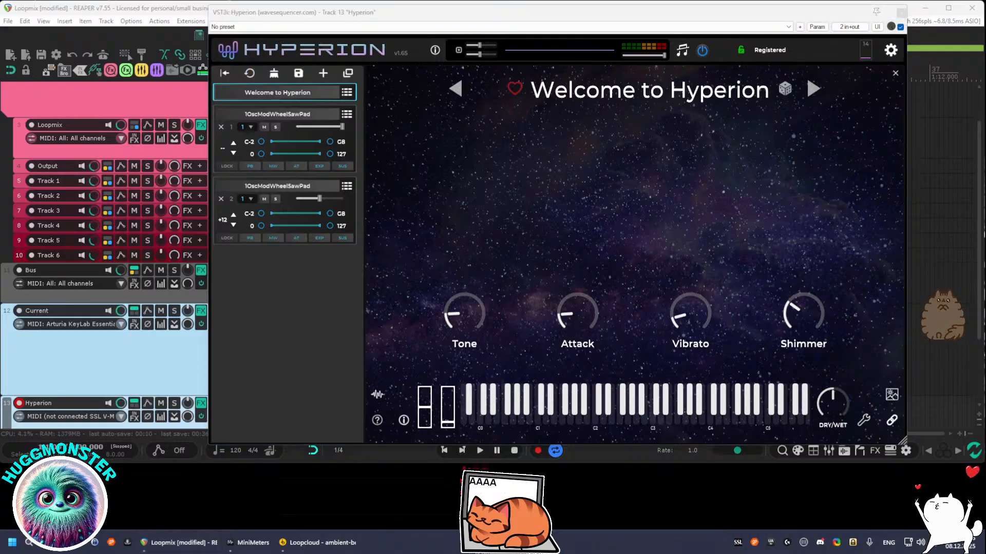
left_click(731, 139)
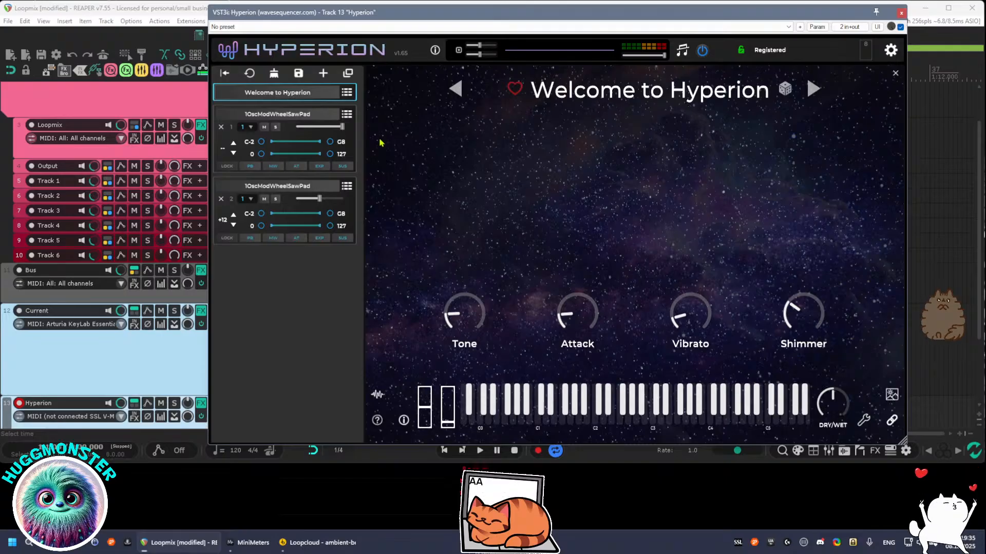
Open the combi patch browser, sort the patches by type and select the pad patch StringChoirPad_OneFinger
left_click(347, 96)
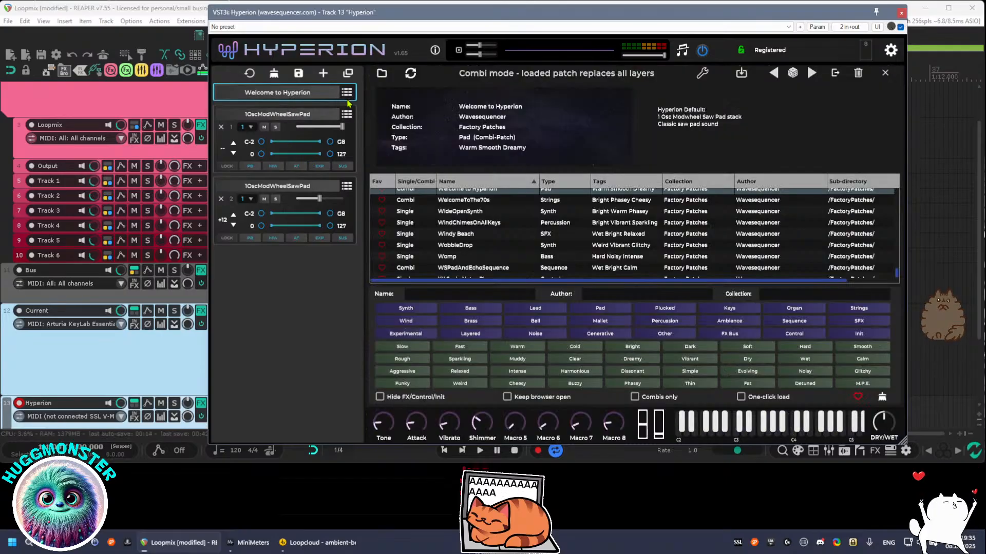
left_click(558, 184)
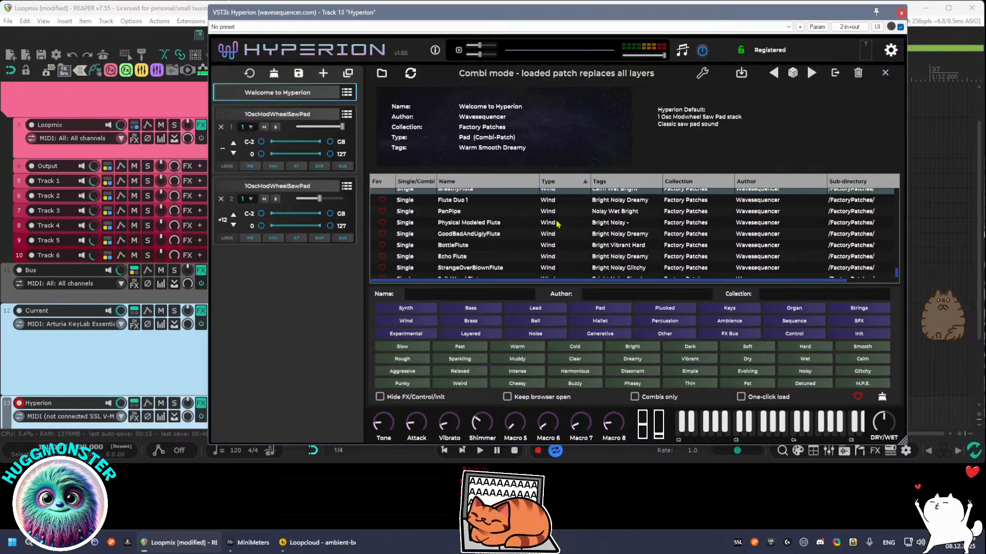
scroll(559, 221, "down", 1)
scroll(558, 241, "up", 10)
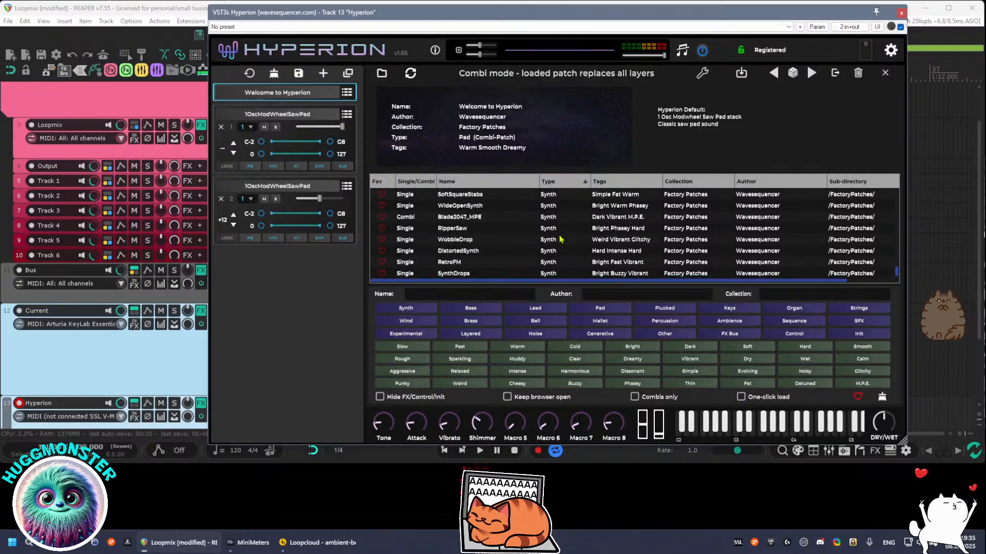
scroll(560, 231, "up", 10)
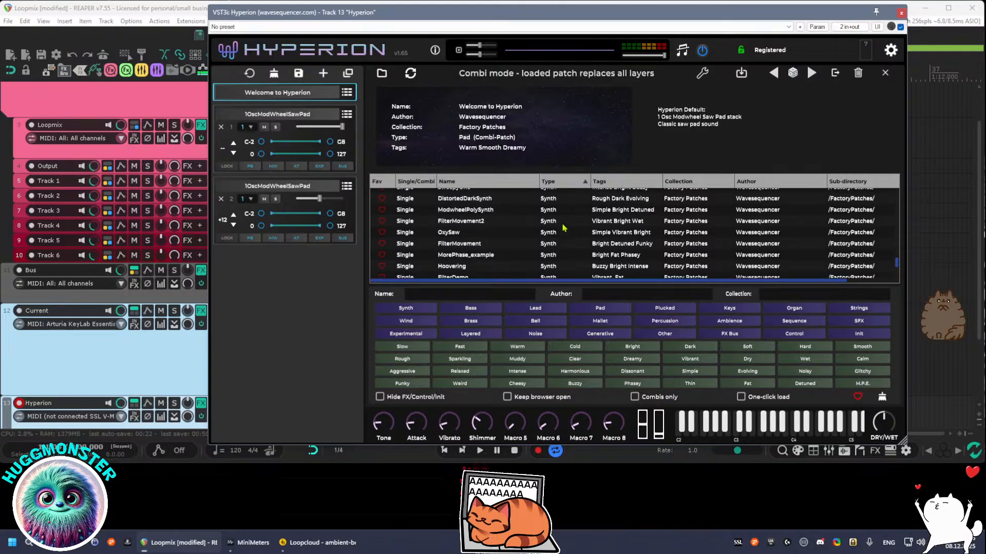
scroll(564, 222, "up", 10)
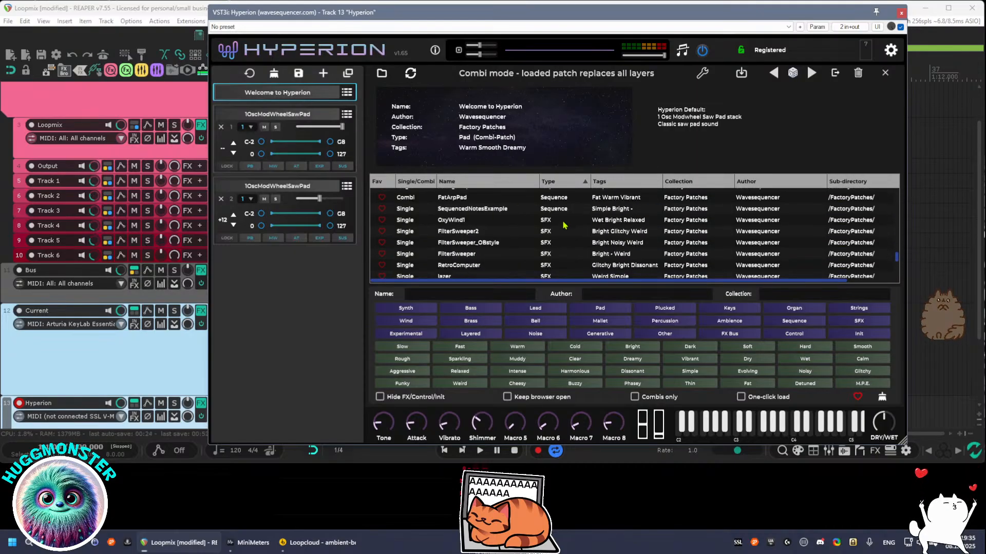
scroll(564, 221, "up", 10)
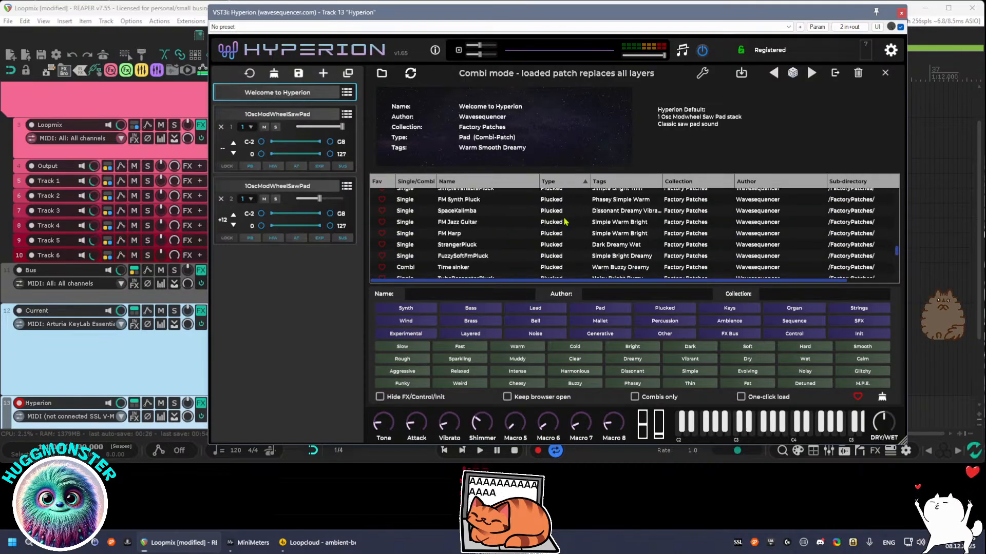
scroll(565, 221, "up", 10)
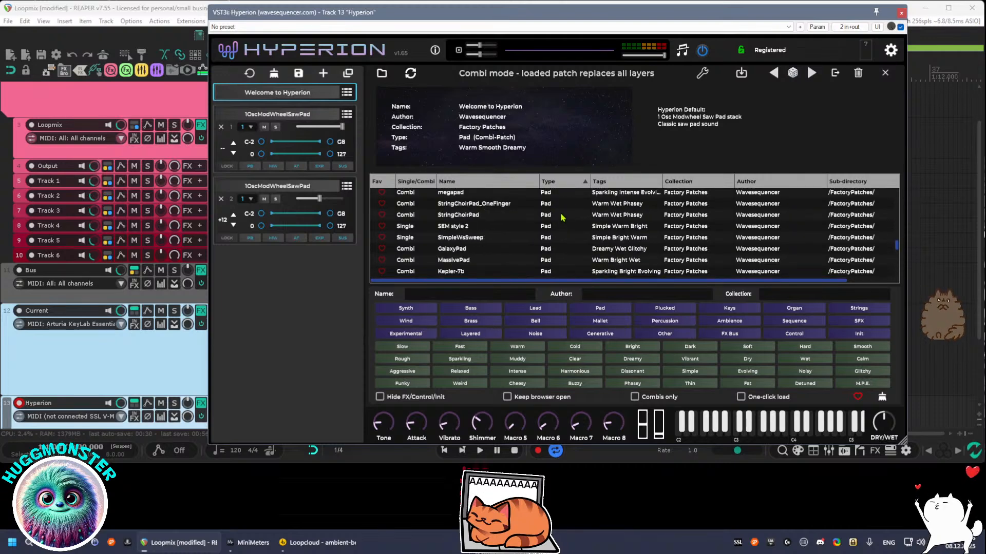
left_click(560, 205)
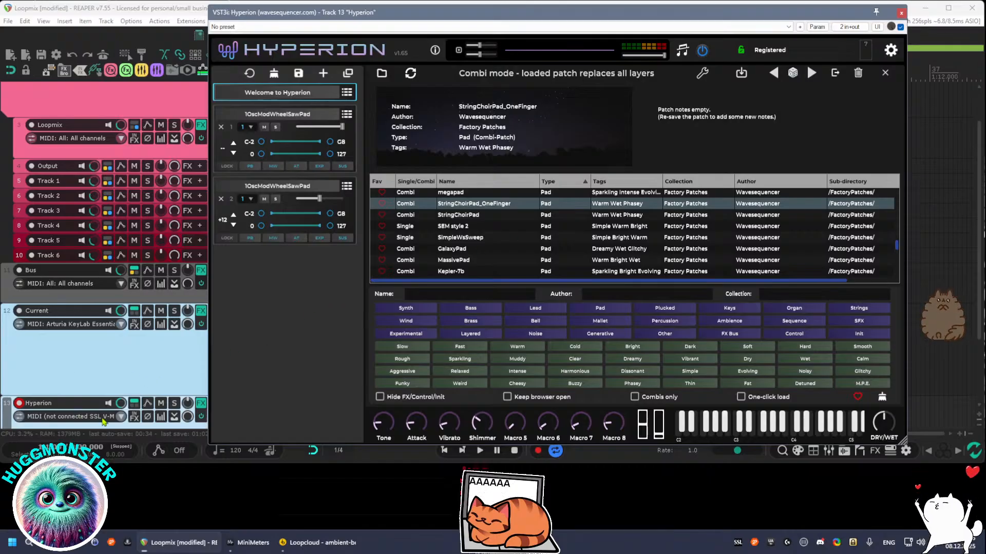
Set the Hyperion track's MIDI input to Arturia KeyLab Essential 49
left_click(121, 418)
mouse_move(183, 450)
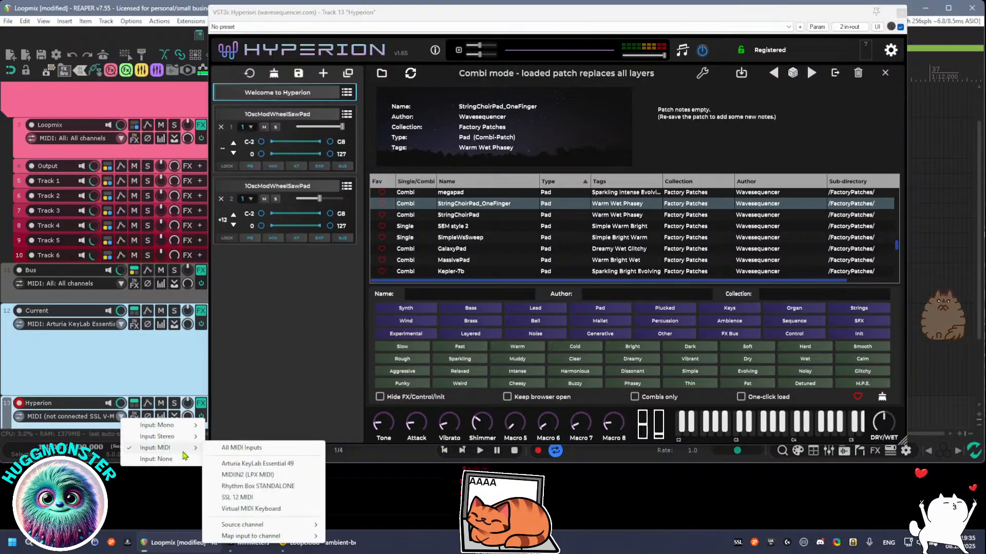
left_click(252, 463)
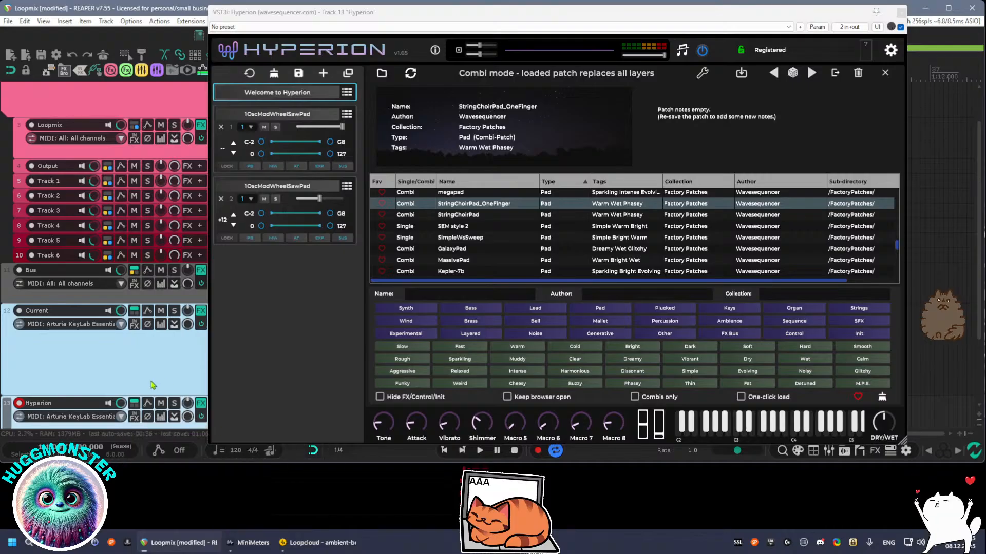
left_click(4, 417)
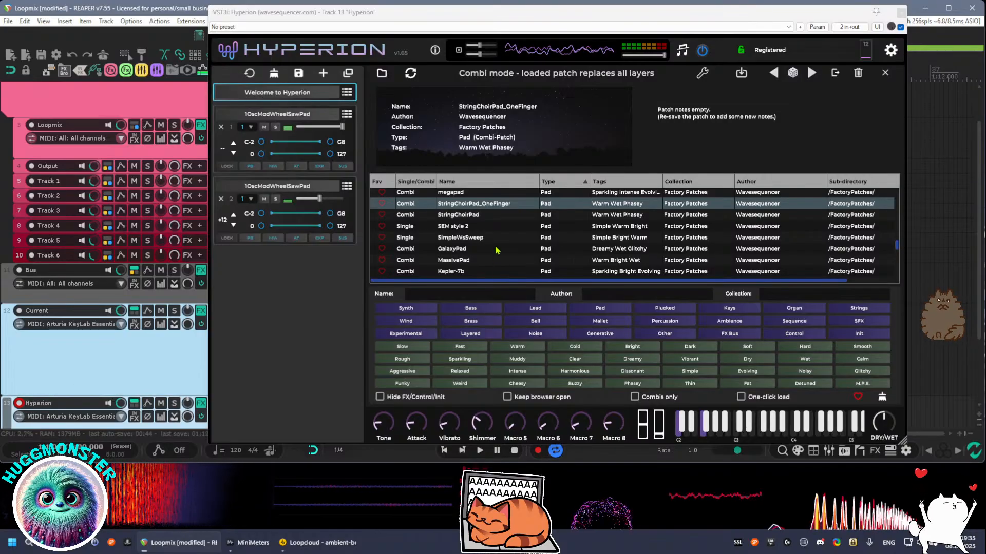
Browse the Pad patches listed above StringChoirPad_OneFinger in the patch browser
scroll(497, 245, "up", 3)
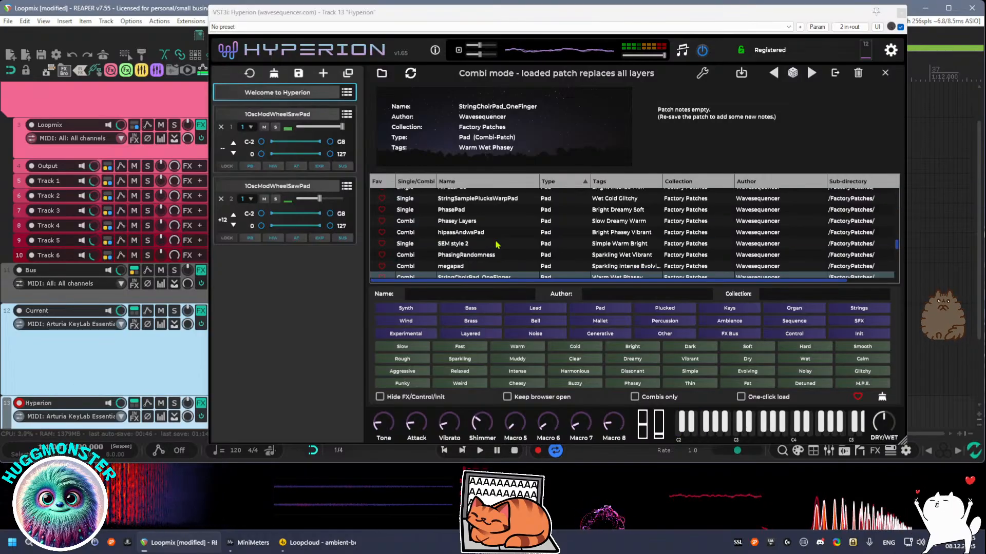
Load the megapad combi patch and mark it as a favorite
double_click(481, 267)
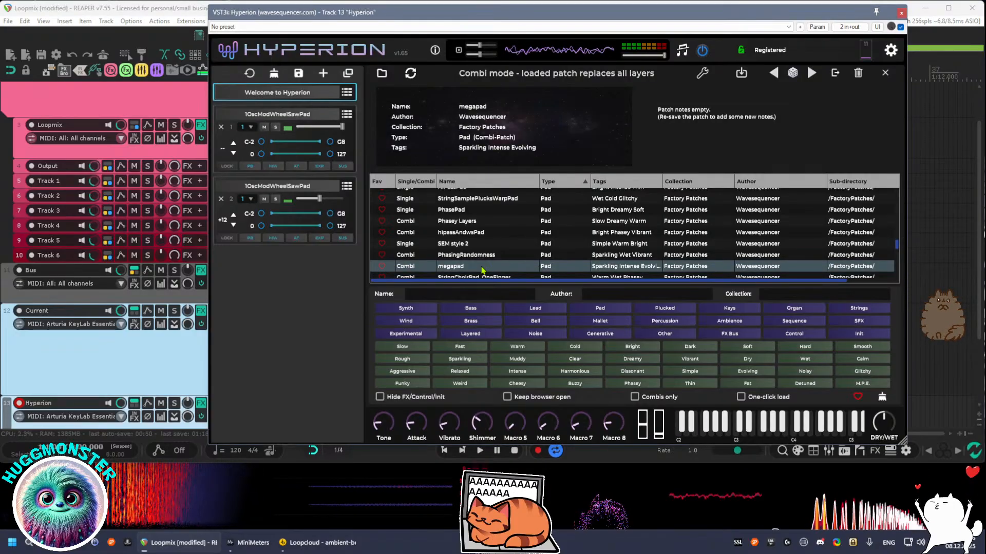
double_click(482, 266)
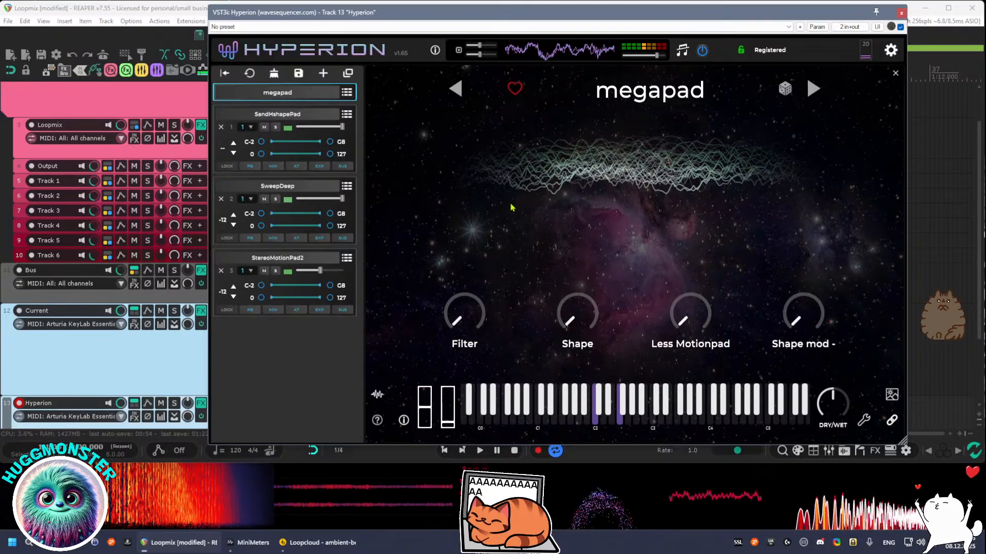
left_click(514, 91)
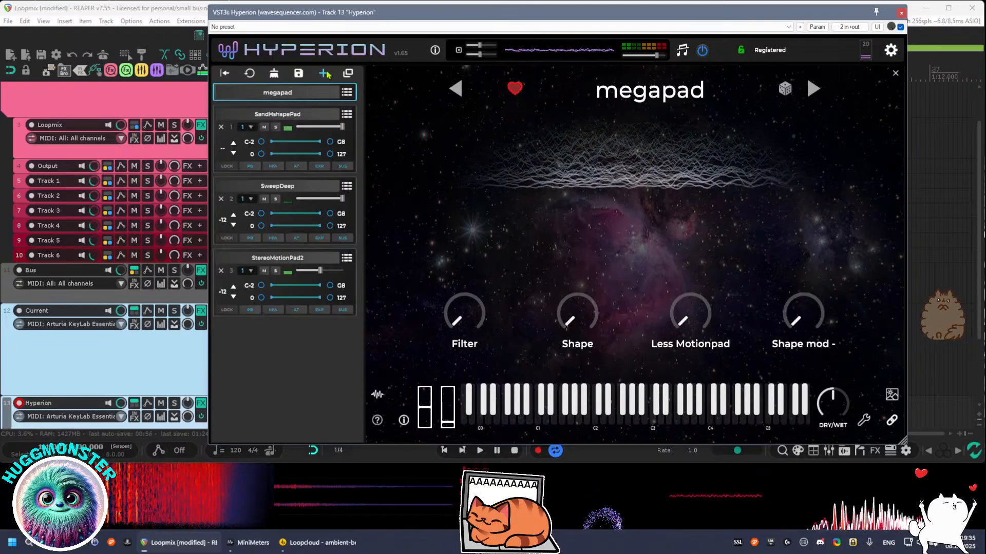
Load the StringSamplePlucksWarpPad patch from the patch browser and close the Hyperion plugin window
left_click(347, 92)
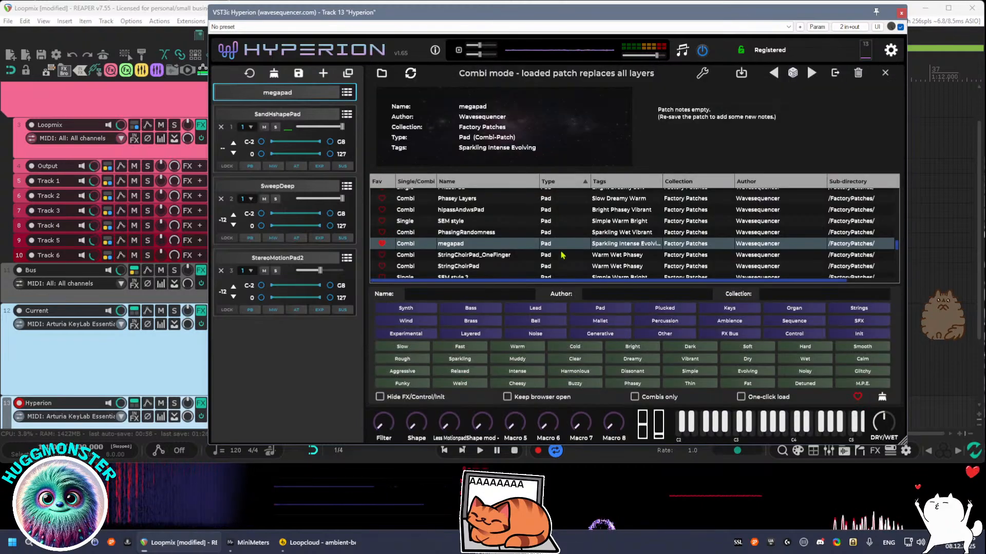
left_click(475, 233)
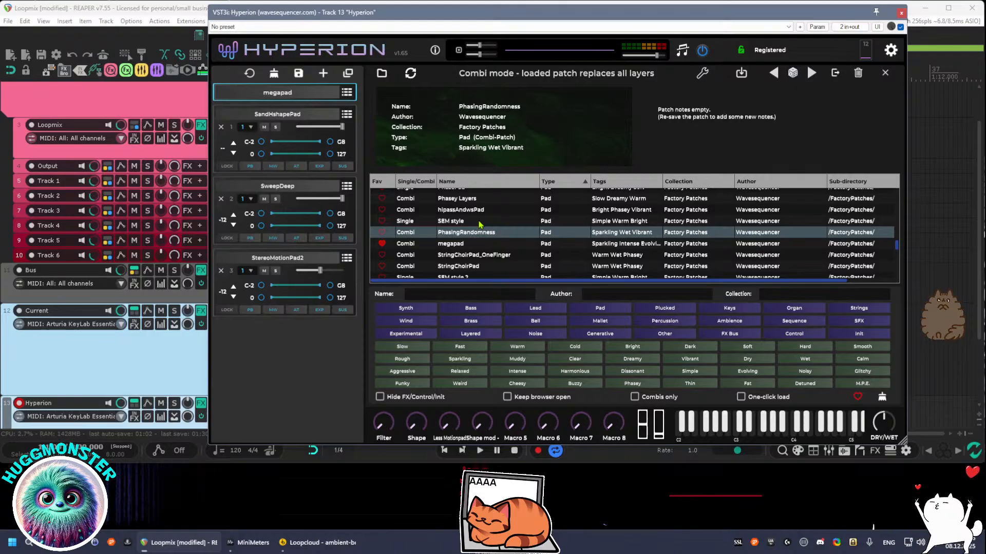
scroll(480, 224, "up", 1)
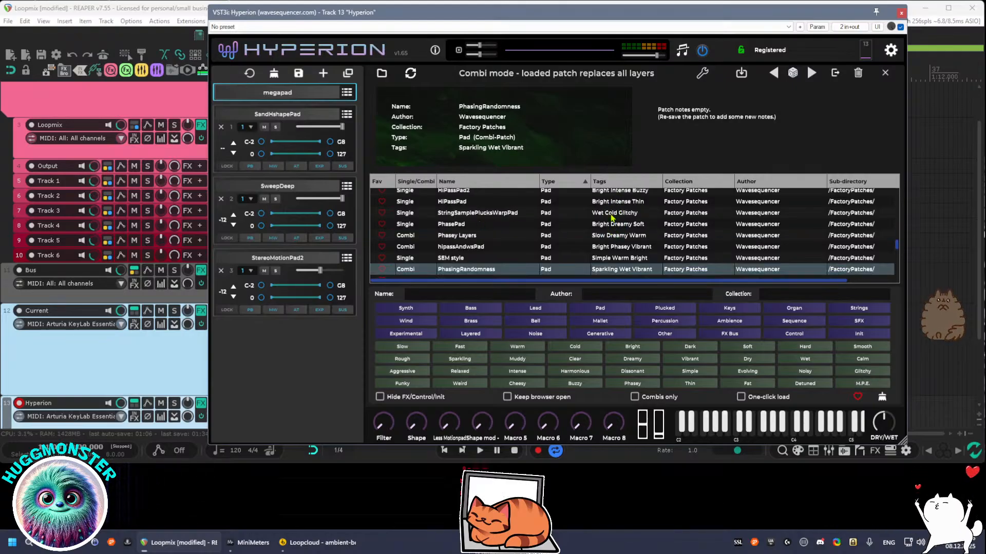
double_click(612, 213)
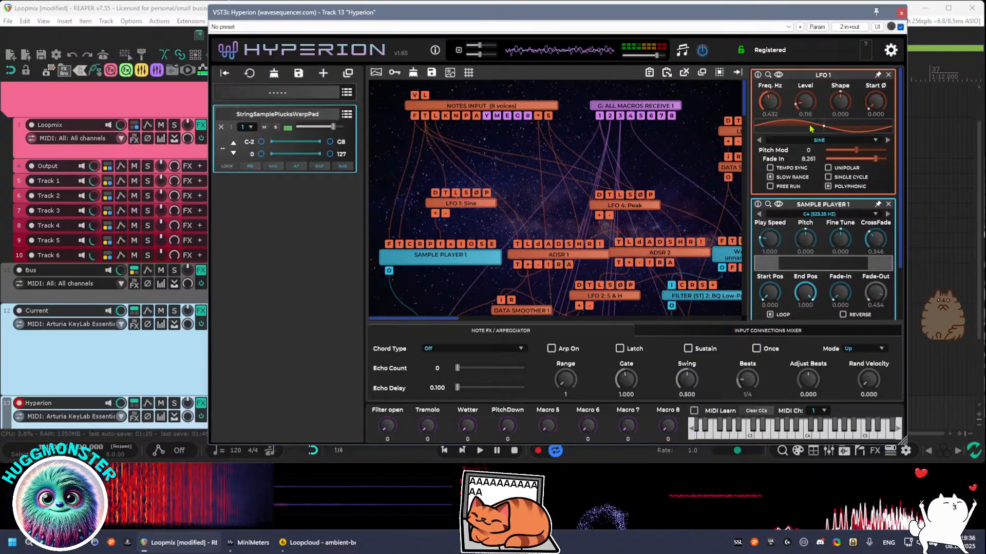
left_click(901, 13)
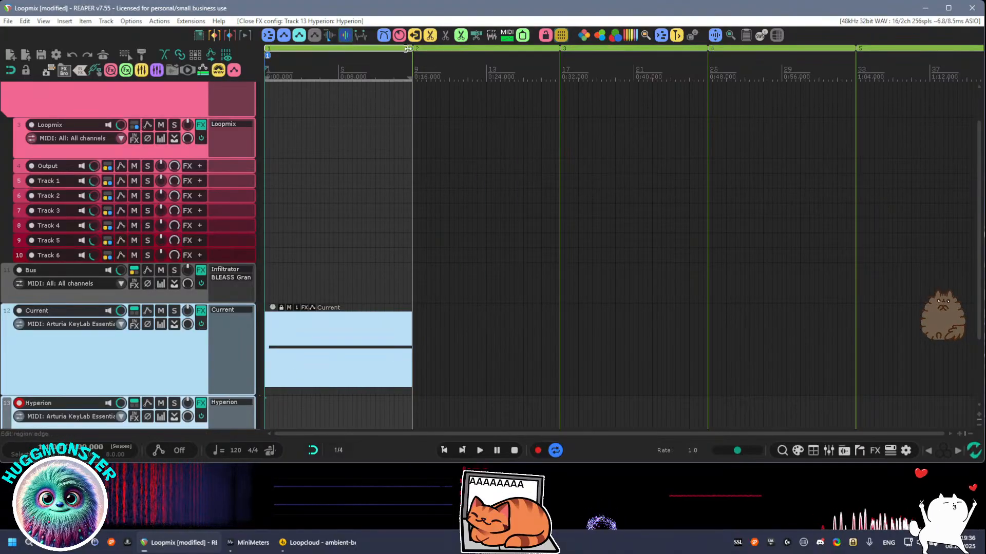
Insert a MIDI item on the Hyperion track across the first region, enter notes in it and audition them
left_click(506, 37)
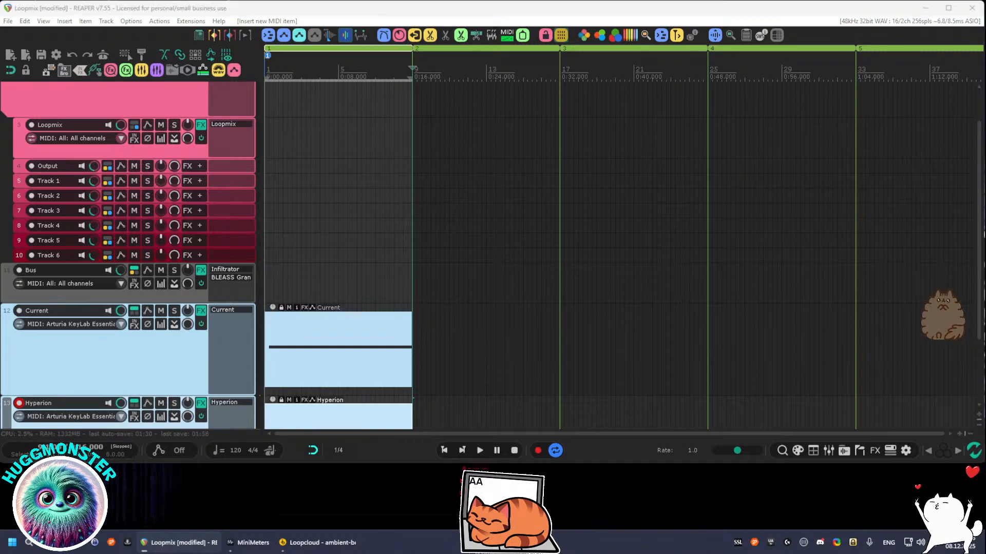
left_click(604, 527)
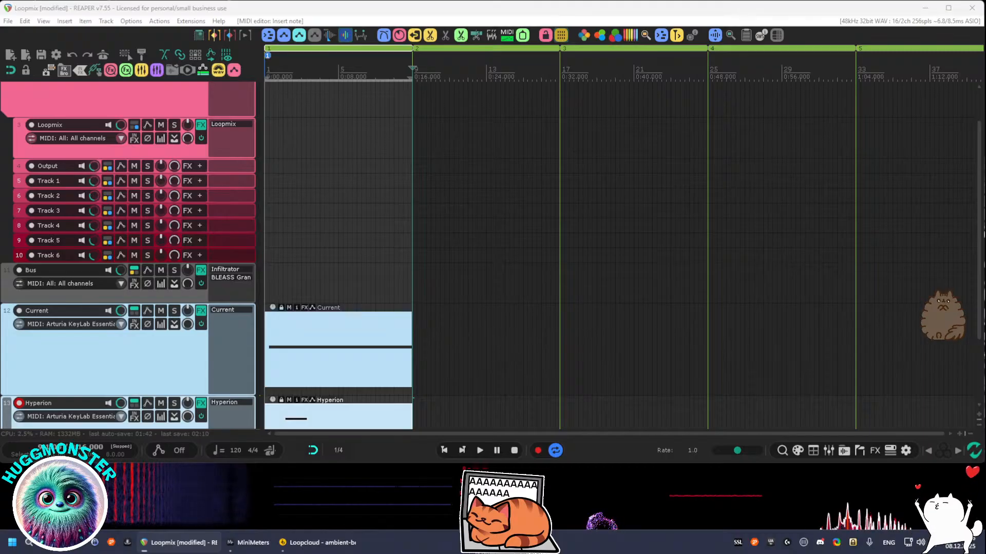
key("space")
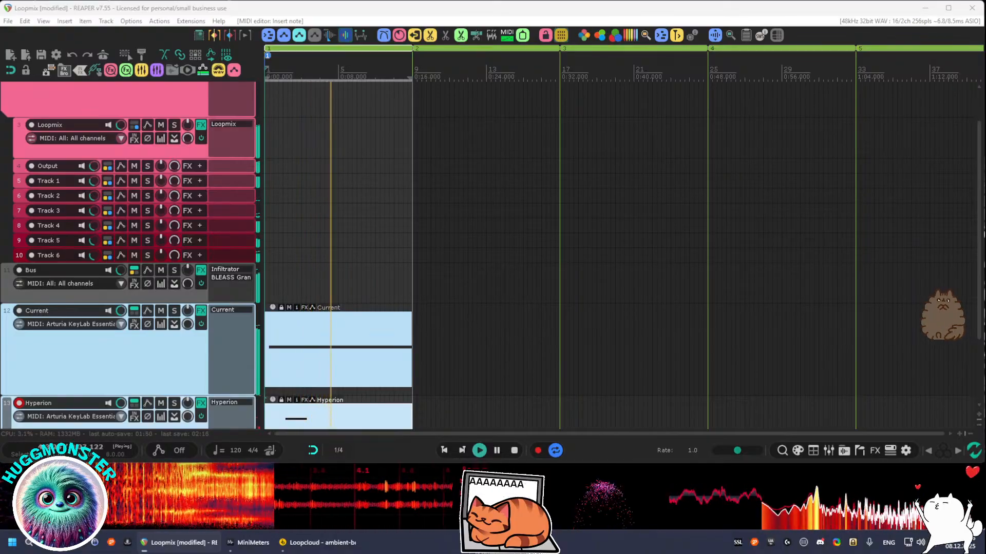
key("space")
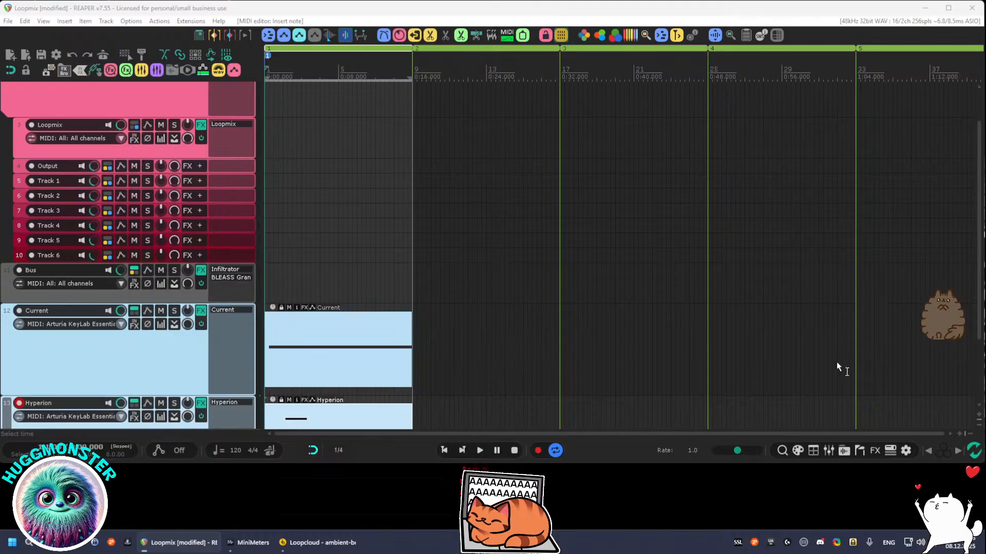
Start playback of the arrangement and disarm recording on the Hyperion track
left_click(558, 18)
key("space")
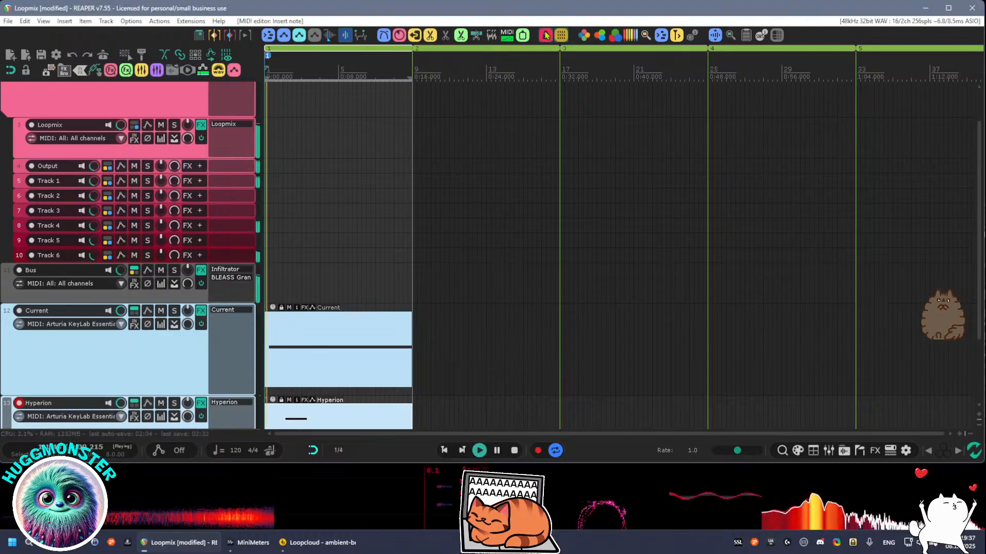
scroll(67, 336, "down", 3)
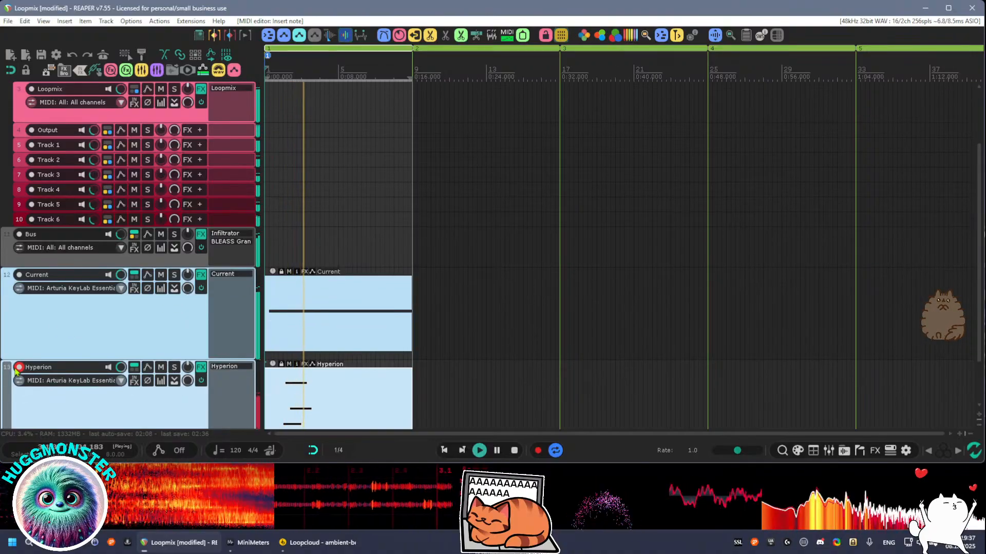
left_click(19, 367)
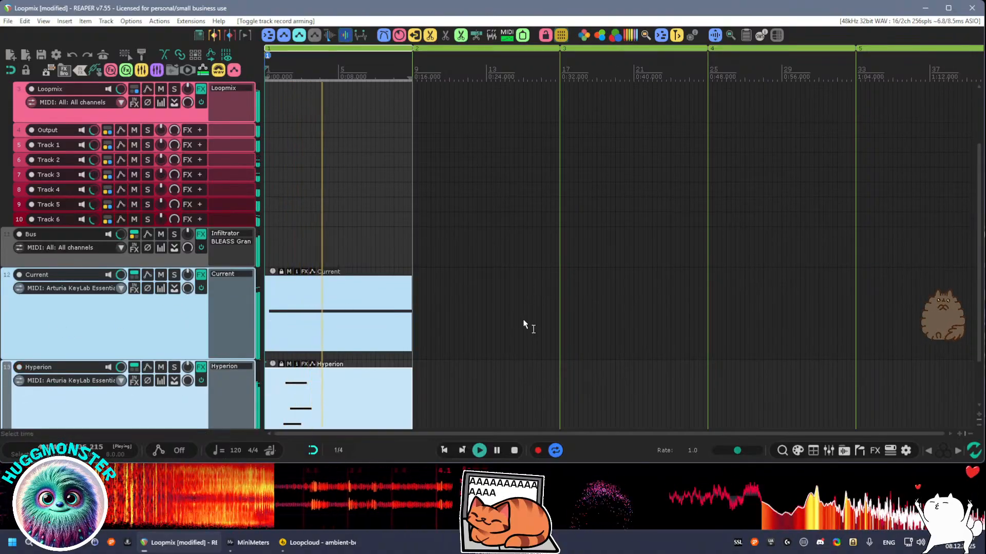
Duplicate the Current and Hyperion MIDI items three times so they fill the first four regions
scroll(467, 341, "down", 2)
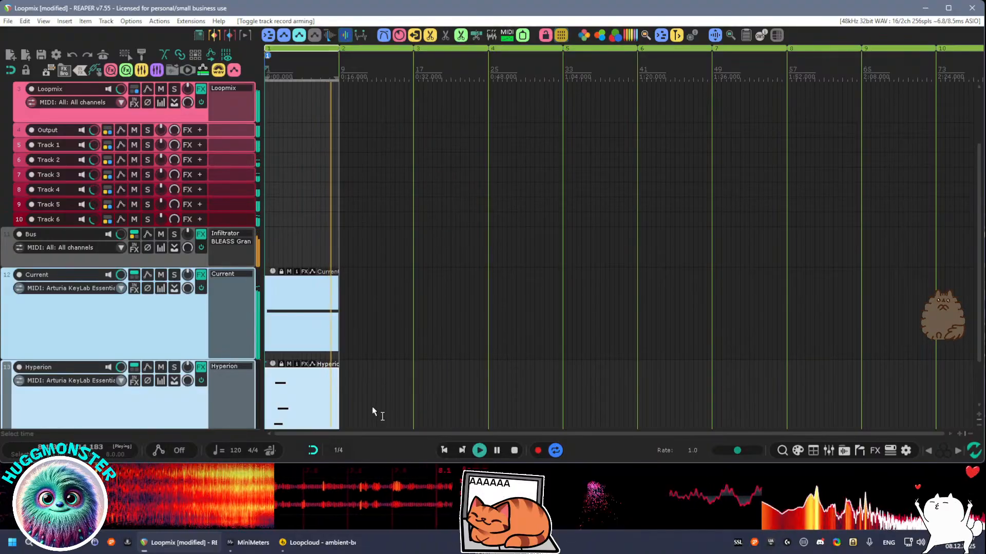
left_click_drag(373, 408, 313, 334)
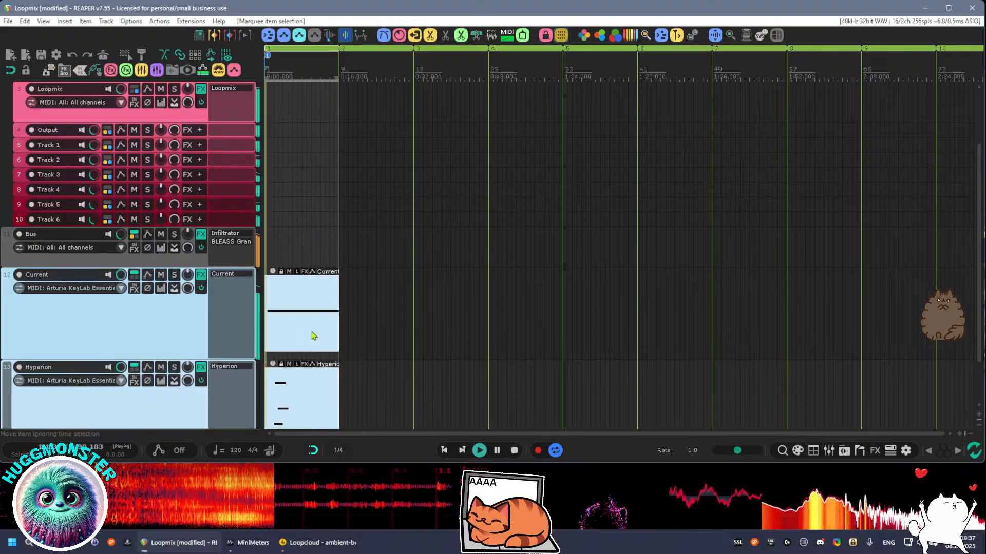
key("ctrl+d")
key("ctrl+d")
key("ctrl+d")
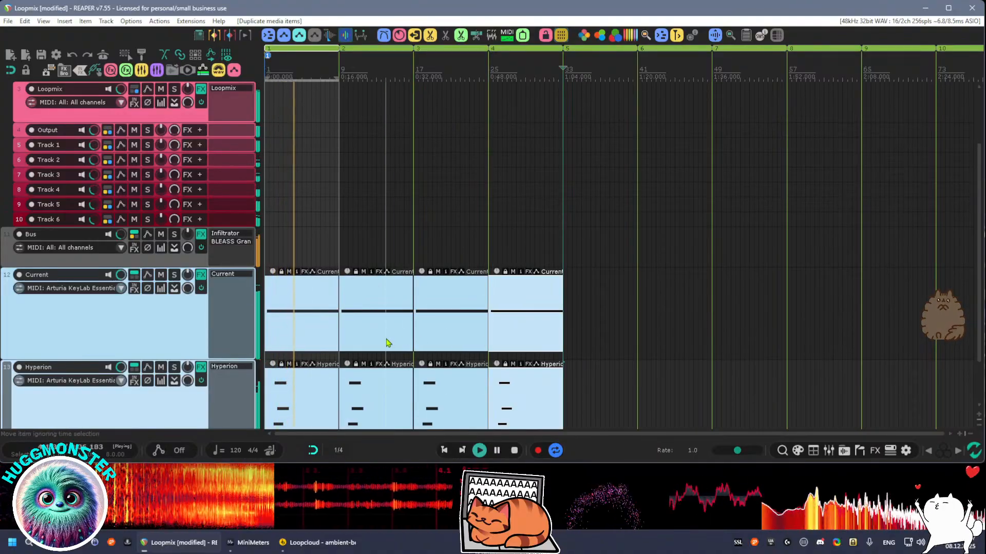
Extend the notes in the duplicated Current items back to the start of each item
left_click_drag(381, 340, 365, 300)
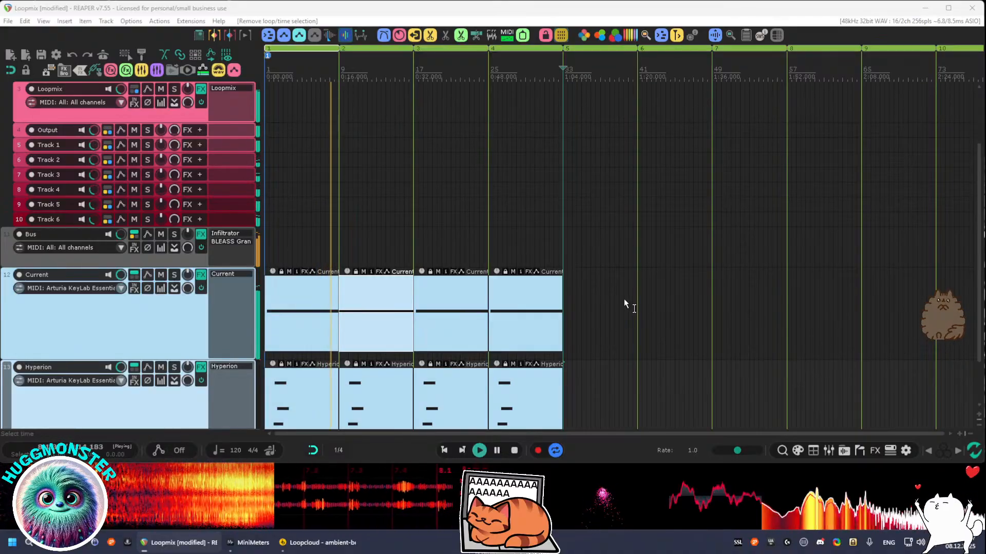
left_click_drag(469, 331, 452, 297)
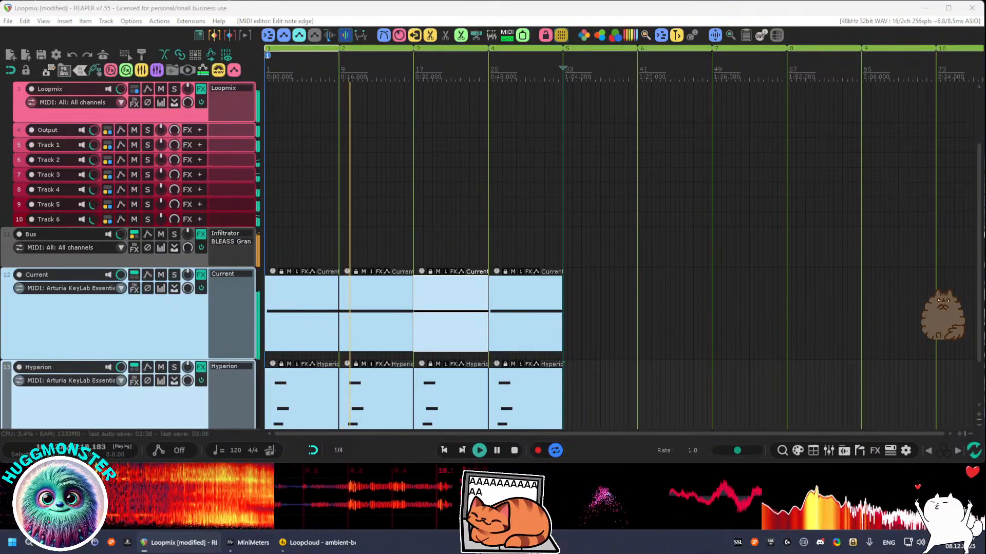
left_click_drag(658, 324, 547, 307)
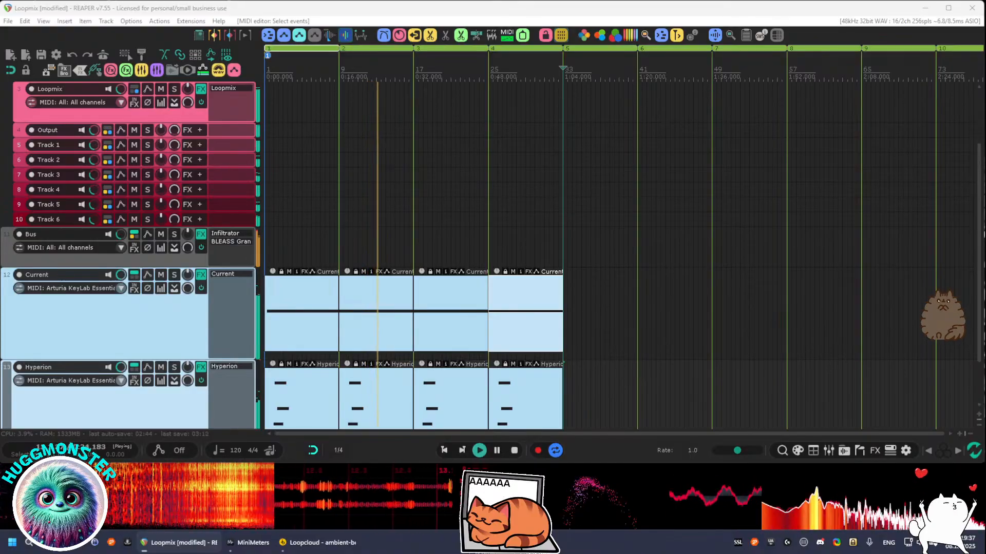
Move the notes in the fourth and second Current items up one semitone
key("Up")
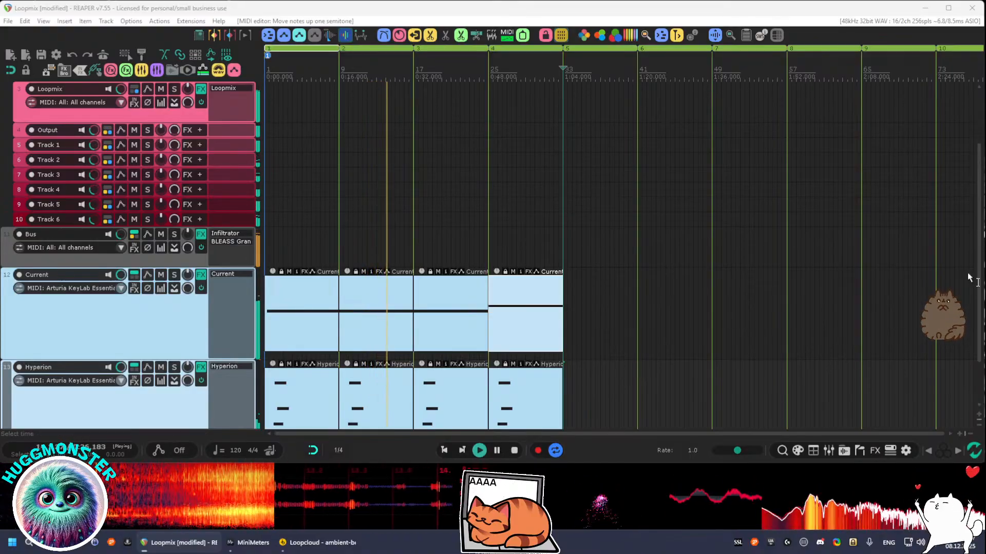
left_click_drag(366, 240, 384, 288)
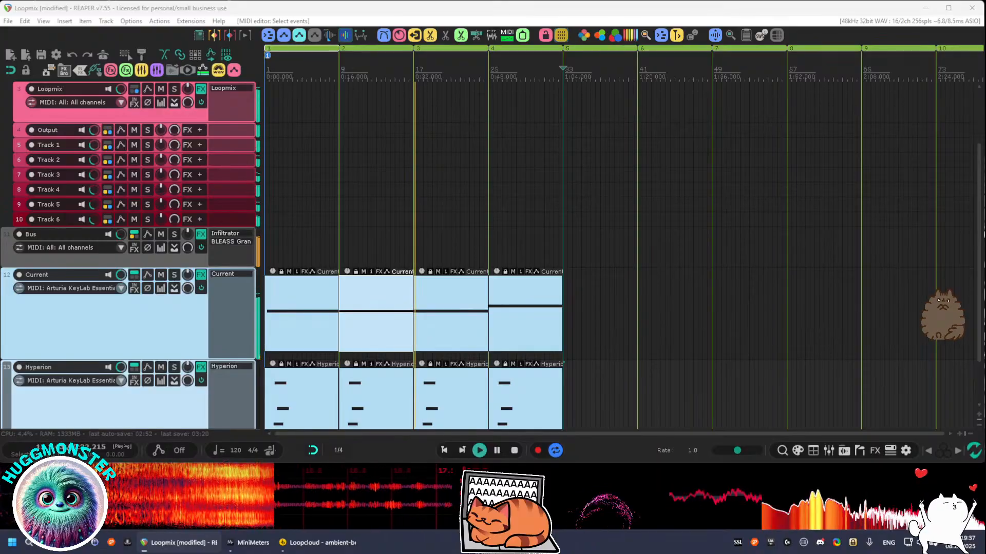
key("Up")
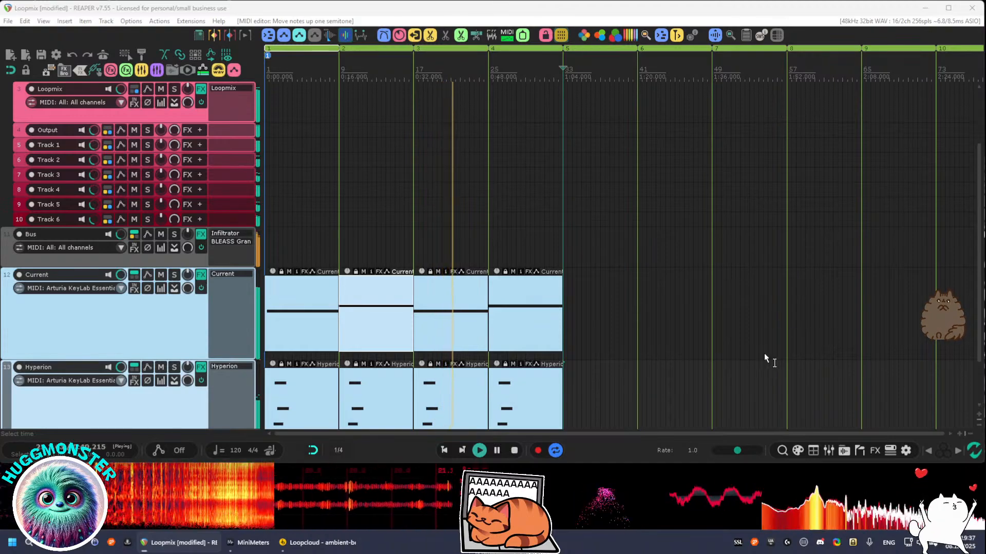
Stop playback and save the project
key("space")
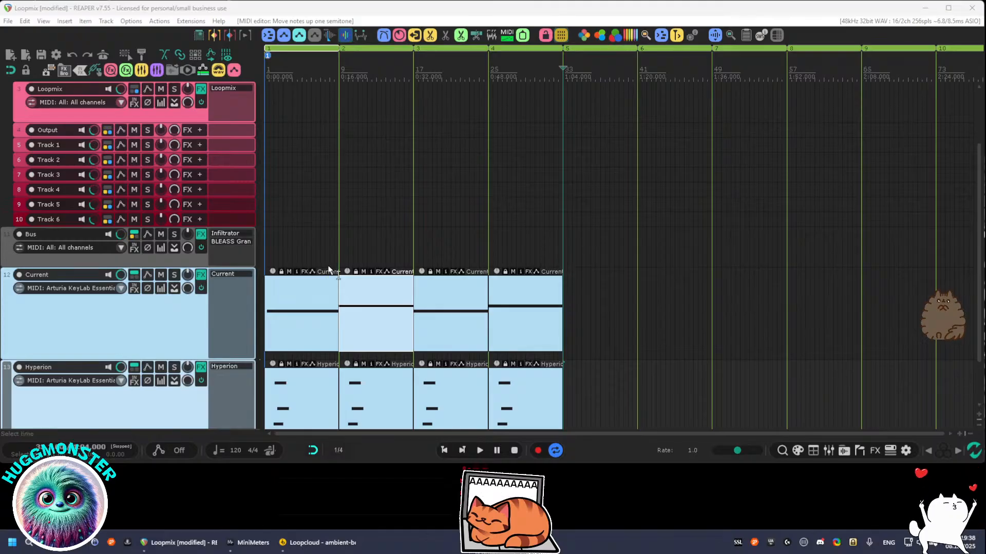
scroll(131, 159, "up", 1)
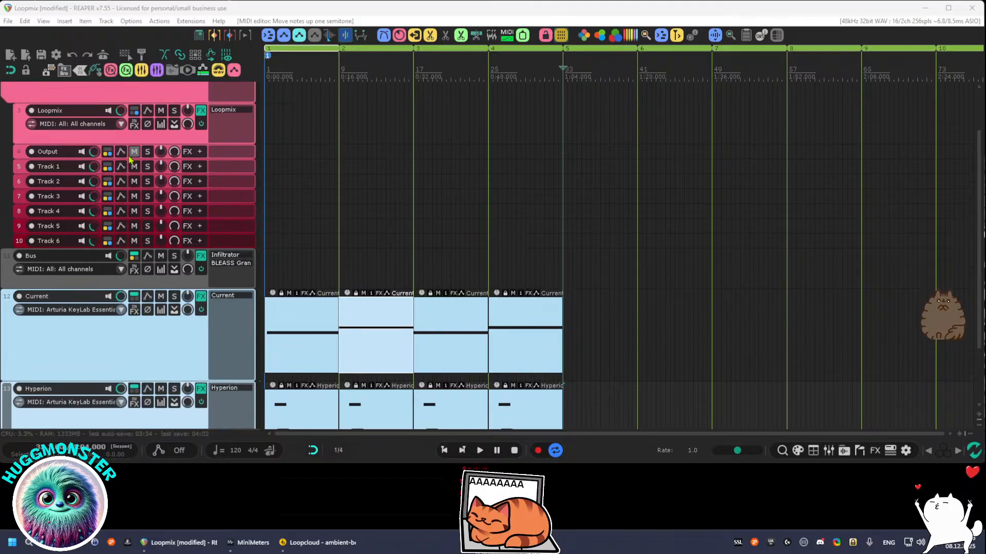
scroll(215, 165, "up", 1)
scroll(137, 137, "up", 1)
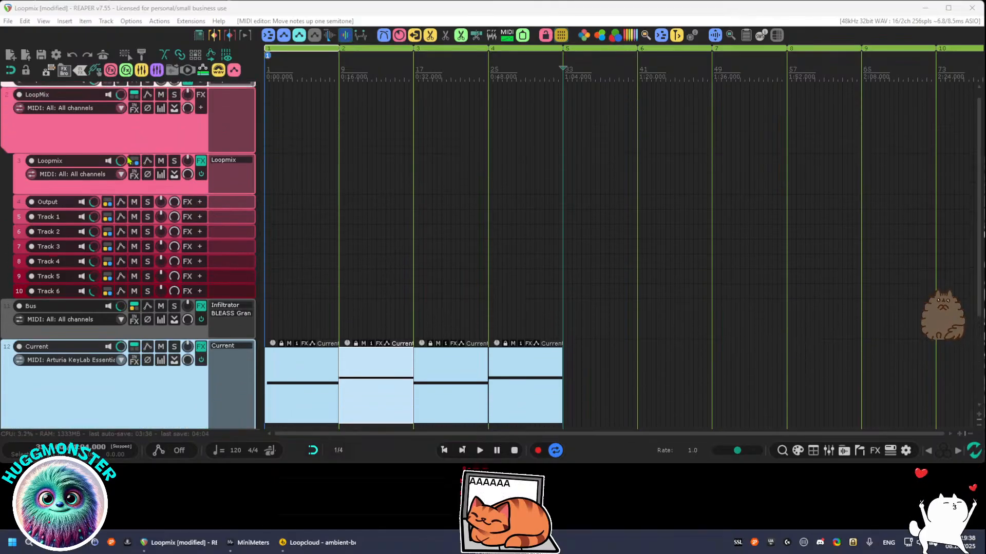
left_click(41, 54)
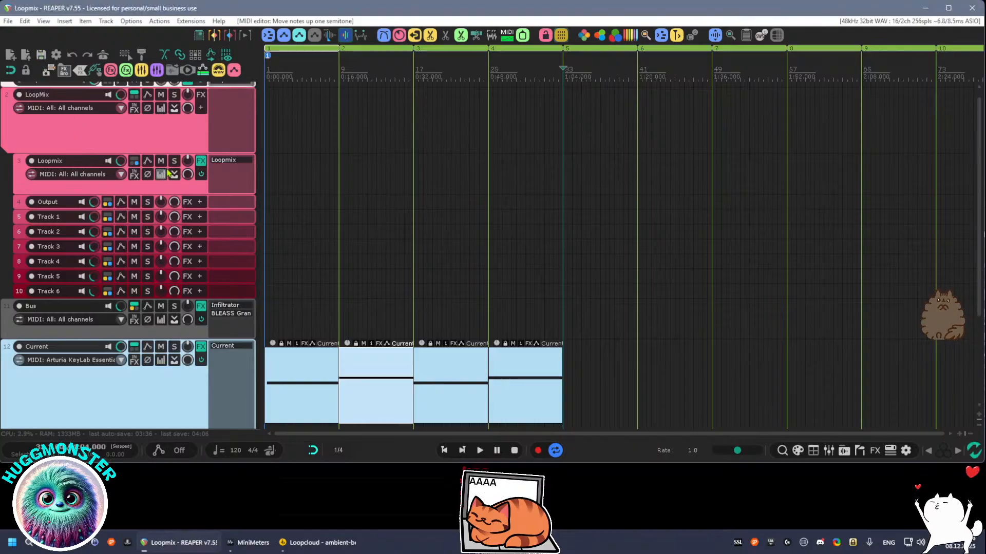
Open the Loopmix plug-in on track 3 and name a new user preset Glitch Beat 01
left_click(223, 160)
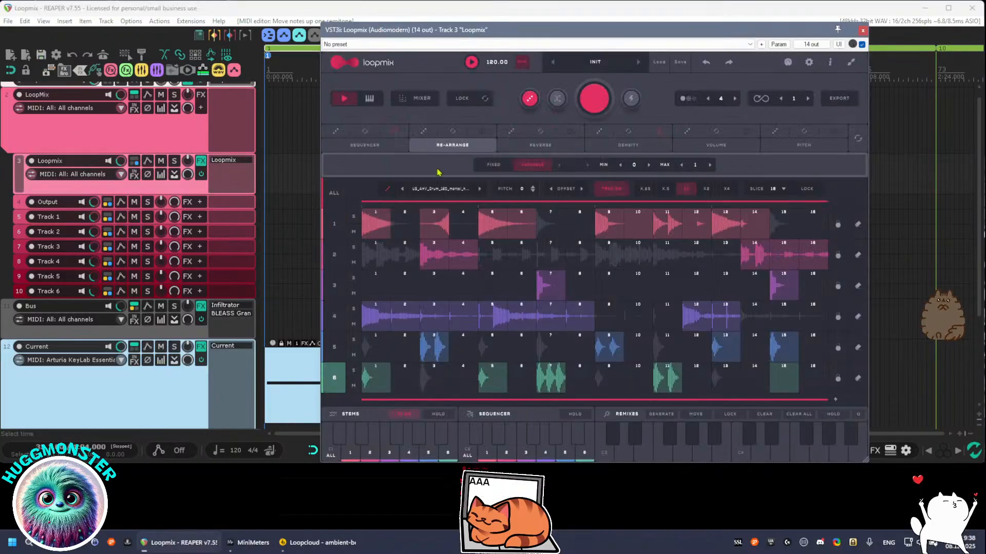
left_click(681, 63)
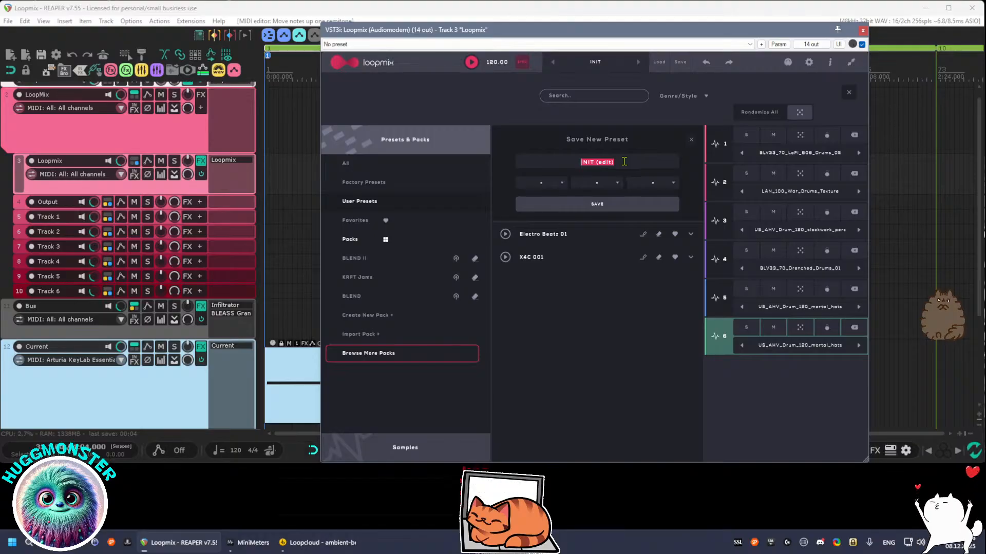
type("Gl")
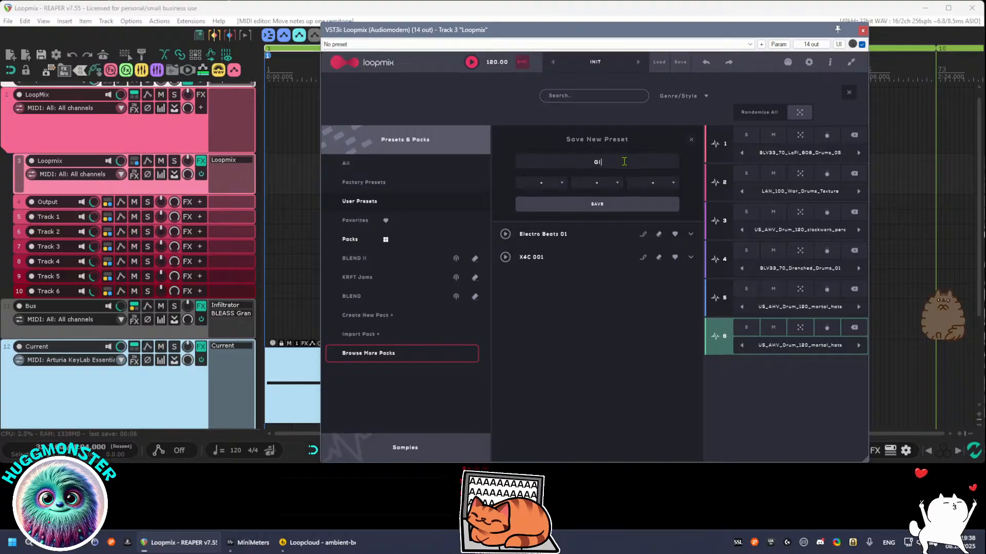
type("itch")
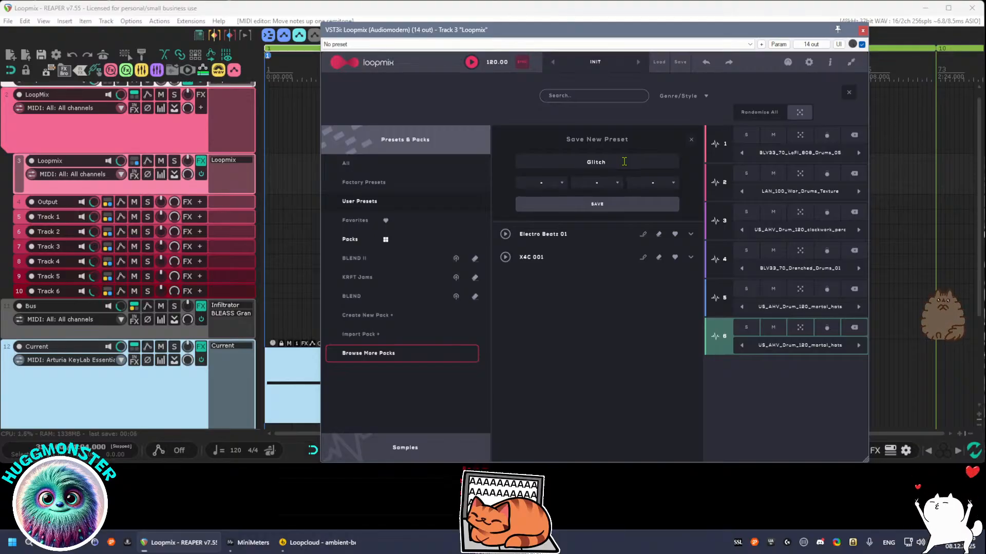
type(" Beat")
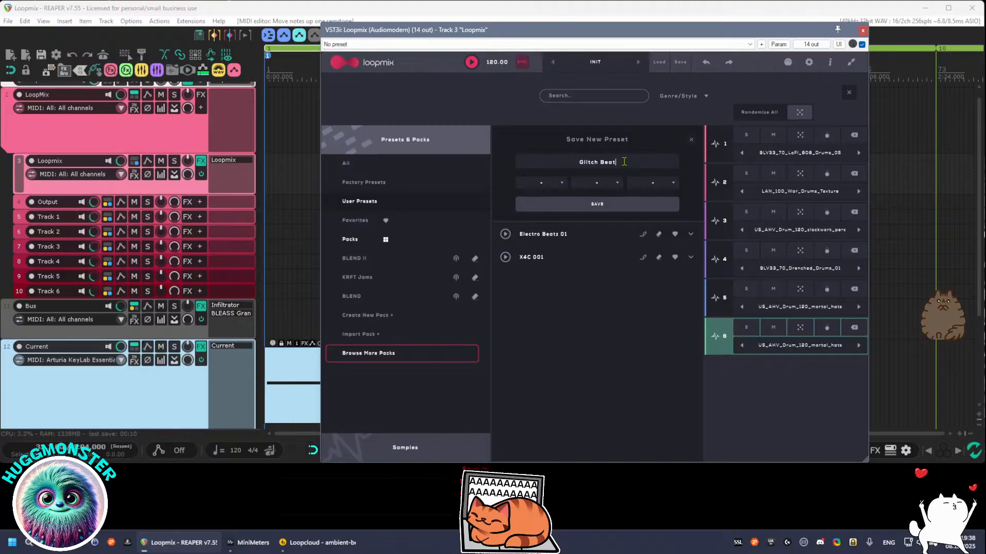
type(" 01")
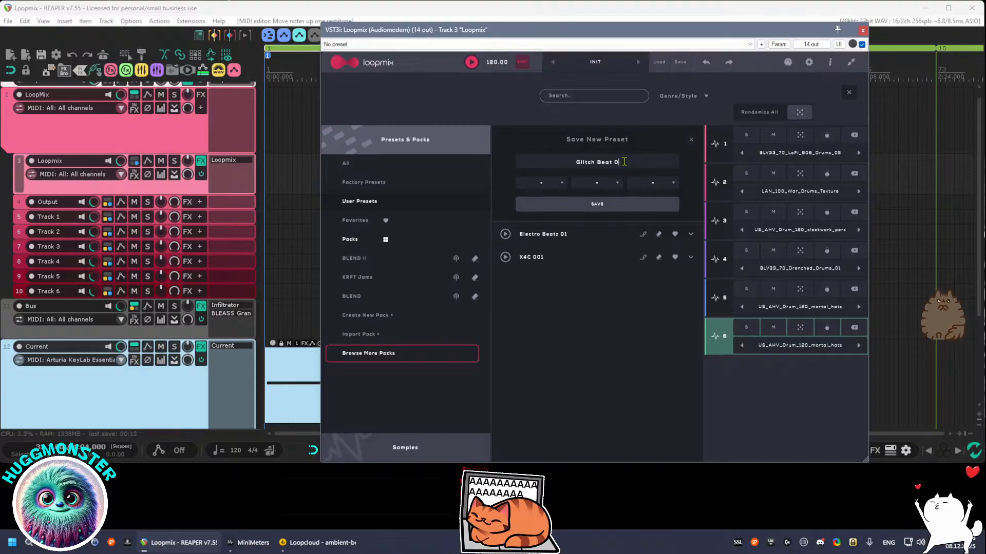
Tag the new preset with the Ambient and Glitch genres, save it and close the Loopmix window
left_click(554, 188)
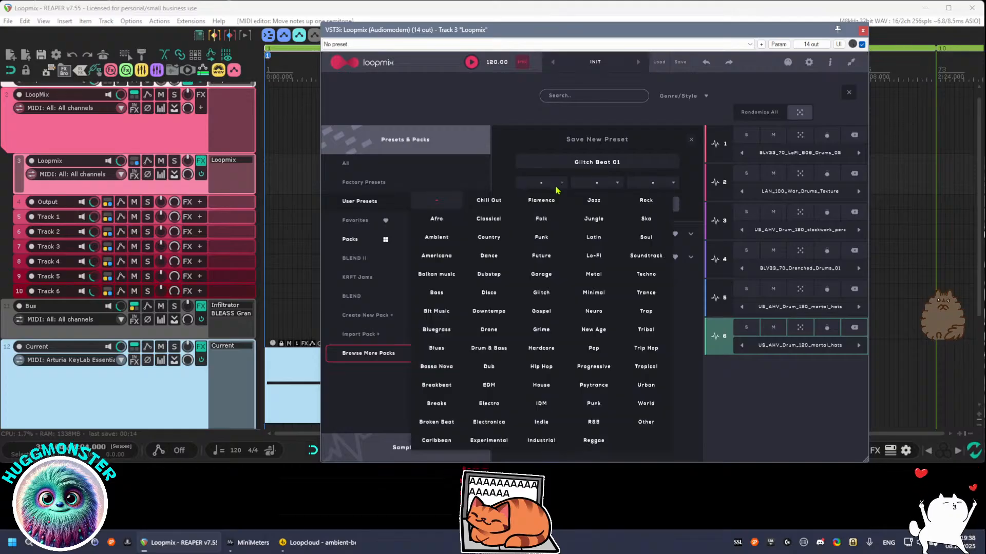
left_click(434, 238)
left_click(596, 186)
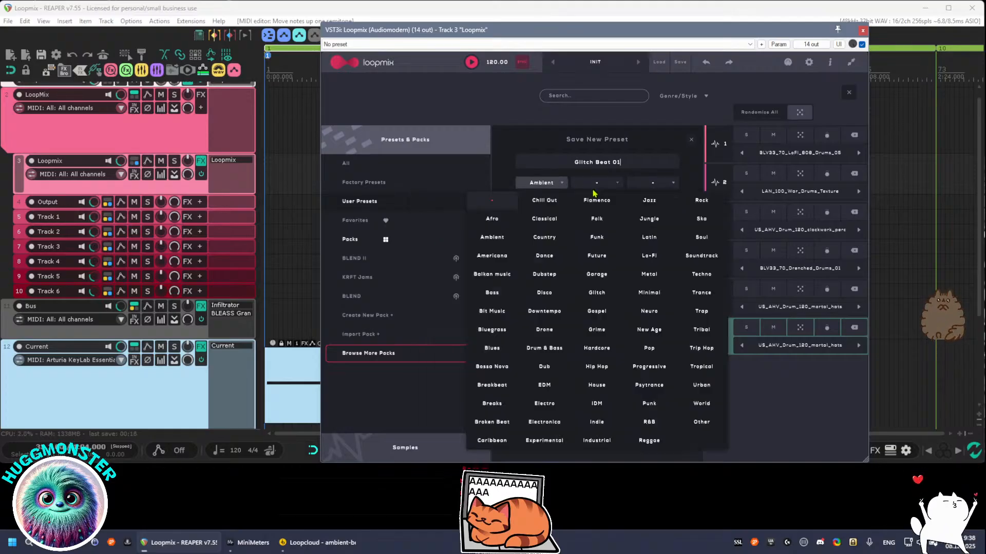
left_click(595, 292)
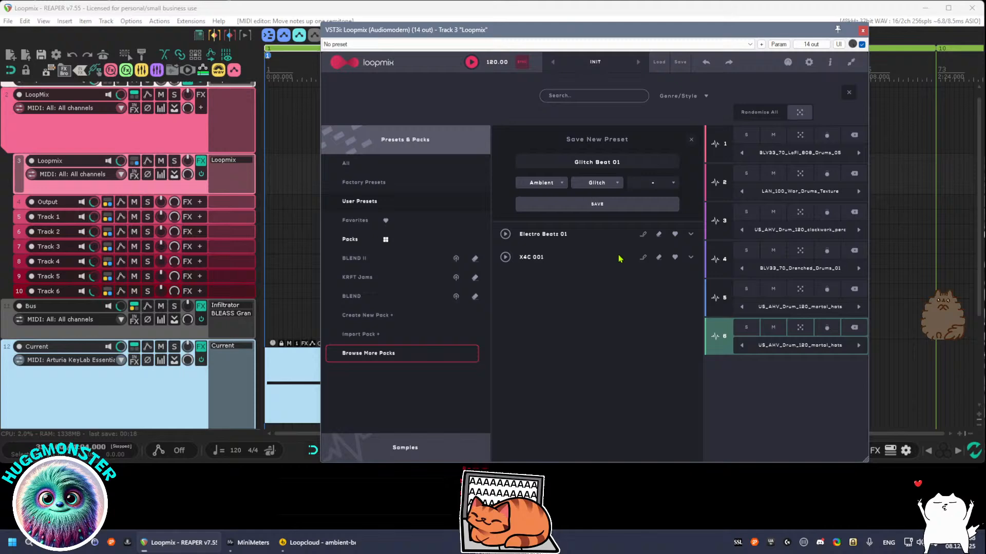
left_click(599, 206)
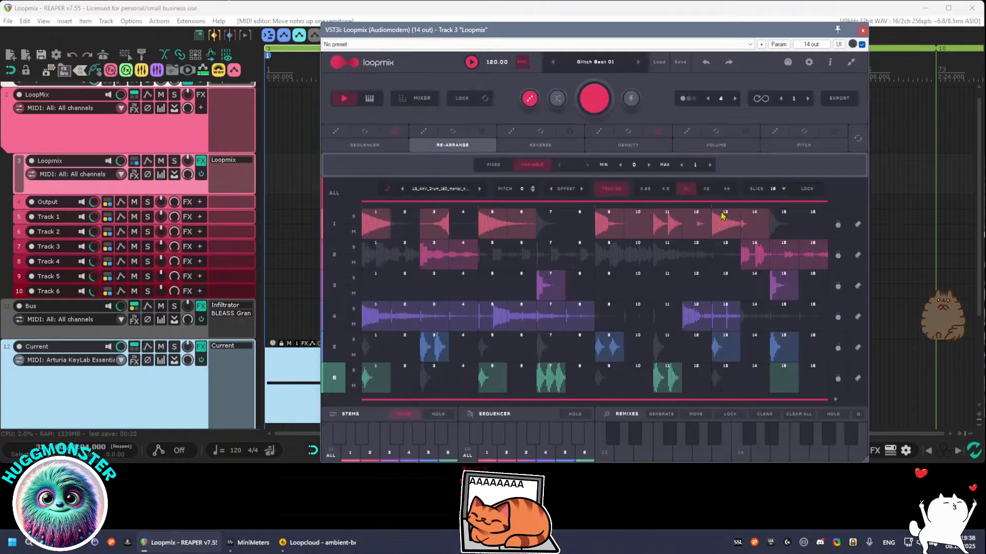
left_click(863, 29)
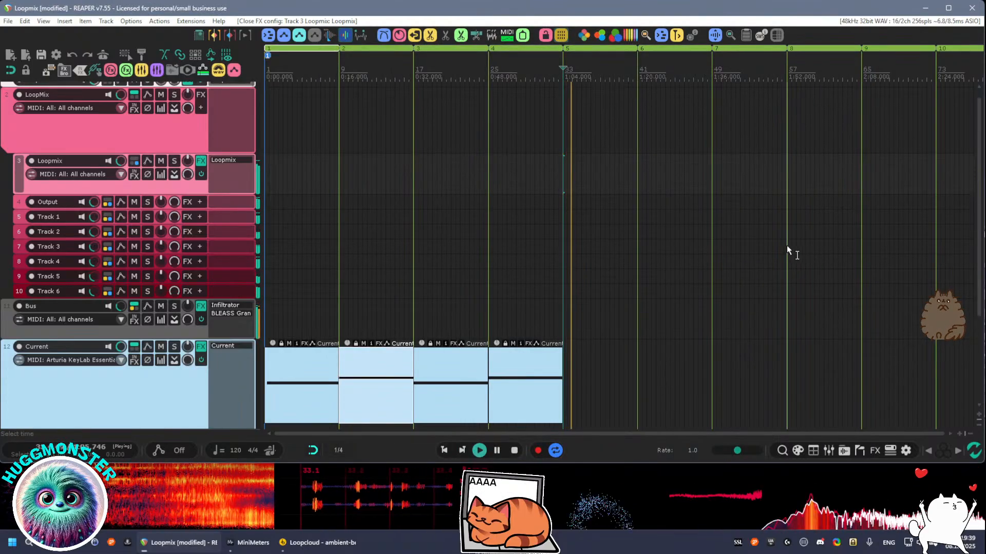
Stop the playback and save the Loopmix project
key("space")
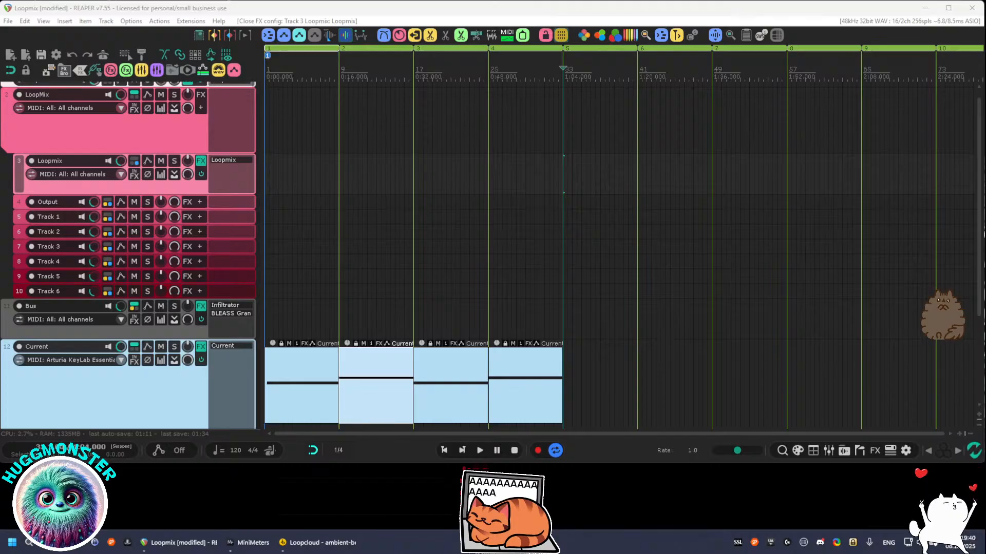
scroll(113, 363, "down", 1)
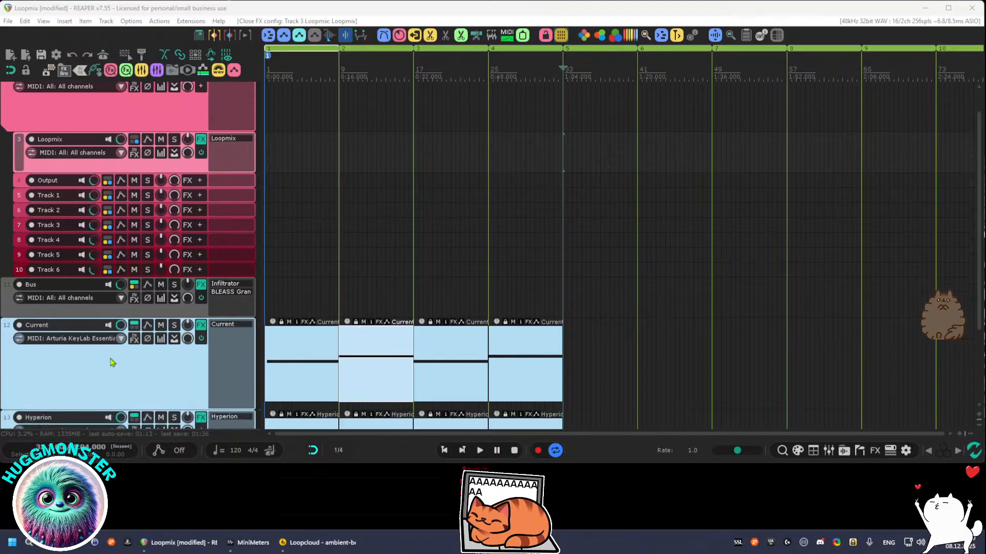
scroll(112, 363, "down", 4)
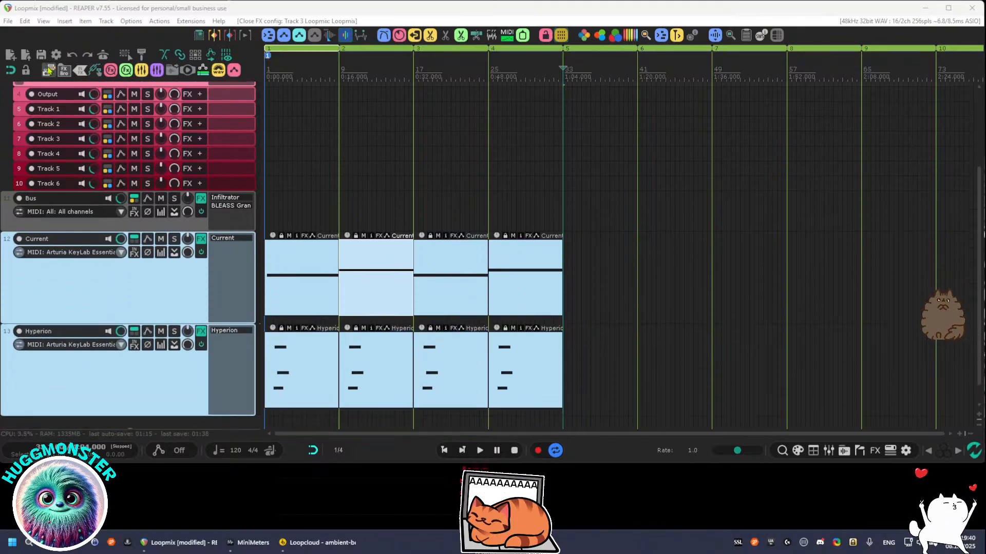
left_click(49, 70)
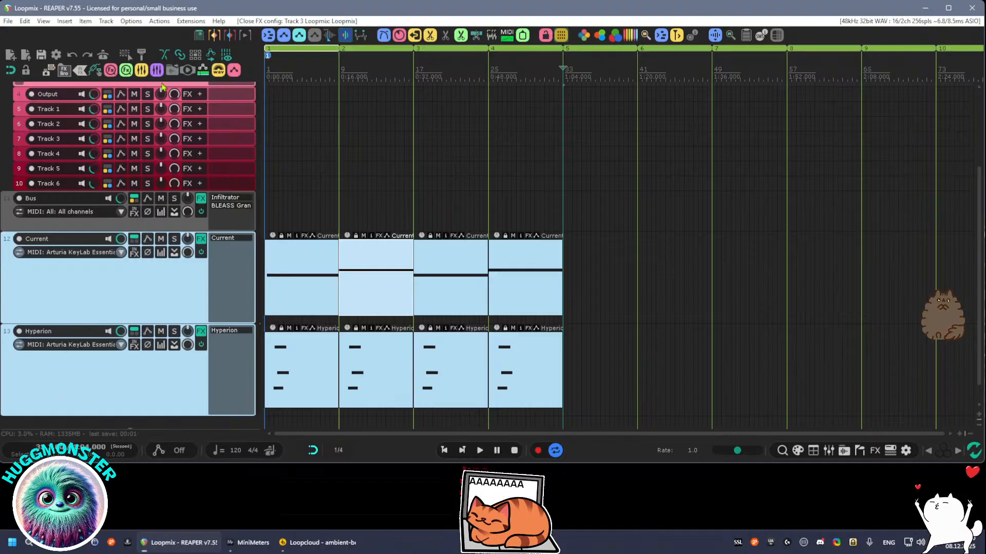
Open the FX browser for the Hyperion track and list the plug-ins by the developer MeldaProduction
scroll(6, 352, "down", 1)
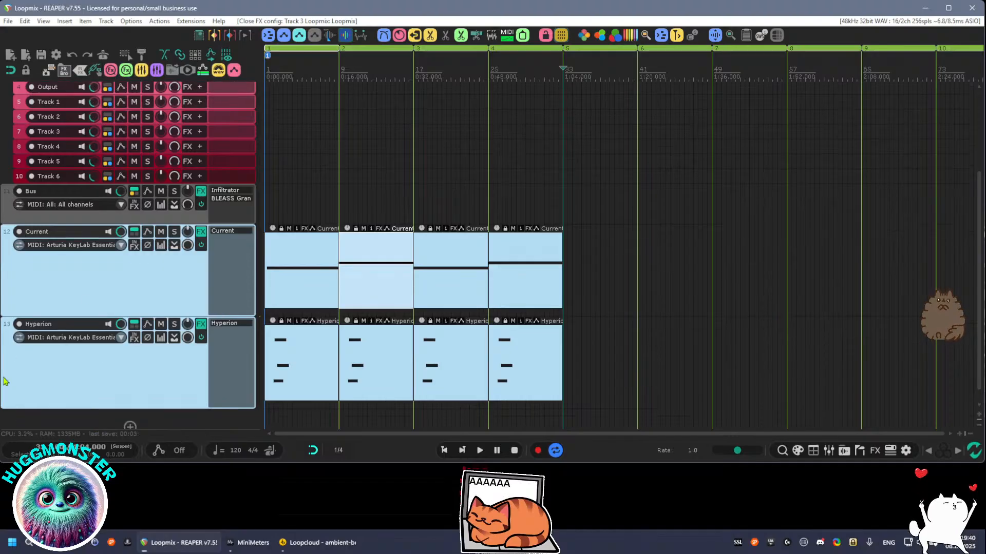
left_click(64, 71)
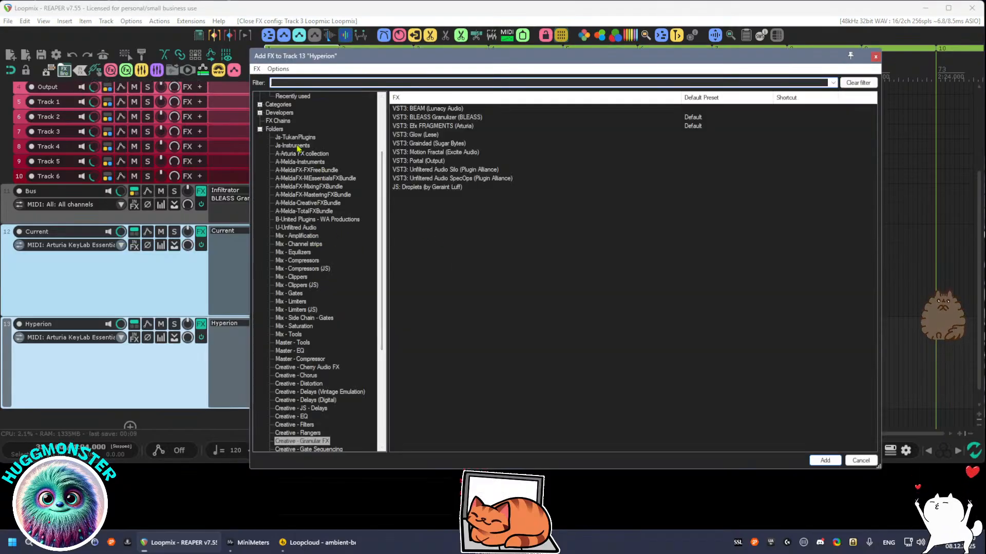
scroll(297, 147, "up", 4)
left_click(261, 203)
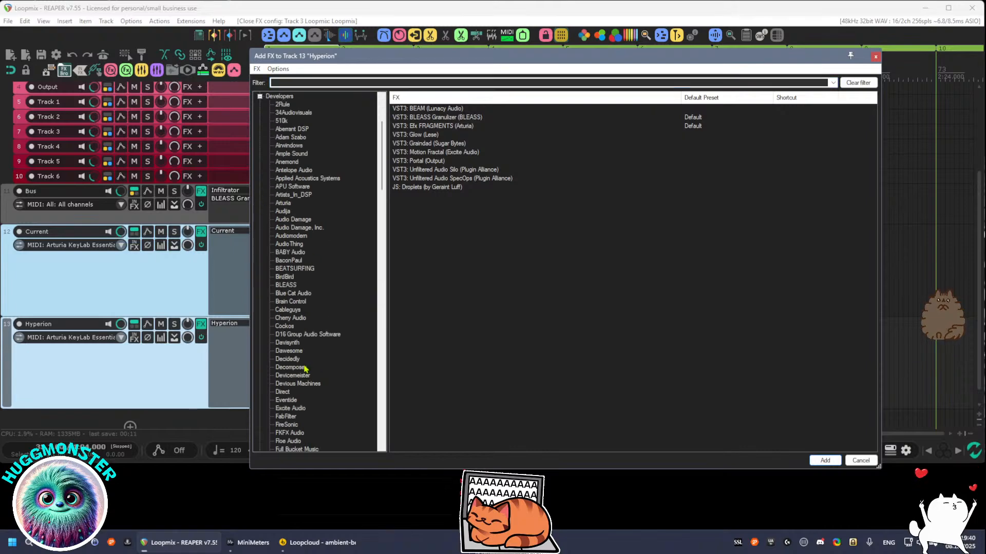
scroll(300, 419, "down", 7)
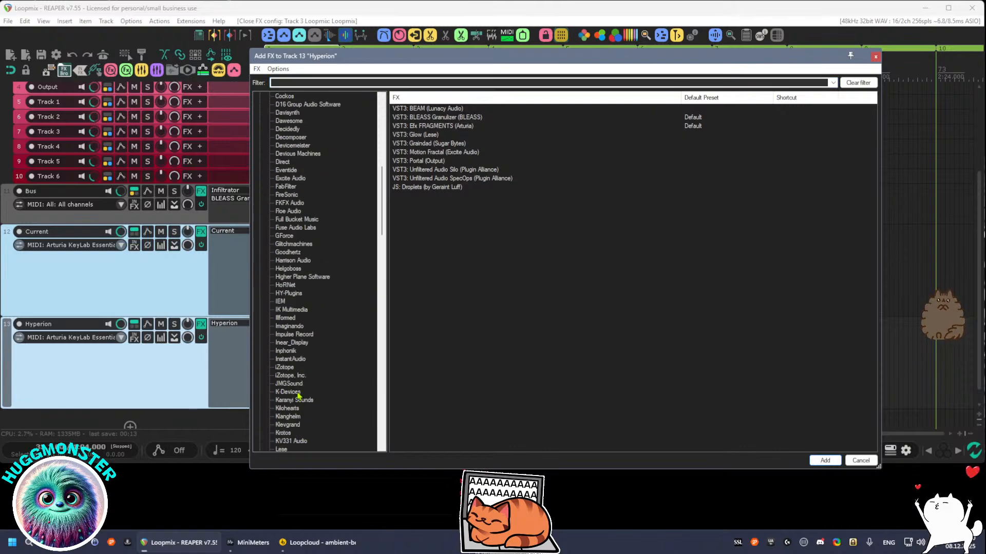
scroll(299, 396, "down", 5)
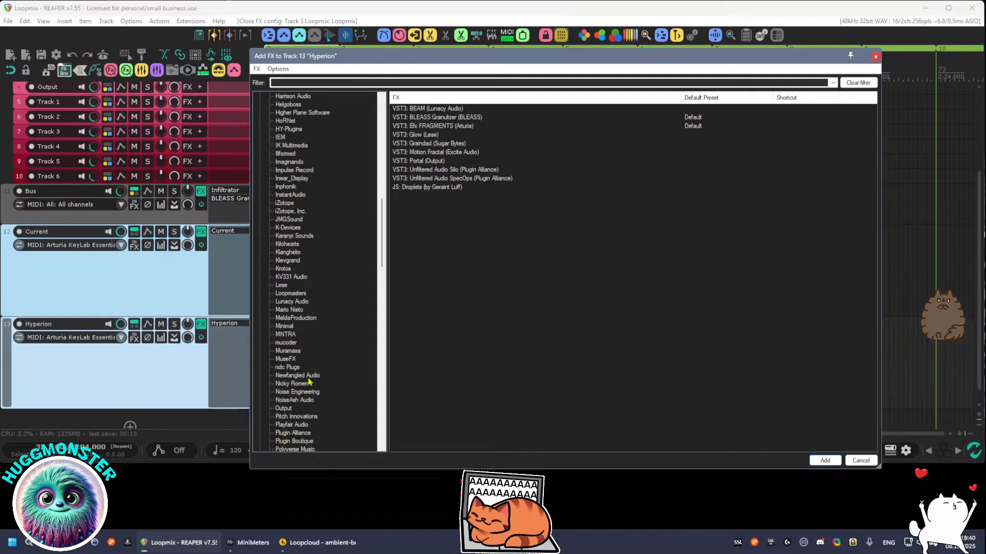
left_click(288, 318)
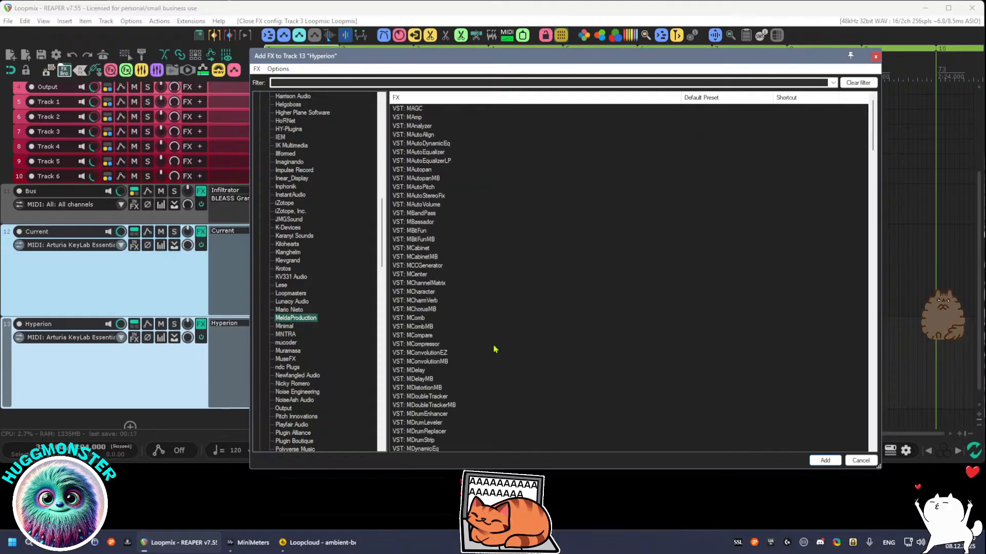
Add the VST3 version of MMicSim to the Hyperion track
scroll(494, 349, "down", 20)
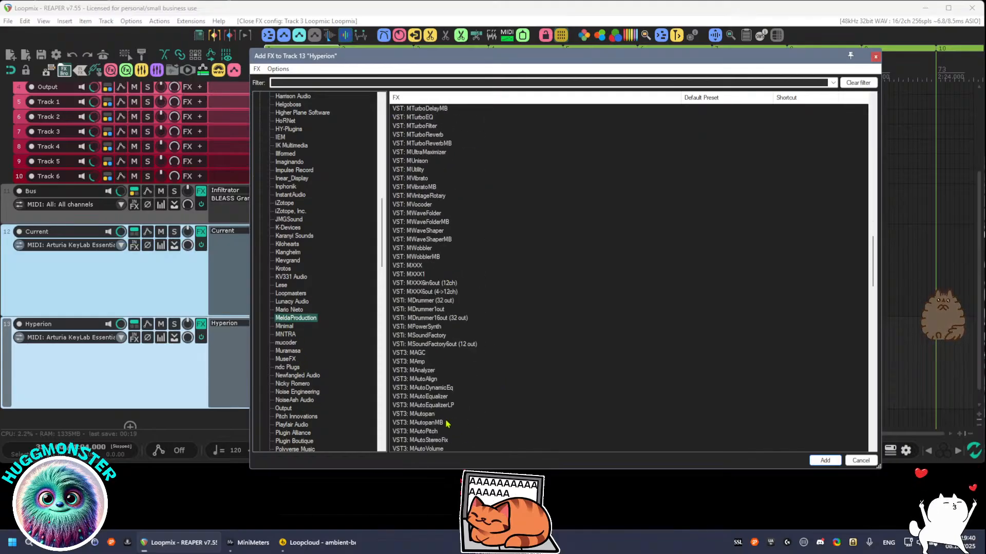
scroll(444, 424, "down", 20)
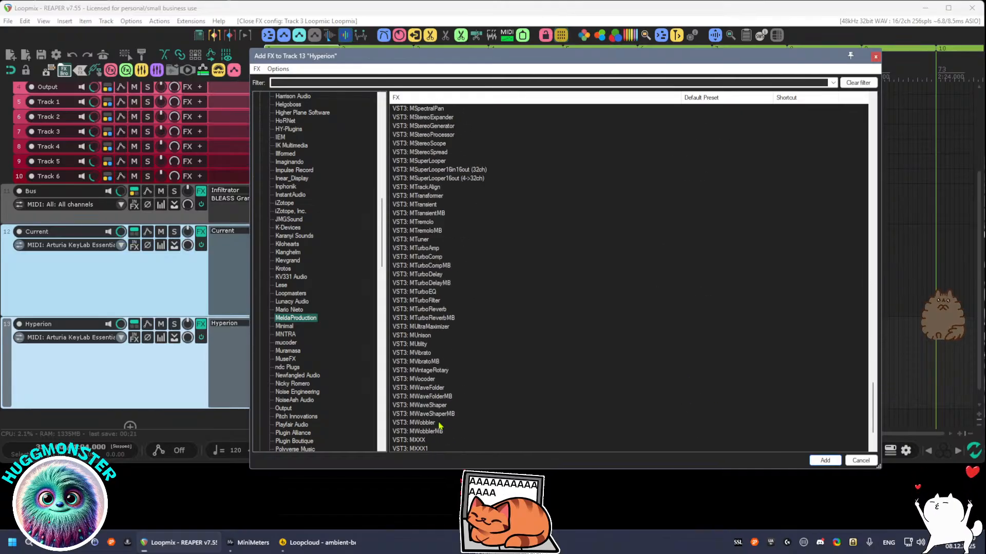
scroll(439, 425, "down", 3)
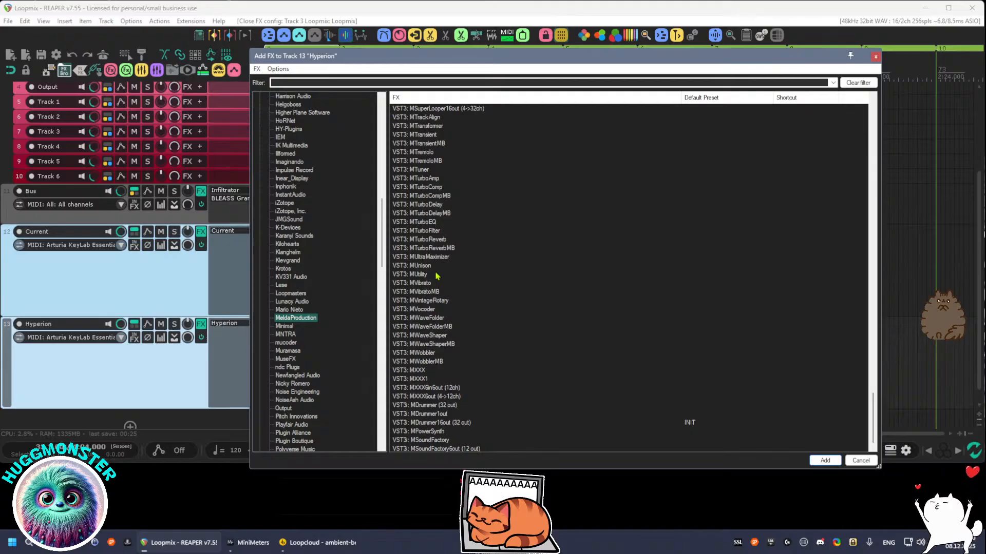
scroll(438, 220, "up", 3)
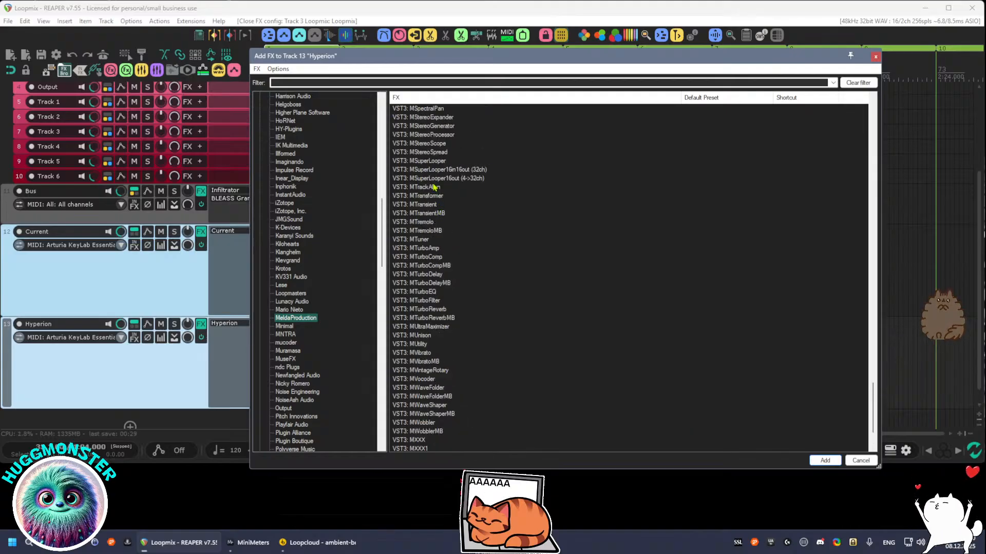
scroll(439, 174, "up", 2)
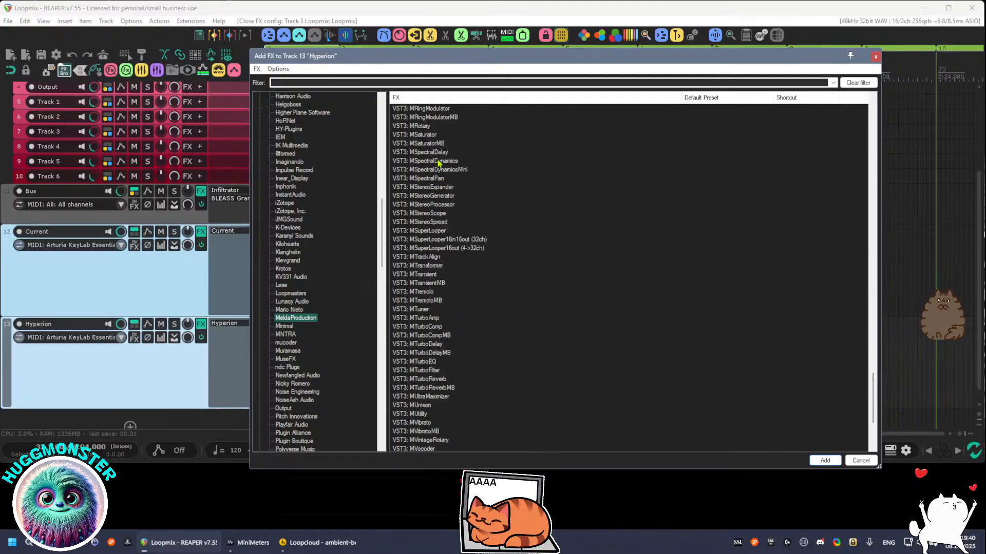
scroll(439, 159, "up", 2)
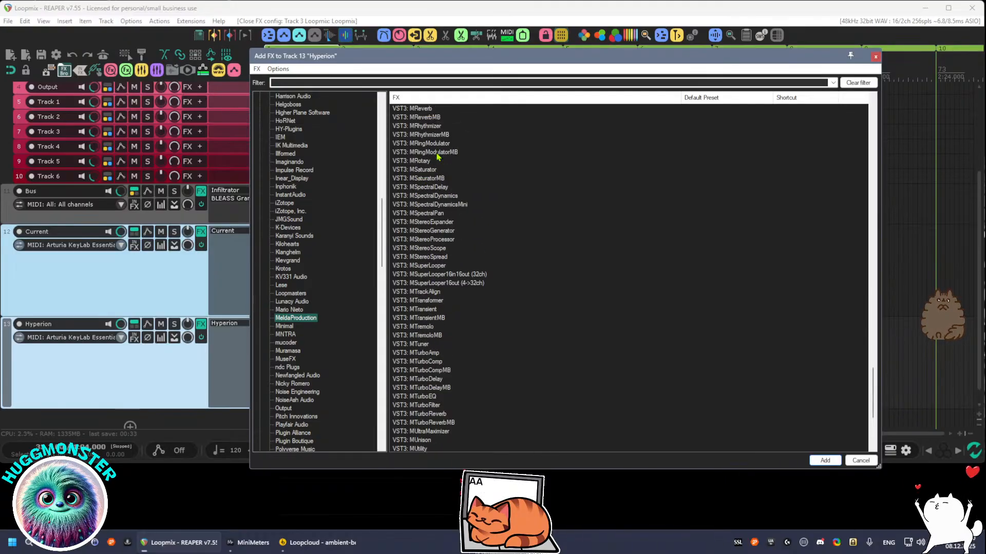
scroll(439, 153, "up", 2)
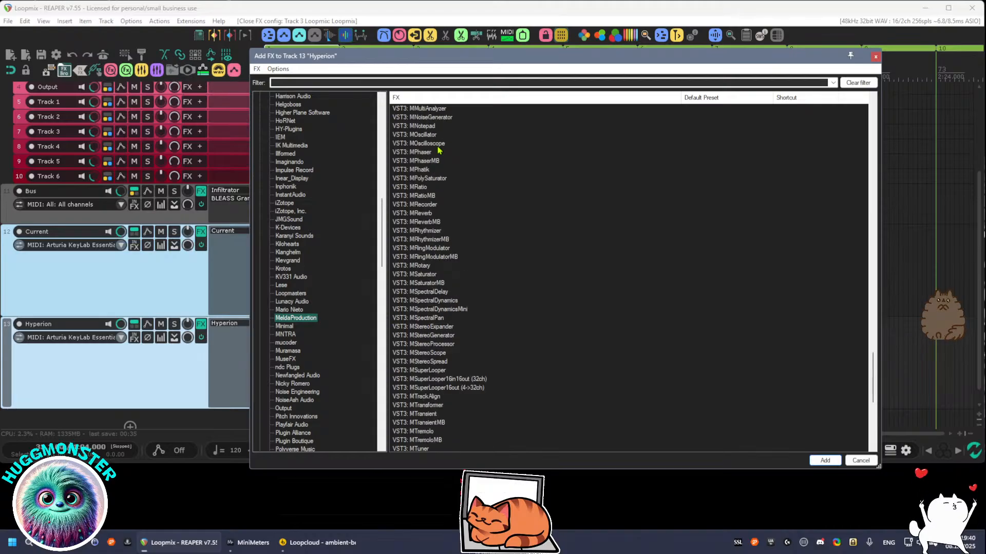
scroll(439, 150, "up", 1)
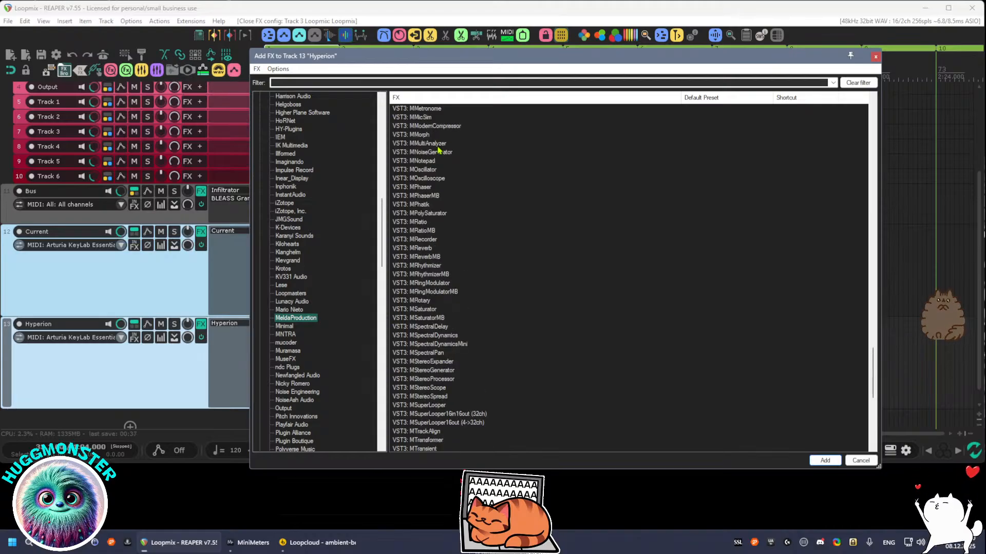
left_click(428, 118)
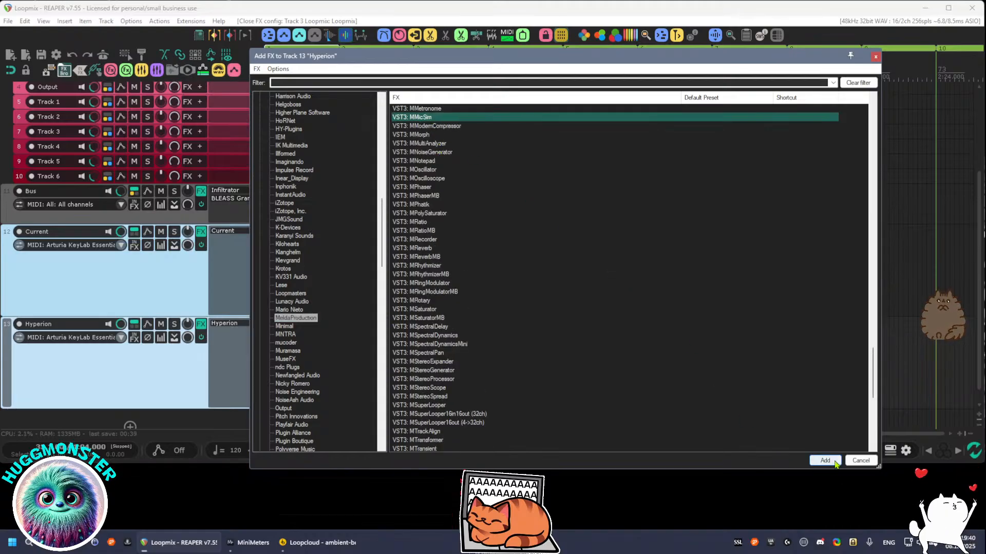
left_click(835, 462)
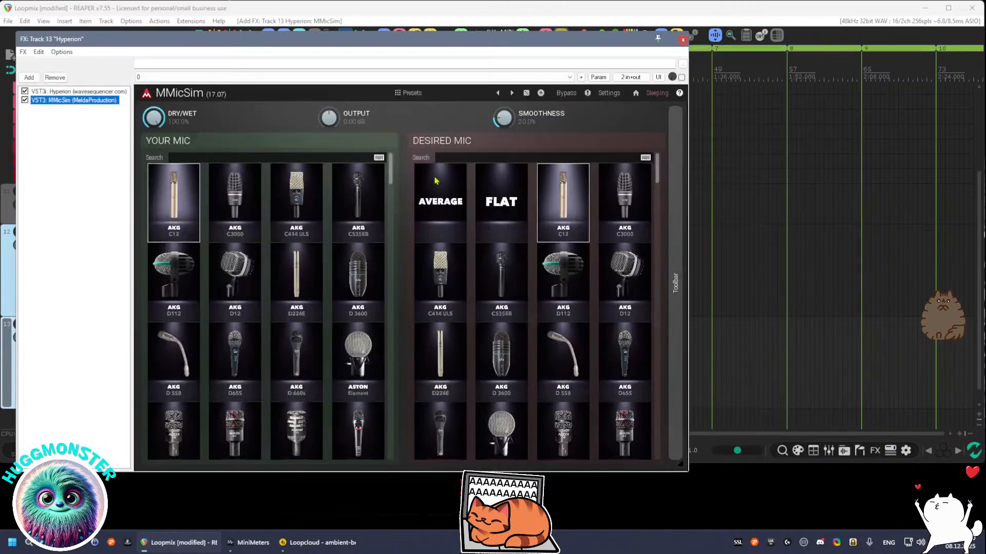
Look through the desired microphone models in MMicSim and close the Hyperion FX chain window
left_click_drag(400, 45, 588, 38)
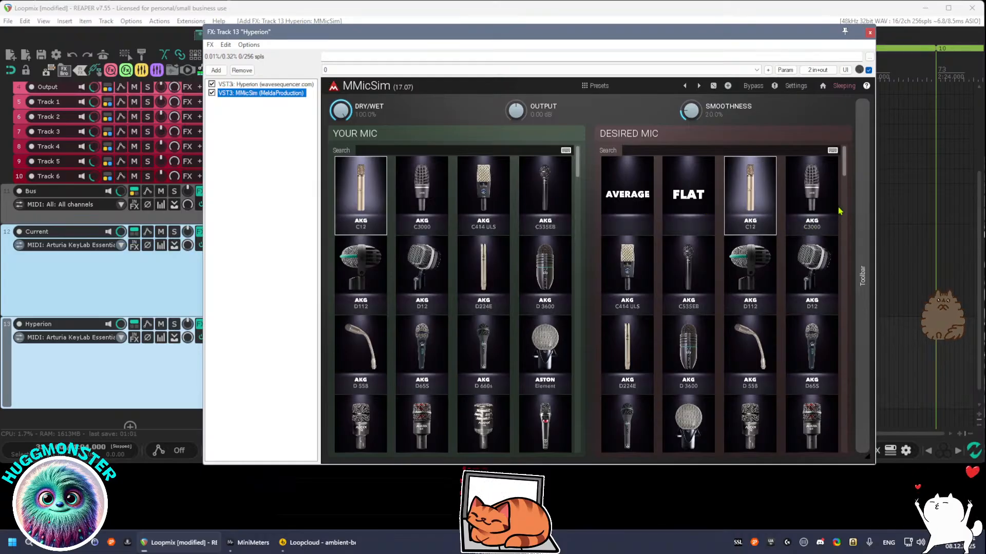
left_click_drag(843, 168, 843, 320)
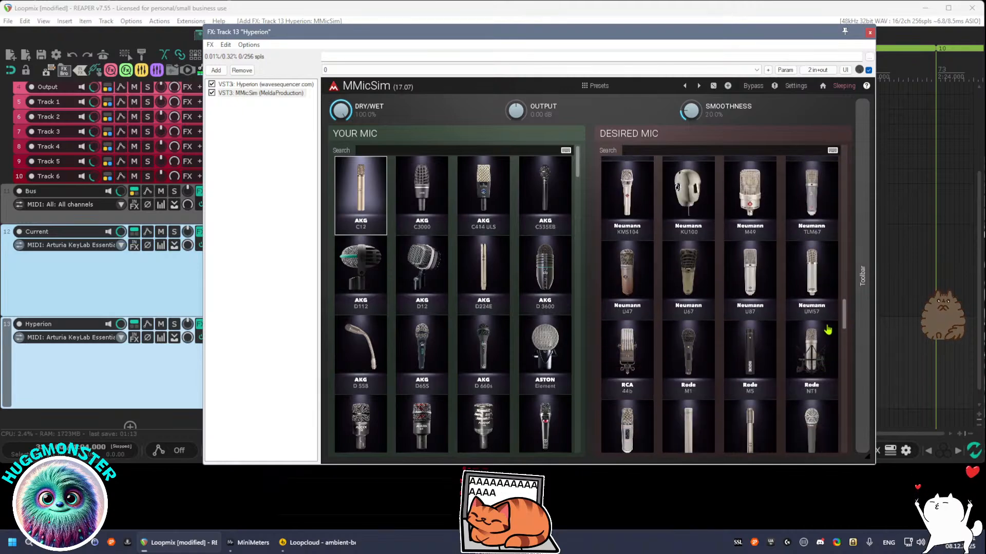
left_click_drag(842, 323, 842, 159)
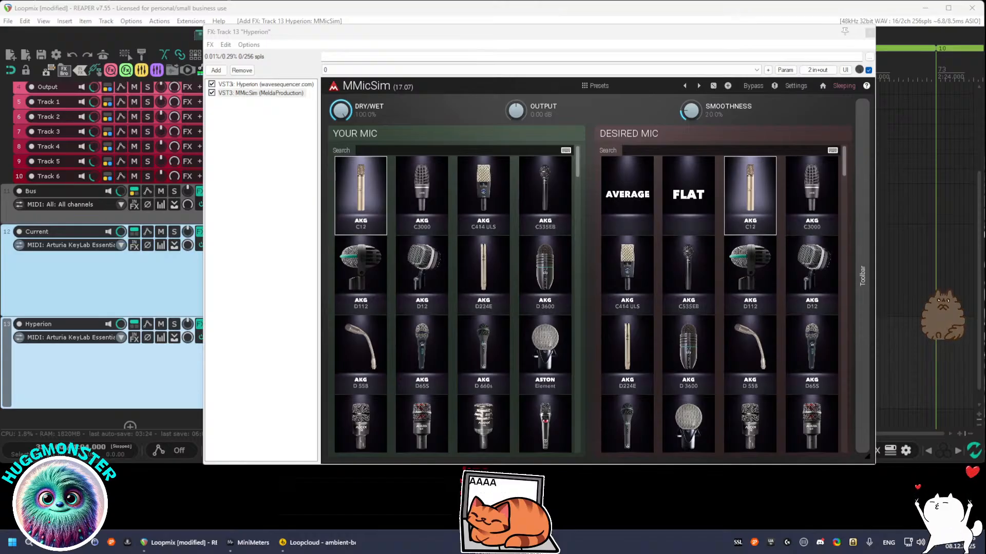
left_click(869, 32)
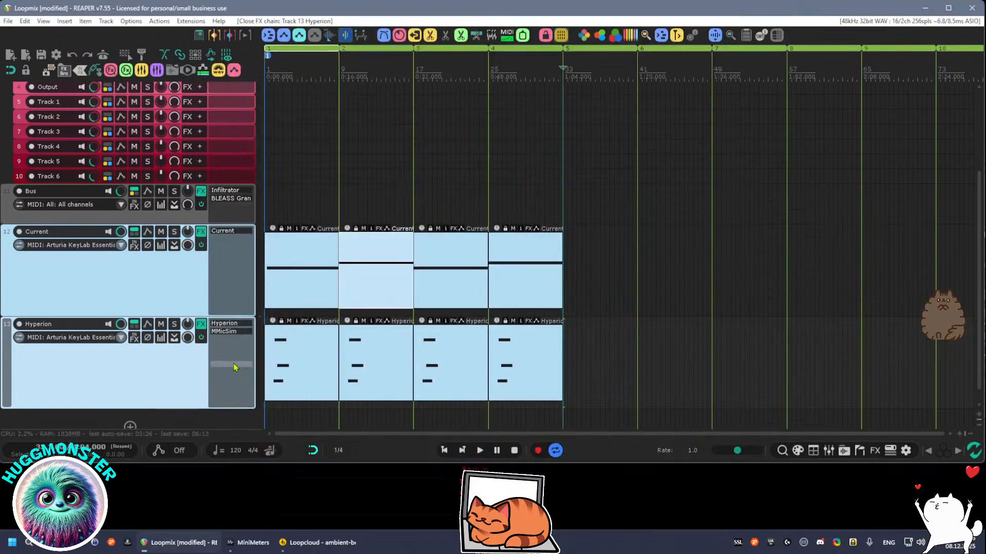
Remove MMicSim from the Hyperion track and save the project
left_click(224, 333, "alt")
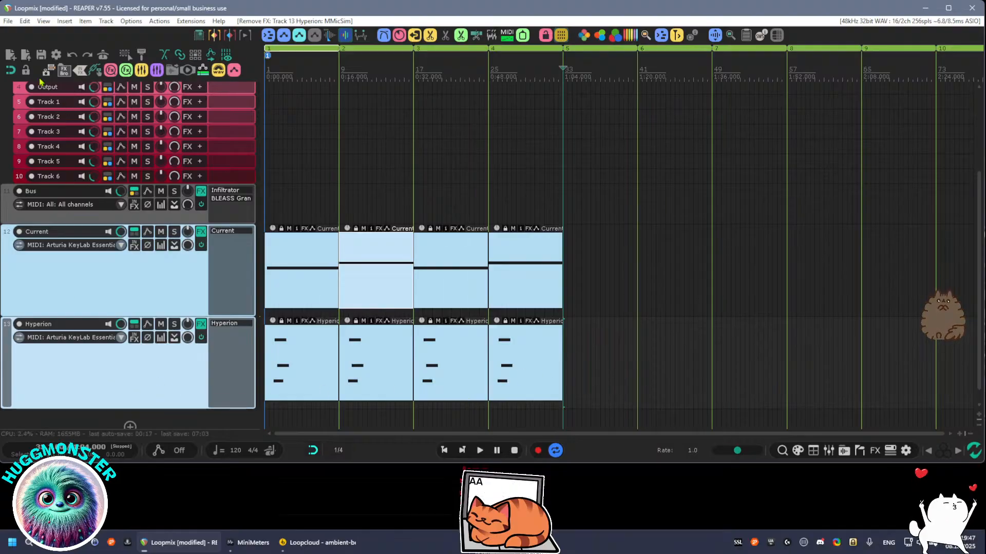
left_click(41, 55)
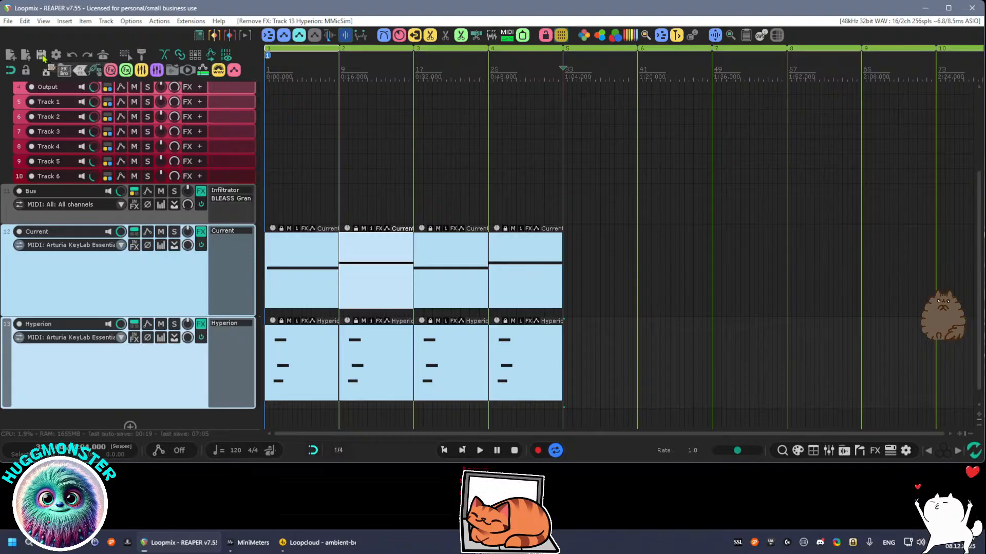
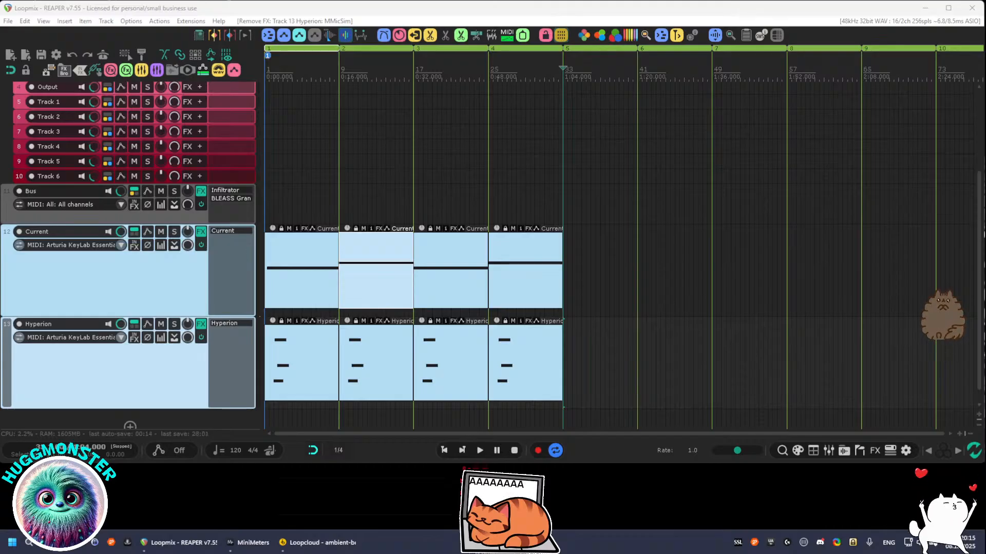
Look at the Glitch Beat 01 pattern in the Loopmix plug-in on track 3 and close its window
left_click(586, 12)
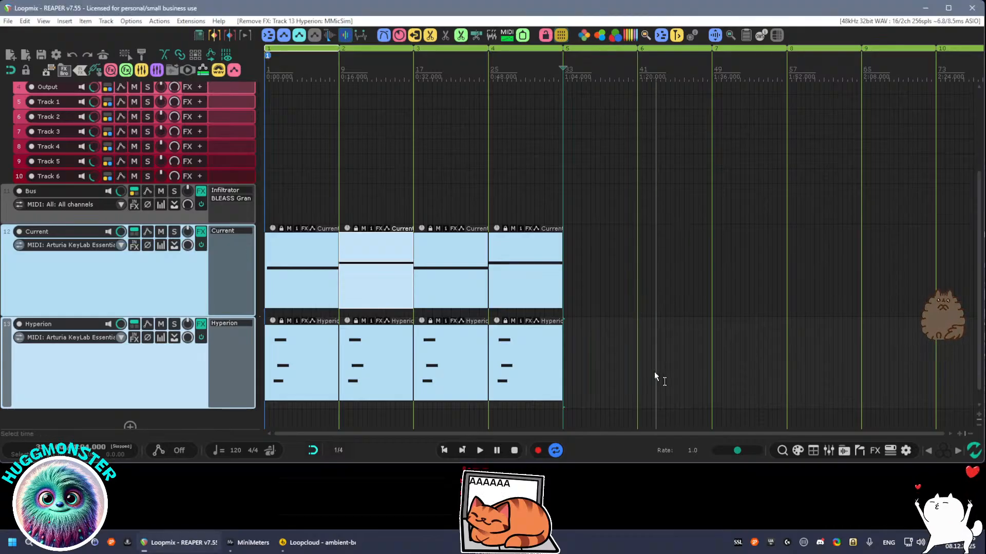
scroll(310, 173, "up", 3)
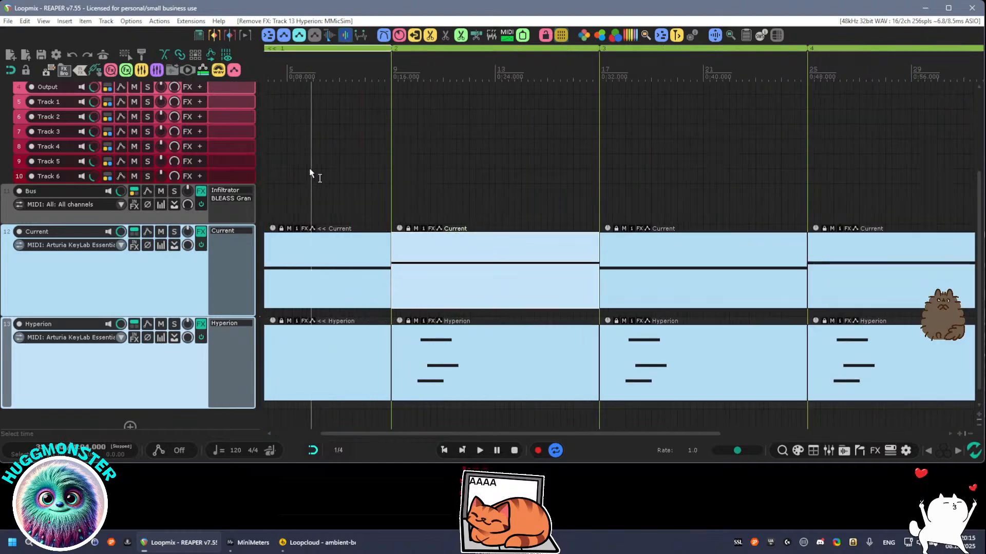
scroll(311, 176, "down", 3)
scroll(365, 154, "up", 3)
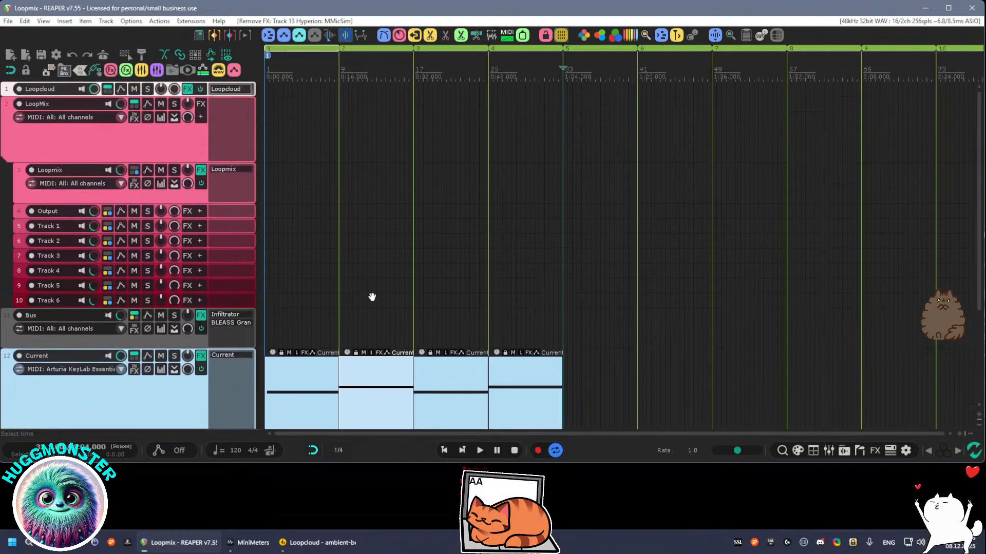
left_click(224, 167)
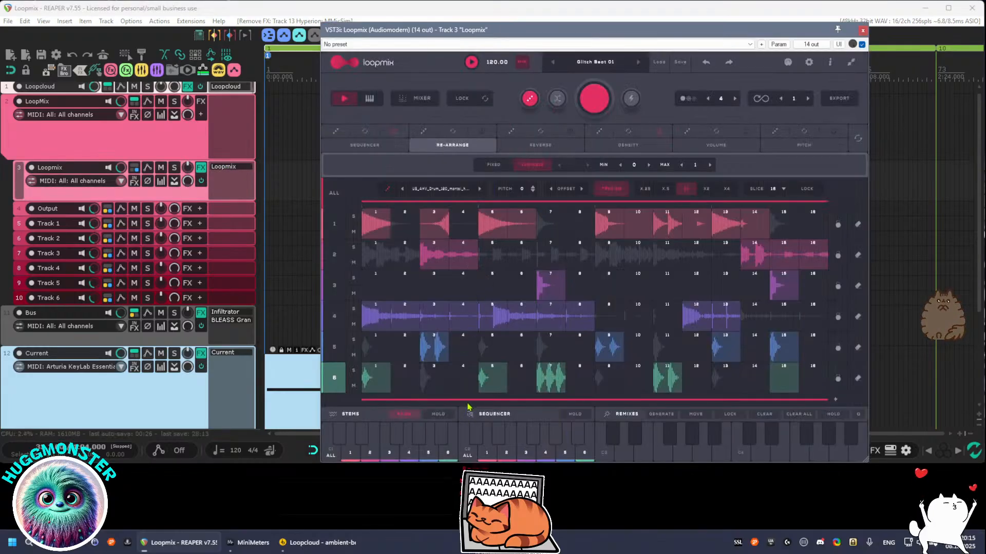
left_click(863, 30)
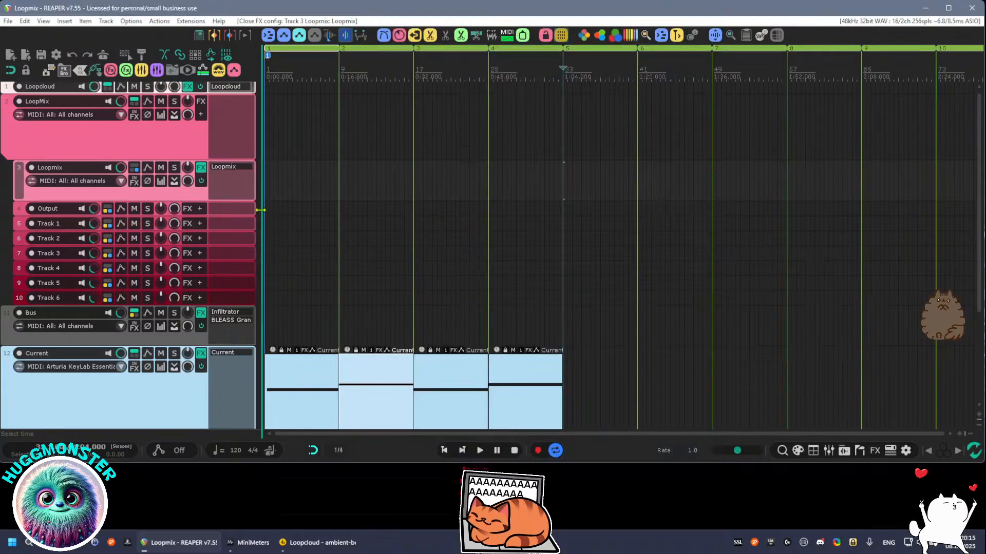
Insert a MIDI item with one long note across region 1 on the Loopmix track and duplicate it through regions 2 to 4
left_click(286, 51)
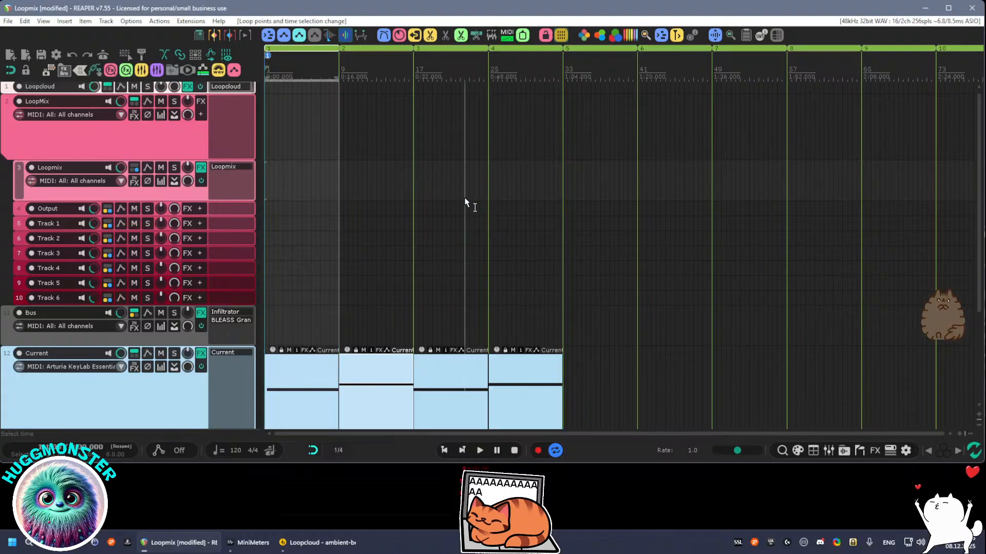
left_click(507, 35)
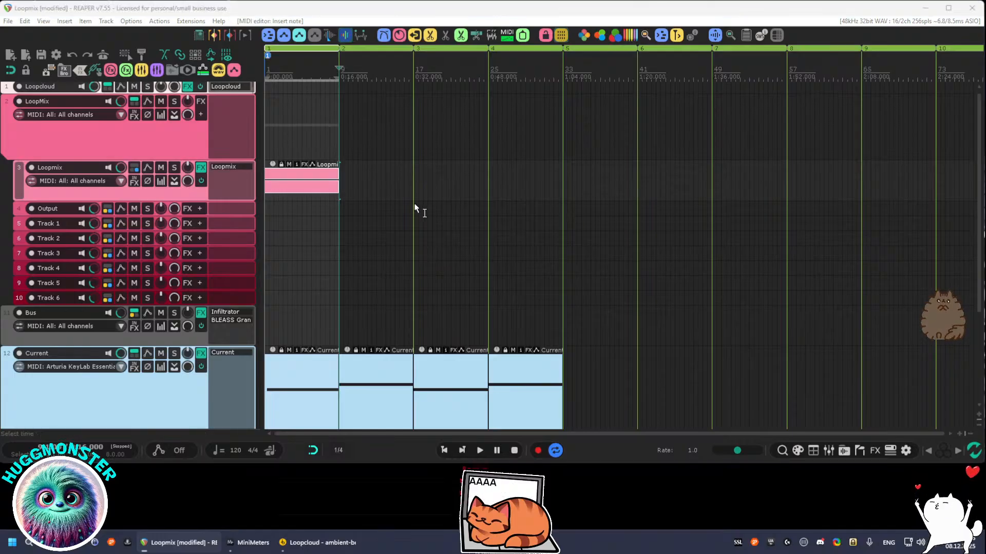
left_click(339, 179)
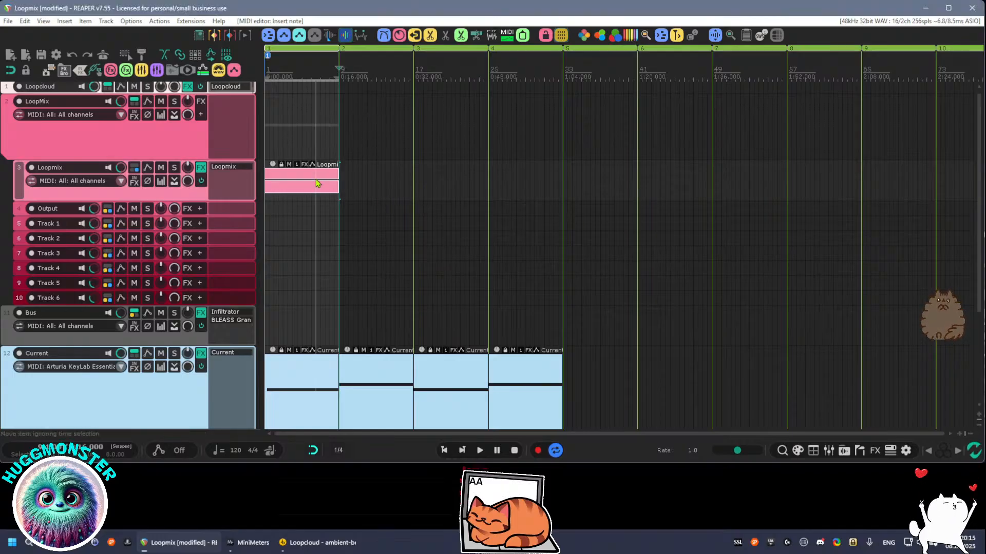
mouse_move(311, 182)
left_mouse_down()
mouse_move(314, 193)
mouse_move(394, 201)
left_mouse_up()
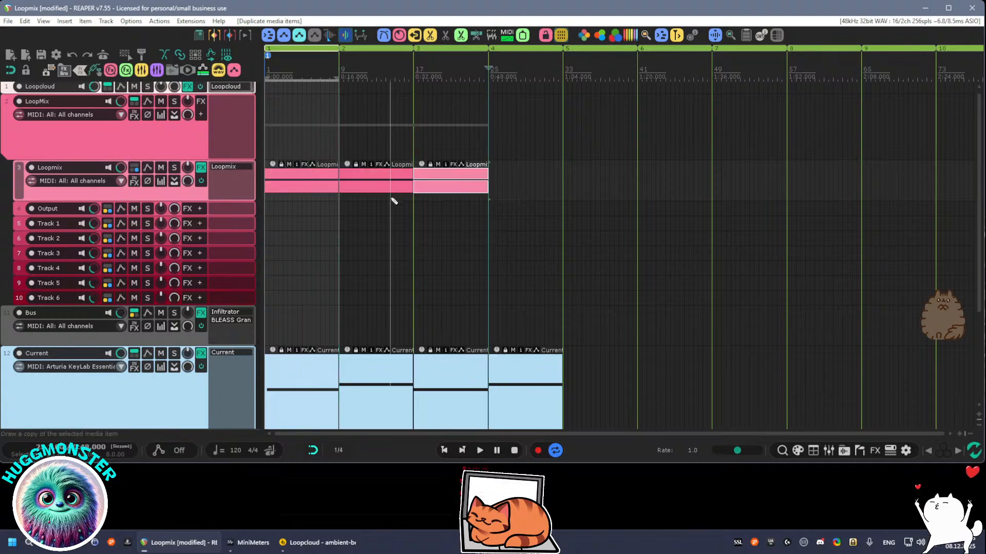
key("ctrl+d")
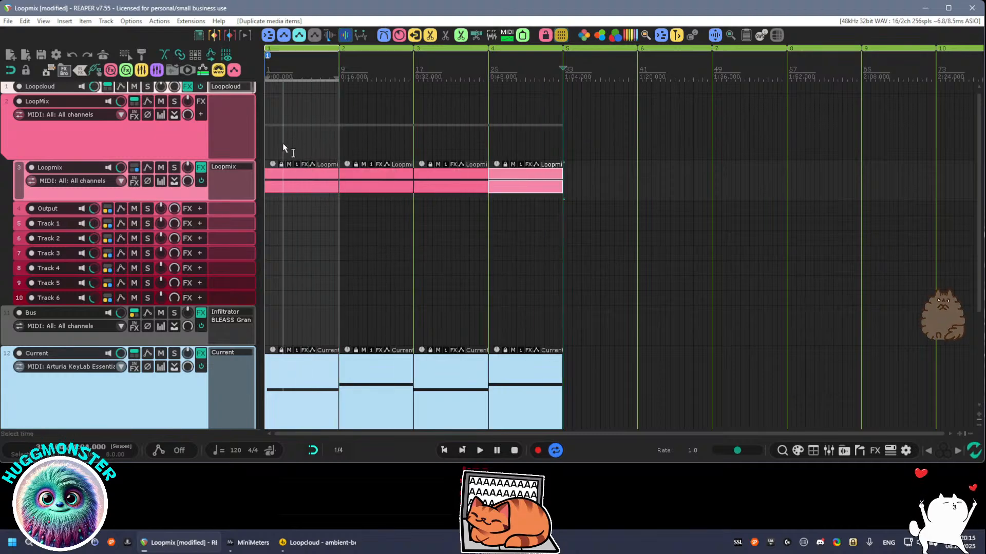
Set the time selection to region 5, check the Loopmix plug-in, and insert a MIDI item with a long note there on the Loopmix track
left_click(588, 50)
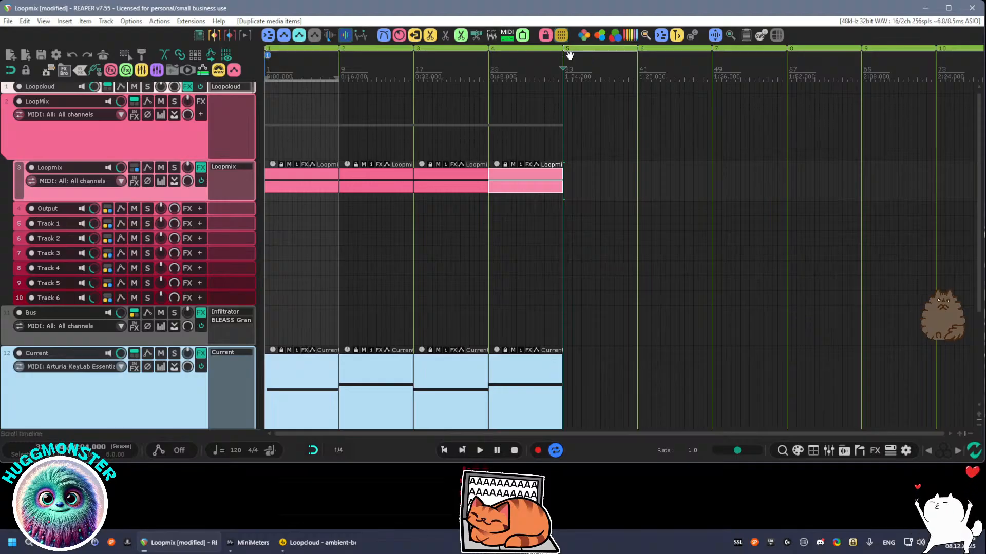
double_click(599, 51)
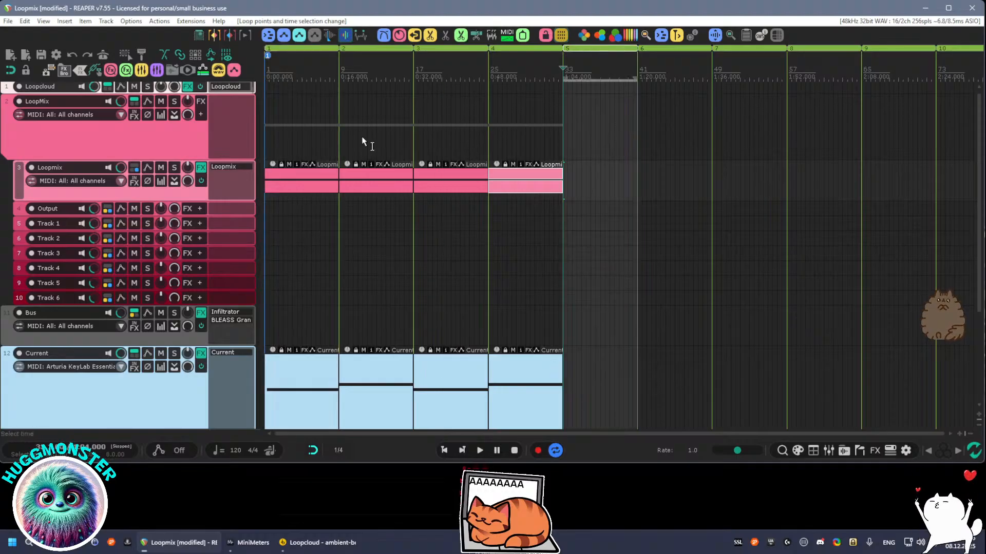
left_click(236, 174)
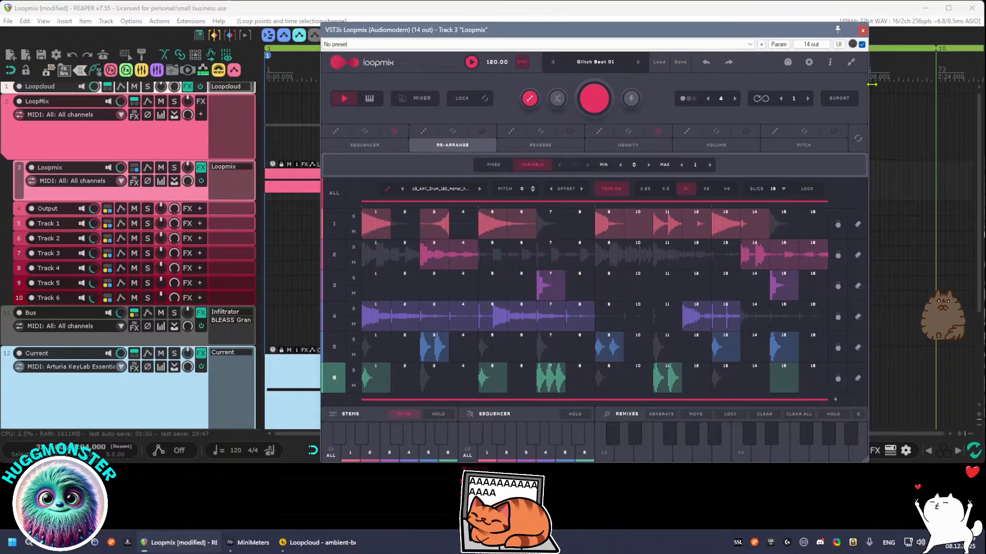
left_click(861, 32)
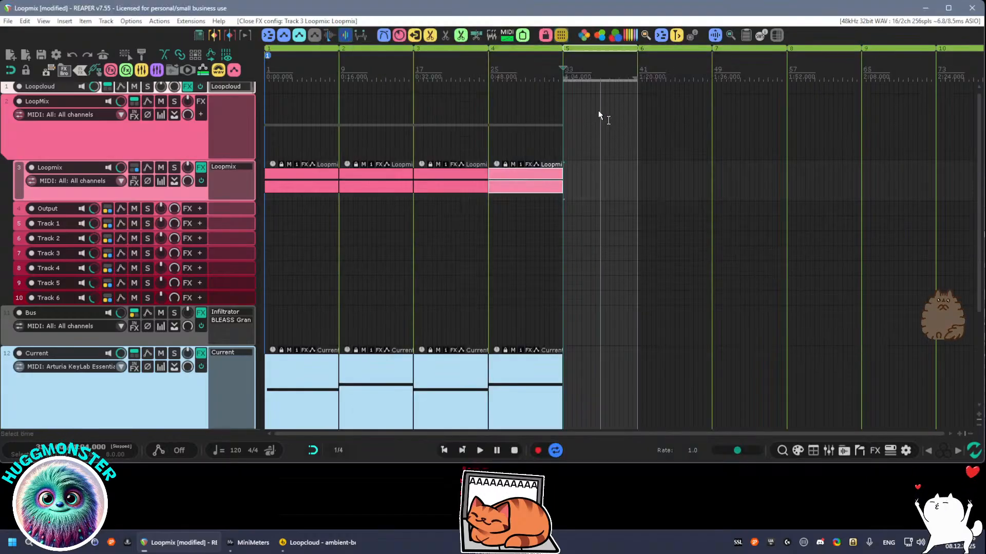
left_click(507, 35)
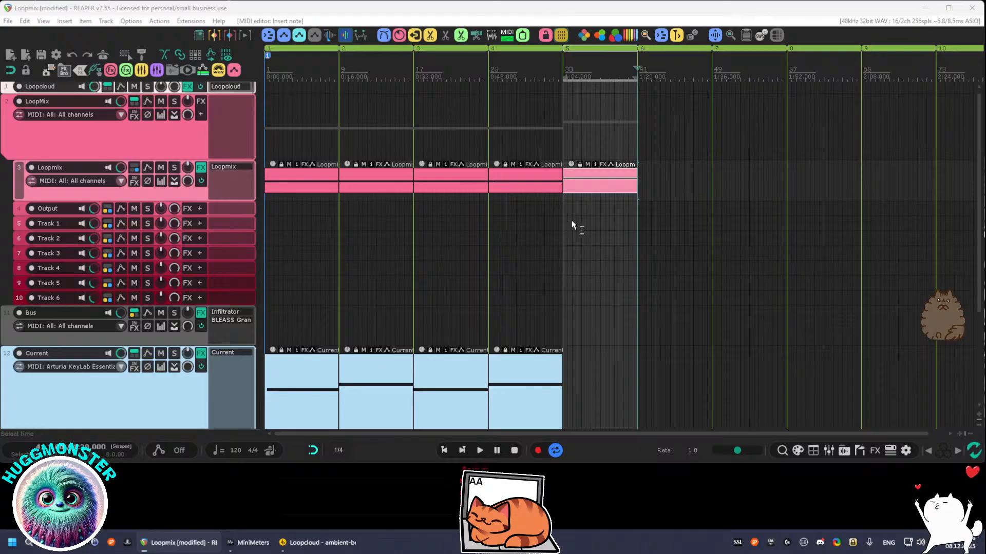
Play the Loopmix item in region 5 from bar 33 while viewing the plug-in, then close its window and stop playback
left_click(563, 69)
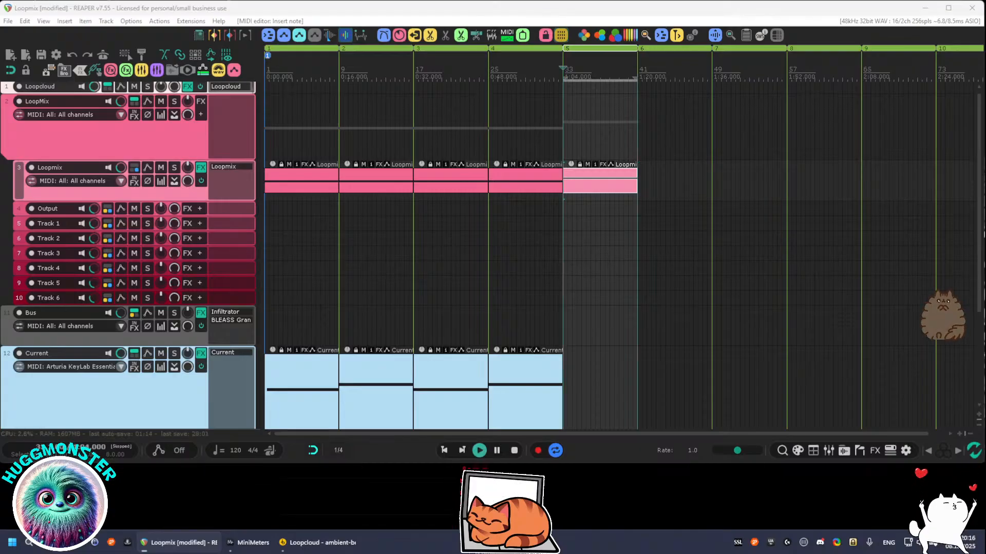
key("space")
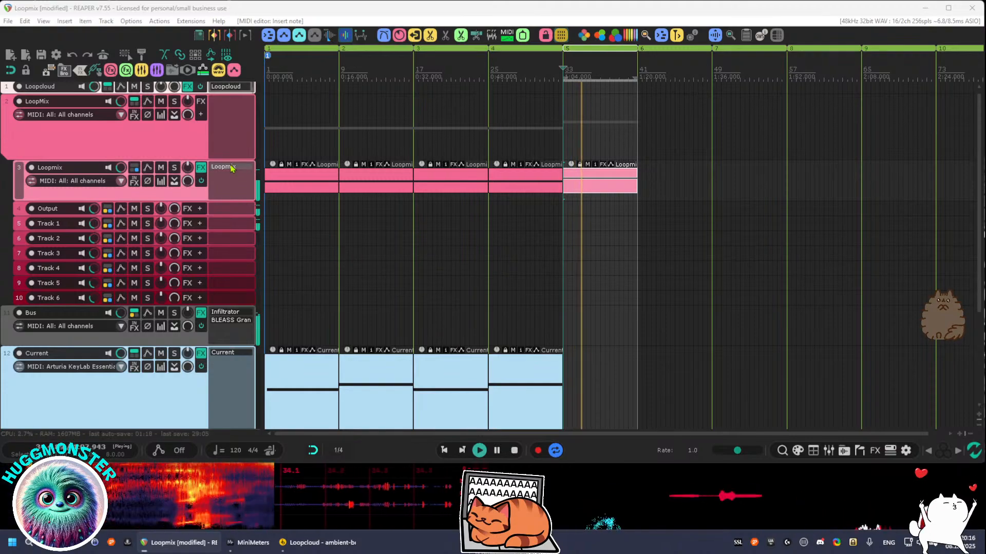
left_click(230, 167)
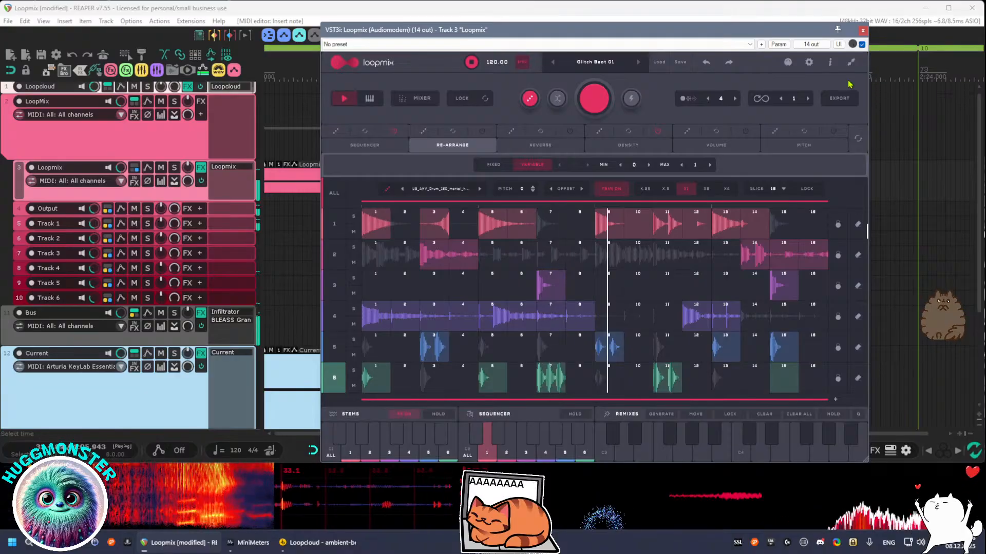
left_click(862, 30)
key("space")
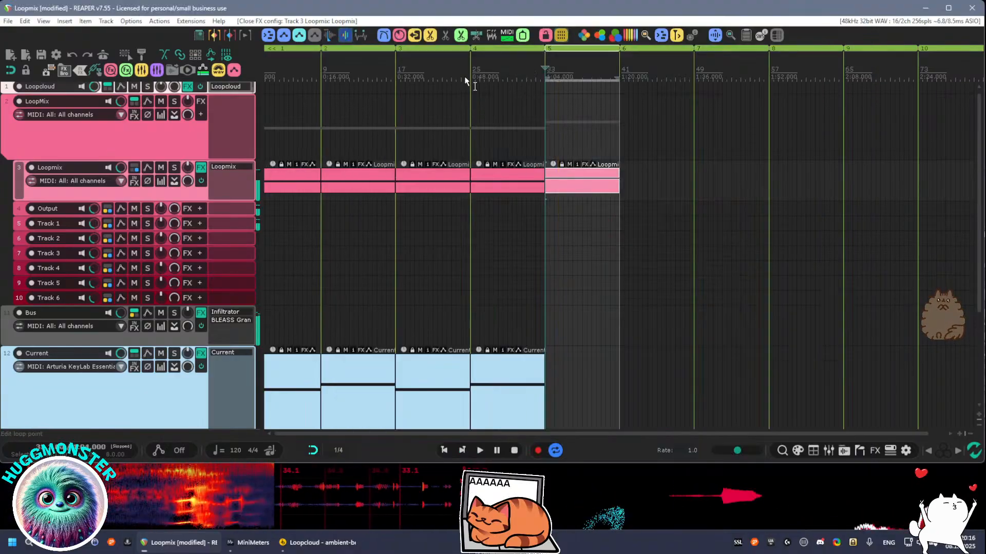
Play the arrangement briefly from just before bar 25 and stop
left_click(467, 76)
key("space")
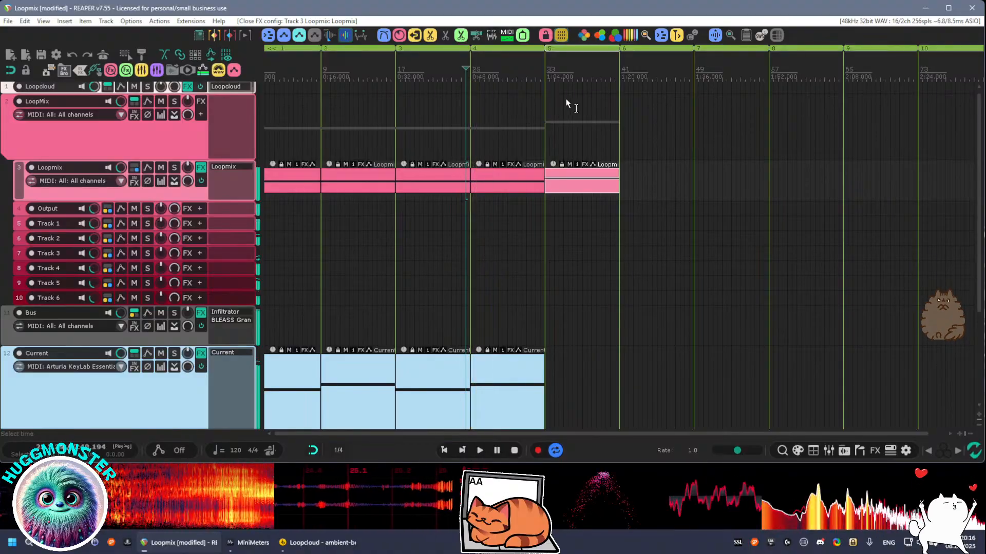
key("space")
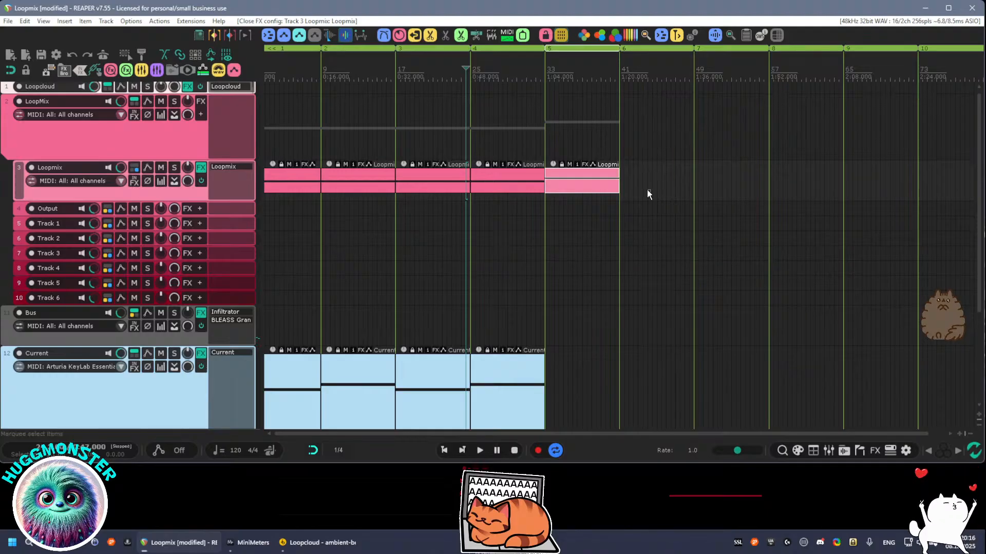
Duplicate the region 5 Loopmix item into region 6 and copy the first four Loopmix items into regions 7 to 10
key("ctrl+d")
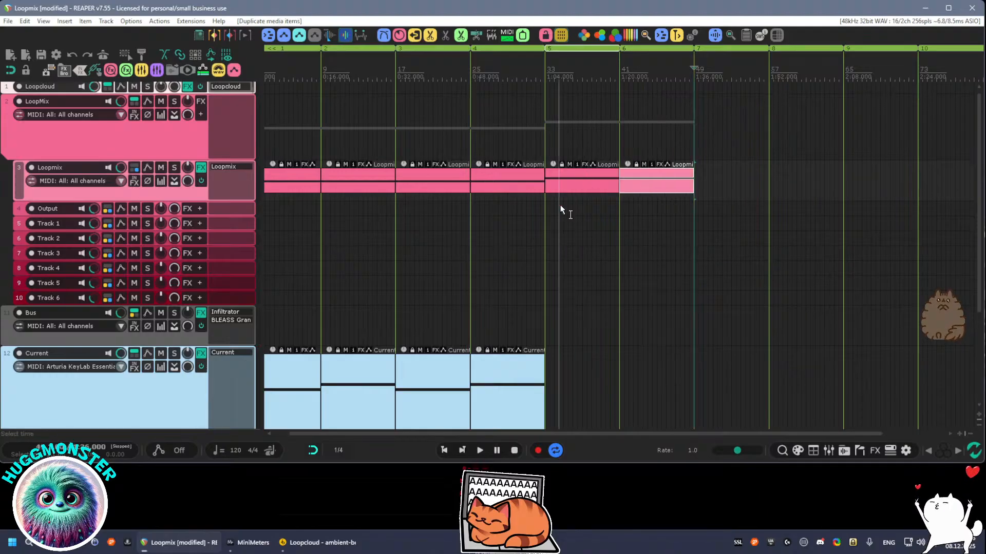
left_click_drag(513, 209, 718, 195)
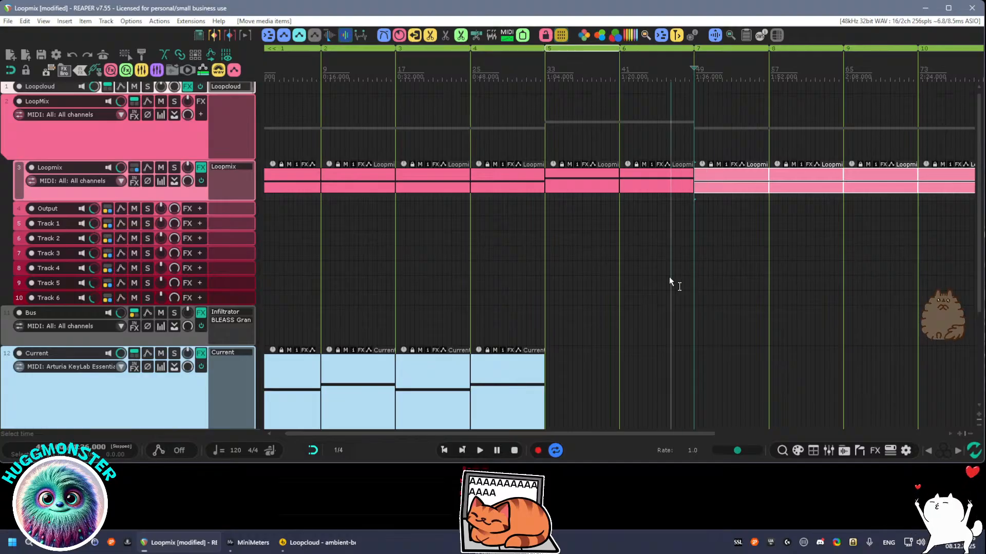
Zoom the timeline out and make the track heights compact so the Bus, Current and Hyperion tracks fit together
scroll(669, 276, "down", 2)
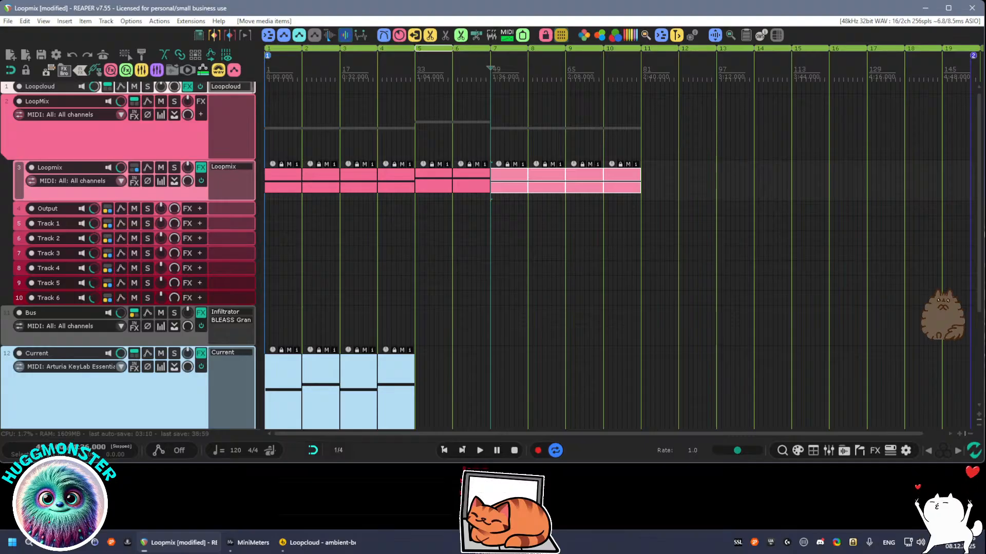
scroll(547, 346, "down", 1)
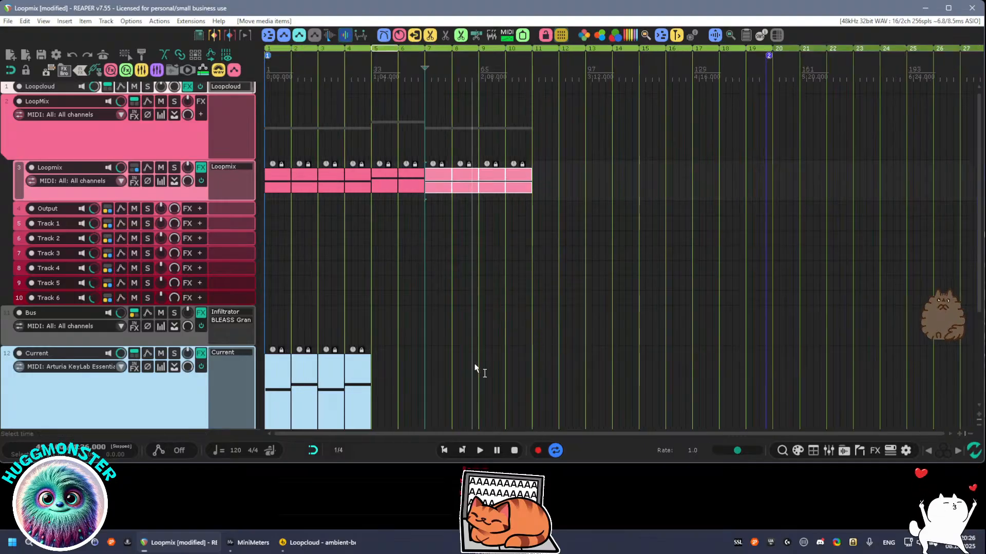
scroll(474, 363, "down", 1)
mouse_move(477, 354)
left_mouse_down()
mouse_move(573, 229)
mouse_move(569, 176)
left_mouse_up()
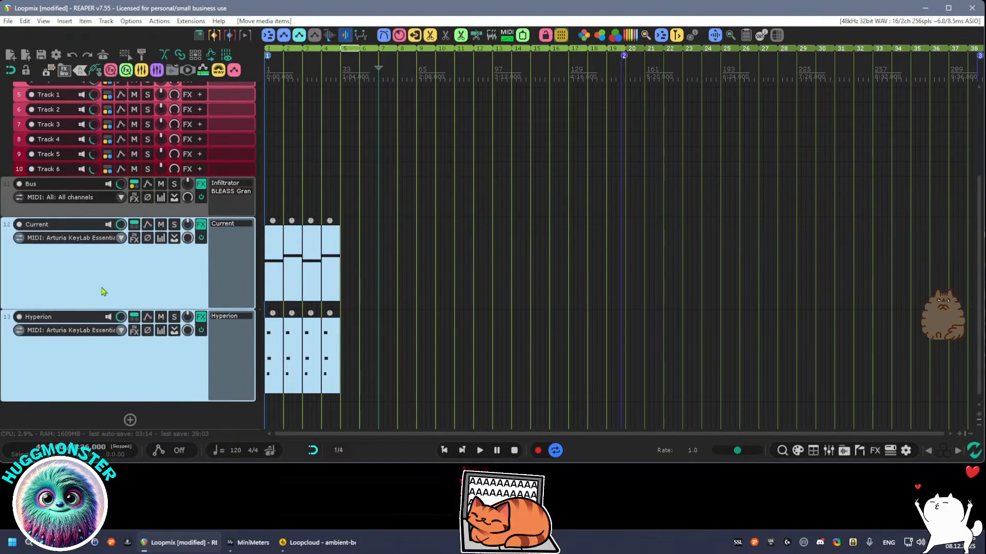
left_click(63, 282)
scroll(63, 283, "down", 7)
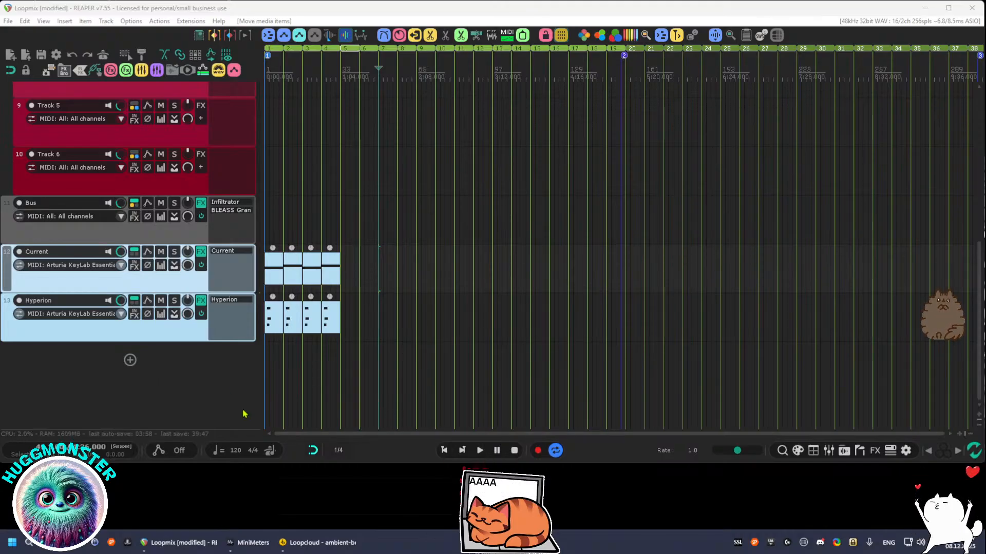
Play the whole arrangement from the project start
left_click(200, 401)
key("Home")
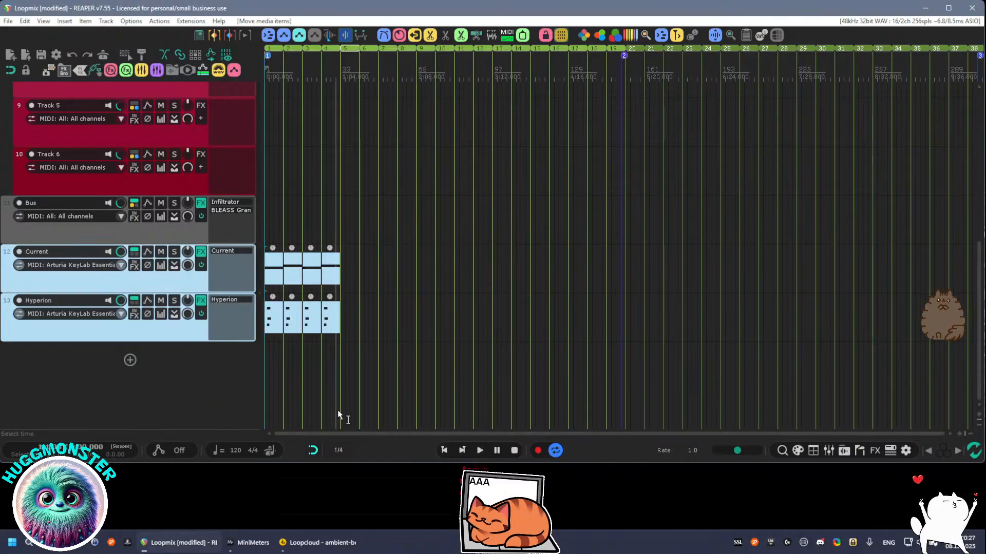
left_click(479, 451)
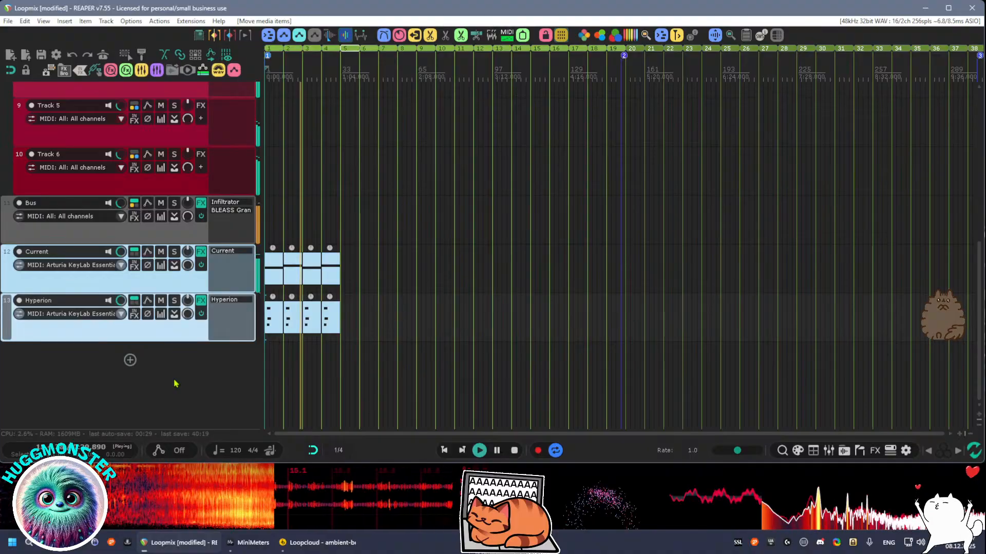
Insert a Polymode instrument track below Hyperion from the Cherry Audio synth track templates and reposition its plugin window
right_click(63, 373)
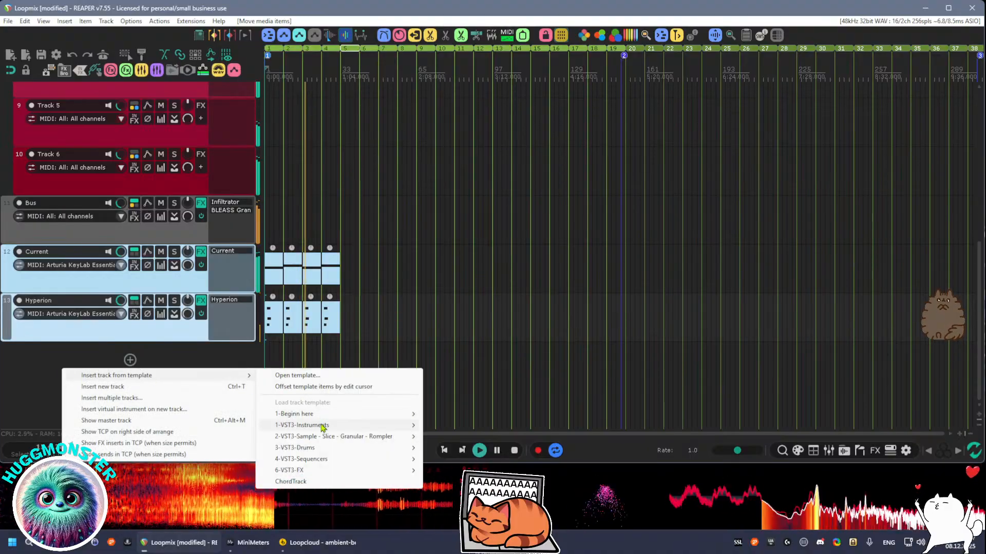
mouse_move(322, 426)
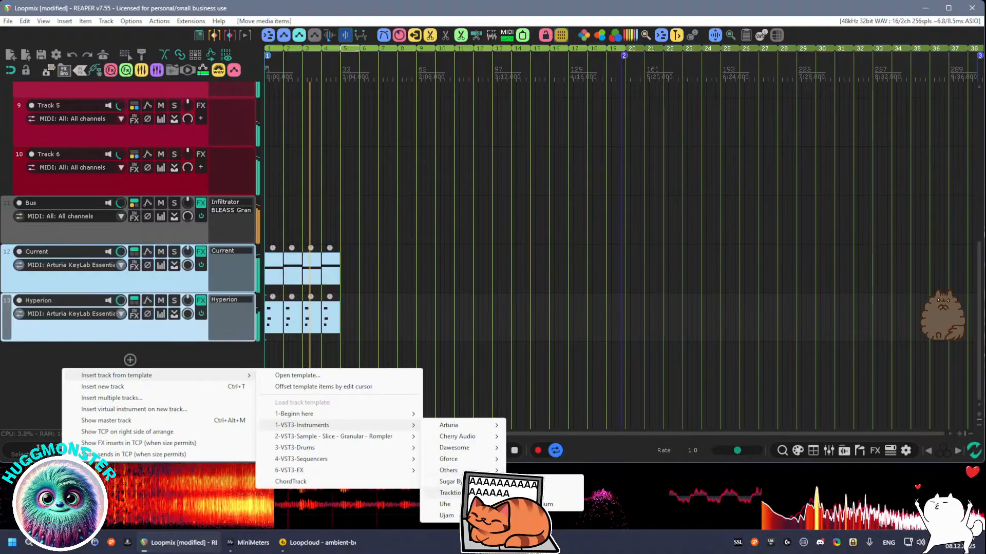
mouse_move(450, 492)
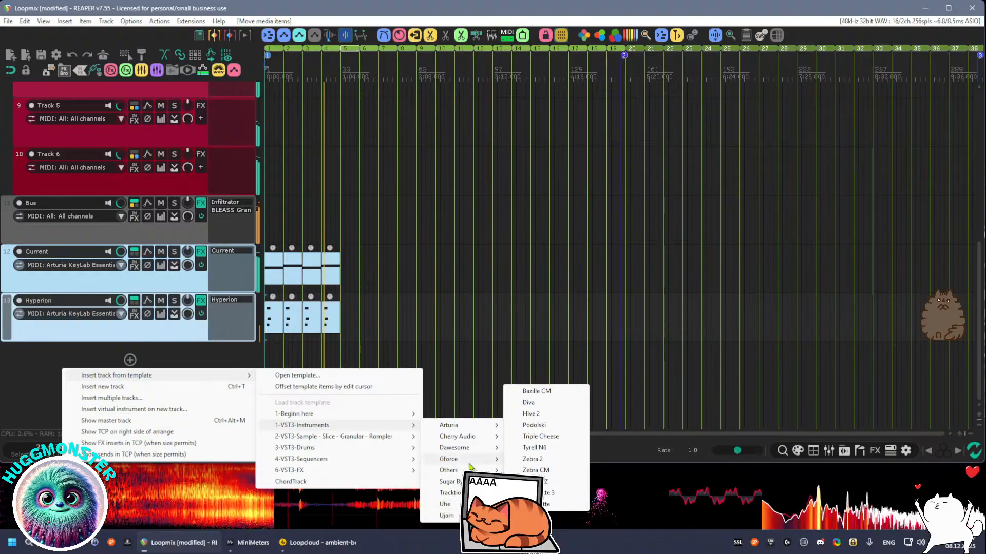
mouse_move(468, 429)
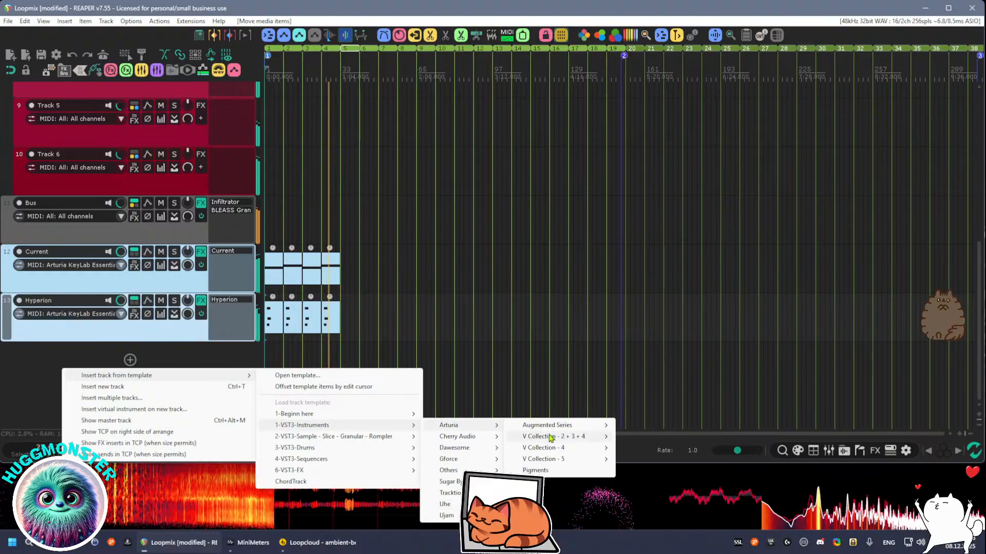
mouse_move(552, 440)
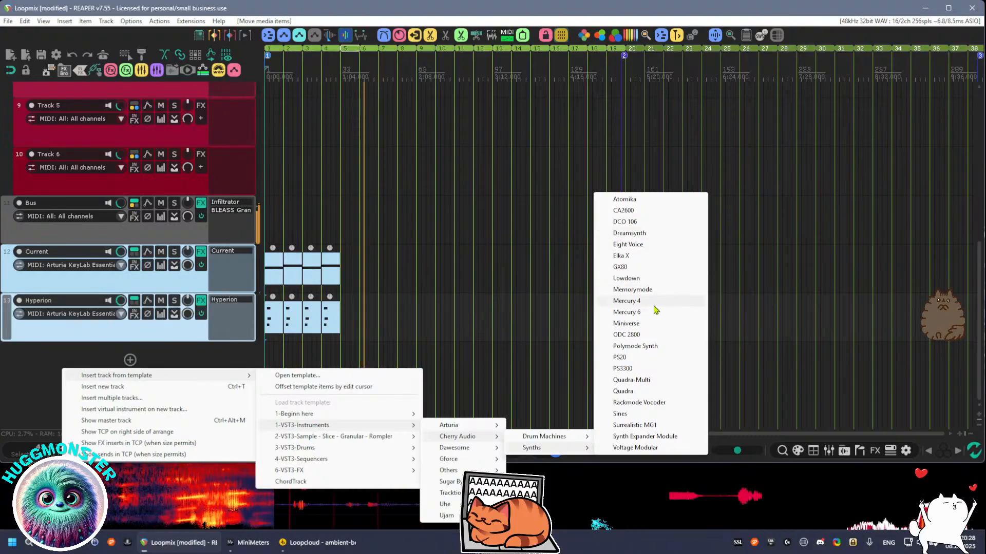
left_click(661, 347)
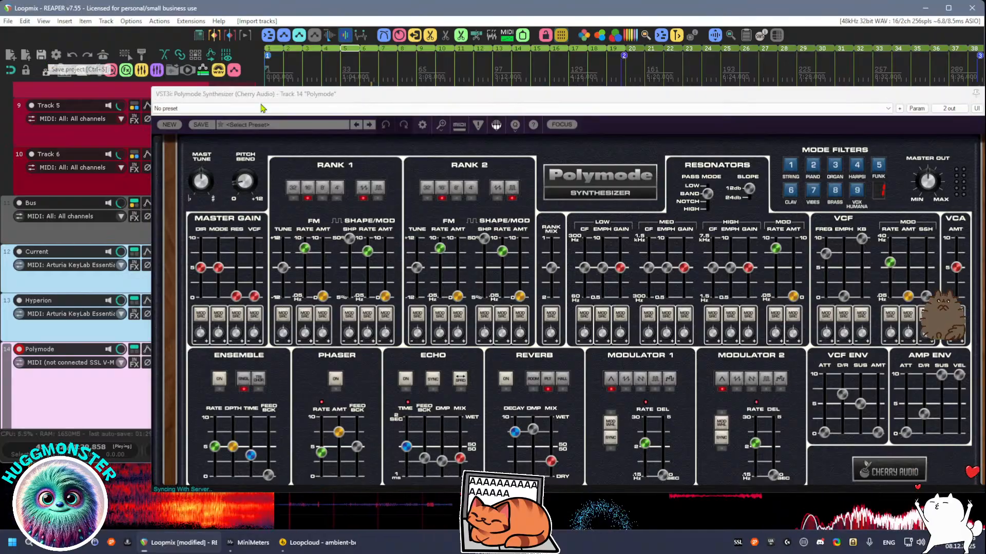
left_click_drag(315, 99, 273, 68)
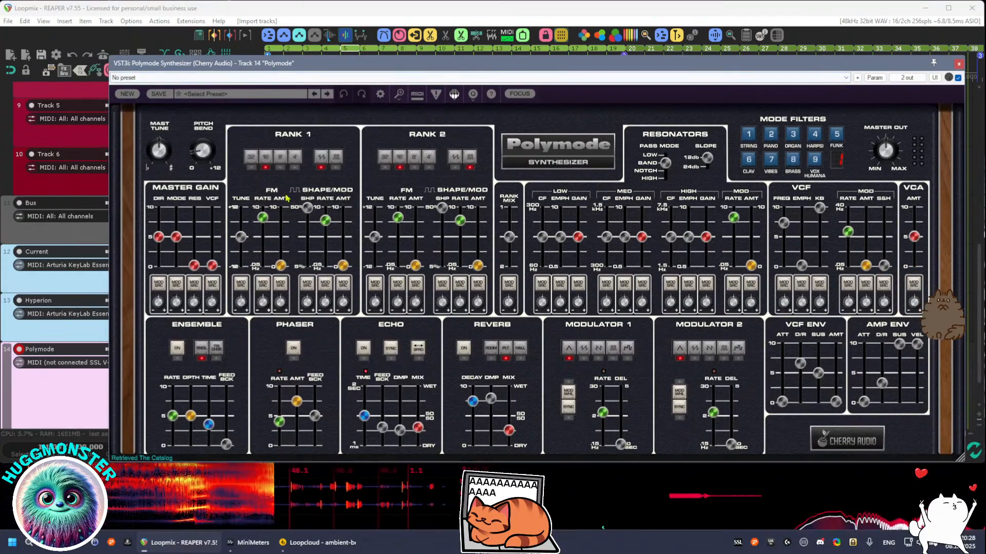
Load the Alaskaish preset from Polymode's Pads category
left_click(215, 94)
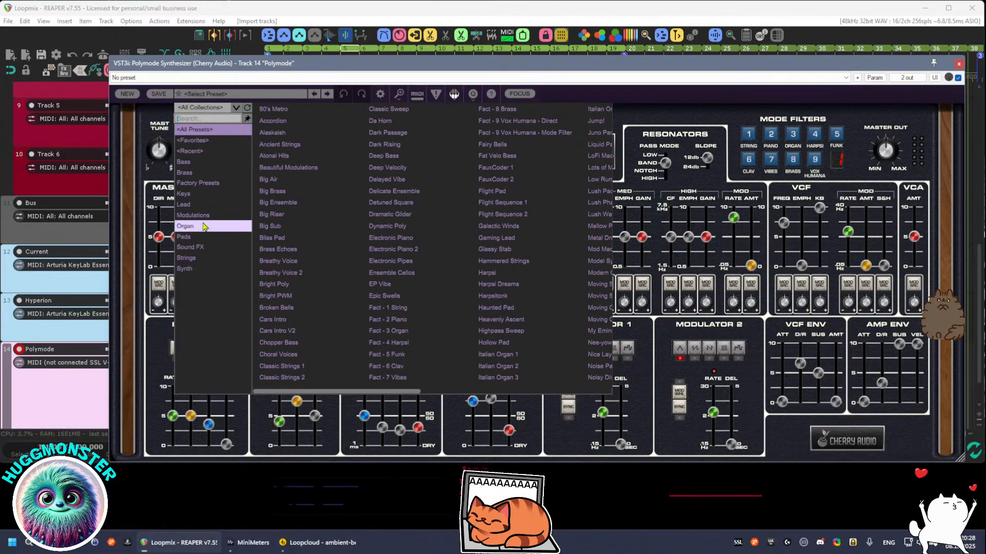
left_click(212, 237)
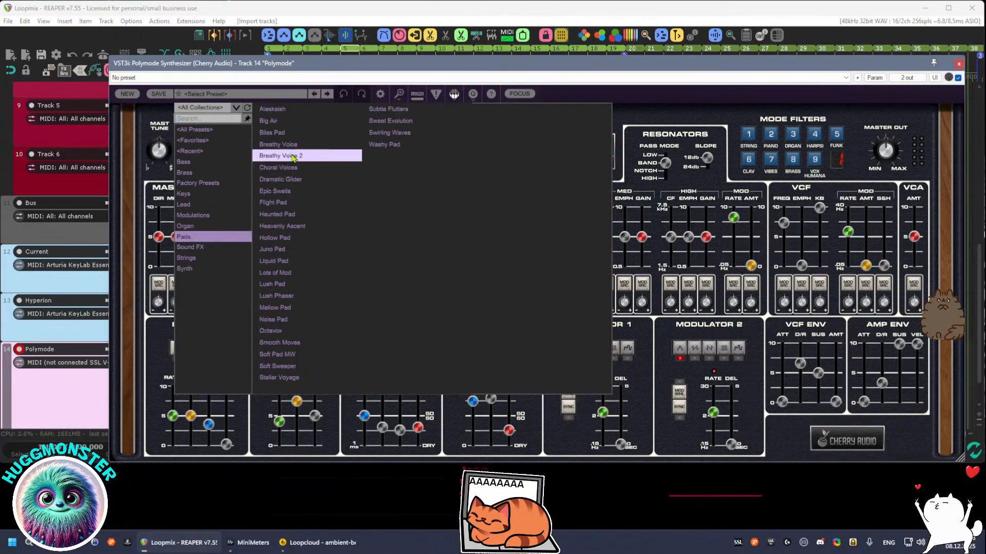
left_click(289, 109)
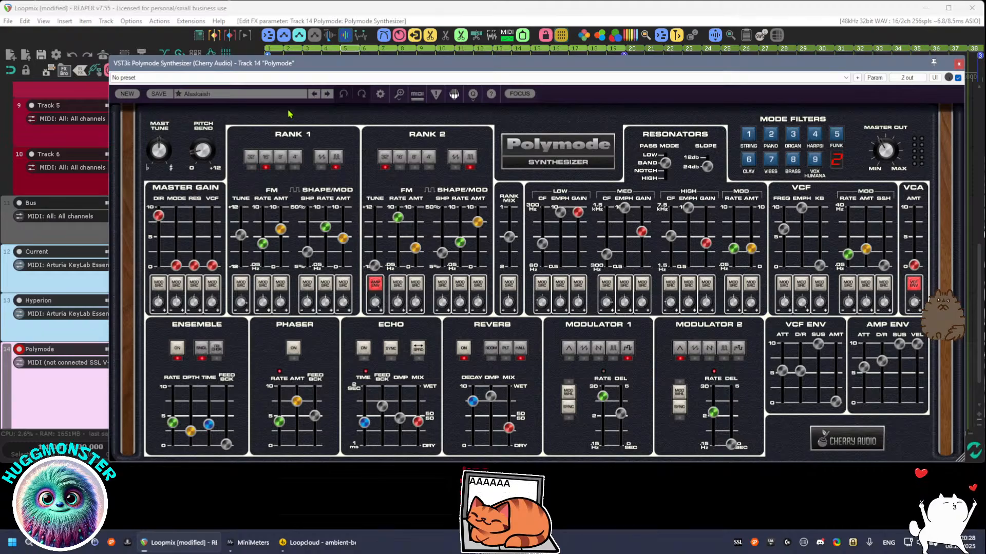
Set the Polymode track's MIDI input to Arturia KeyLab Essential 49
left_click(72, 363)
mouse_move(119, 390)
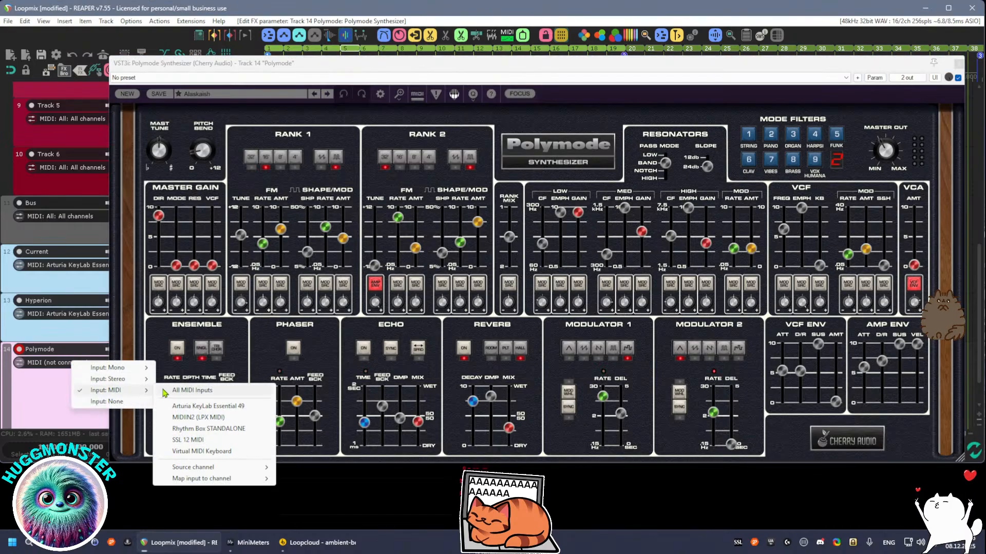
left_click(211, 406)
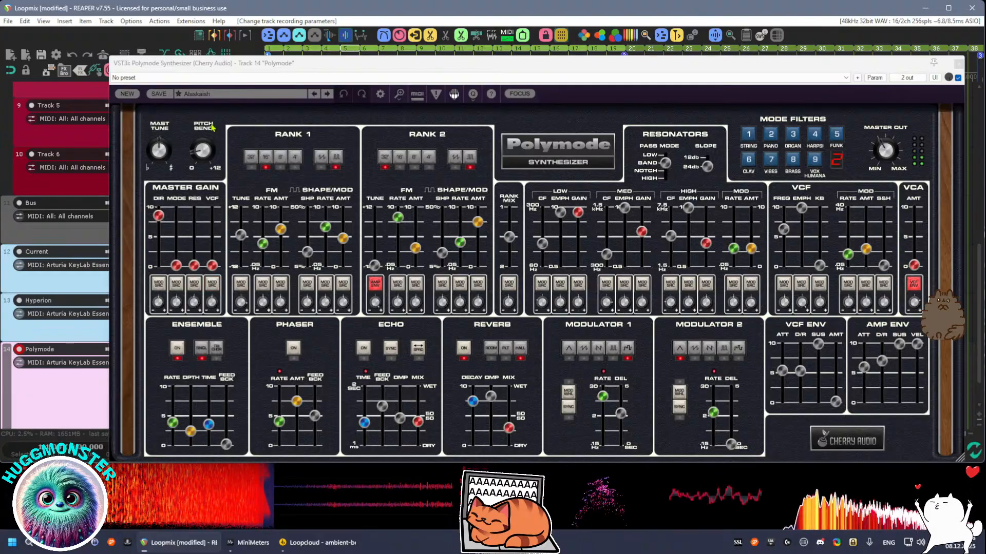
Load the Big Air pad preset in Polymode, mark it as a favourite and close the plugin window
left_click(257, 93)
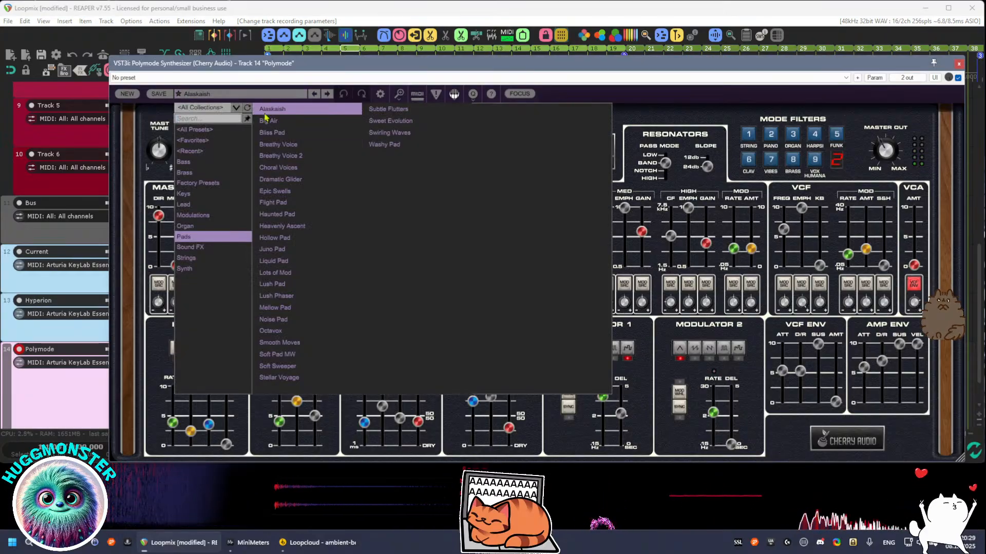
left_click(268, 120)
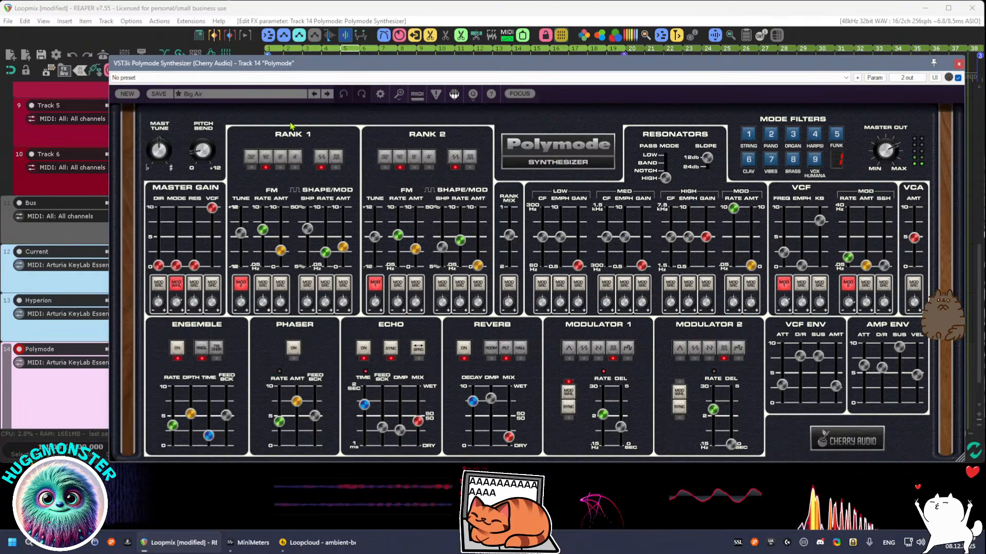
left_click(179, 94)
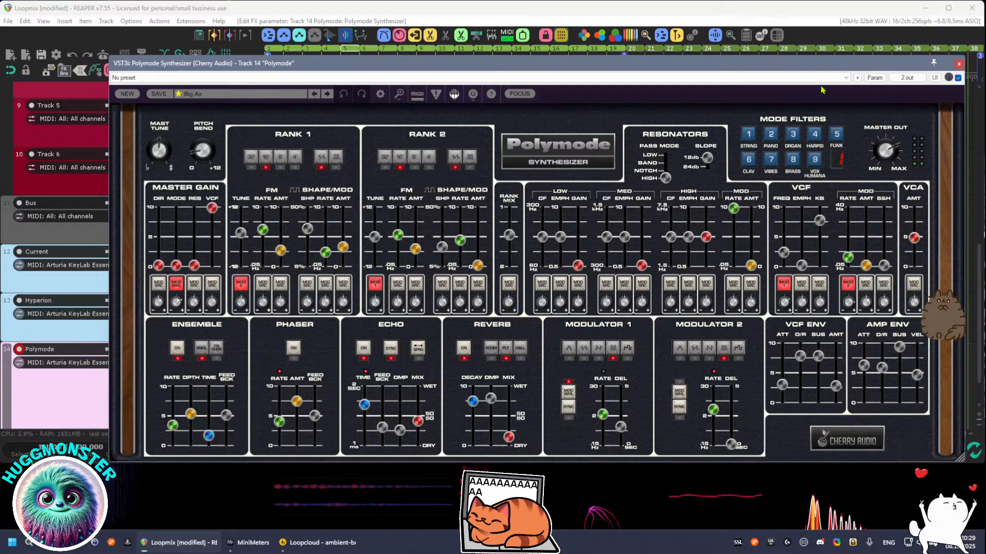
left_click(959, 64)
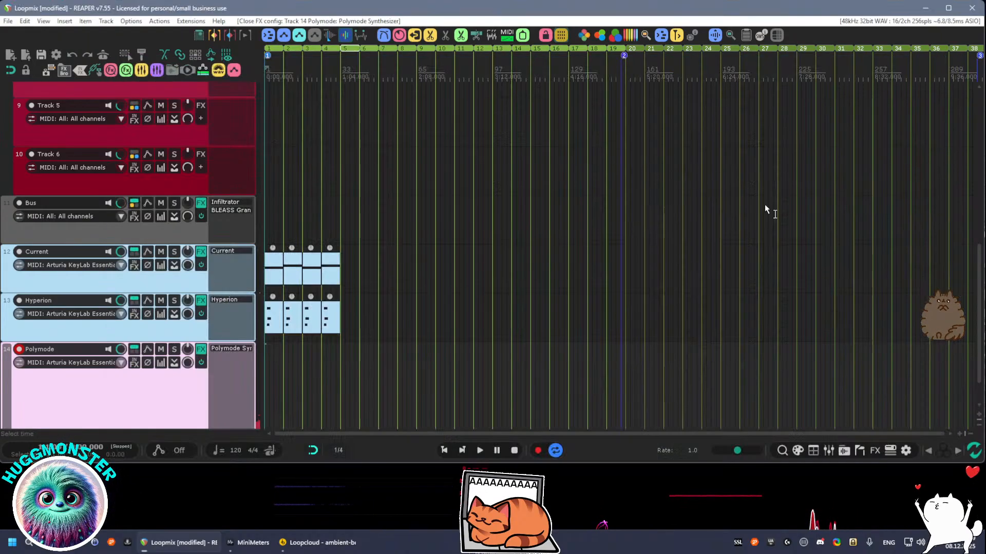
Create a MIDI item with one long note on the Polymode track across region 4, then clear the time selection
scroll(479, 334, "down", 2)
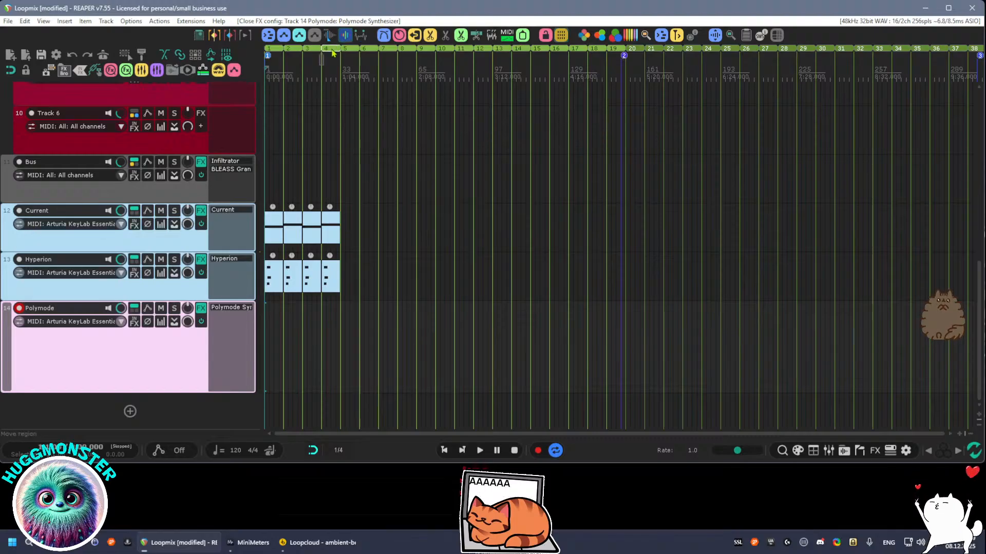
left_click_drag(332, 52, 340, 52)
left_click(506, 35)
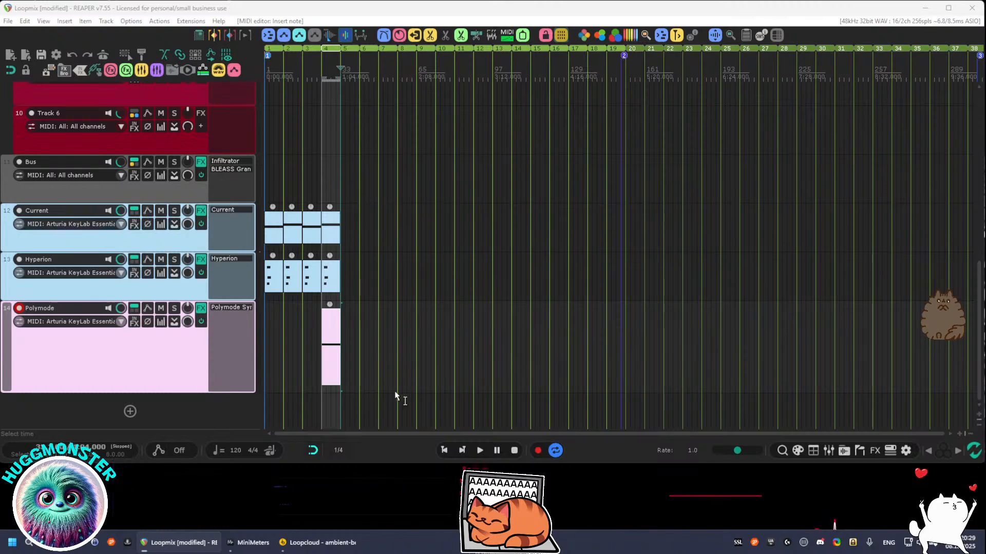
left_click(341, 412)
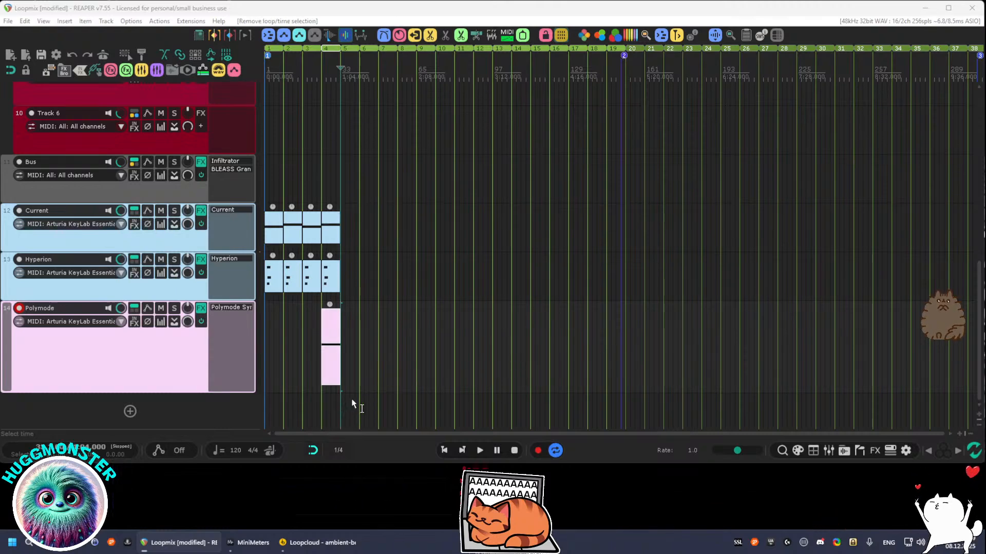
Play from the start of region 4, disarm recording on the Polymode track and stop playback
left_click(323, 409)
key("space")
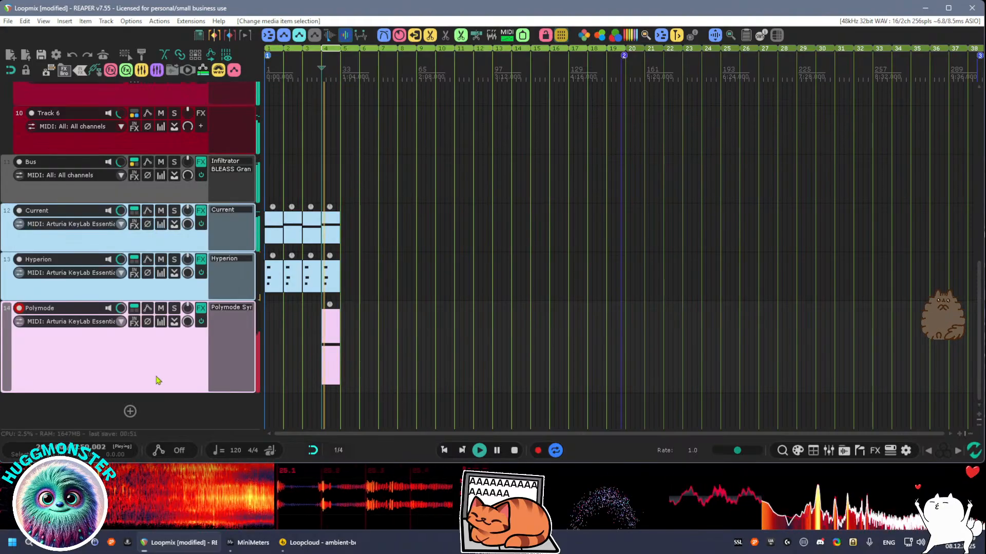
left_click(19, 308)
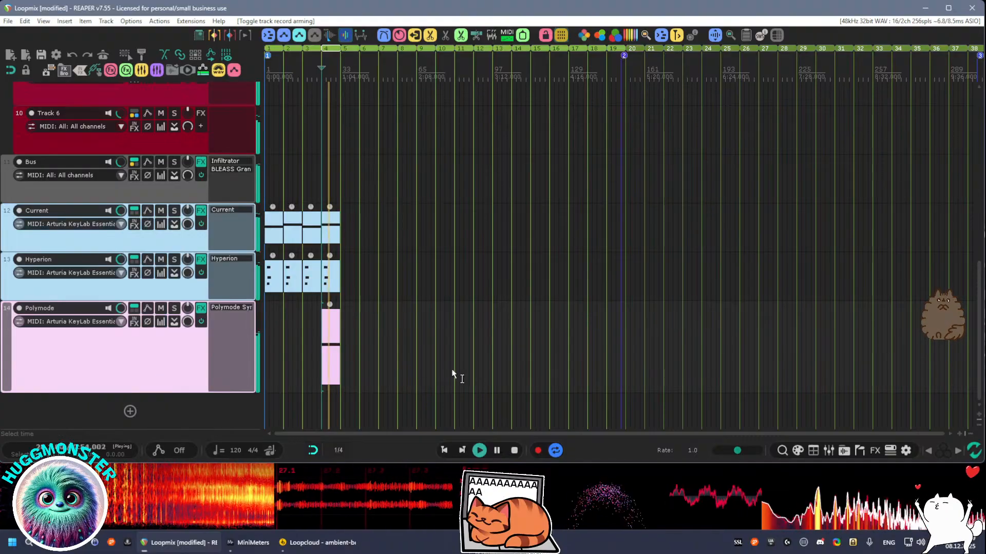
key("space")
Duplicate the Polymode item three times to fill regions 5 to 7 and reduce the Polymode track's height
left_click_drag(360, 372, 331, 364)
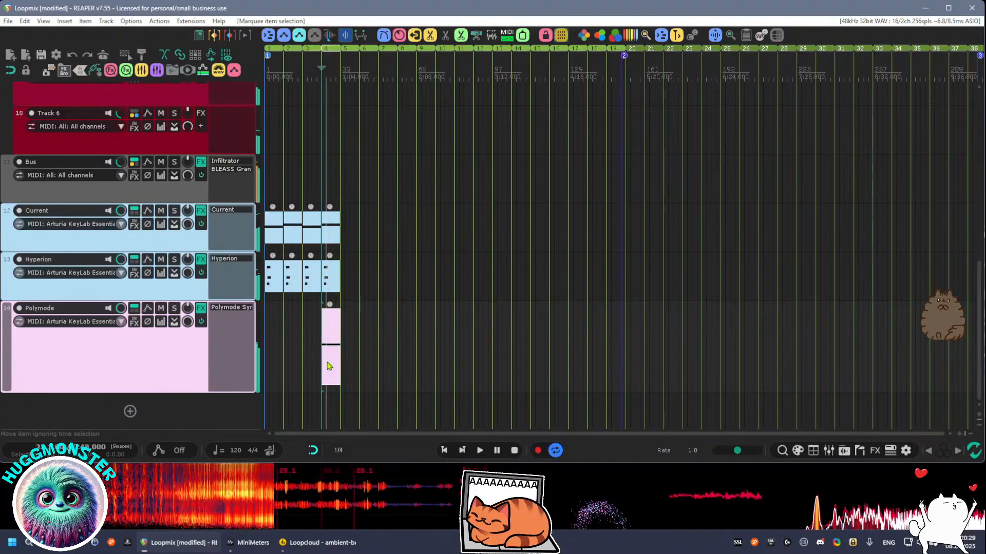
key("ctrl+d")
key("ctrl+d")
key("ctrl+d")
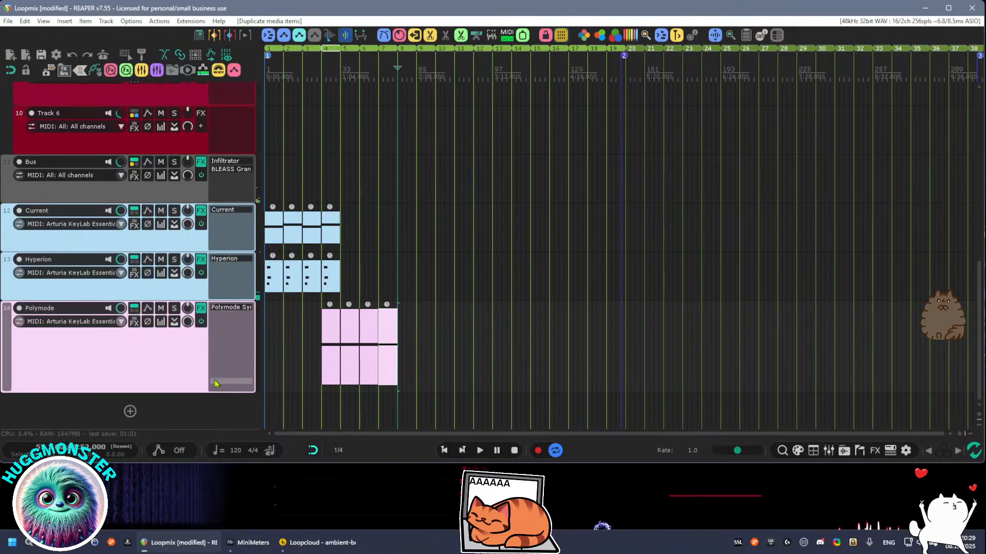
left_click_drag(160, 392, 174, 351)
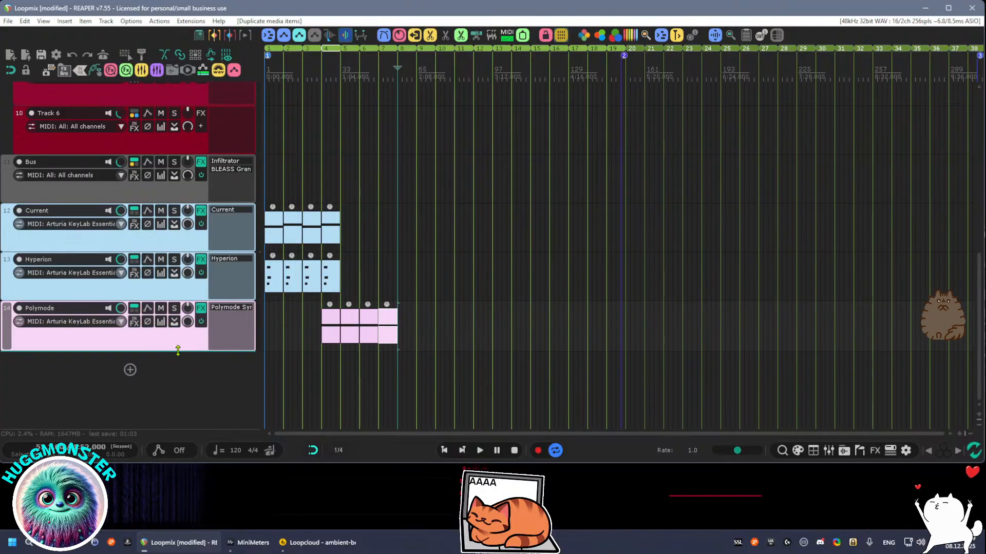
Insert a Vital instrument track below Polymode from the VST3 instrument track templates and reposition its plugin window
right_click(86, 377)
mouse_move(99, 382)
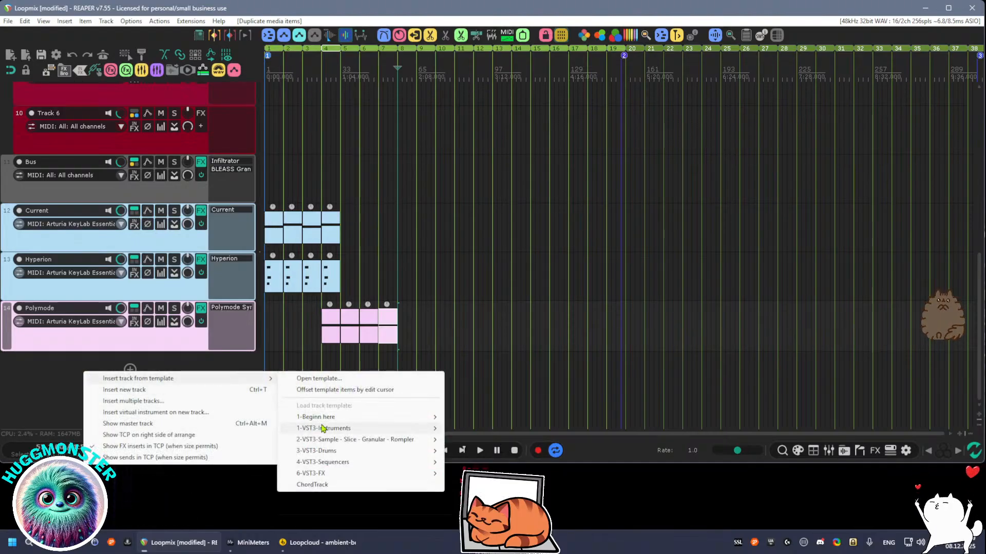
mouse_move(324, 428)
mouse_move(491, 440)
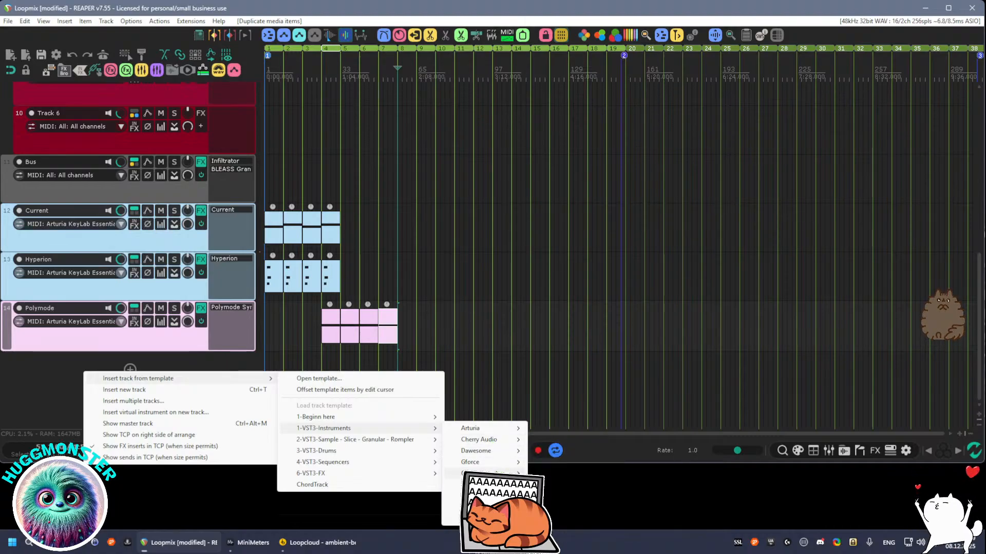
mouse_move(492, 472)
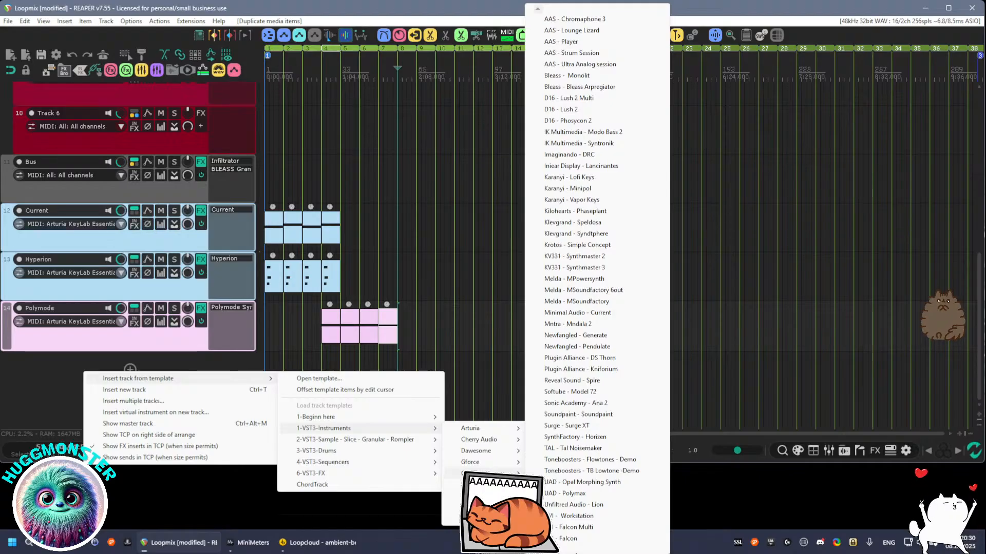
mouse_move(579, 552)
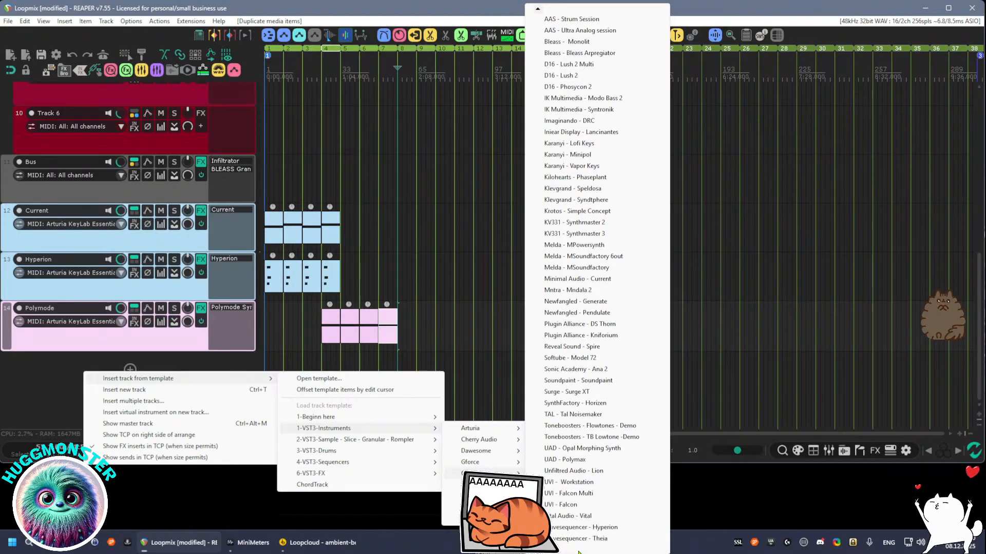
left_click(590, 516)
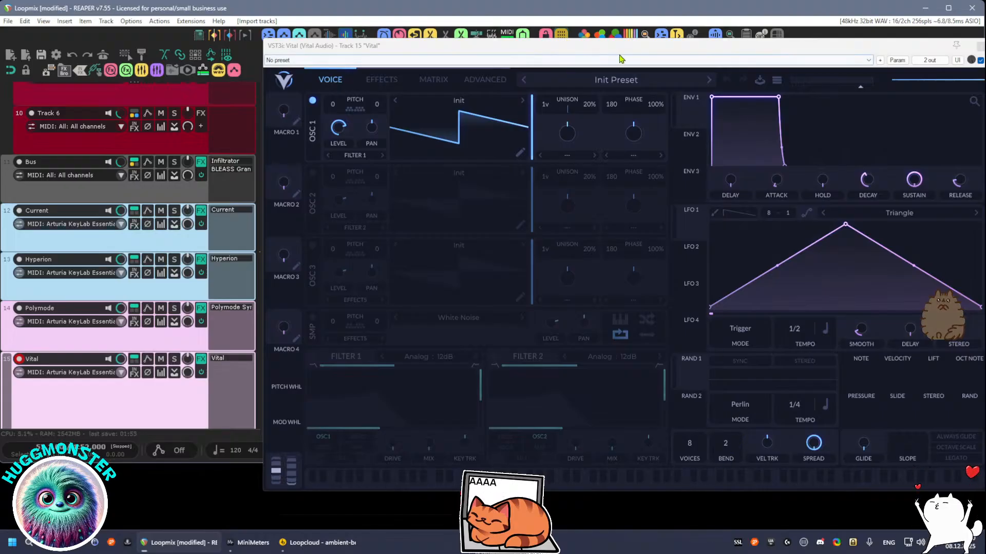
left_click_drag(560, 45, 514, 40)
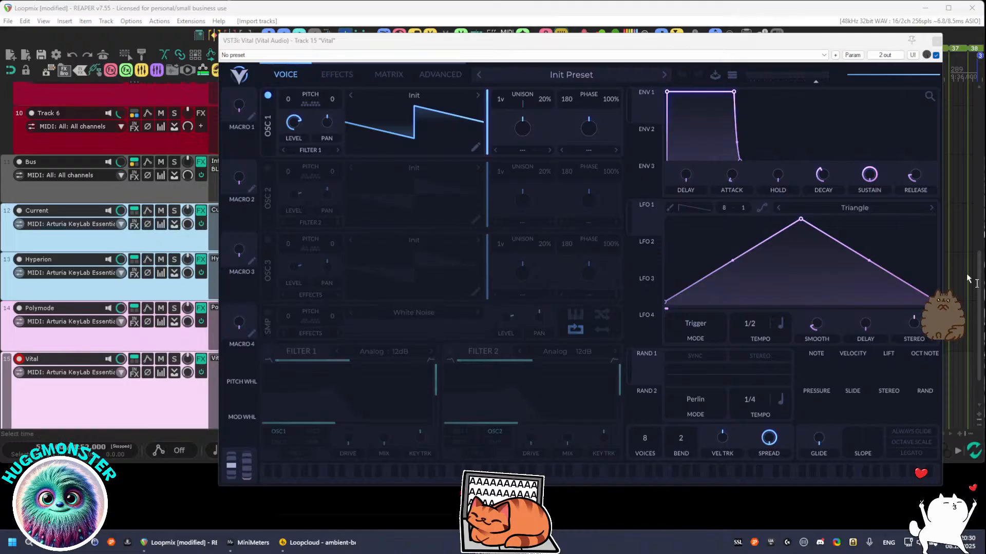
Filter Vital's preset browser to the Pad style and load the Digital Decay preset
left_click(545, 76)
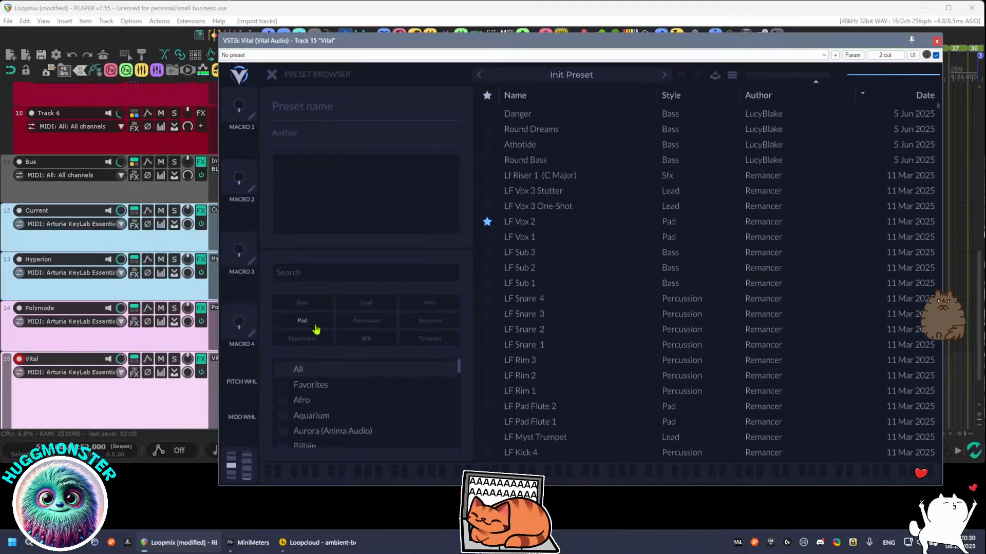
left_click(316, 329)
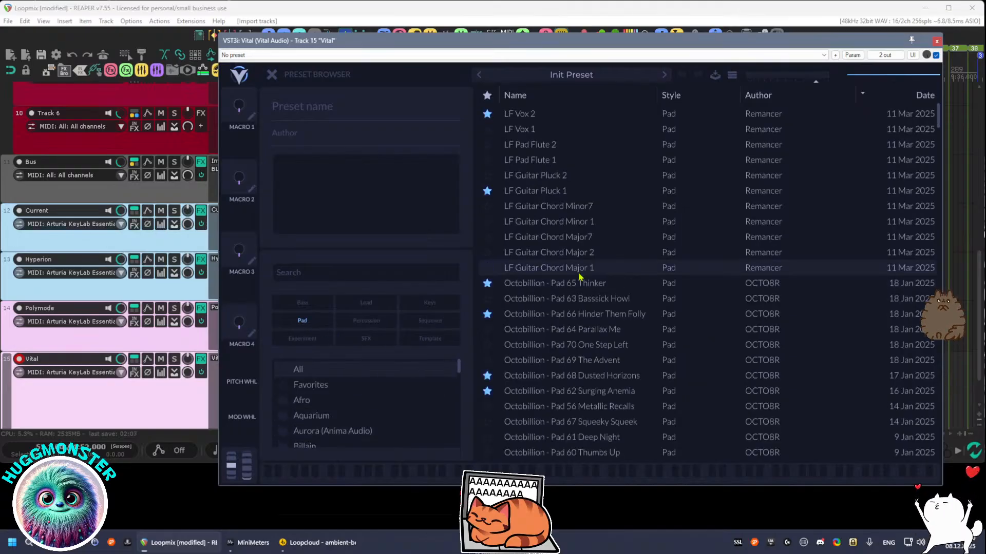
scroll(626, 427, "down", 1)
scroll(626, 428, "down", 4)
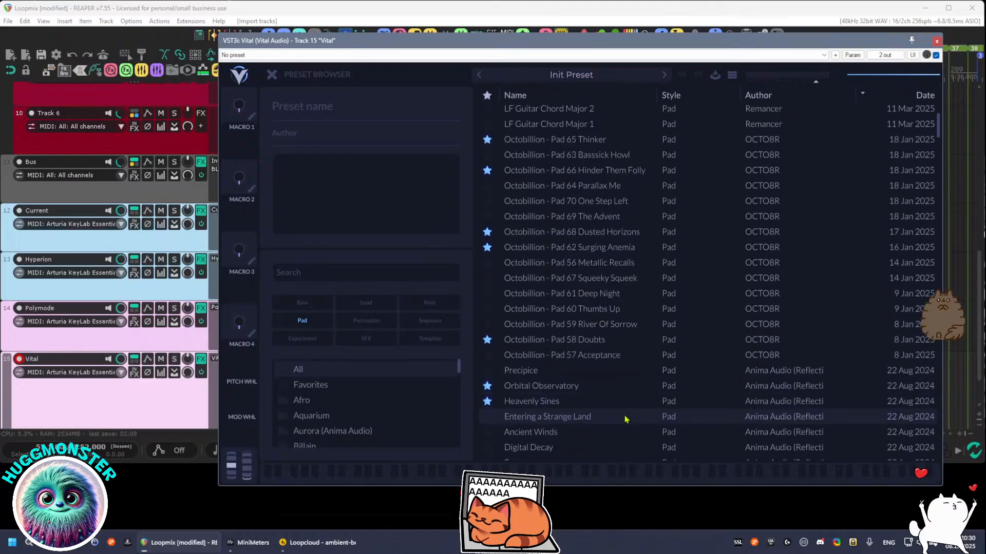
scroll(621, 404, "down", 3)
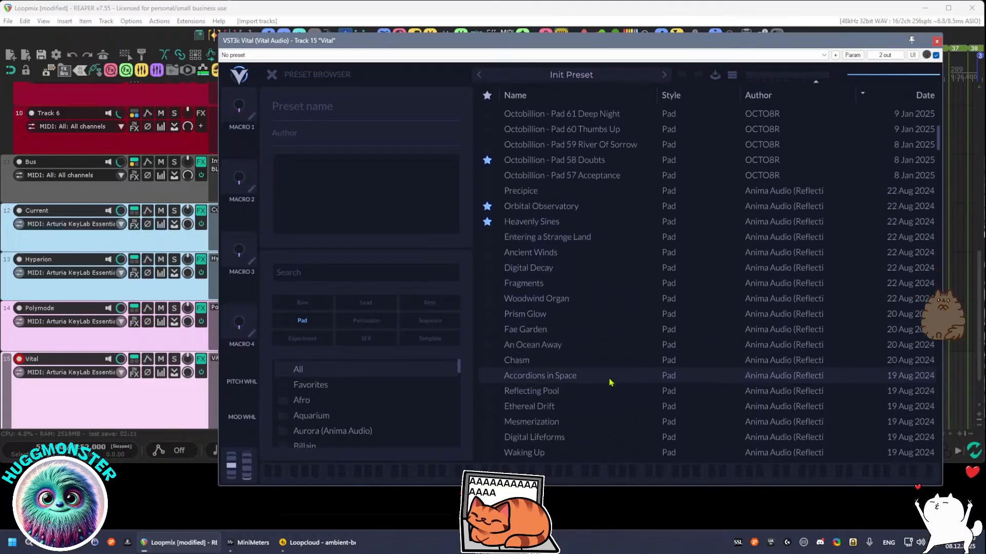
left_click(570, 274)
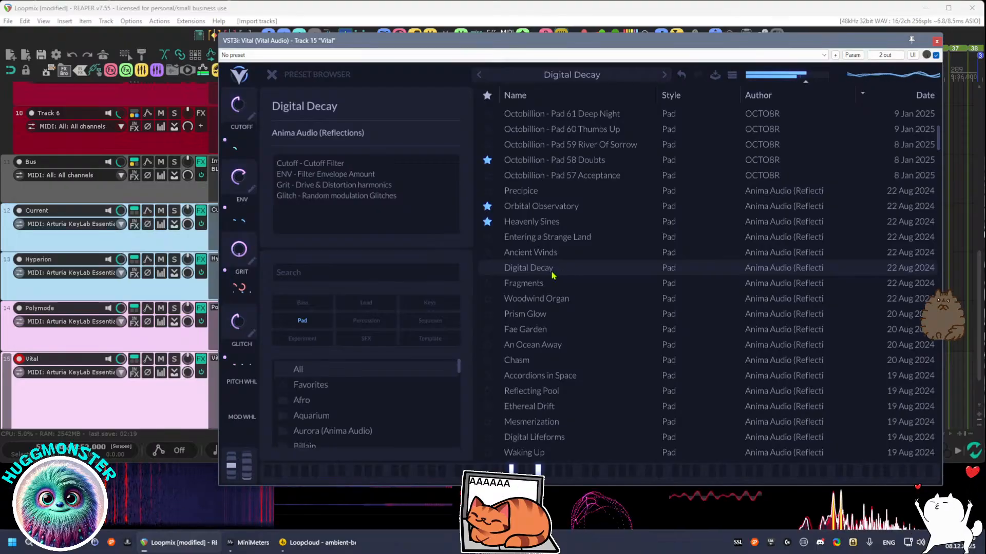
Mark the Digital Decay preset as a favourite, and load the Ancient Winds preset and favourite it too
left_click(486, 267)
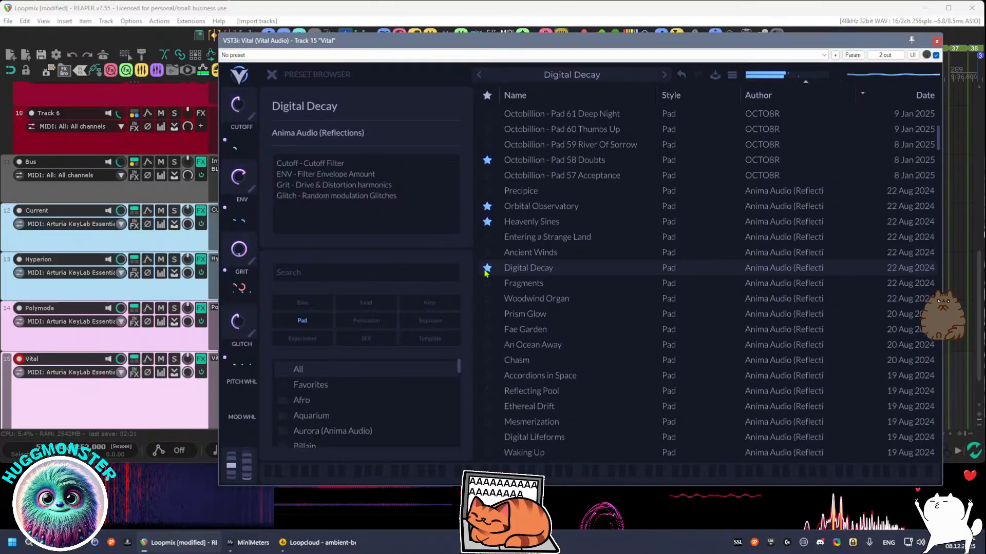
left_click(544, 253)
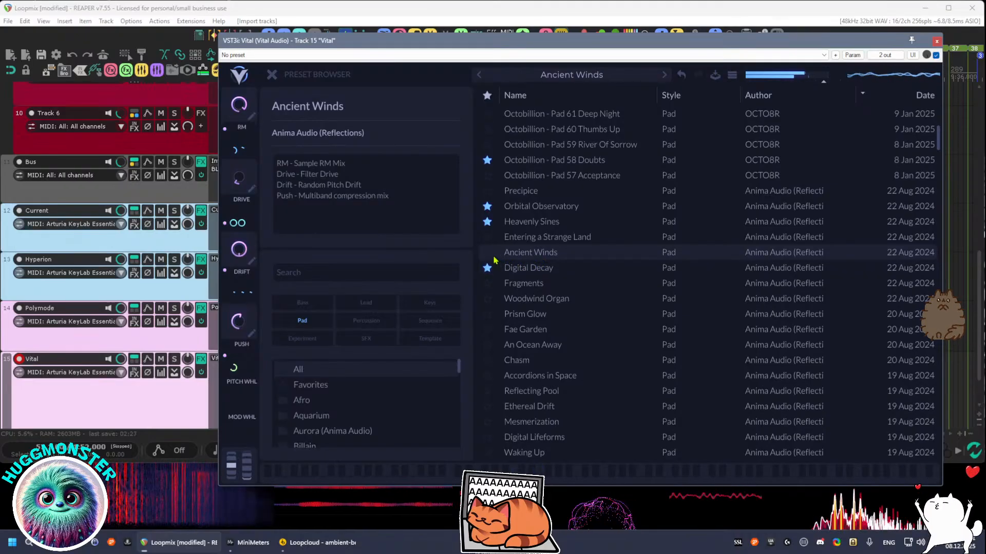
left_click(488, 255)
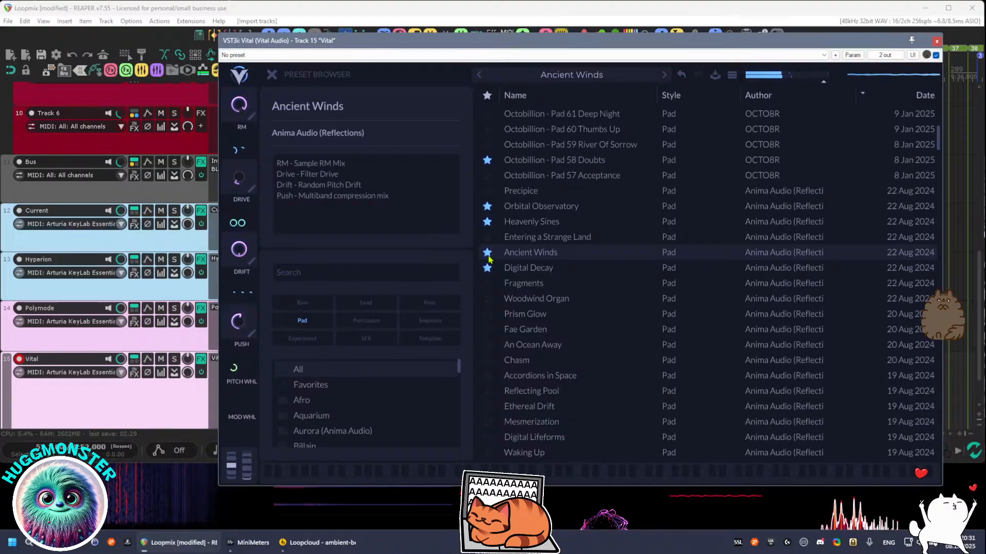
Audition Entering a Strange Land, load the Fragments preset, mark it as a favourite and close the Vital window
left_click(552, 244)
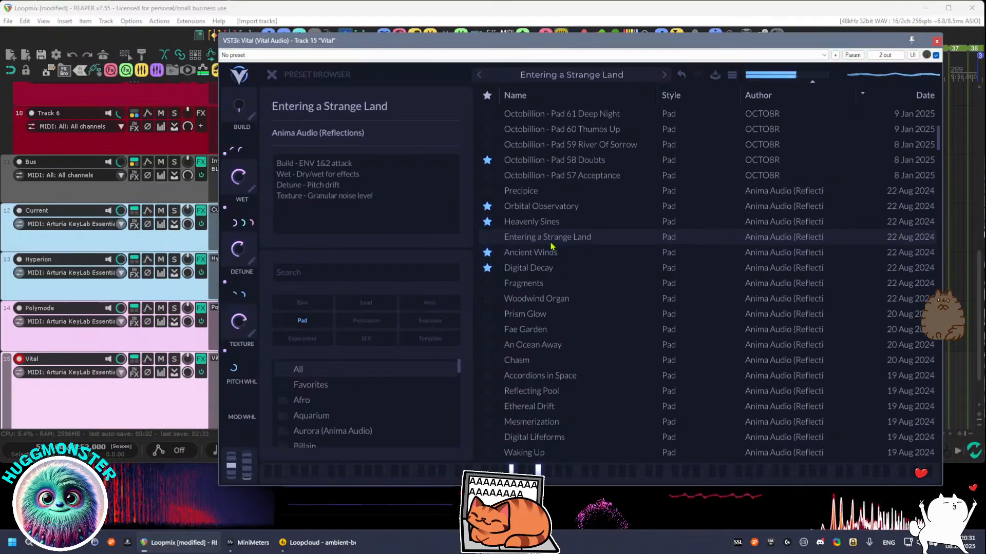
left_click(571, 286)
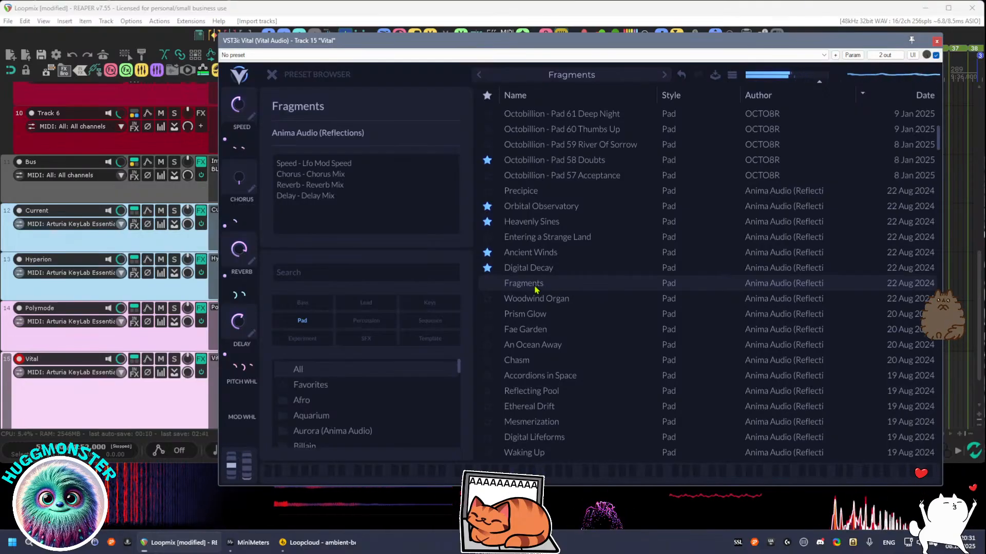
left_click(487, 284)
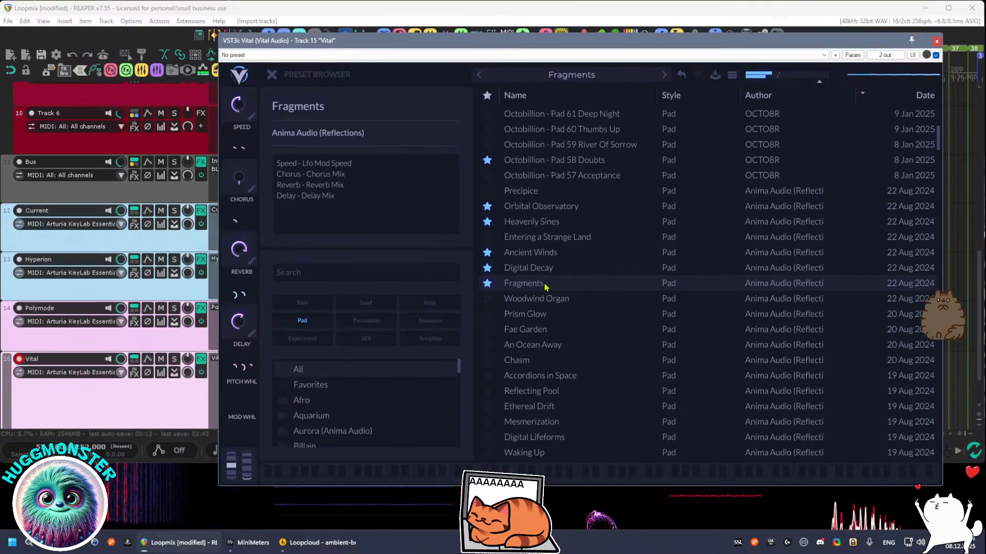
left_click(595, 78)
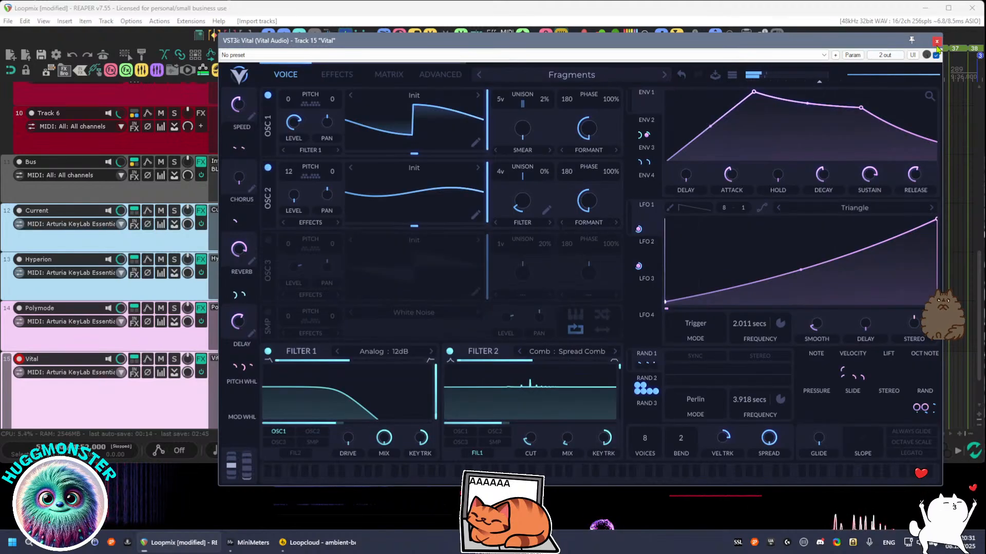
left_click(937, 41)
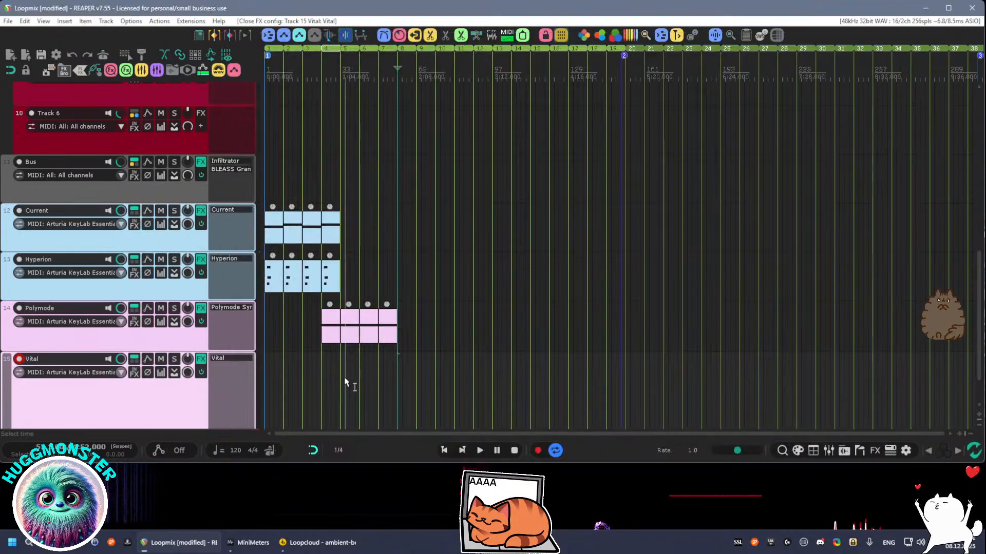
Create a MIDI item spanning region 5 on the Vital track, enter a four-note chord at its start and play it
left_click(353, 52)
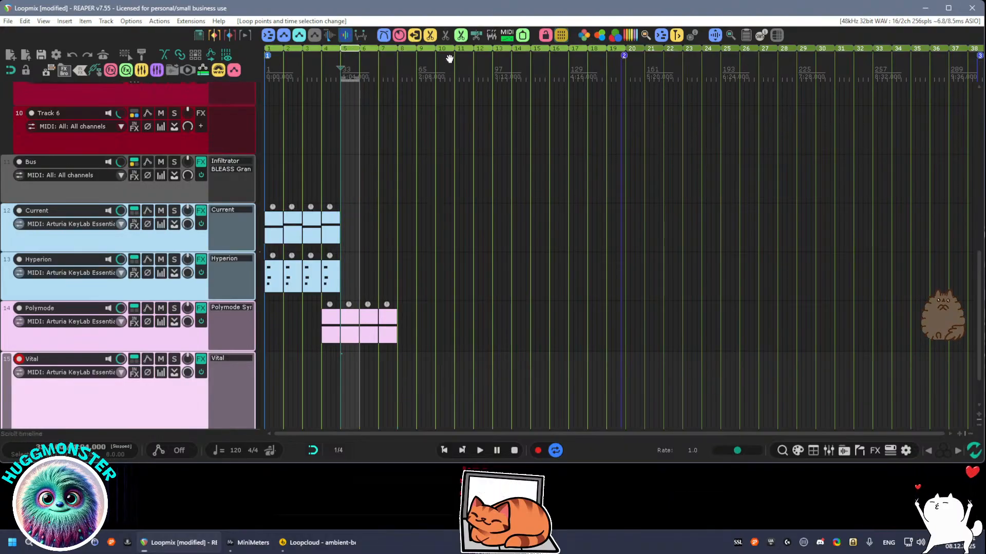
left_click(510, 36)
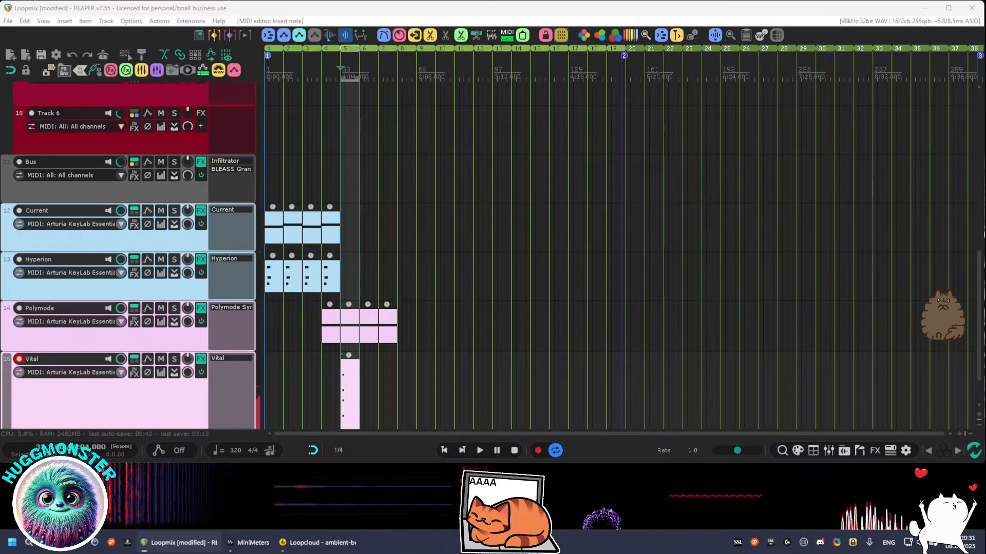
key("space")
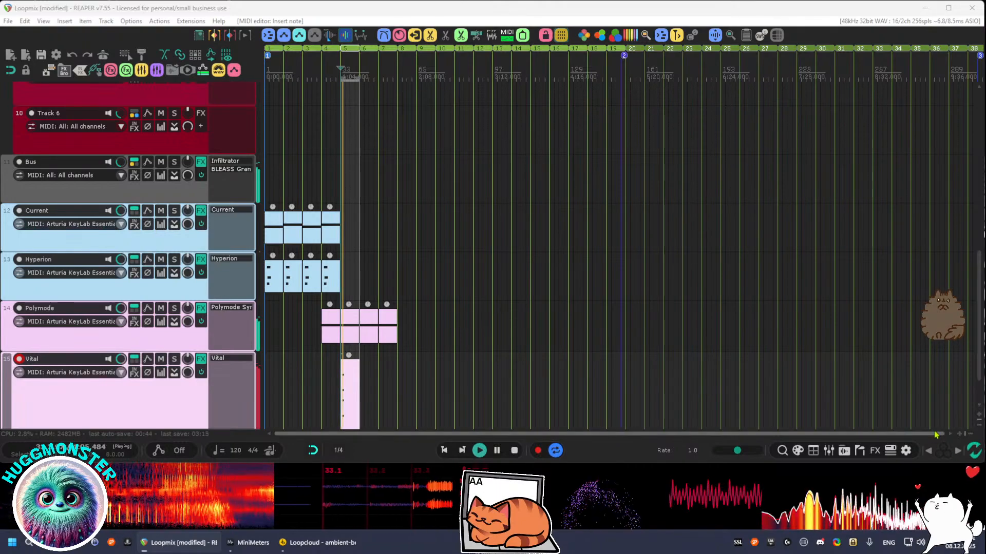
key("space")
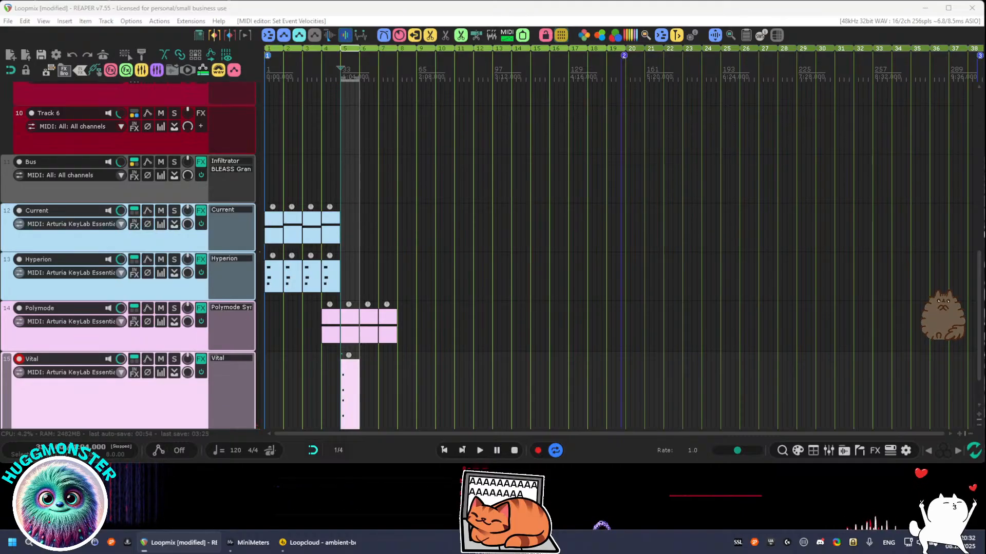
Lengthen the Vital chord notes in region 5, close MVelocity and play the region to check the chord
key("space")
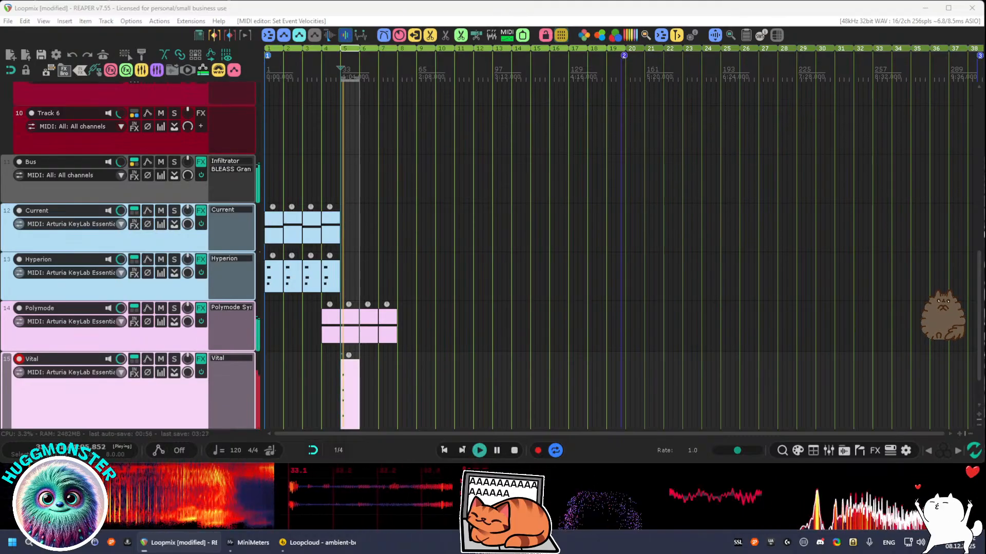
key("space")
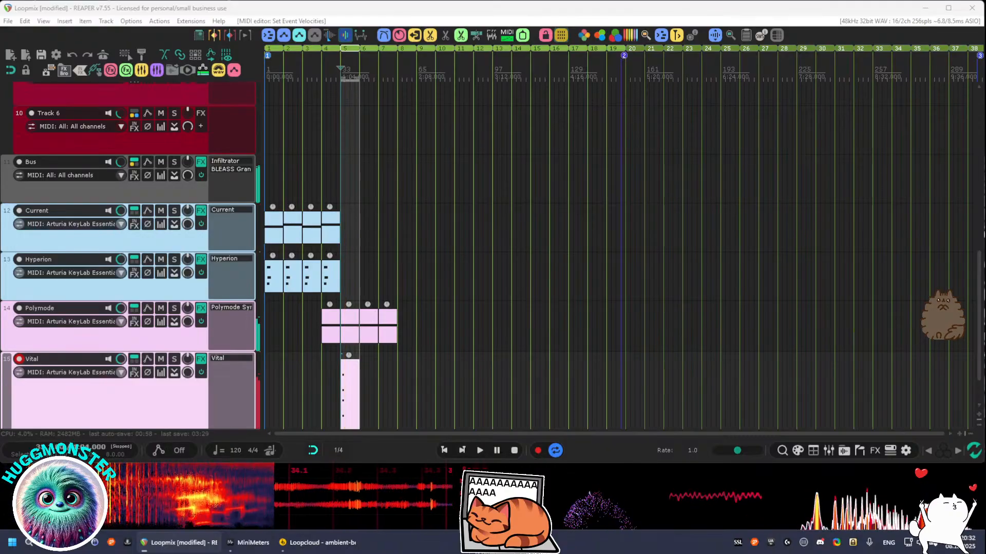
key("space")
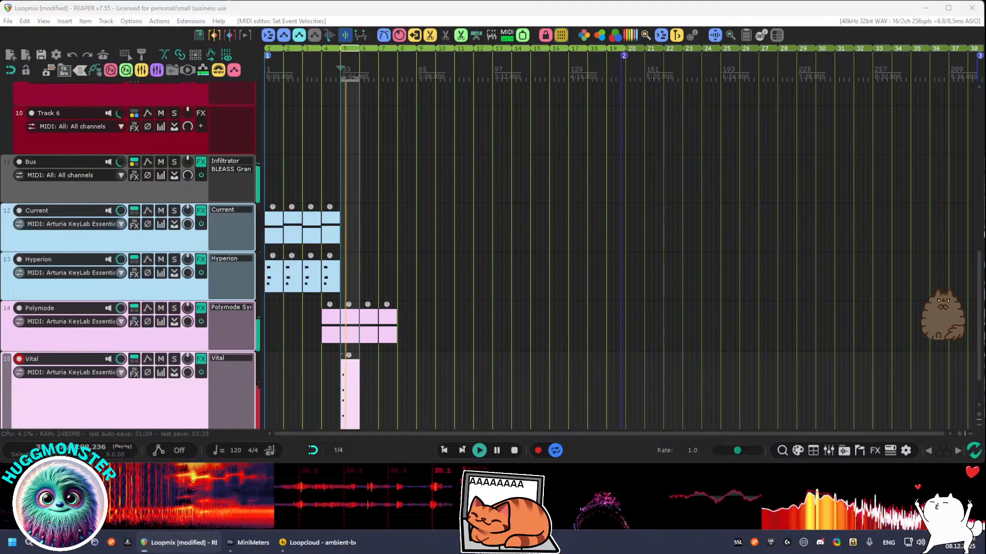
key("space")
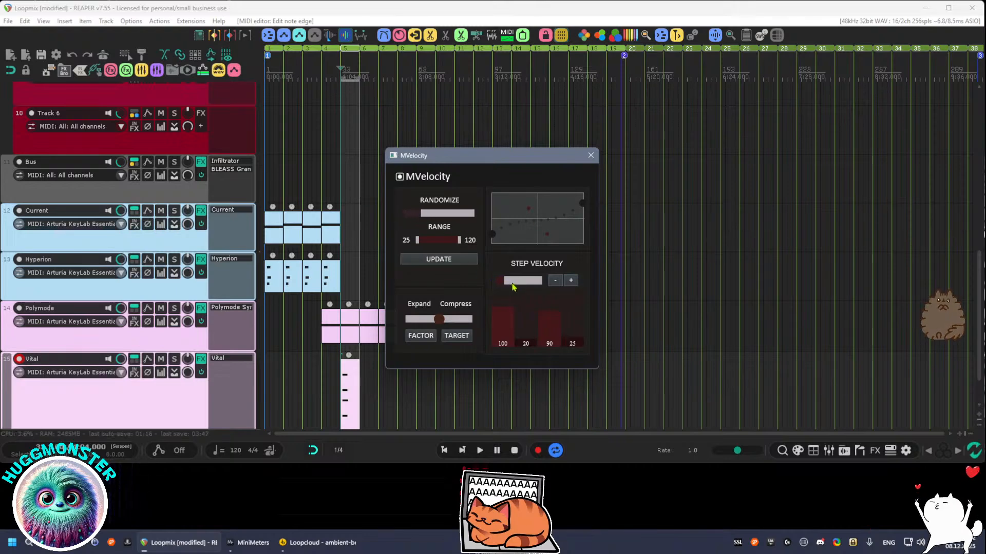
left_click(591, 155)
key("space")
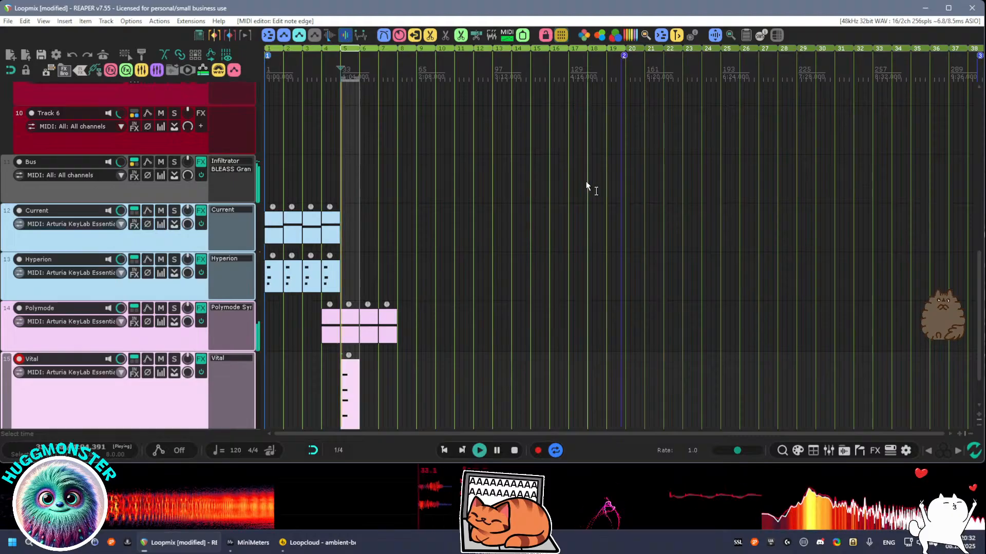
key("space")
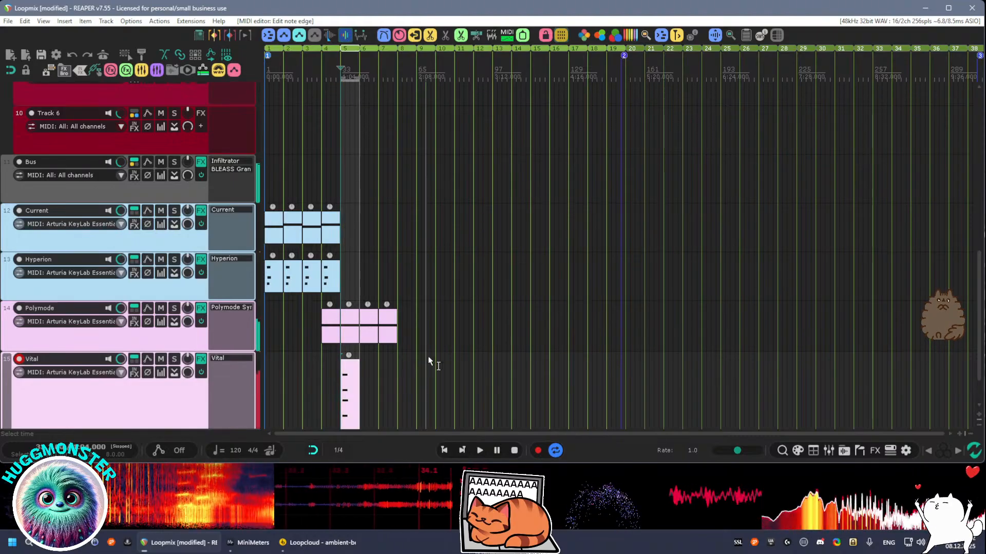
Set Vital's ENV 1 attack to 1.823 secs, audition the sound with playback and close the plugin window
left_click(232, 359)
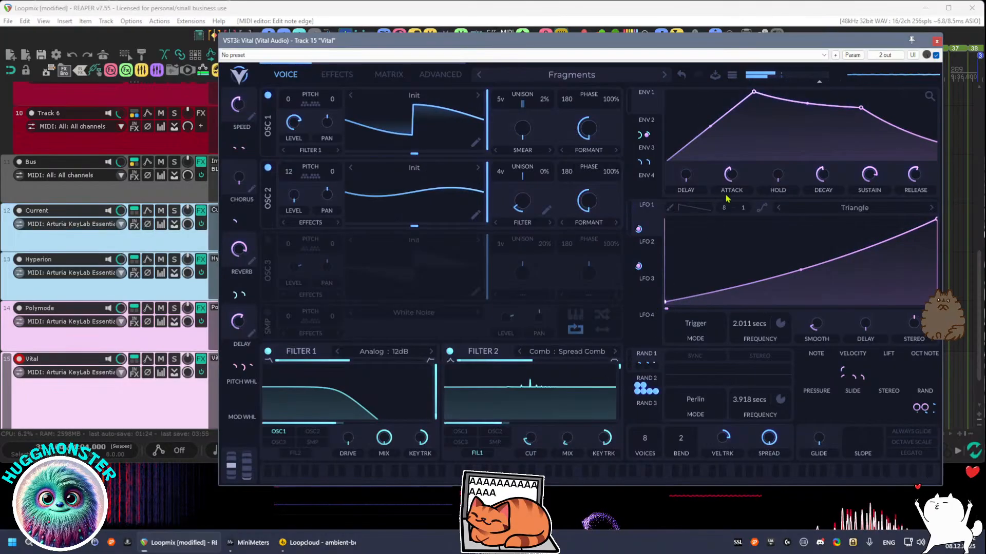
left_click_drag(726, 177, 727, 173)
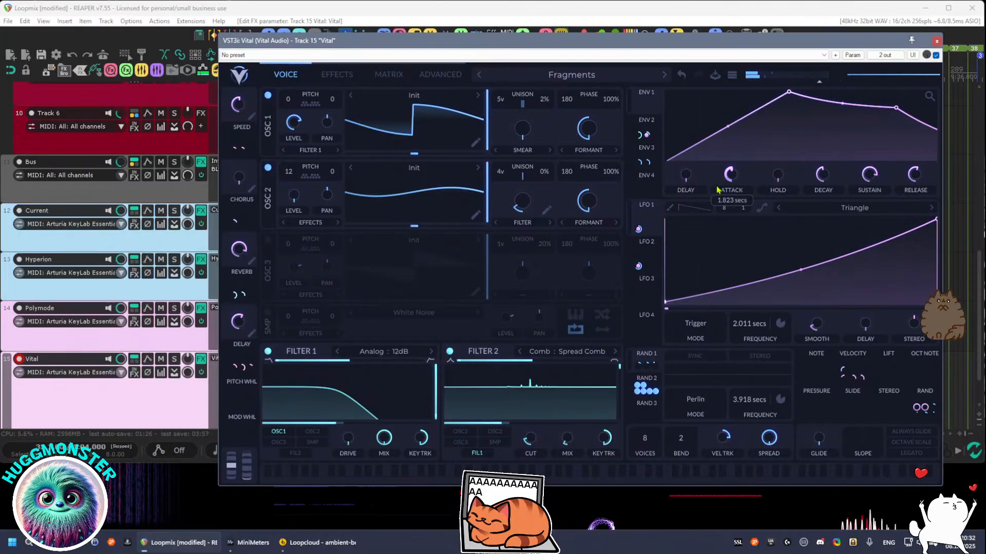
key("space")
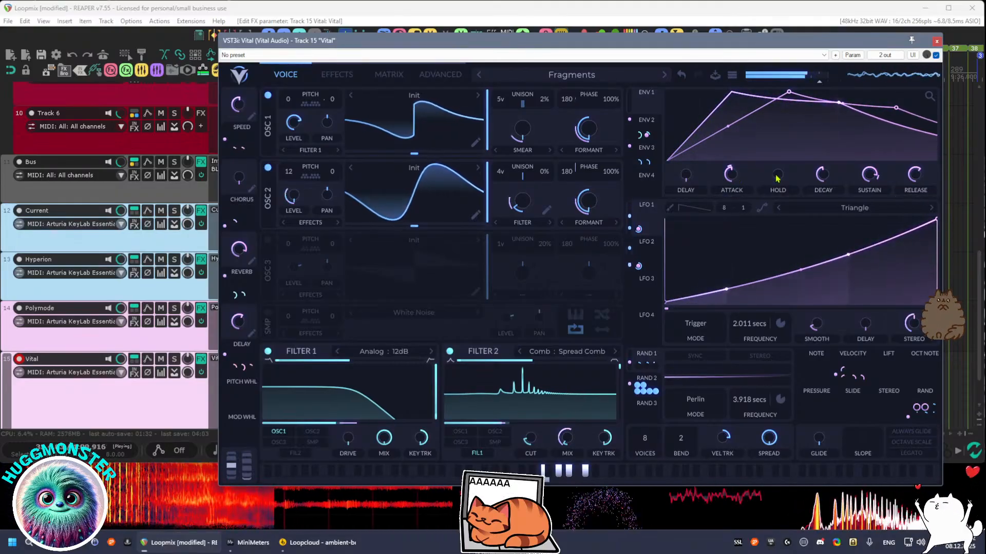
mouse_move(778, 177)
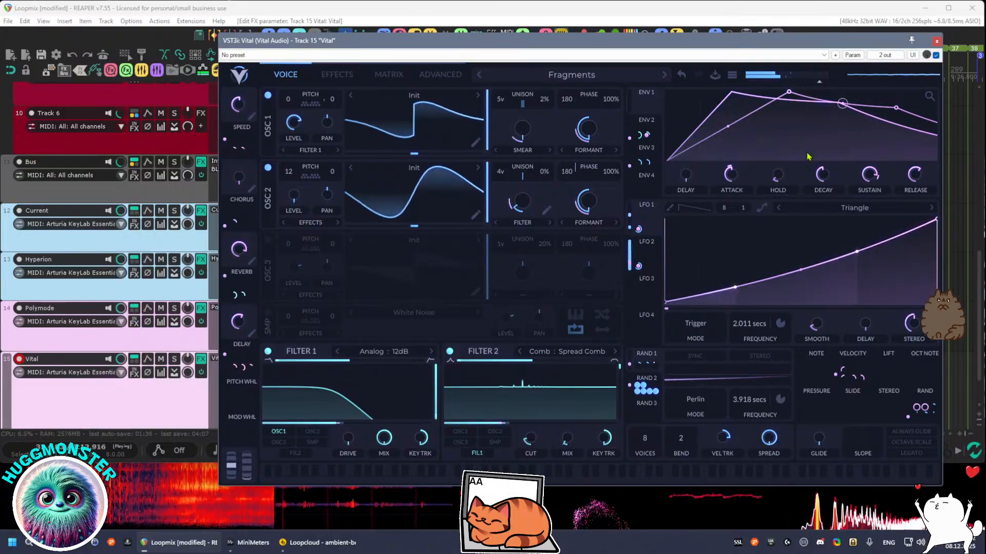
left_click(936, 42)
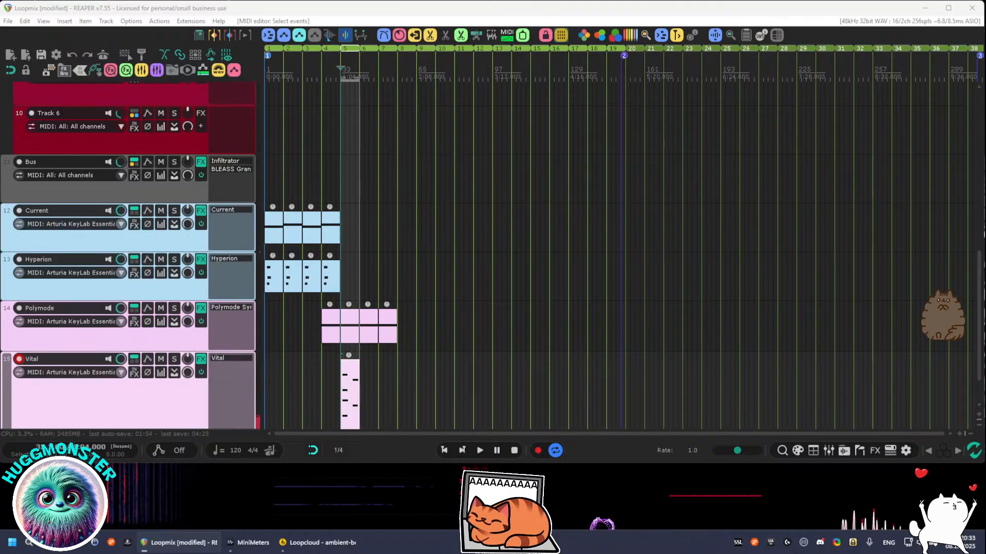
Delete chord notes from the Vital item in region 5, keeping one note in each half, and play the region
key("Delete")
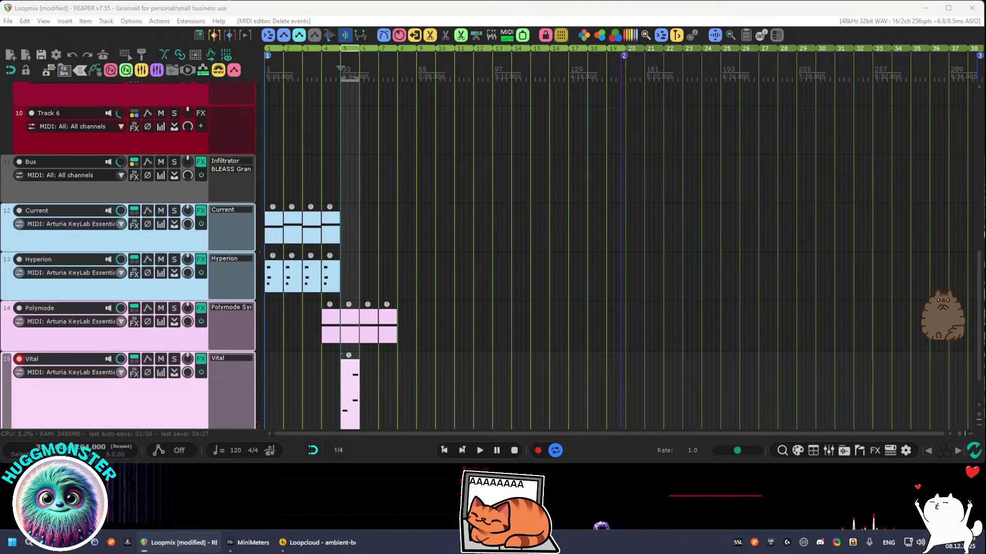
key("Delete")
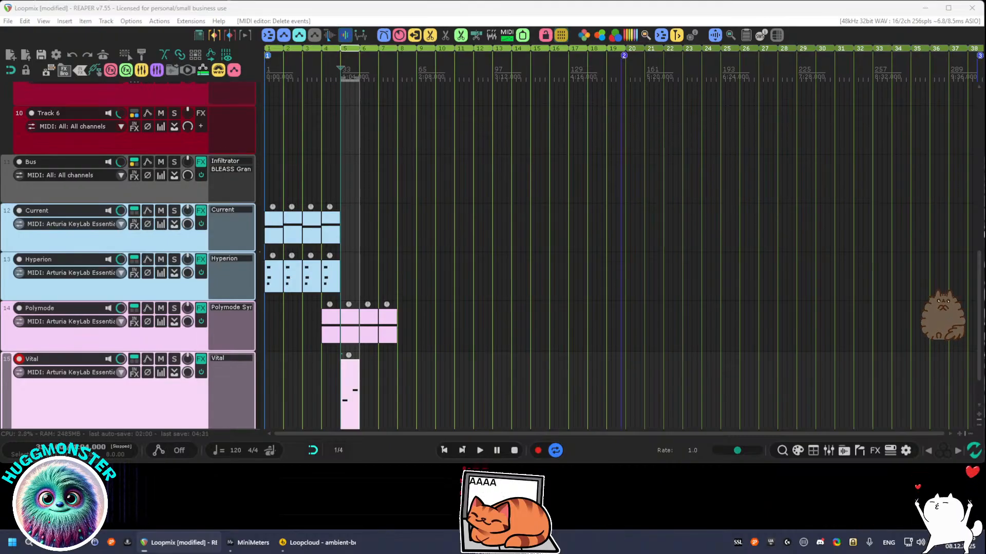
key("space")
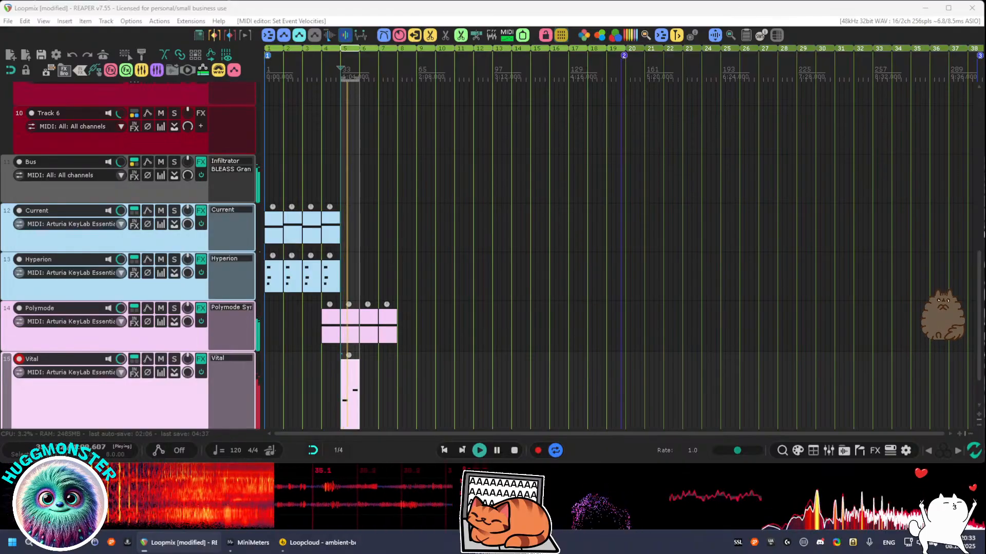
key("space")
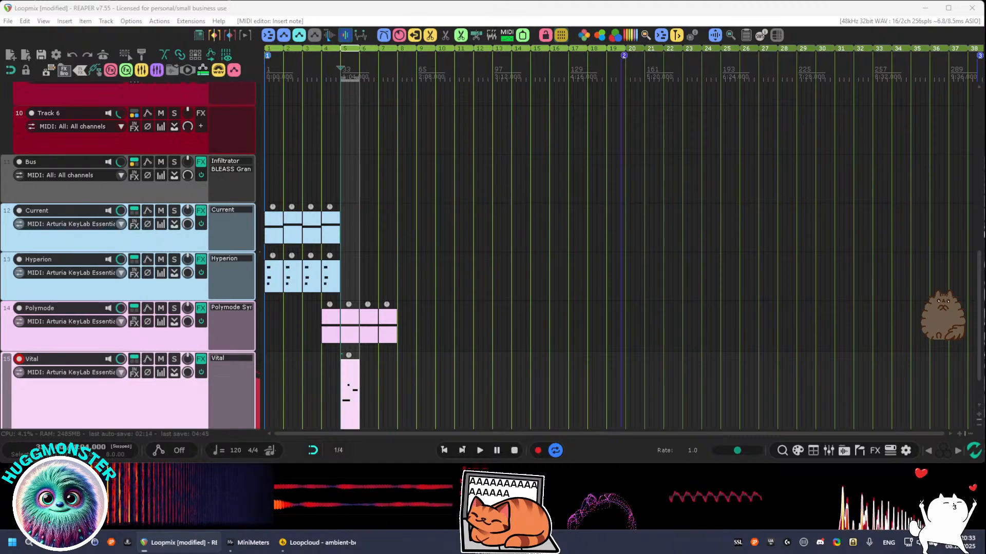
Rework the Vital item in region 5 with additional short notes, adjust the note velocities and play the region
key("space")
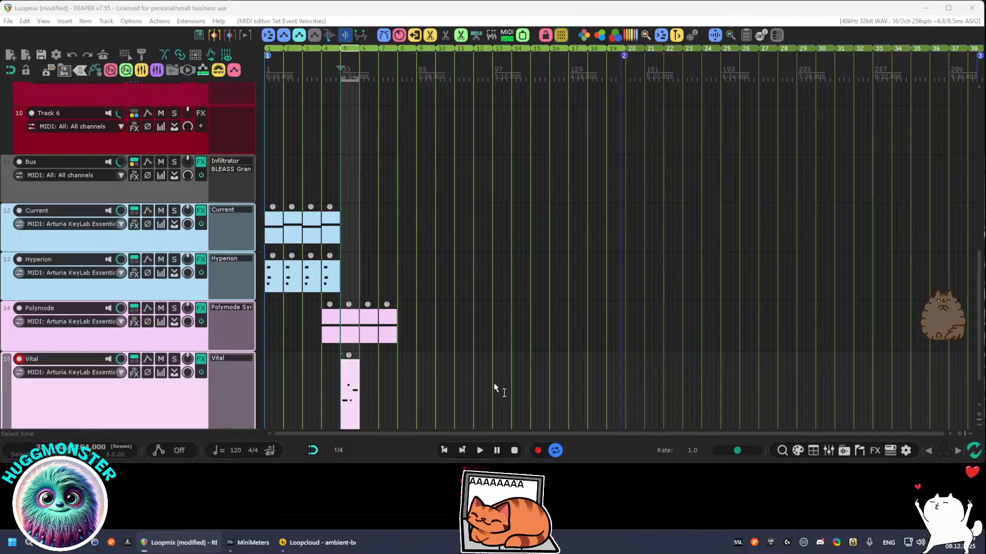
key("space")
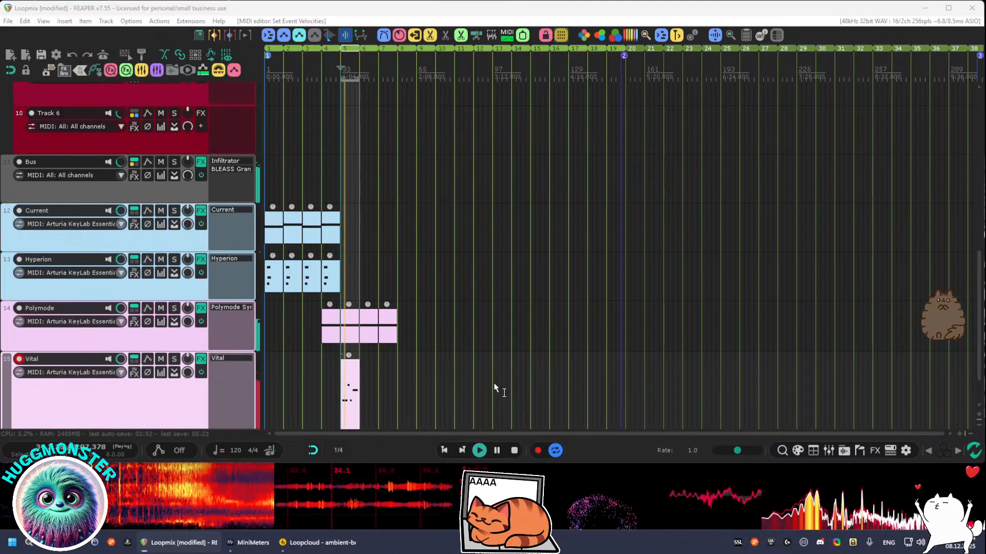
key("space")
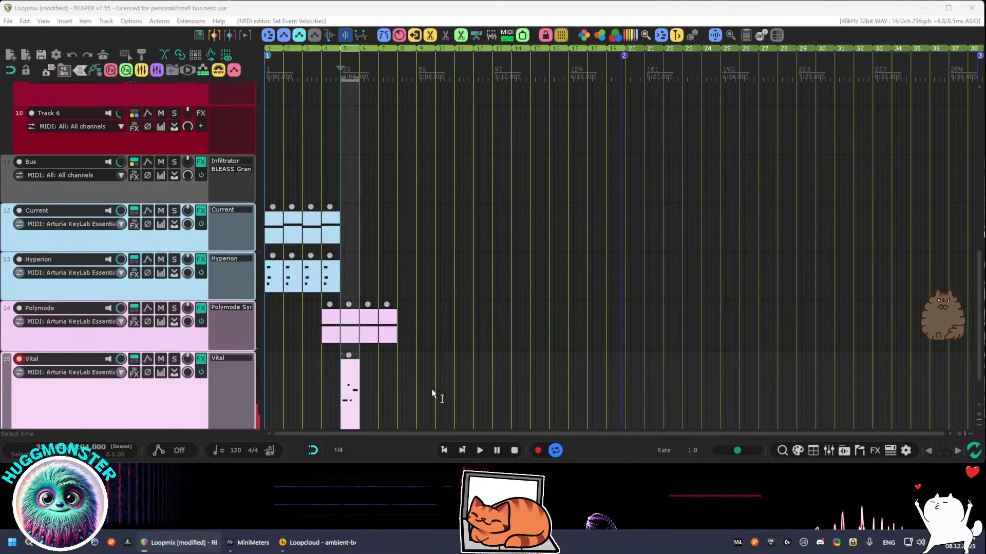
Duplicate the Vital item twice to fill regions 6 and 7 during playback and clear the time selection
key("space")
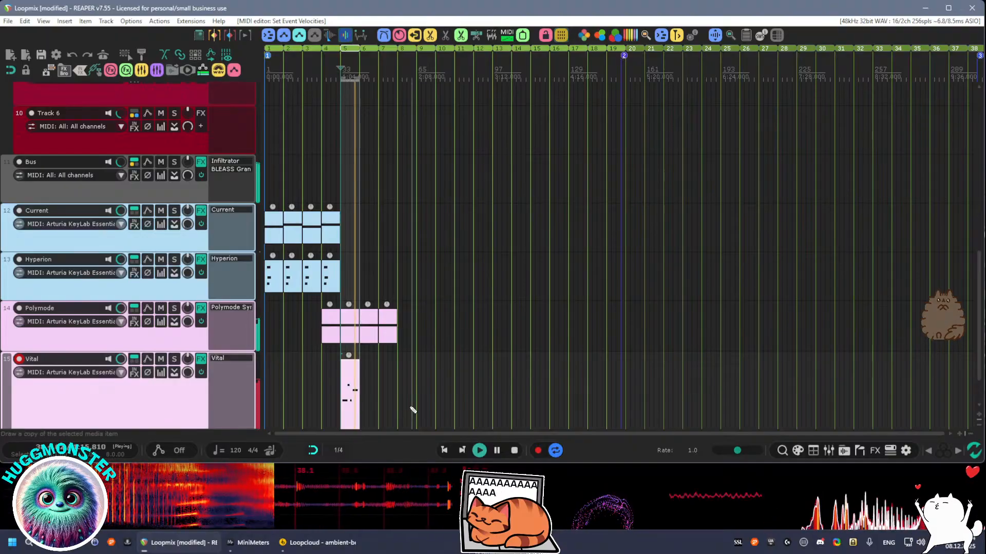
key("ctrl+d")
key("ctrl+d")
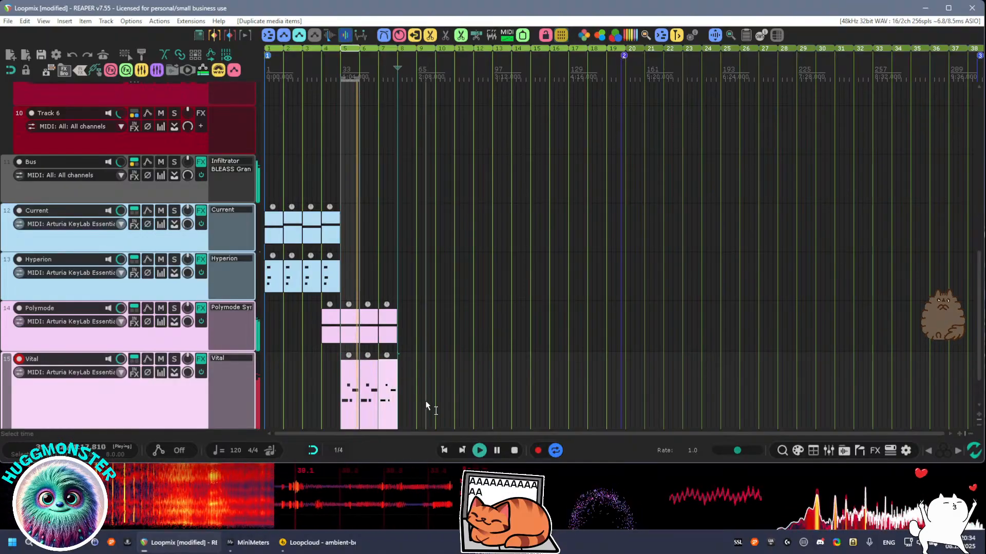
left_click(436, 378)
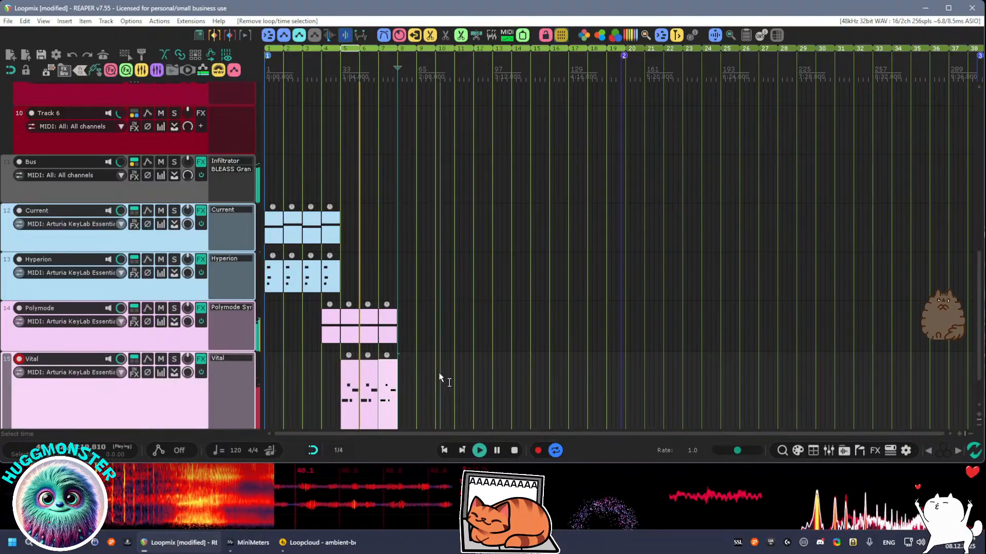
Disarm recording on the Vital track and adjust the track heights so the whole Vital track fits in view
left_click(19, 359)
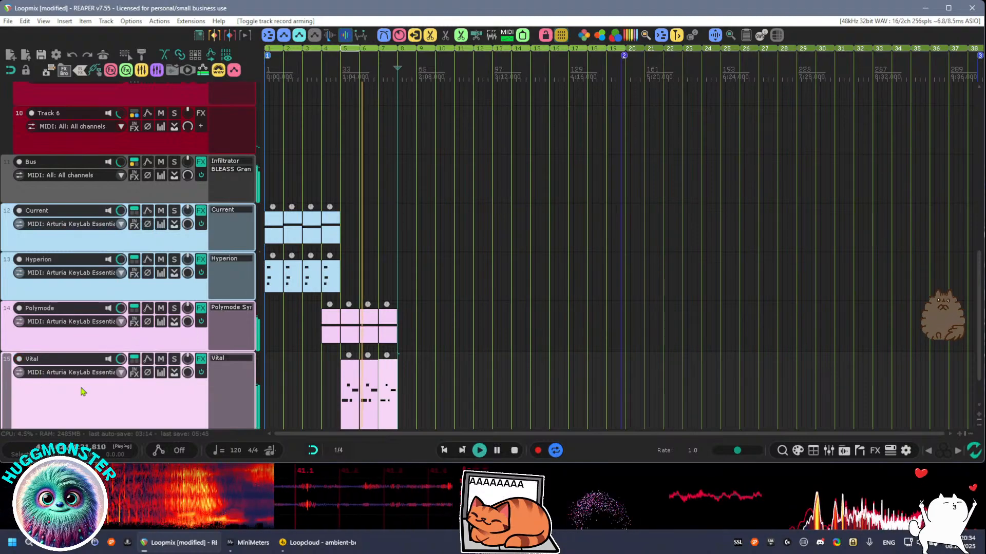
scroll(82, 391, "up", 2)
scroll(83, 391, "down", 1)
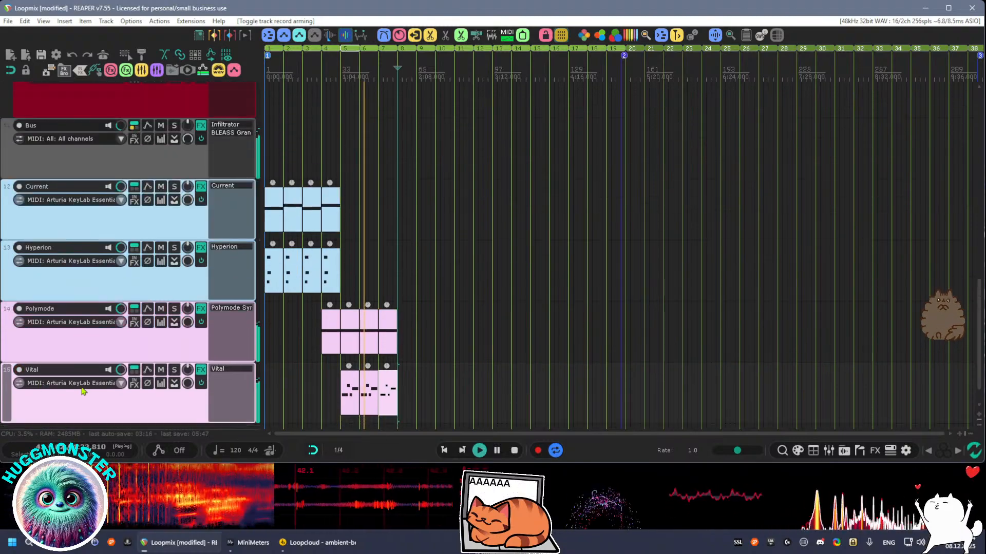
Listen to the arrangement through region 7, stop playback and save the project
scroll(82, 392, "down", 3)
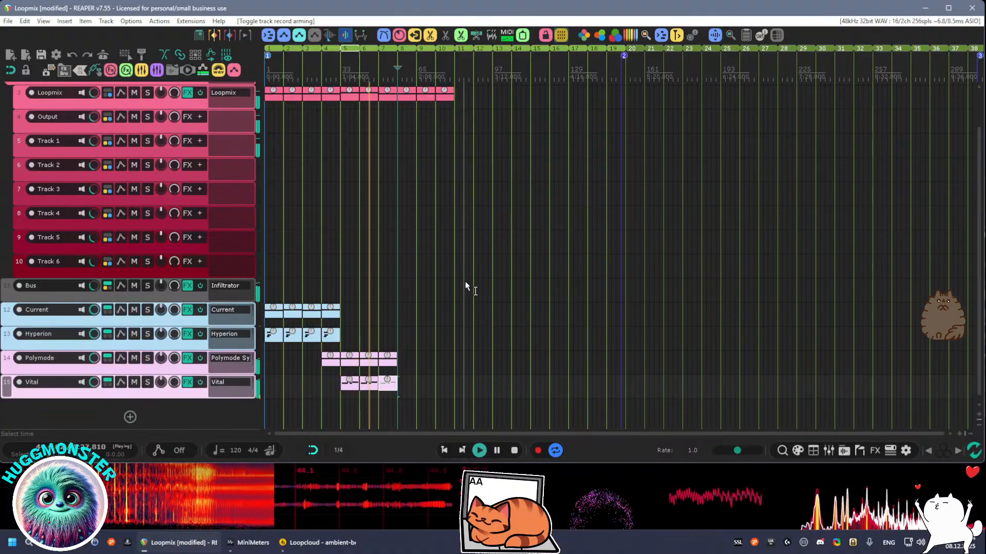
mouse_move(465, 282)
left_mouse_down()
mouse_move(455, 316)
mouse_move(477, 310)
mouse_move(472, 284)
left_mouse_up()
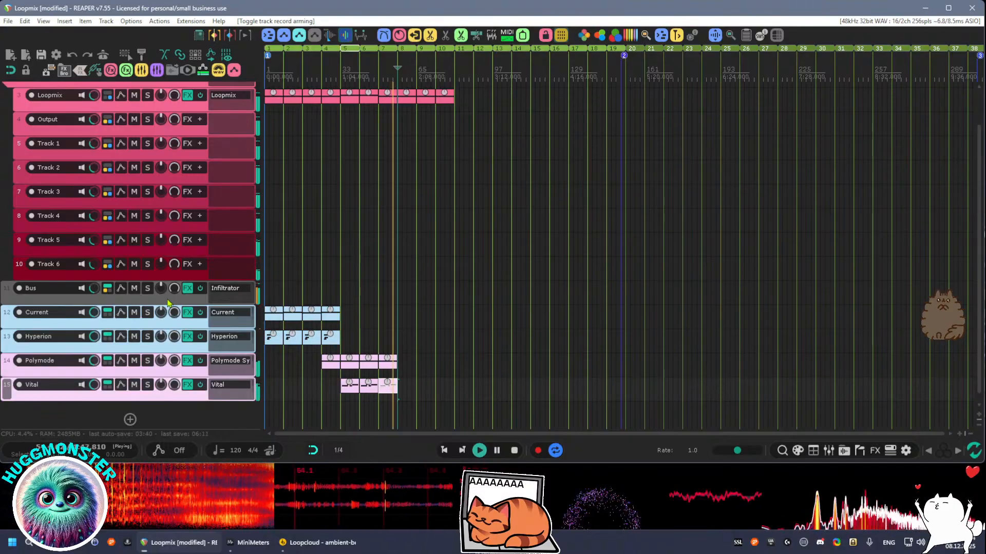
key("space")
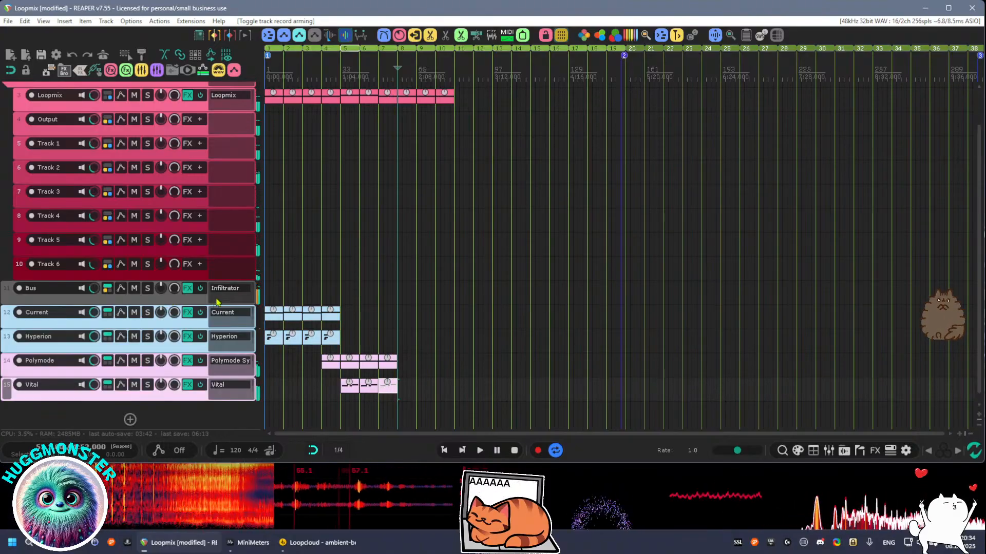
left_click(41, 54)
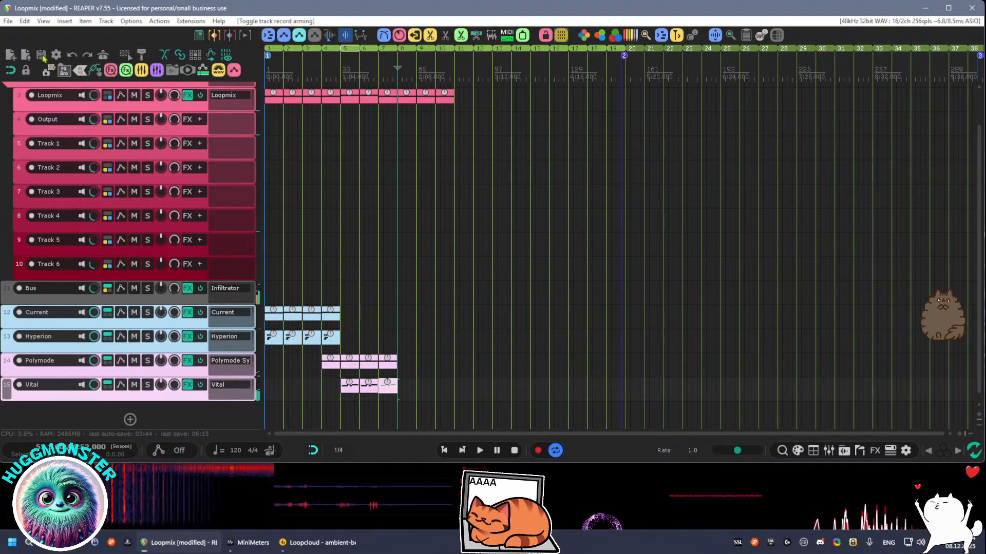
Enlarge the Bus track below Track 6 and create a second bus after it with the track rerouted to it
left_click(234, 299)
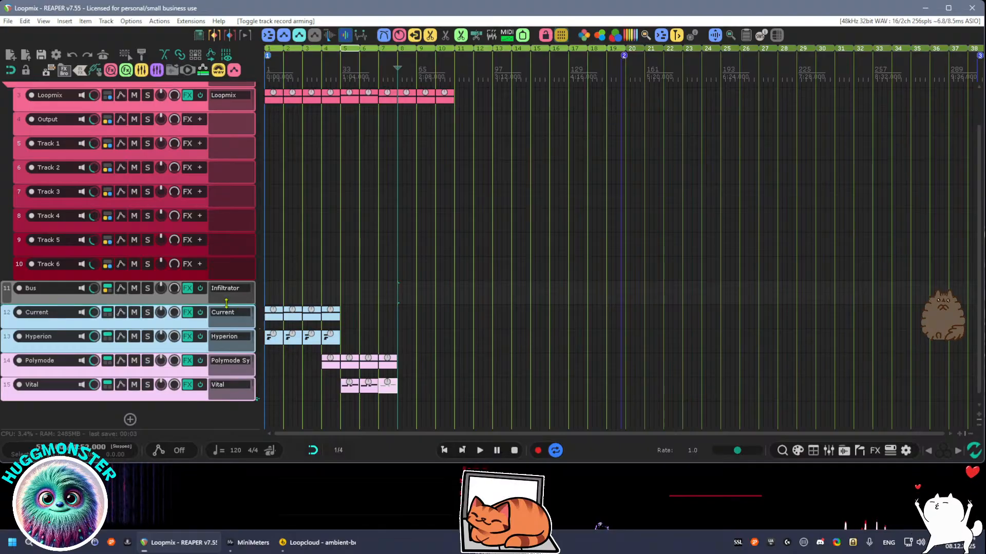
left_click_drag(228, 305, 227, 334)
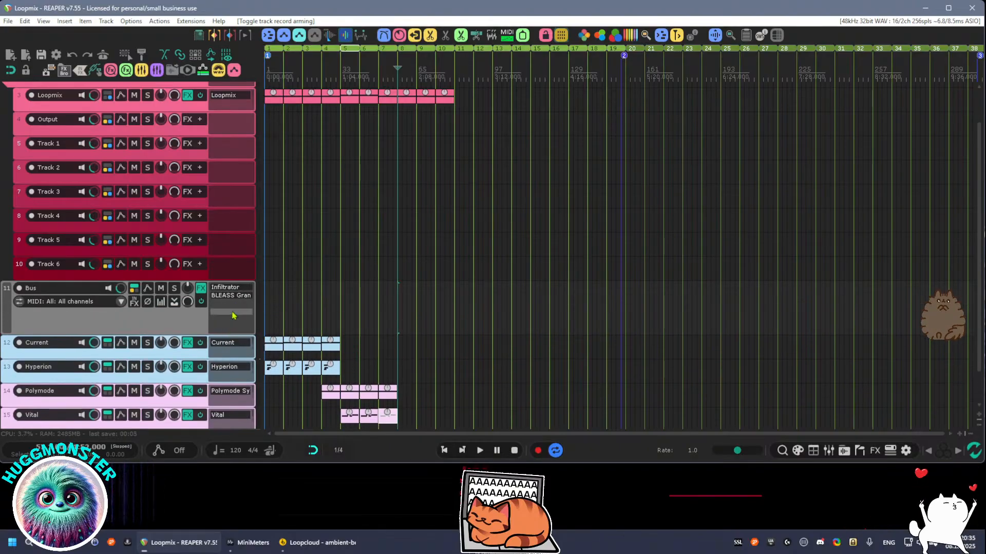
double_click(235, 311)
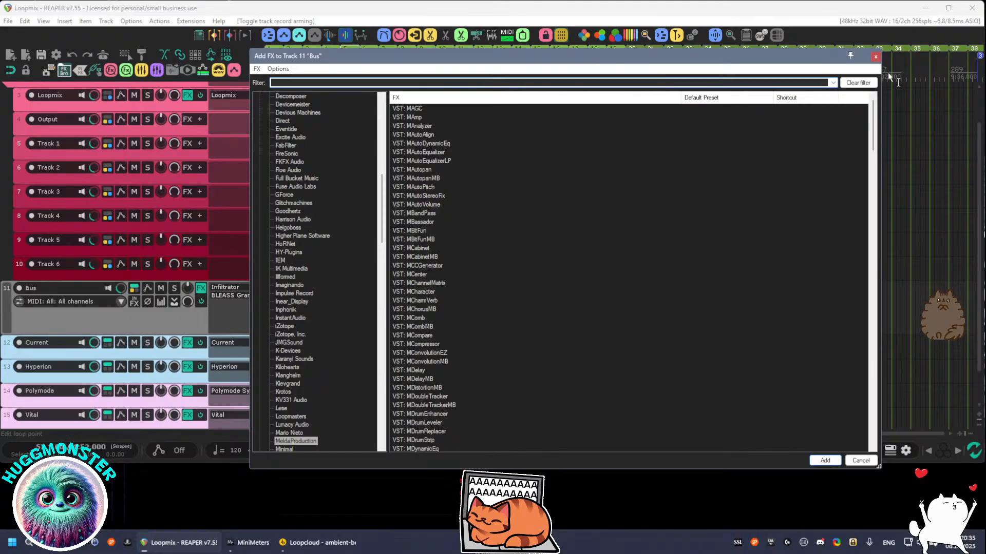
key("Escape")
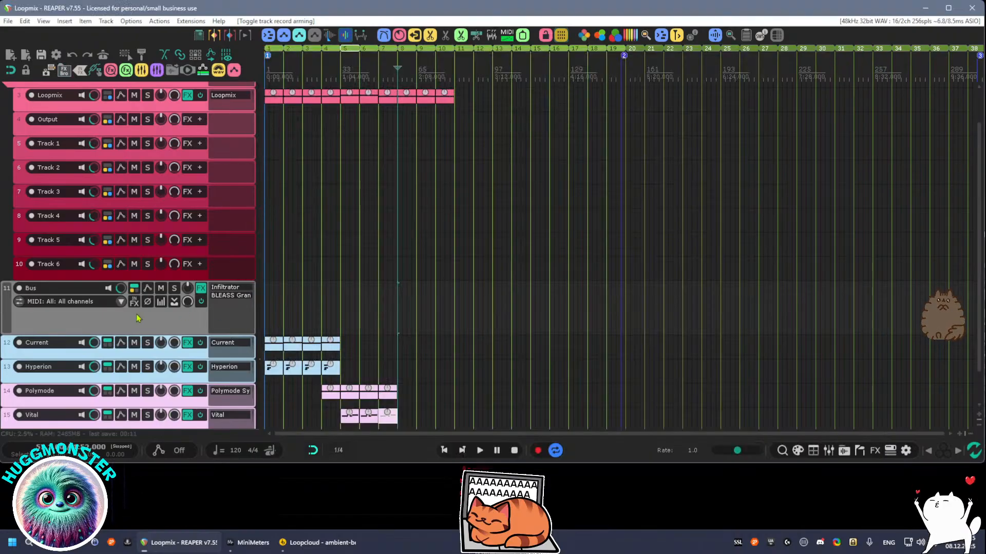
right_click(105, 325)
mouse_move(152, 41)
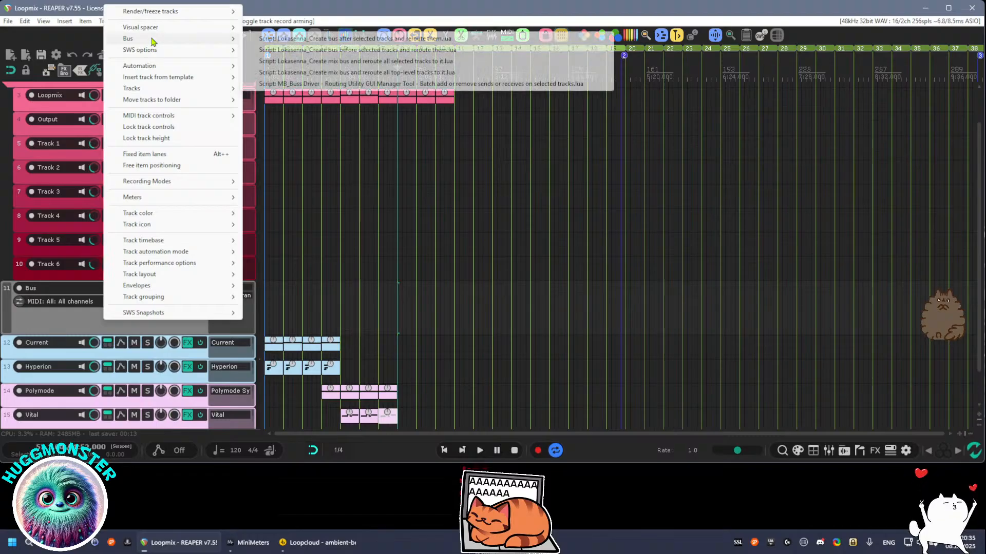
left_click(286, 39)
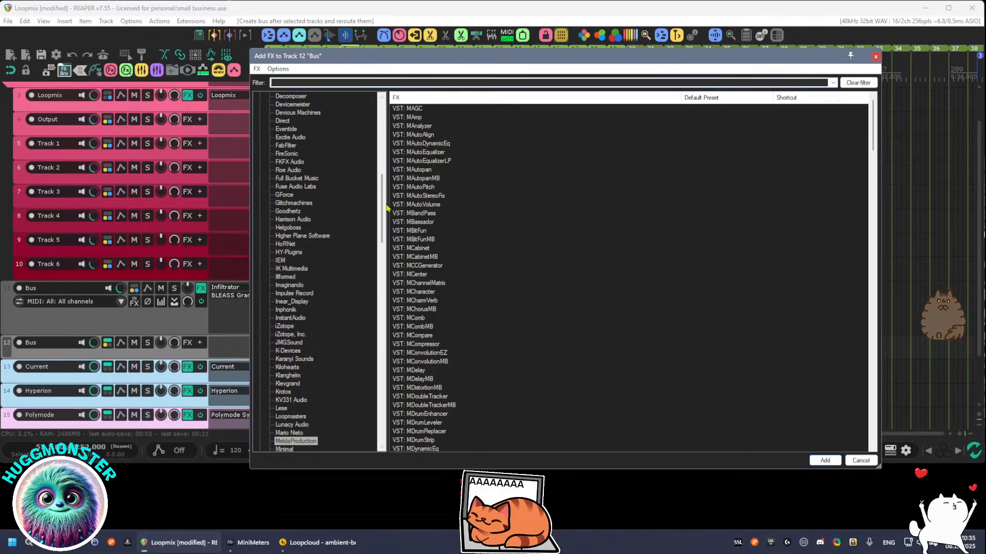
Browse the Creative - Reverb categories and add the spring reverb Walls (Klevgrand) to the new bus on track 12
left_click_drag(382, 208, 375, 412)
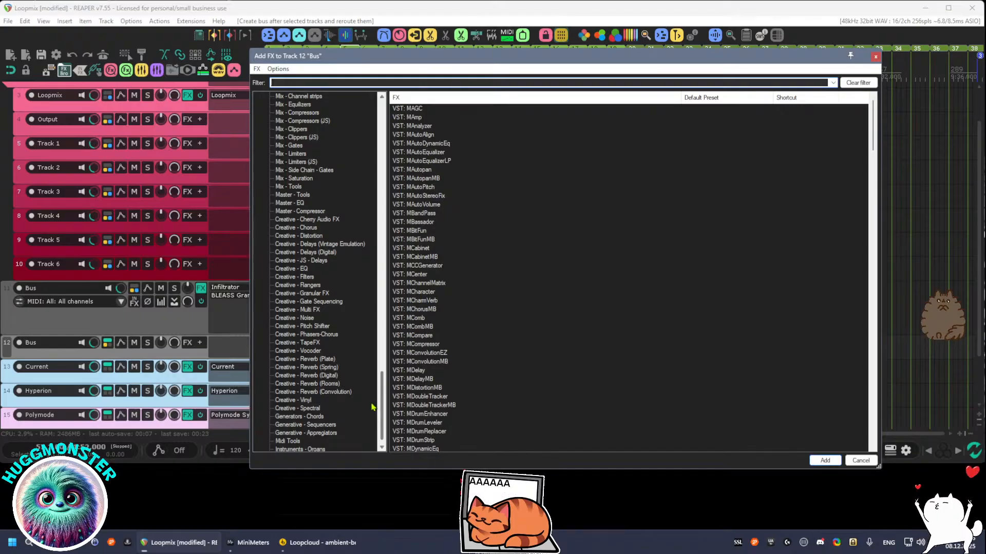
left_click(329, 375)
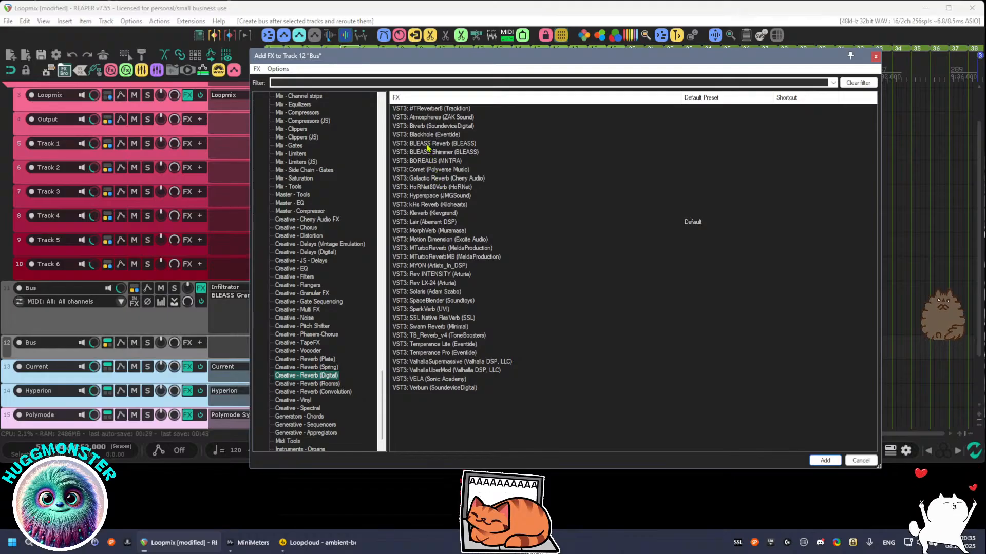
left_click(318, 384)
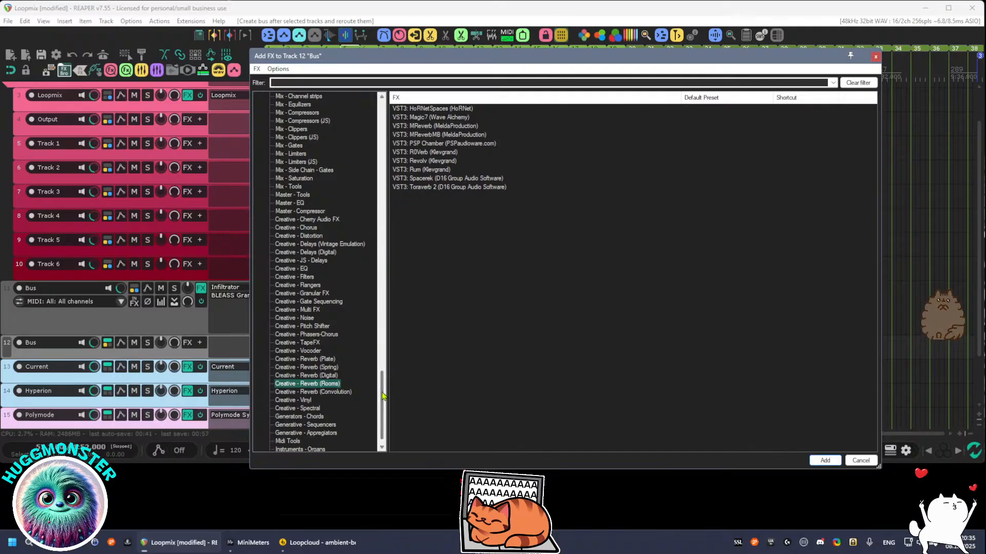
left_click_drag(383, 395, 389, 242)
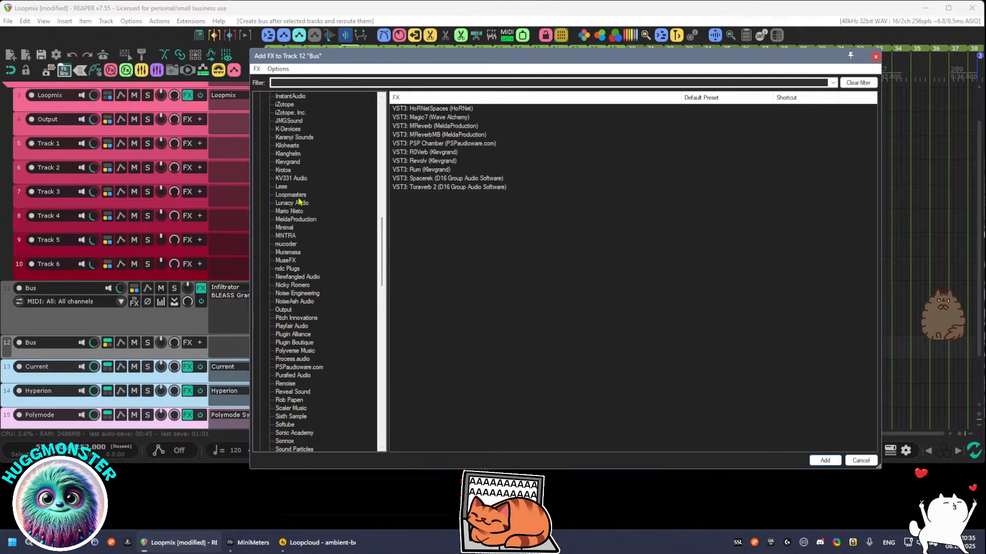
scroll(325, 417, "down", 15)
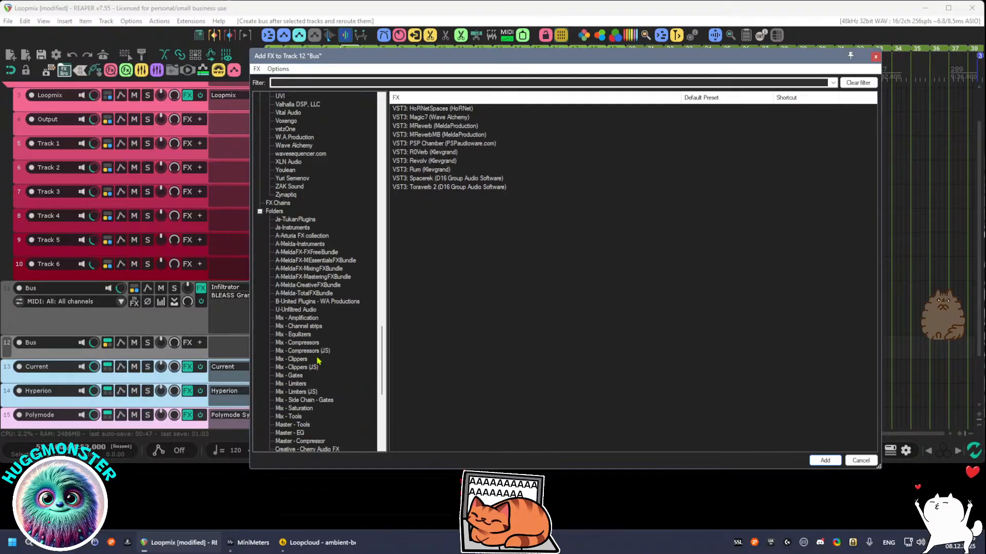
scroll(321, 391, "down", 4)
scroll(322, 373, "down", 5)
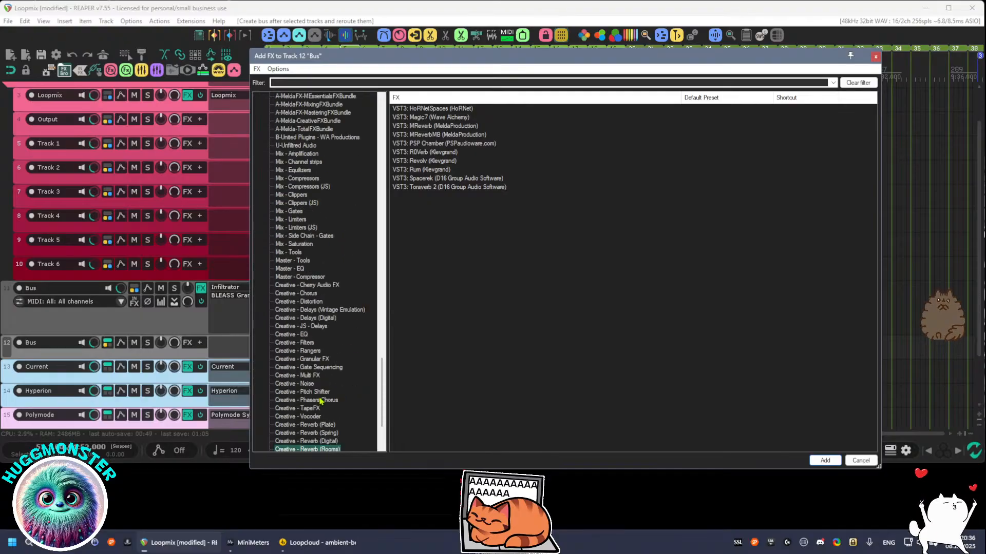
left_click(329, 368)
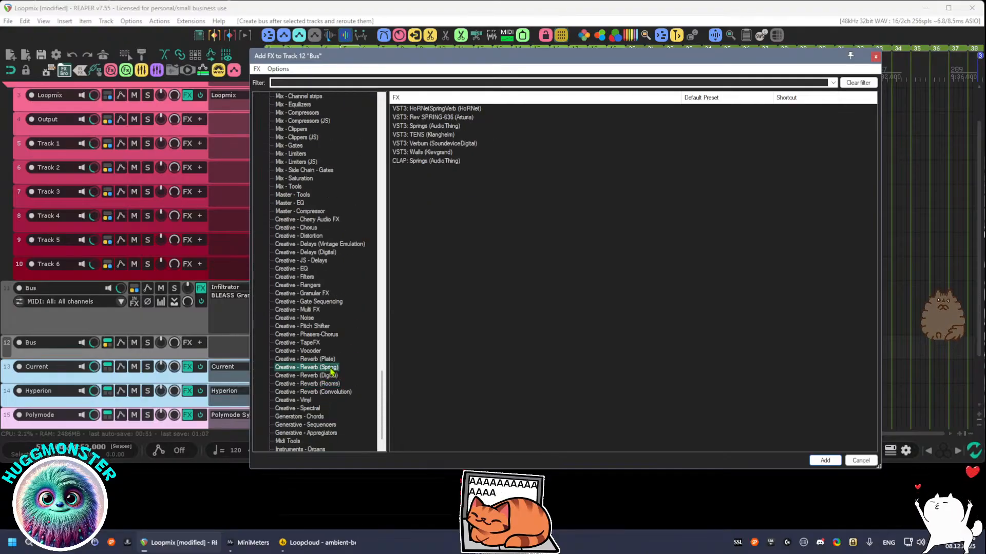
left_click(428, 154)
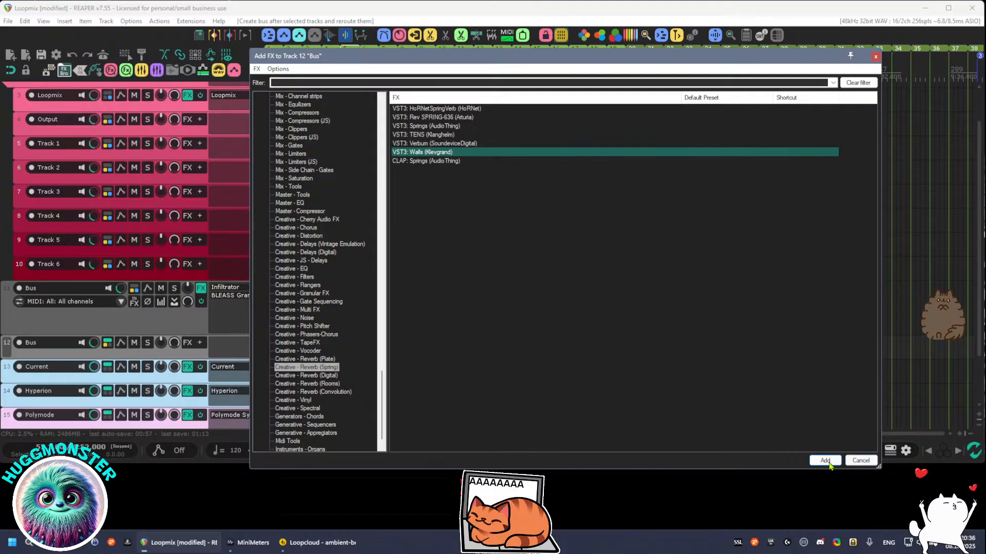
left_click(826, 460)
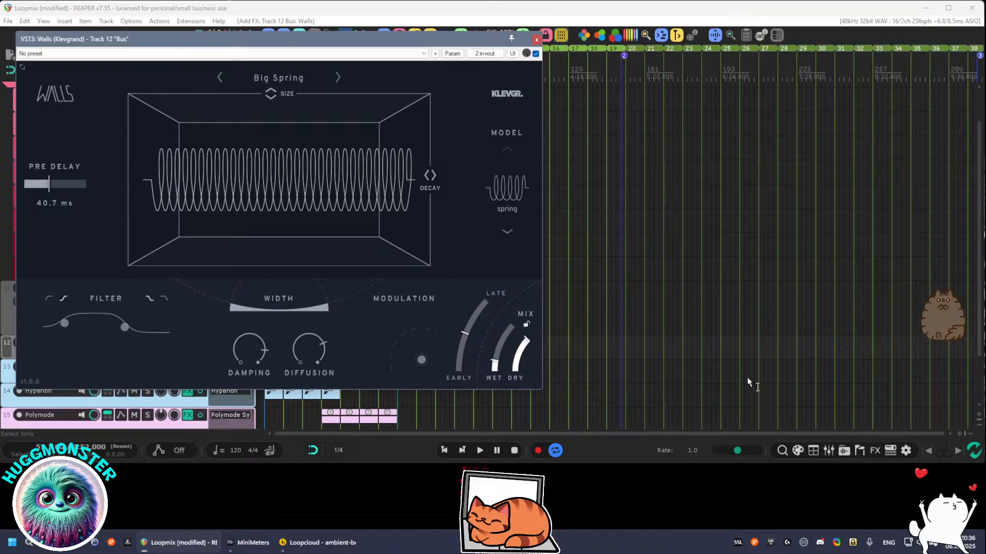
Load the King Dubby preset from the Spring category in Walls while the project plays
left_click_drag(390, 41, 771, 58)
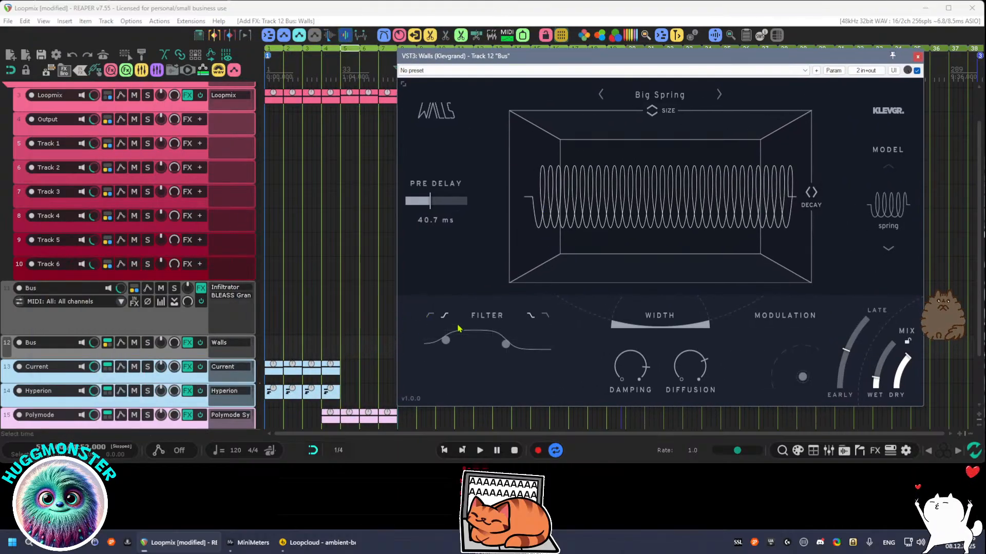
key("space")
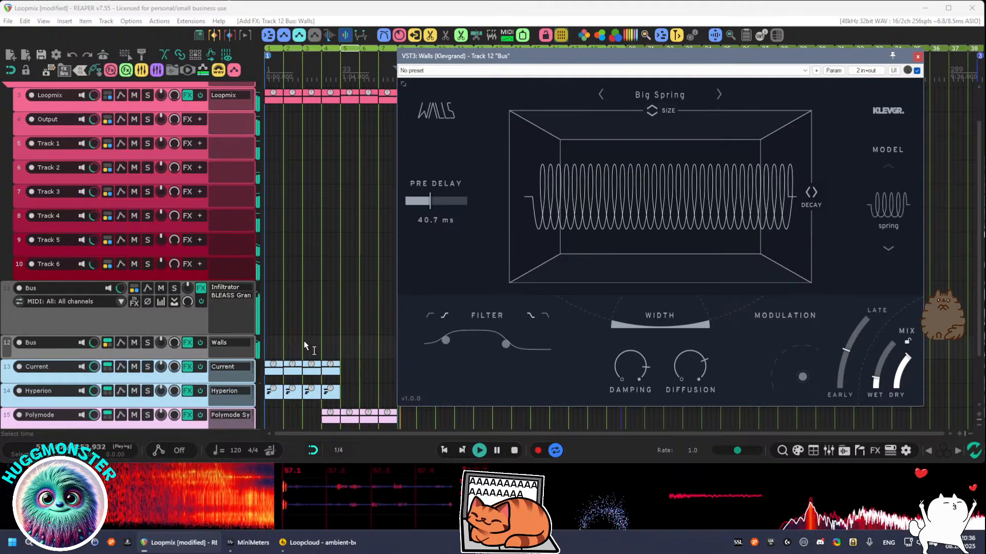
left_click(650, 95)
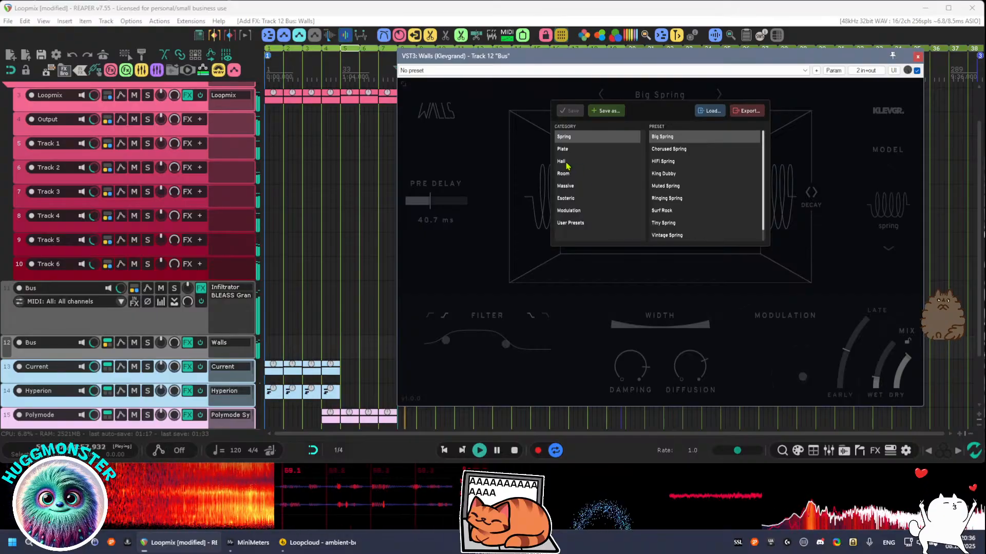
left_click(567, 163)
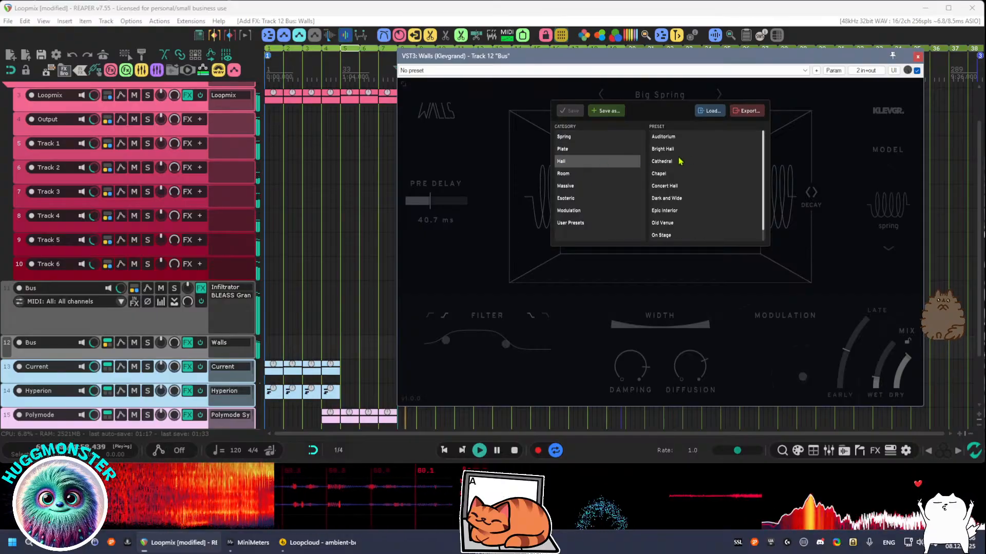
left_click(584, 140)
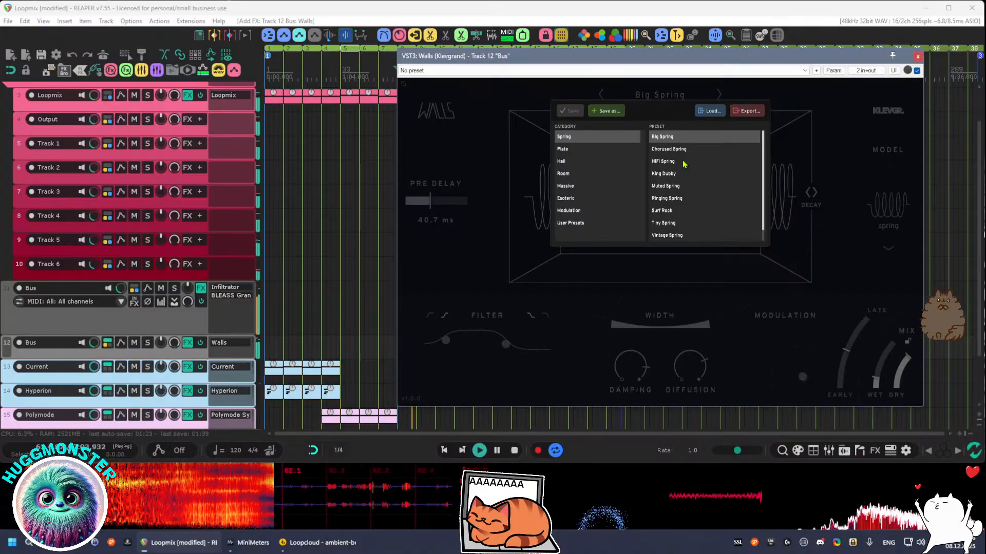
left_click(676, 177)
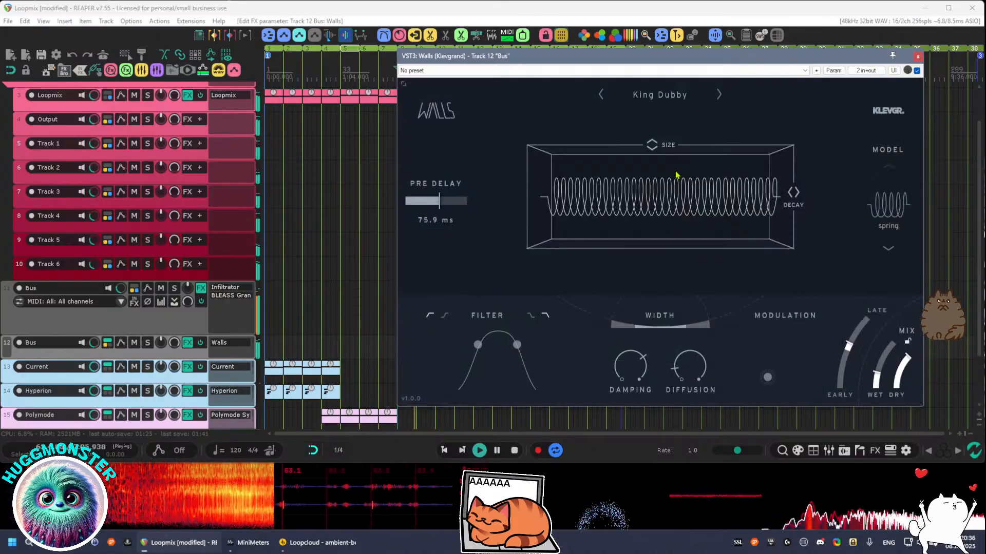
Audition track 12 soloed, unsolo it, close the Walls window and stop playback
left_click(145, 345)
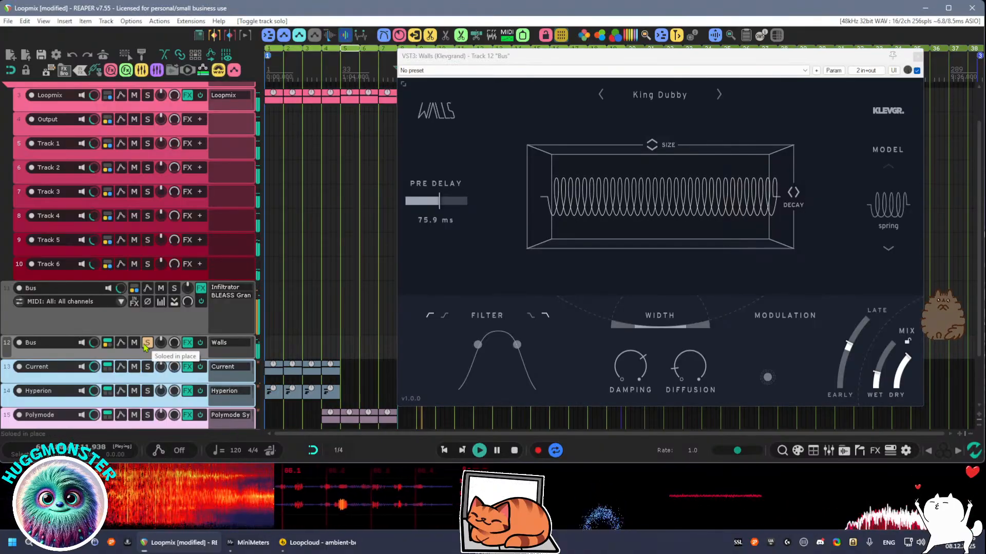
left_click(147, 347)
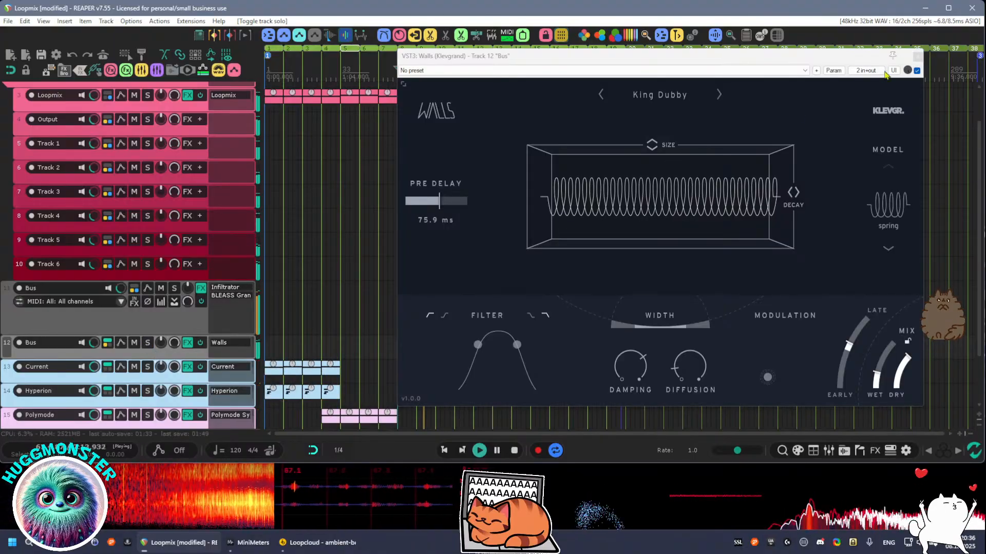
left_click(917, 60)
left_click(917, 56)
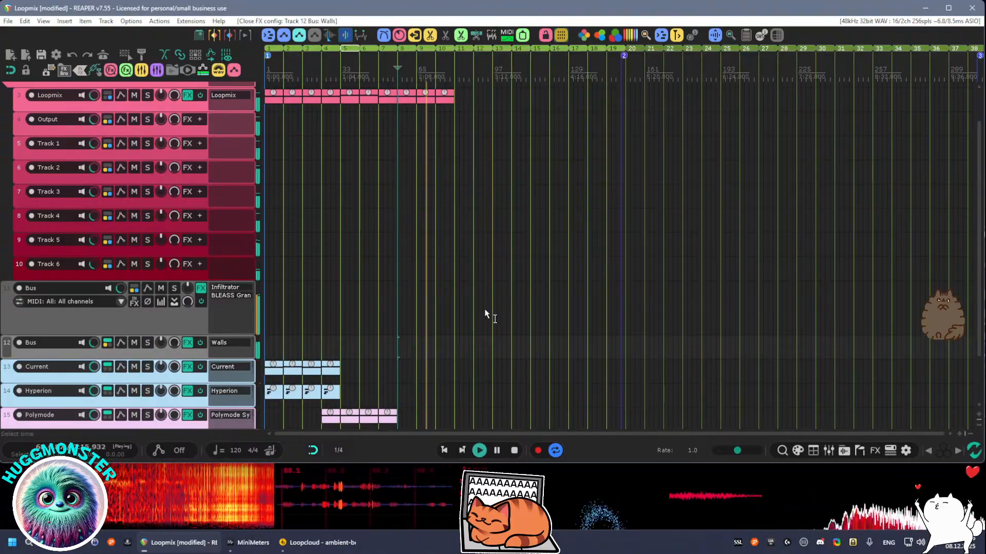
scroll(491, 284, "down", 2)
scroll(492, 283, "down", 1)
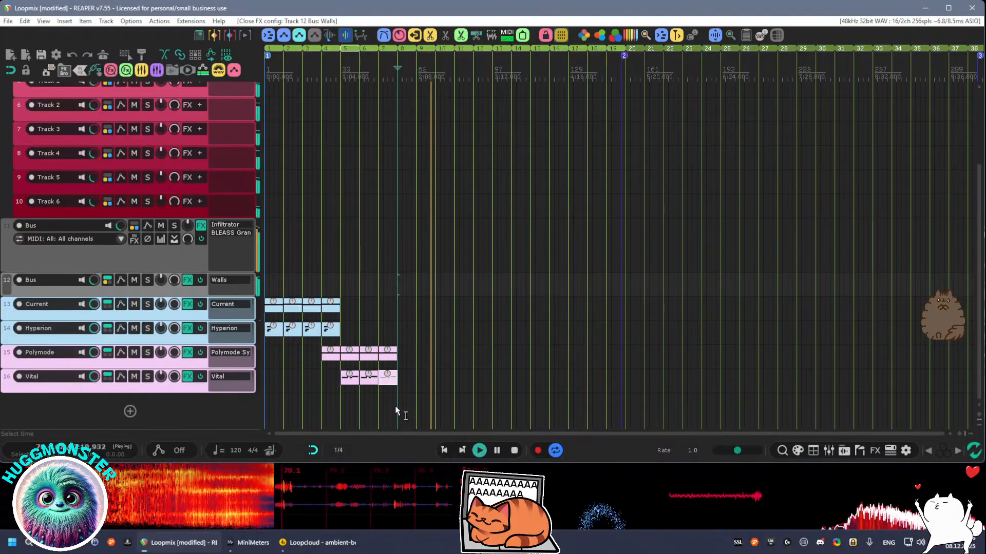
key("space")
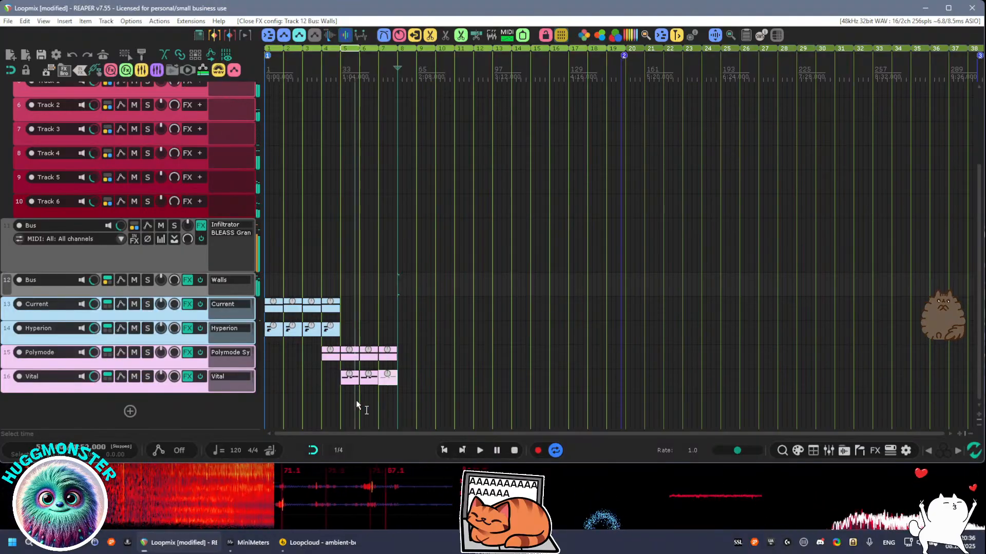
Delete notes and adjust a note edge in the region 5 Vital item, and remove its copies from regions 6 and 7
left_click_drag(355, 400, 346, 380)
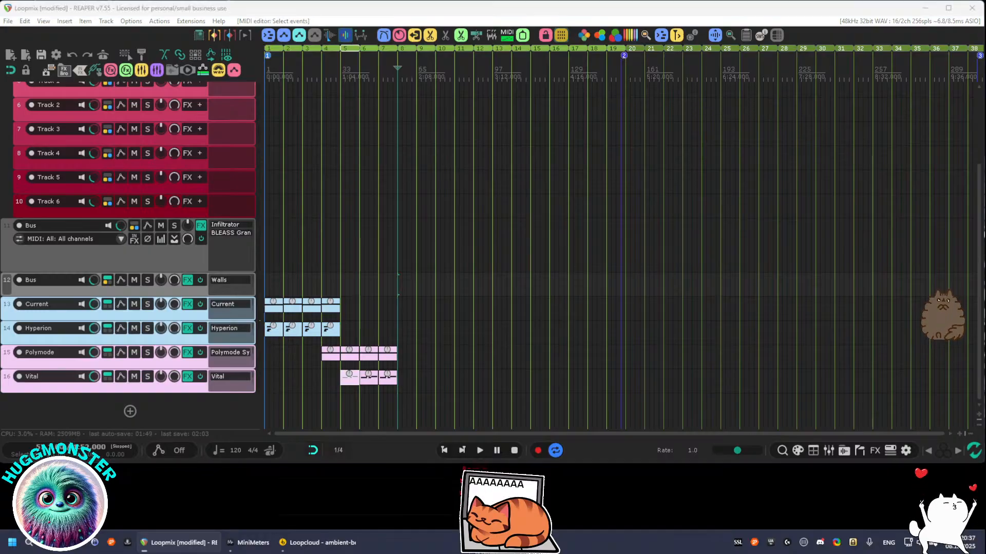
key("Delete")
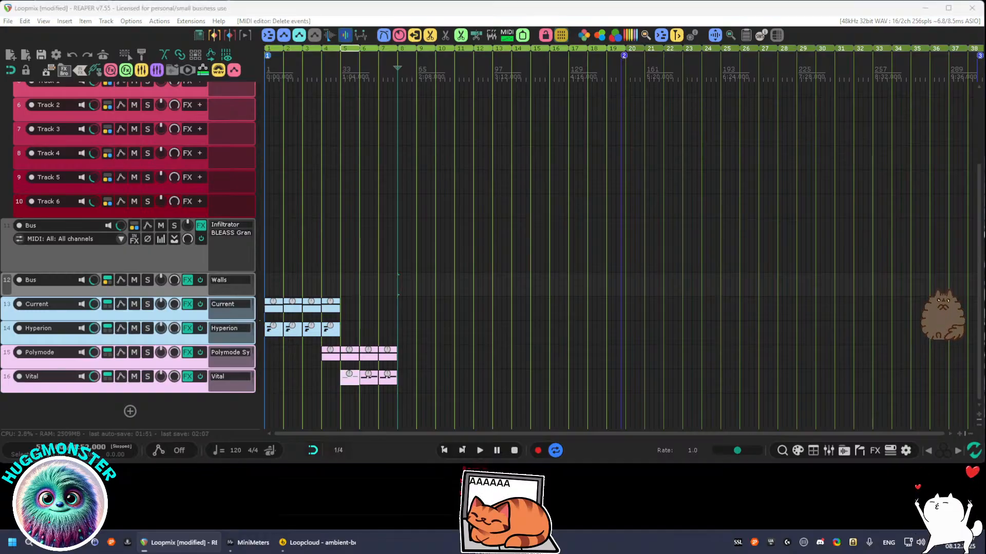
key("Delete")
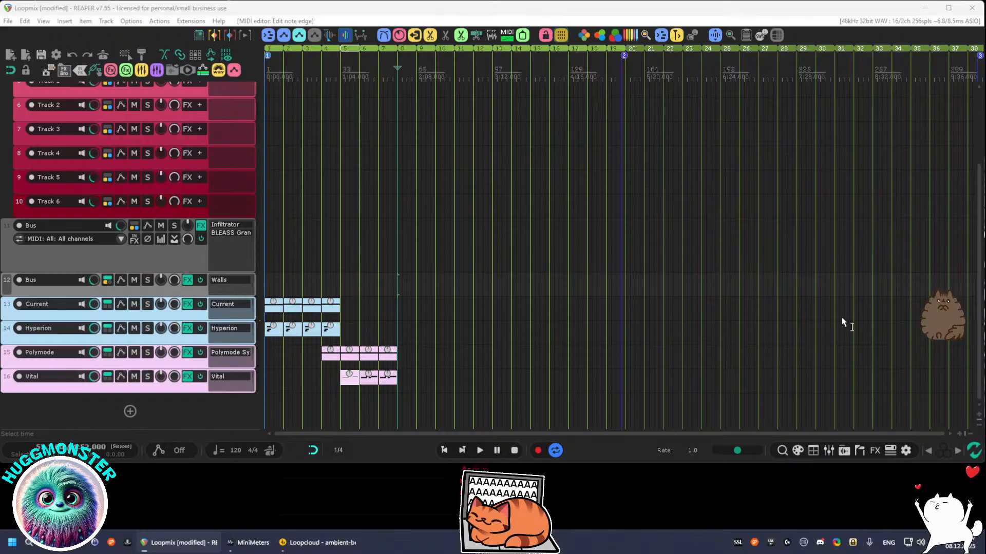
left_click(395, 389)
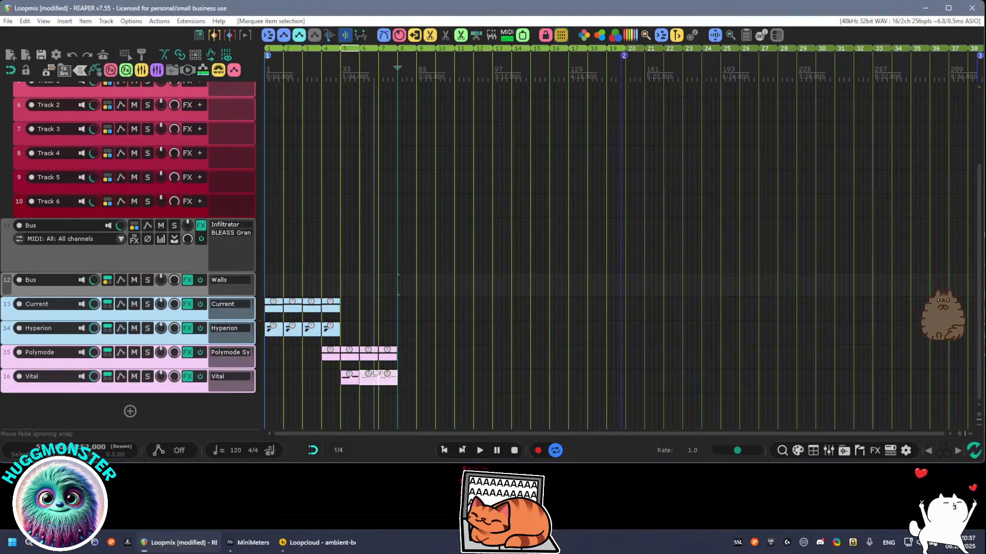
key("Delete")
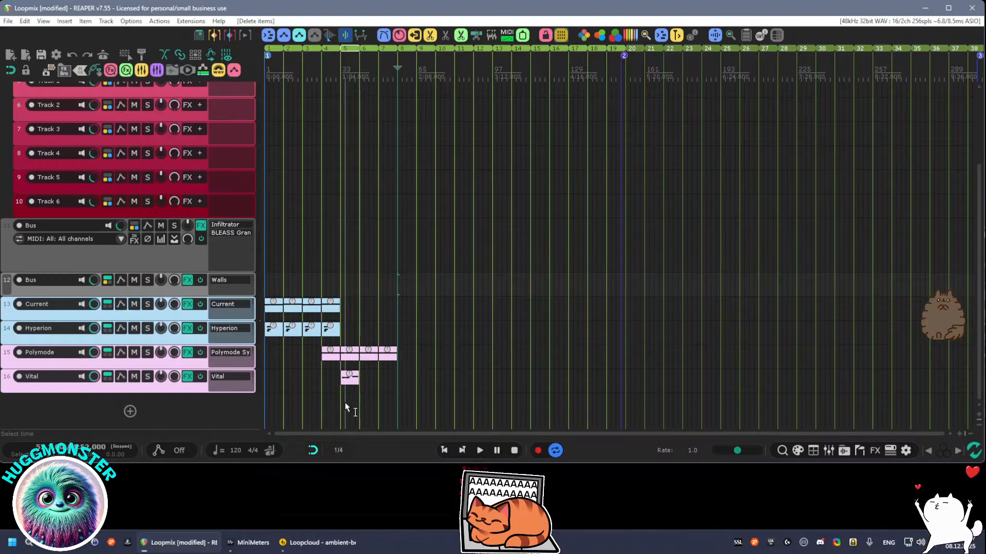
Duplicate the region 5 Vital item twice to fill regions 6 and 7
left_click_drag(372, 394, 345, 378)
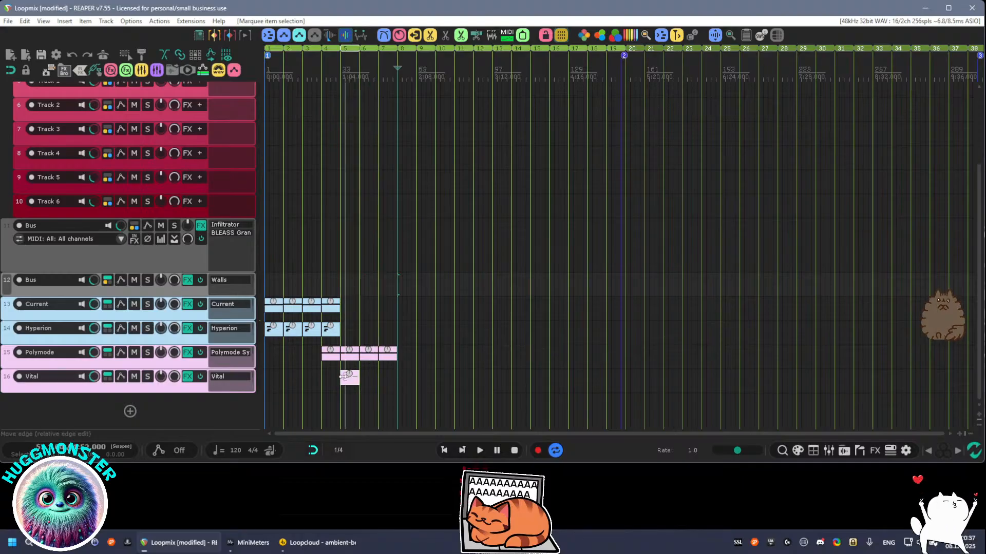
key("ctrl+d")
key("ctrl+d")
Play the project from the start of region 5, save it during playback, and stop
left_click(340, 407)
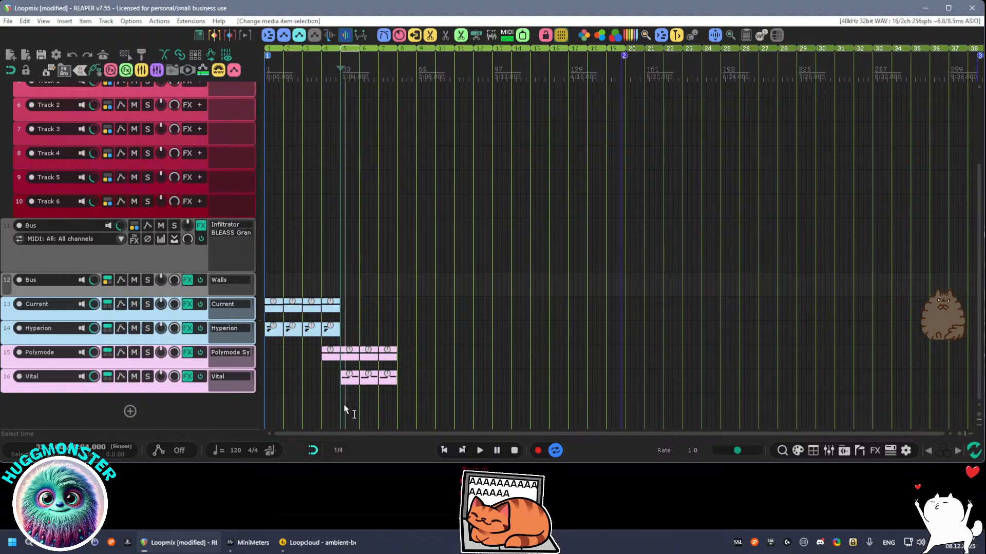
key("space")
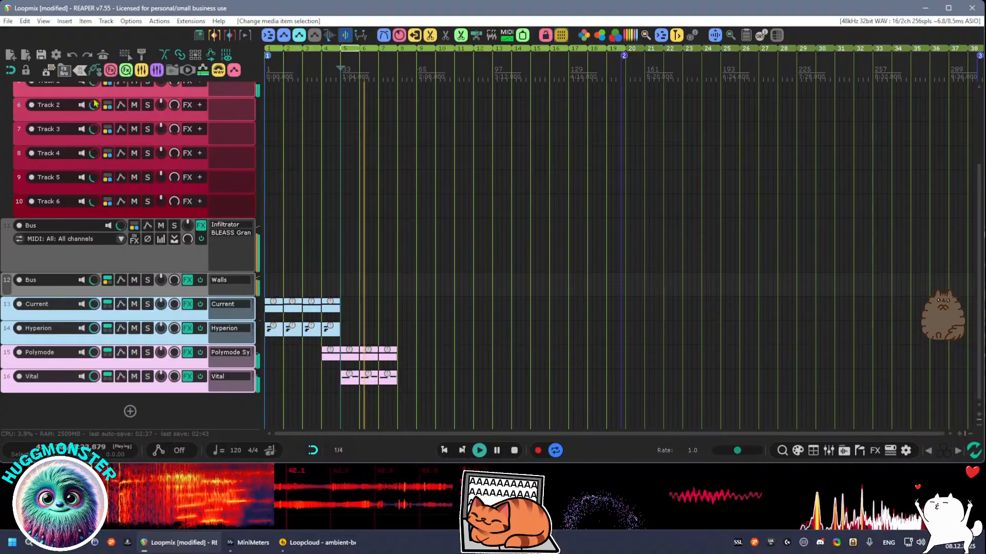
left_click(41, 56)
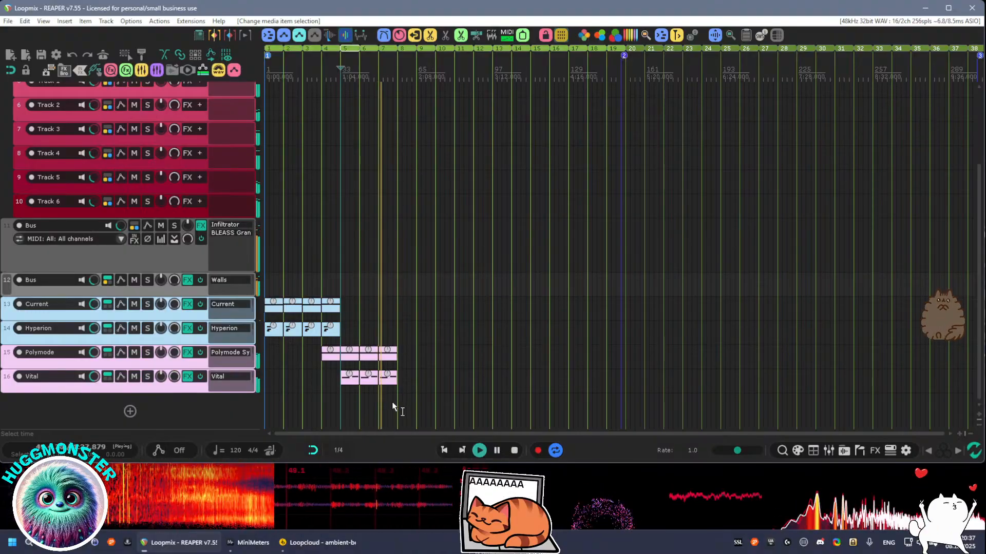
key("space")
Create a bus after the Vital track and reroute the track to it using the Lokasenna script
left_click(167, 392)
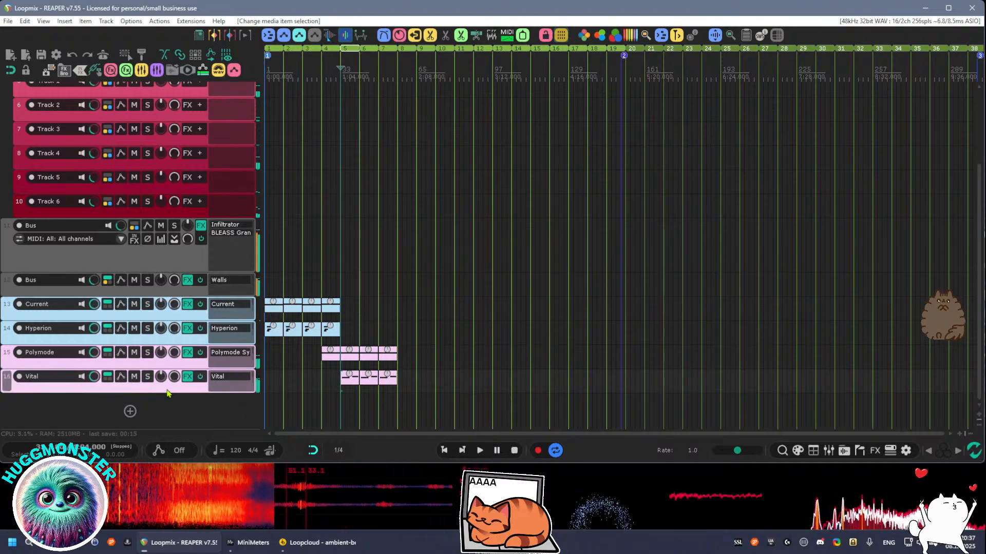
right_click(166, 393)
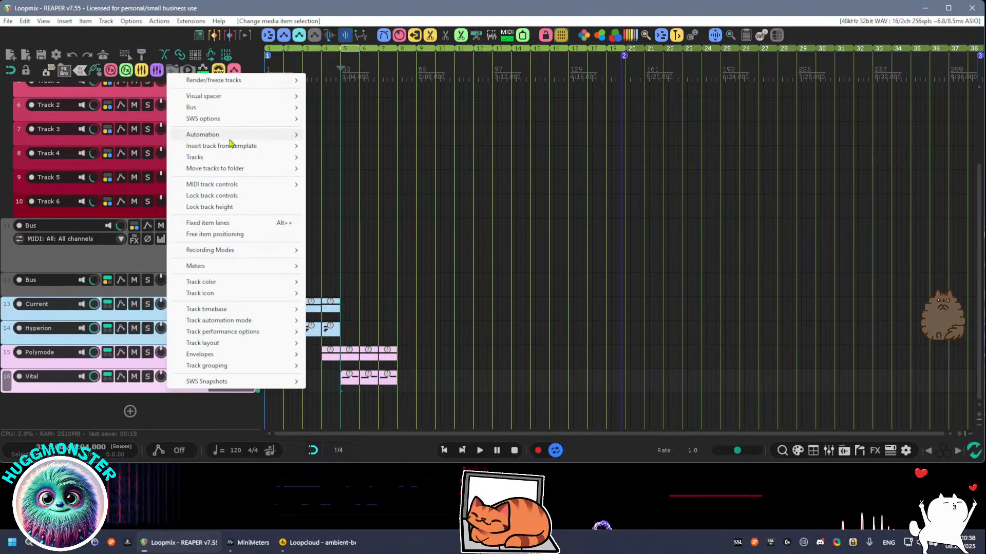
mouse_move(303, 108)
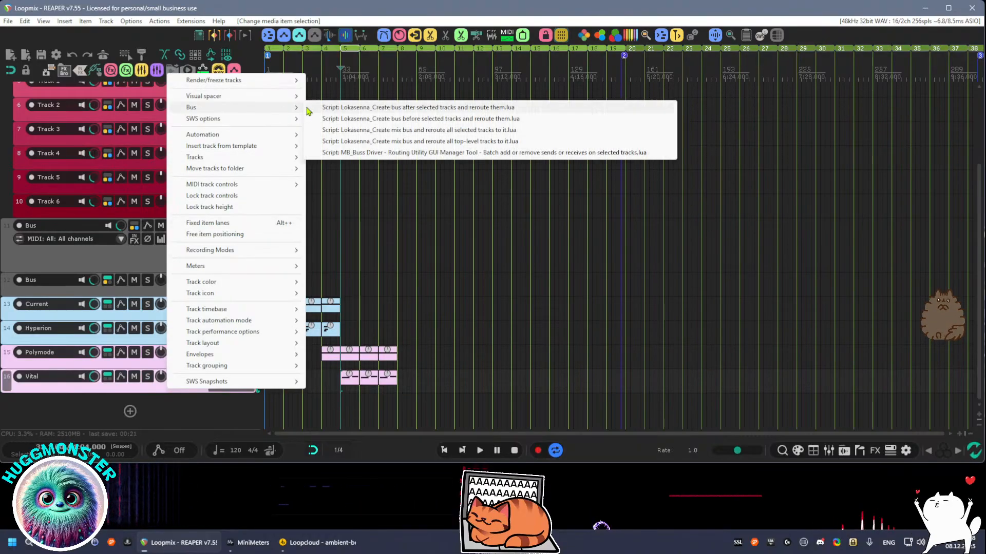
left_click(395, 107)
Add Blackhole (Eventide) from the Creative - Reverb (Digital) category to the track 17 bus and move its window clear of the tracks
double_click(232, 411)
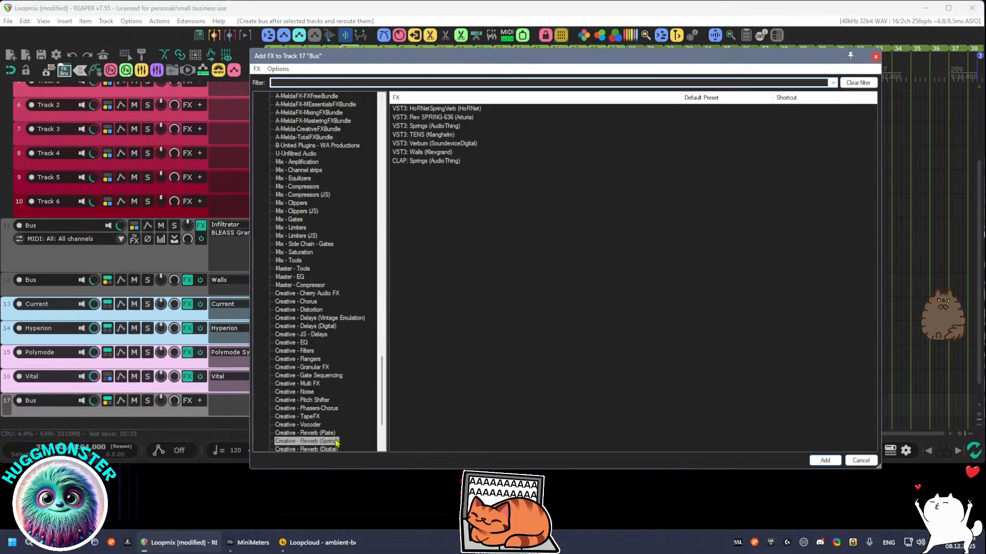
scroll(342, 441, "down", 3)
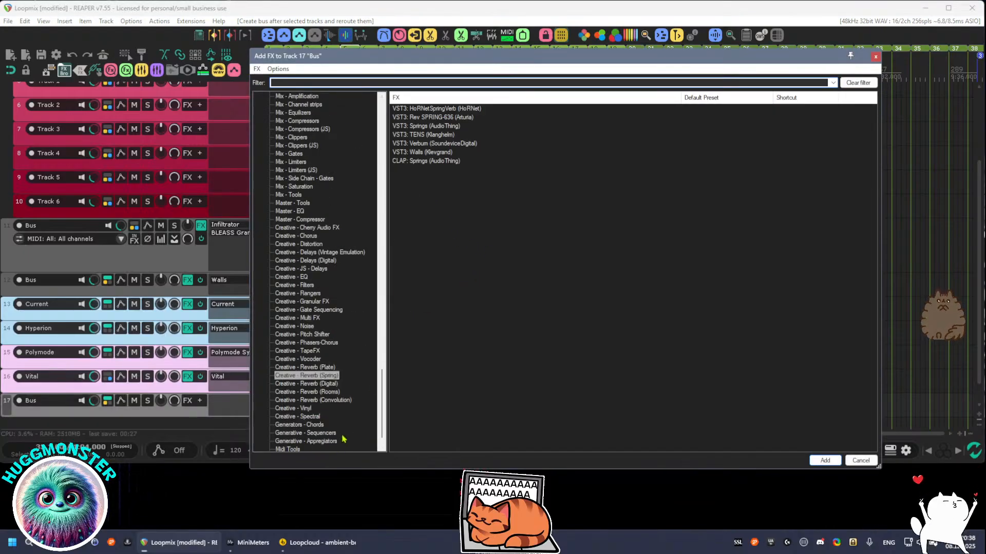
left_click(322, 384)
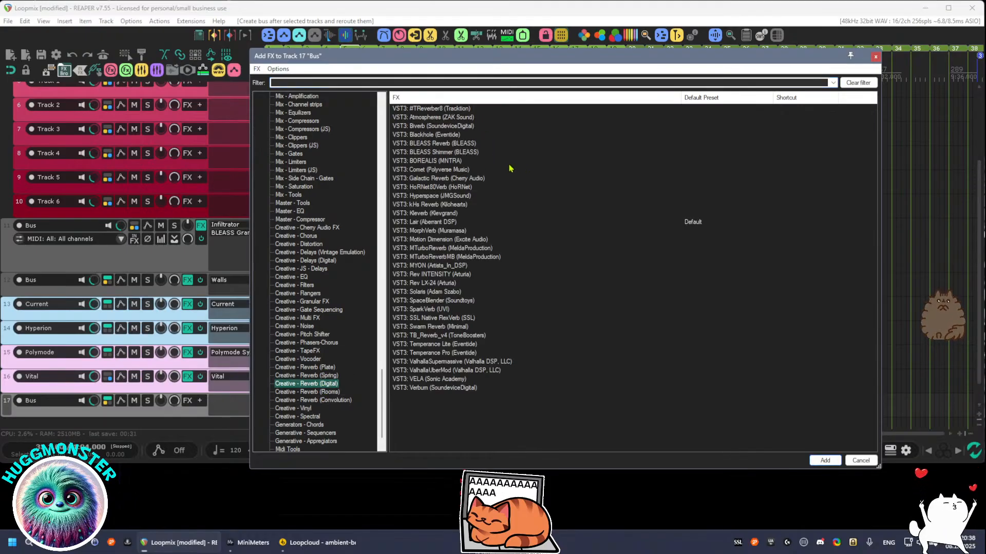
left_click(431, 136)
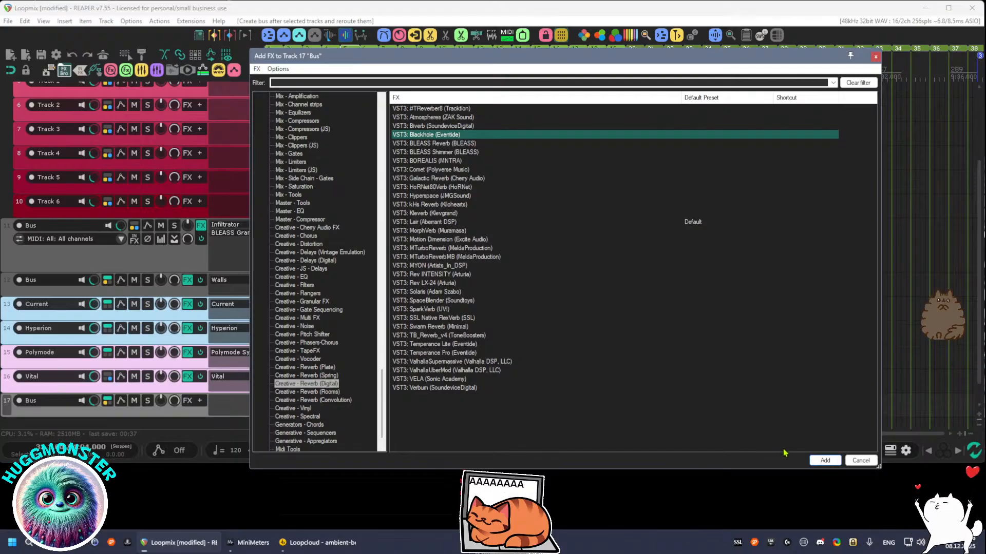
left_click(824, 461)
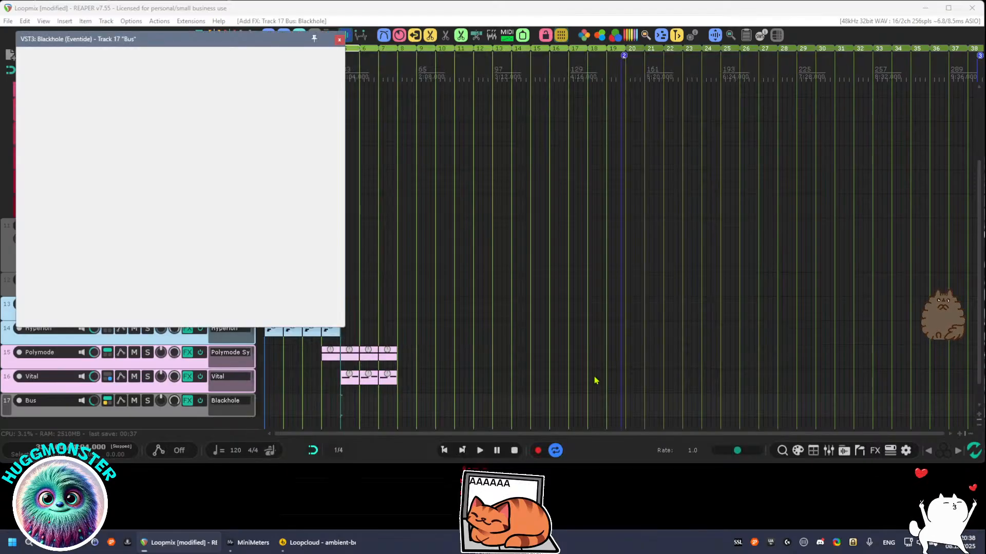
left_click_drag(234, 40, 696, 64)
Try the CargoShip preset from the Richard Devine category in Blackhole and start playback
left_click(562, 100)
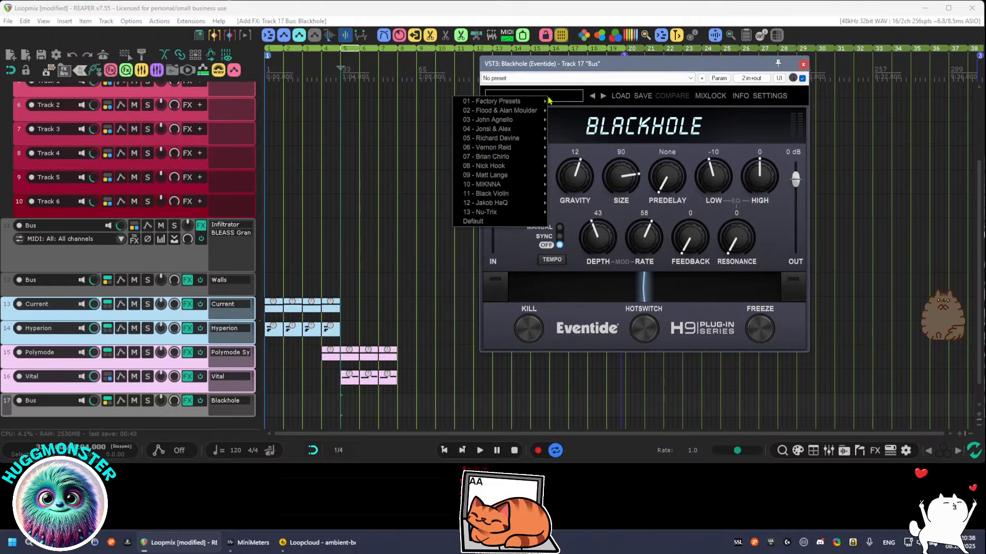
mouse_move(538, 102)
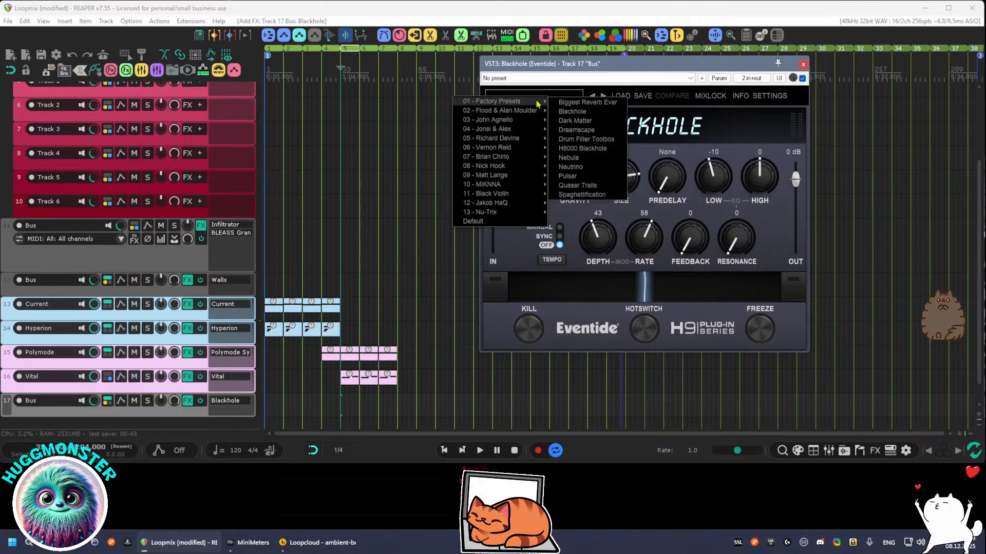
mouse_move(523, 126)
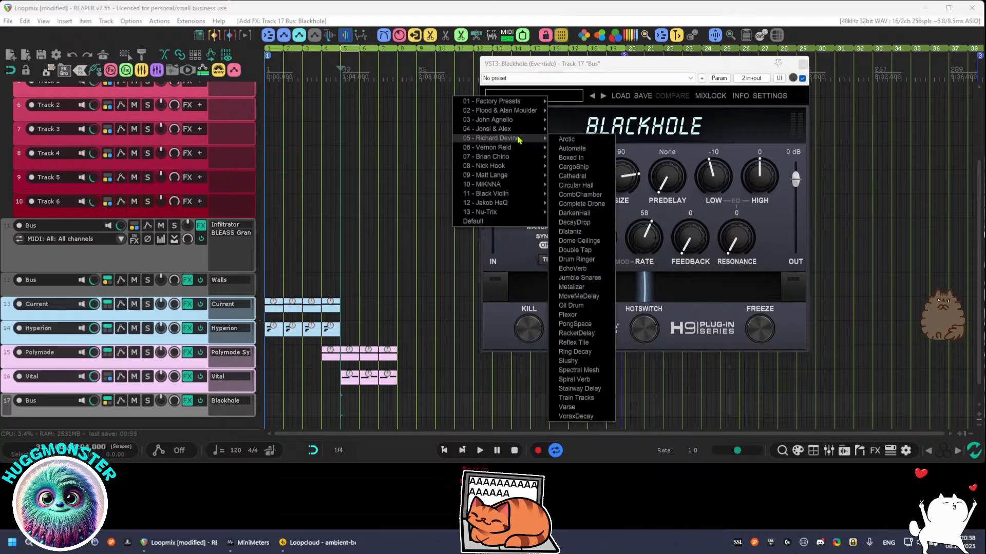
left_click(592, 170)
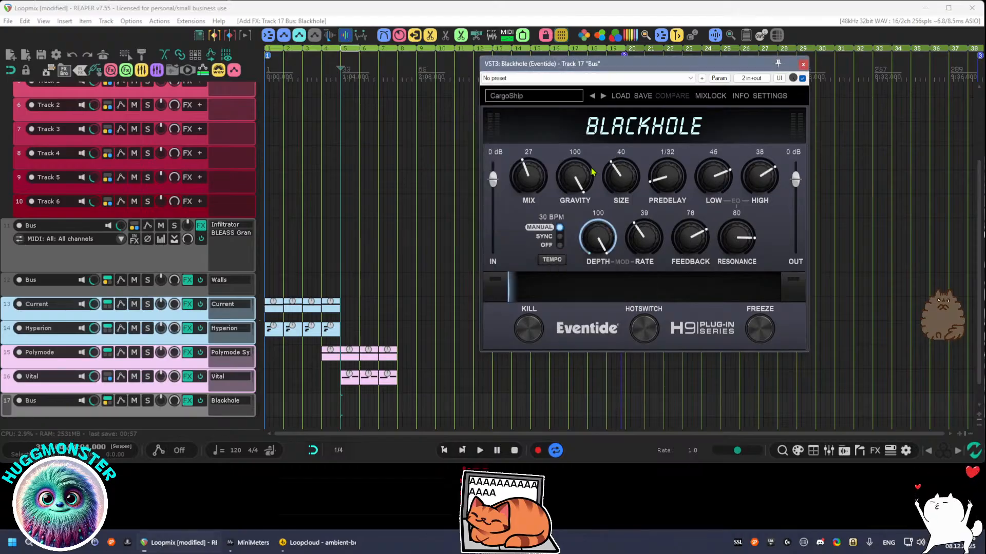
key("space")
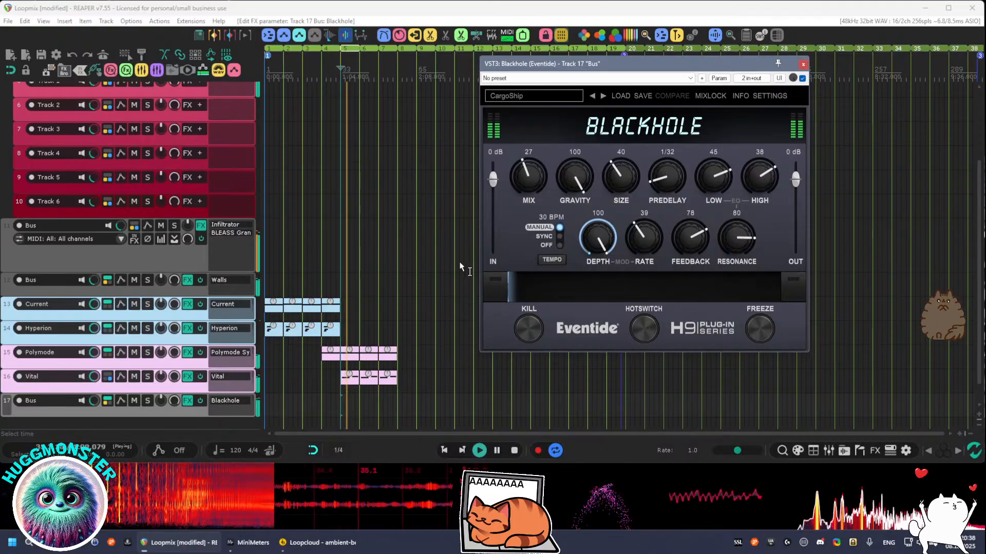
Load the Circular Hall preset from the Richard Devine category in Blackhole, close its window and stop playback
left_click(545, 101)
mouse_move(520, 139)
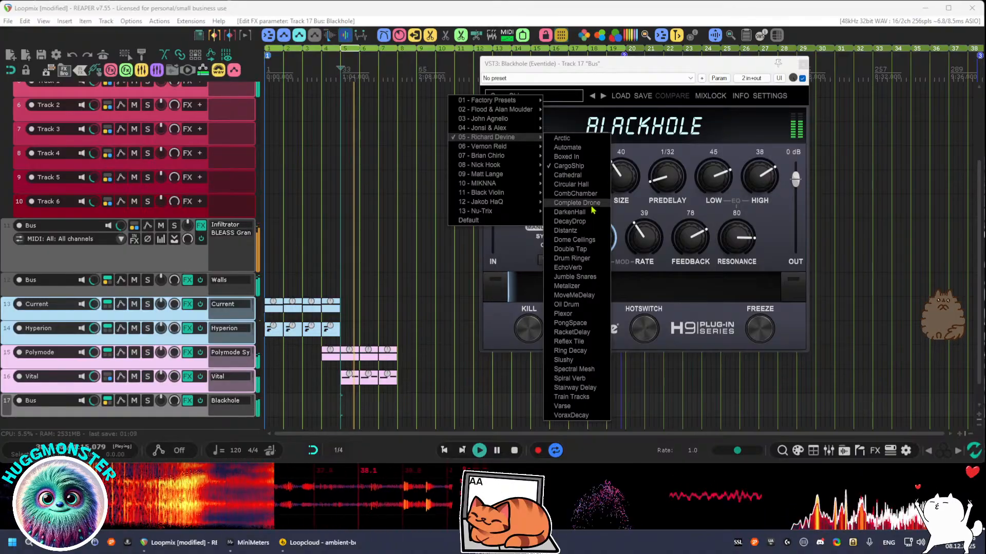
left_click(570, 184)
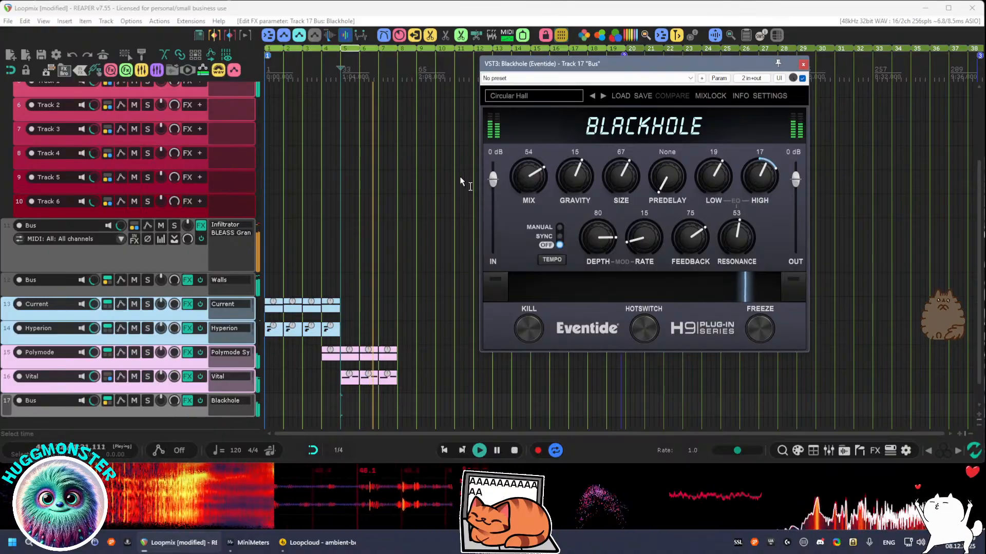
left_click(804, 65)
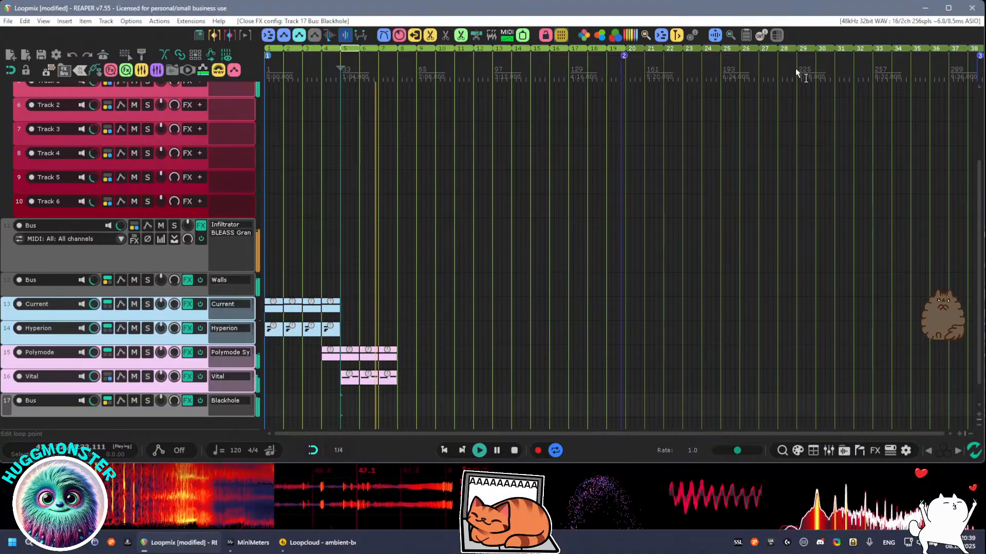
key("space")
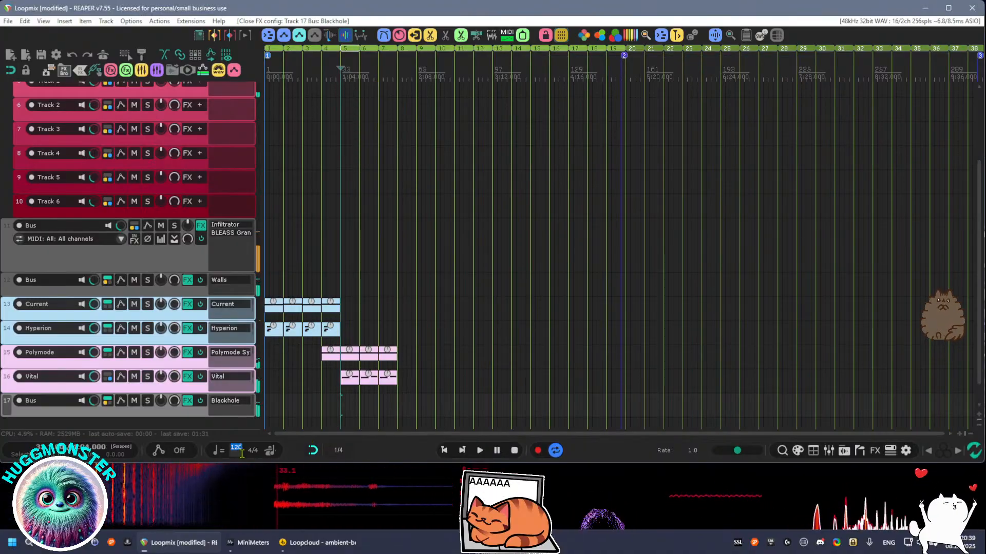
Set the project tempo to 100 BPM, then save the project while auditioning it from region 5
key("Return")
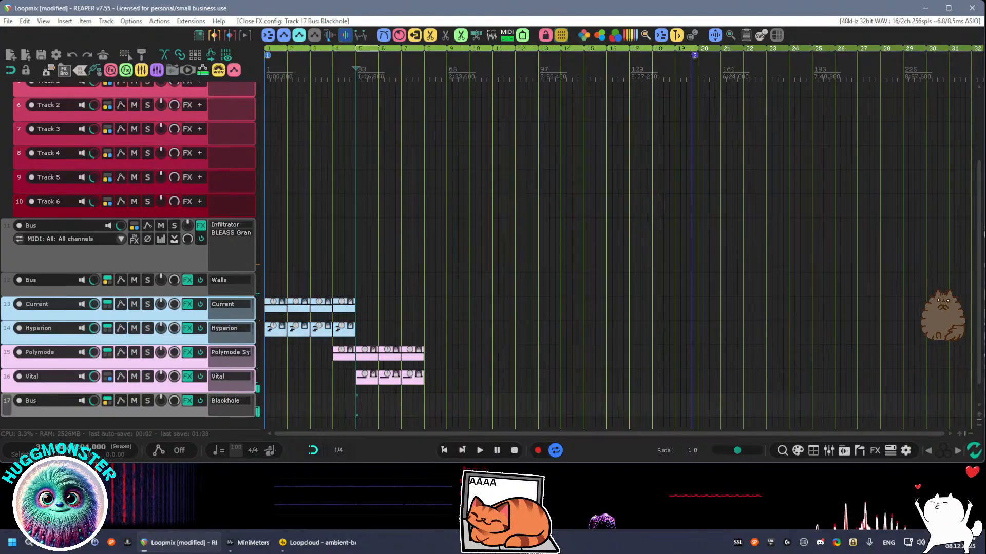
key("space")
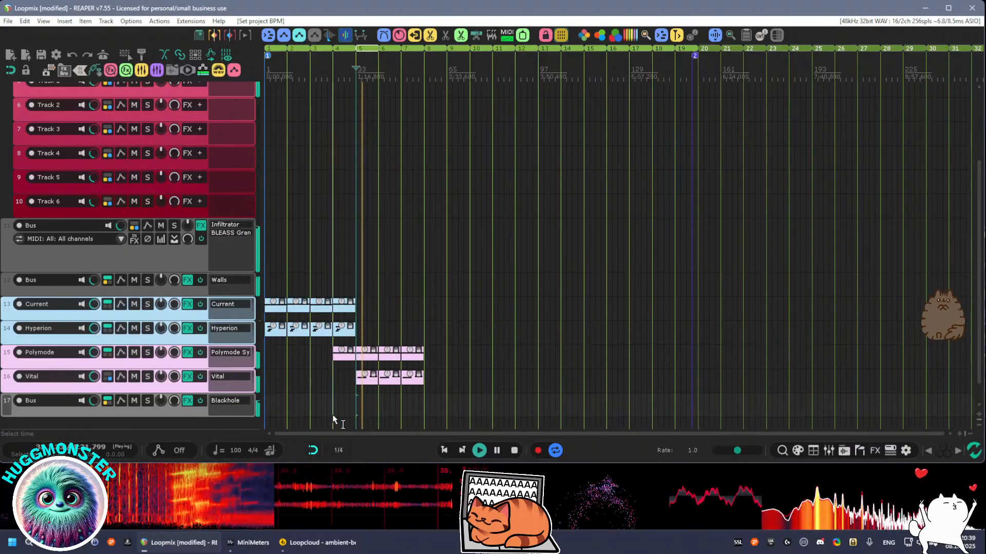
left_click(40, 54)
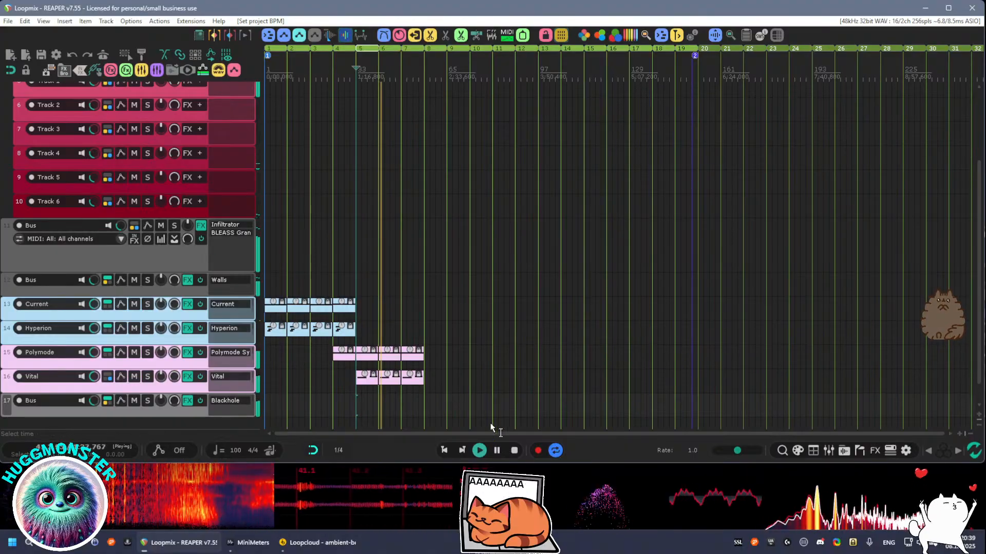
left_click(514, 450)
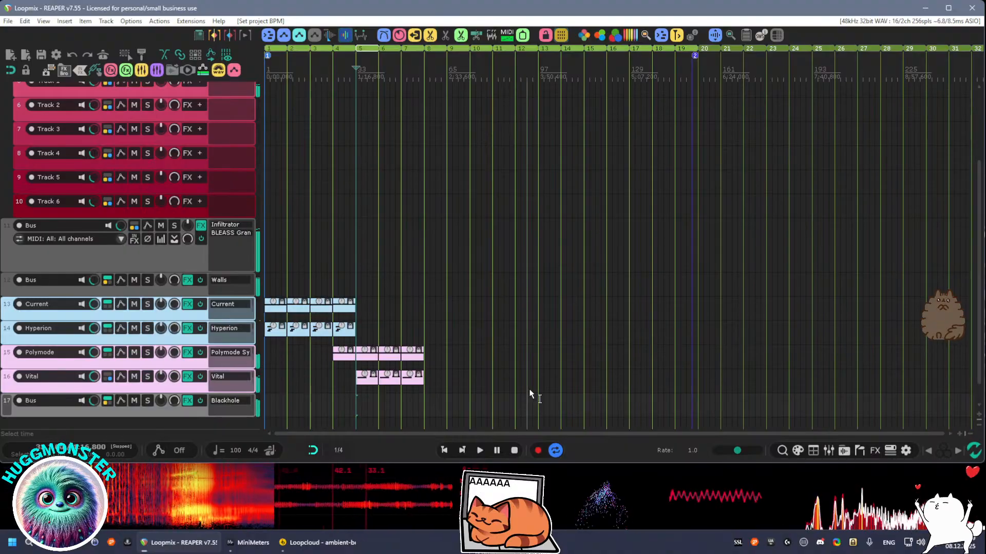
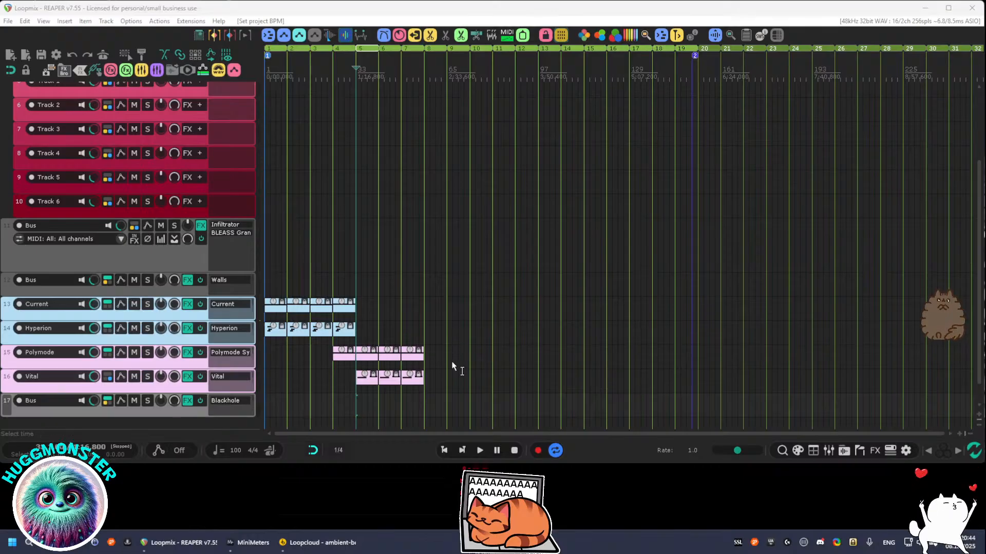
Play the project from region 5 and examine how the Loopmix, synth and bus tracks are arranged across the regions
scroll(452, 361, "up", 3)
scroll(455, 371, "down", 1)
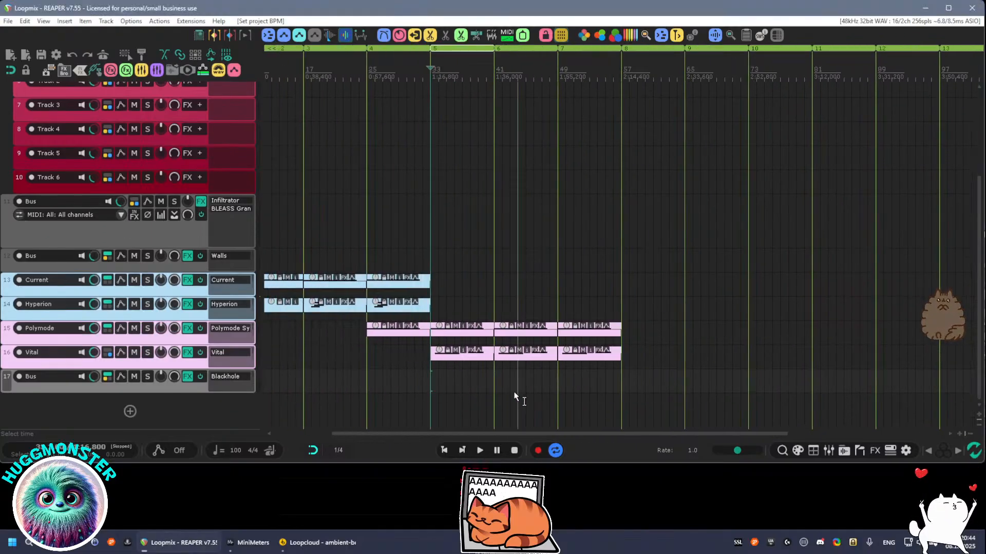
key("space")
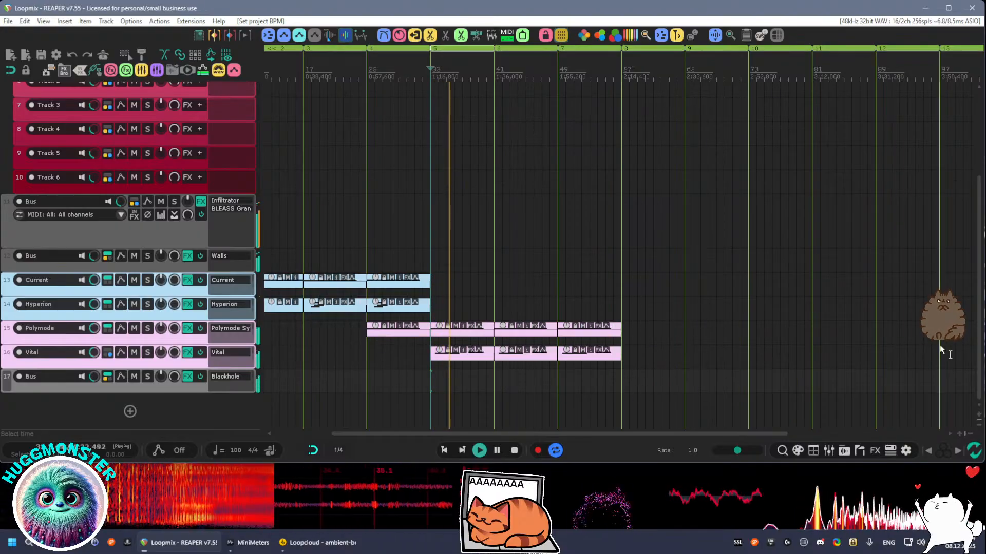
left_click_drag(980, 364, 982, 279)
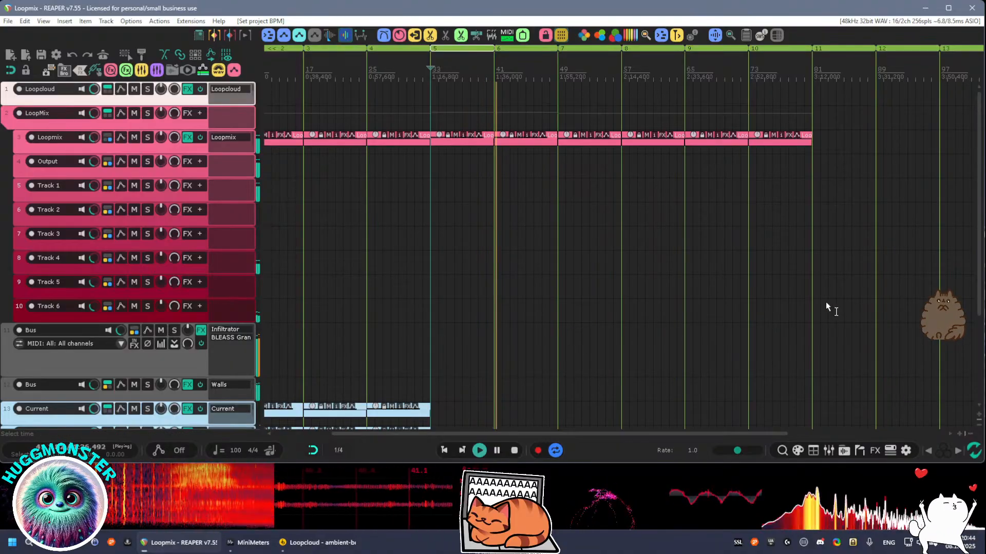
scroll(825, 302, "down", 5)
scroll(719, 288, "down", 3)
scroll(681, 265, "down", 3)
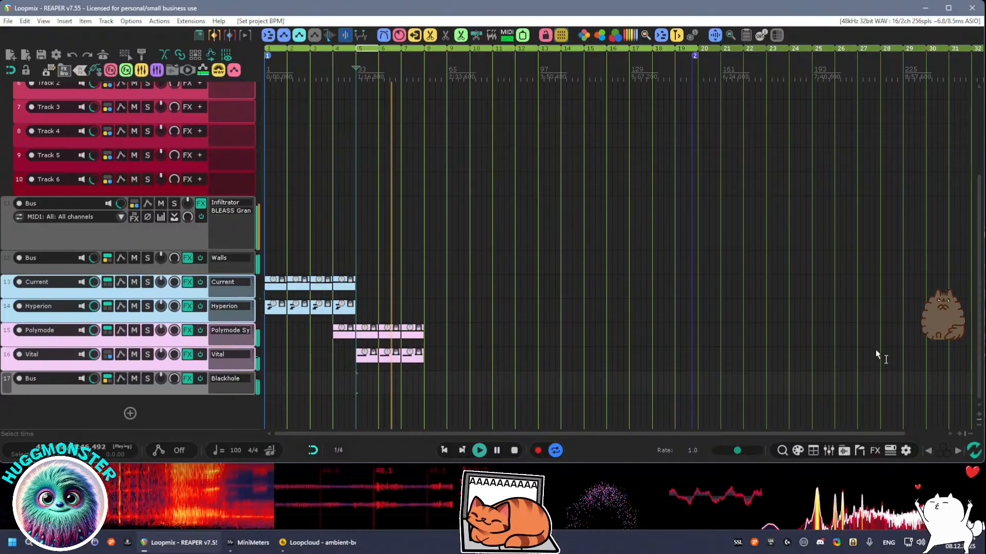
scroll(965, 383, "up", 5)
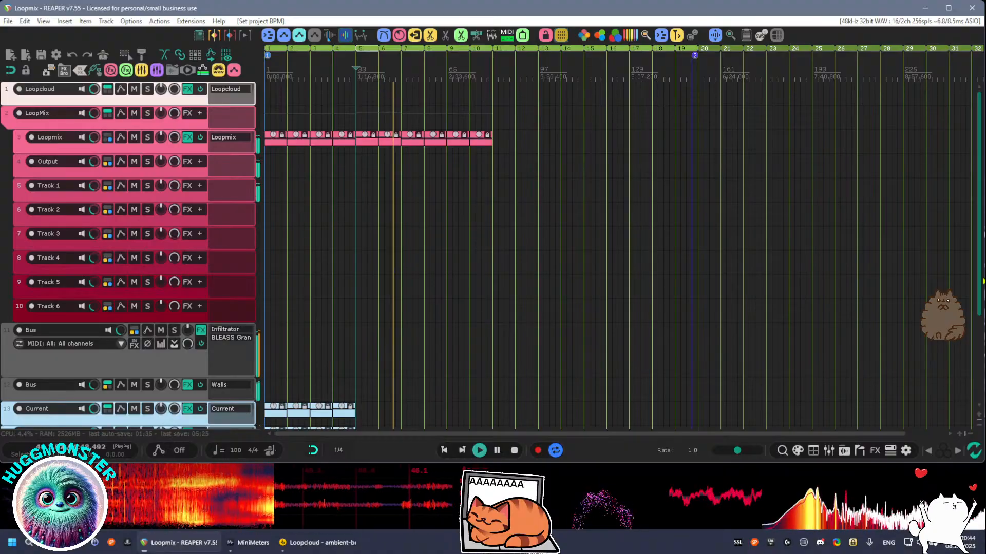
scroll(965, 383, "down", 4)
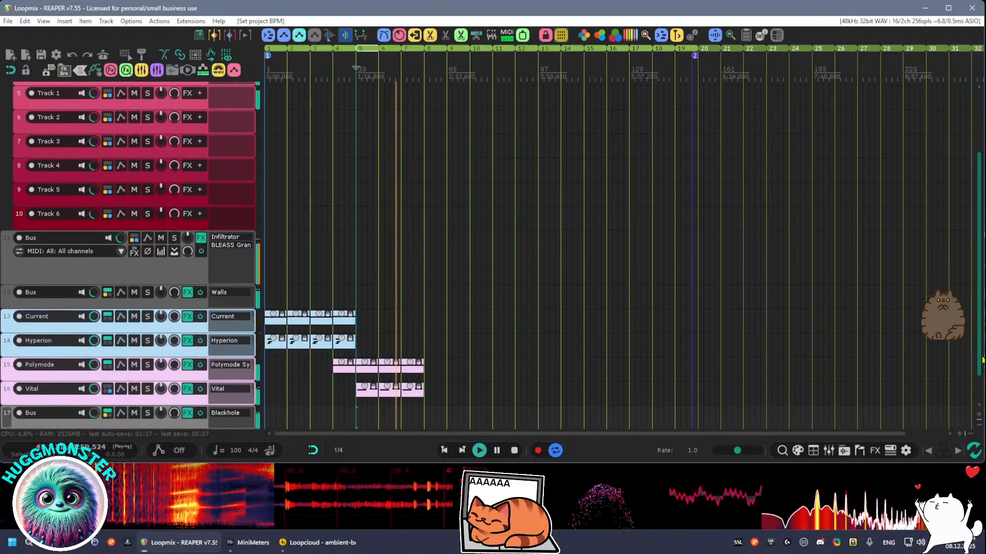
scroll(634, 280, "up", 4)
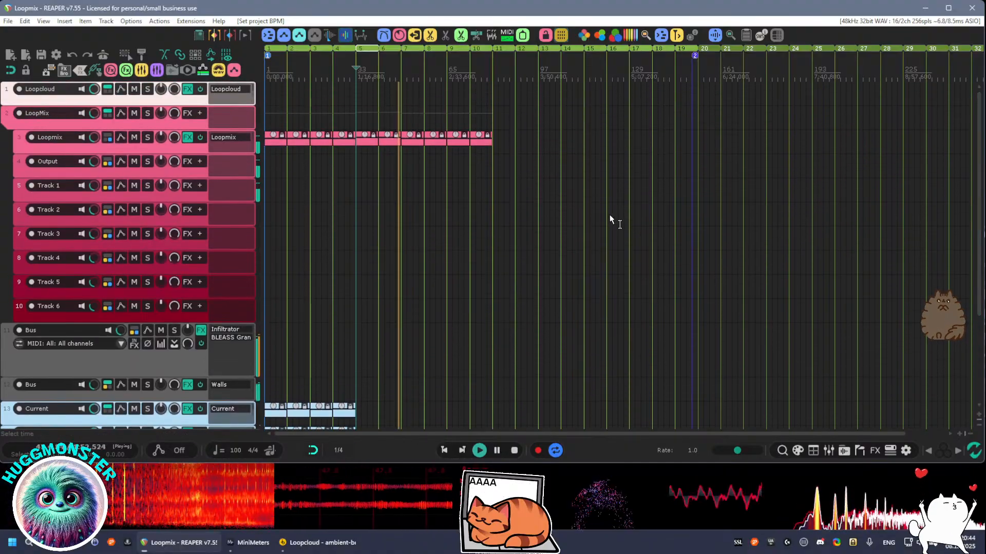
left_click_drag(551, 273, 550, 234)
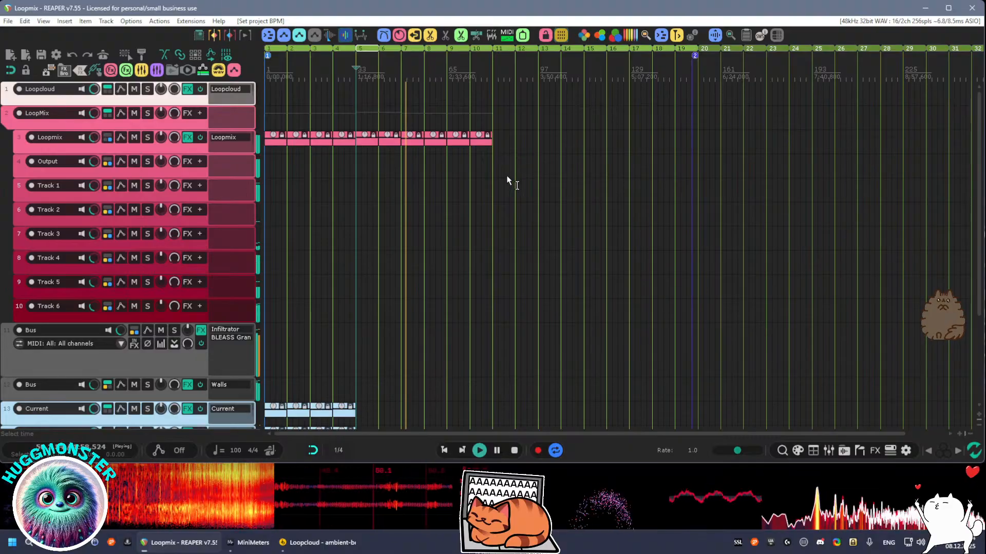
Select the time range of region 11, stop playback and insert a new MIDI item there
double_click(503, 49)
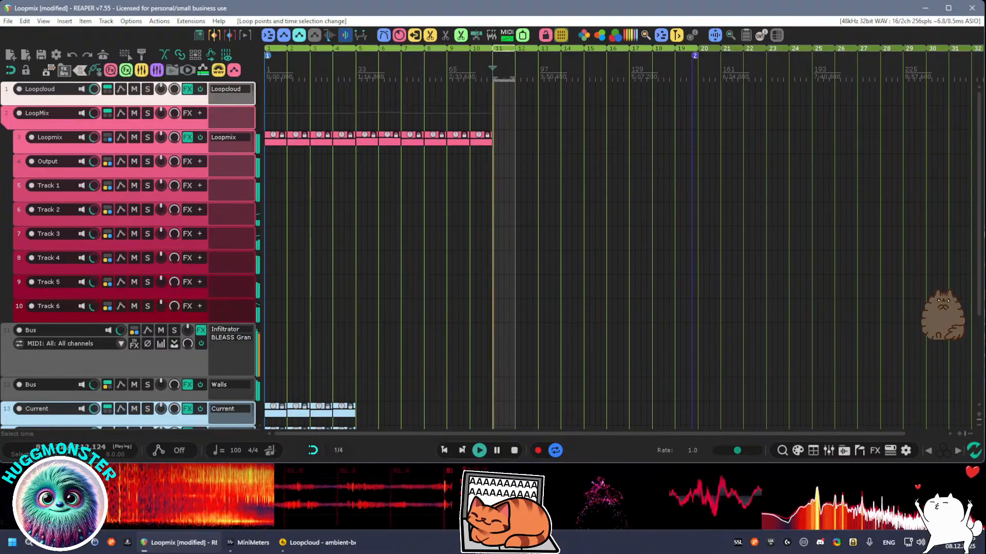
key("space")
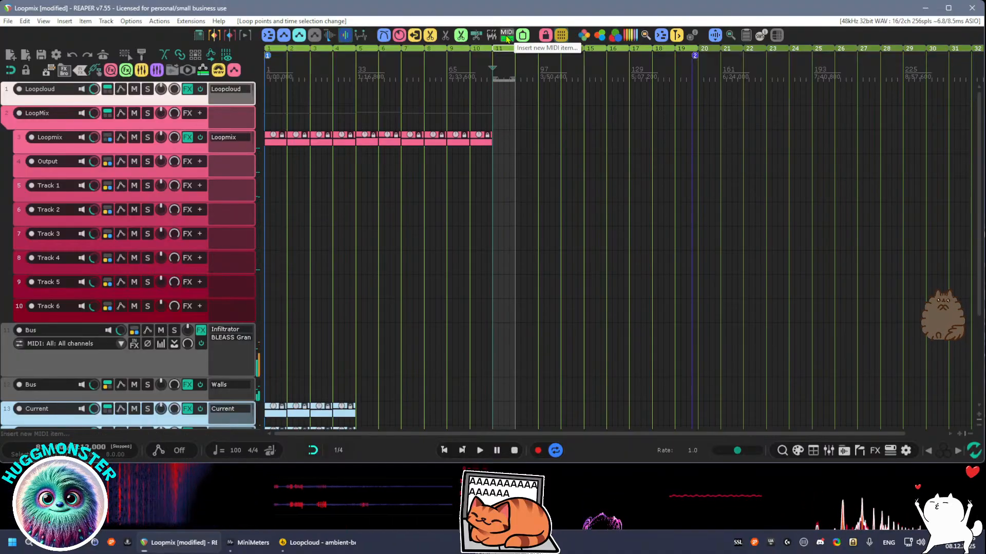
left_click(507, 36)
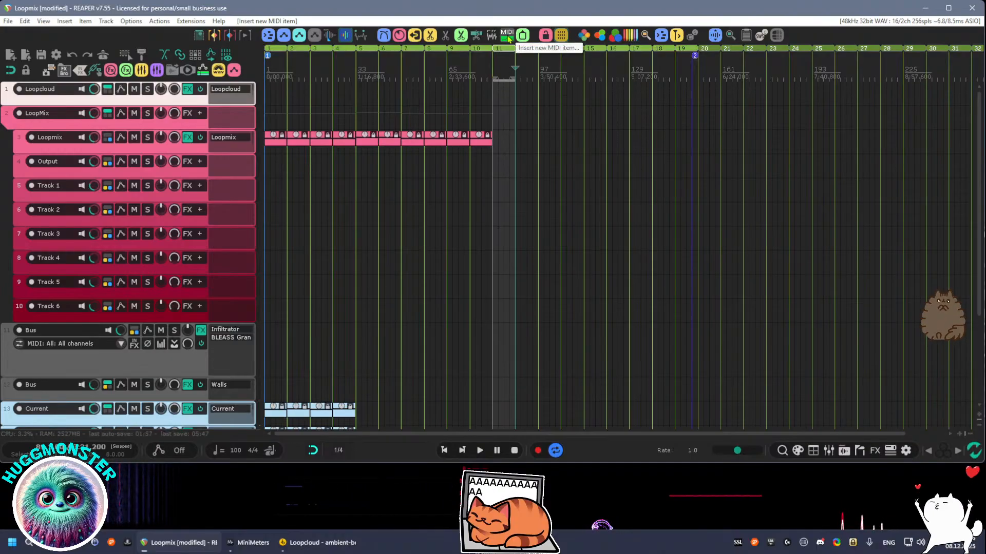
scroll(493, 231, "down", 4)
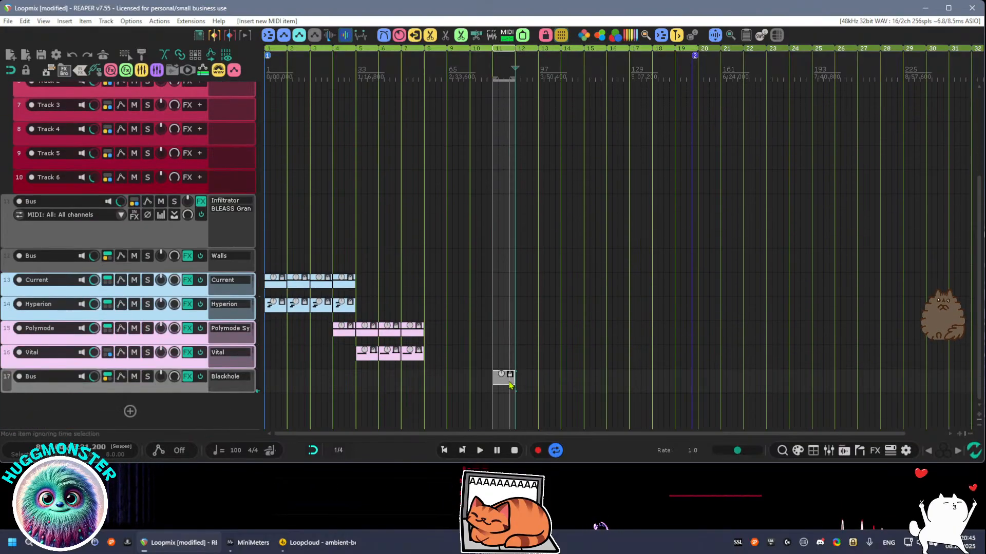
Place the region 11 MIDI item on the Loopmix track and delete the leftover item on the Blackhole bus
left_click(508, 380)
left_click_drag(507, 380, 516, 132)
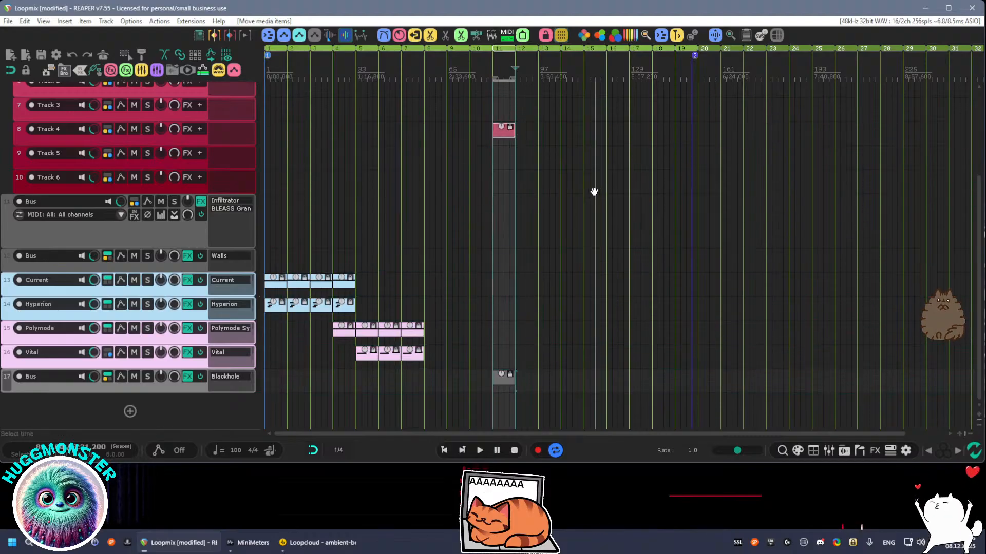
scroll(588, 231, "up", 3)
scroll(585, 266, "up", 2)
left_click_drag(505, 261, 511, 149)
scroll(570, 205, "down", 4)
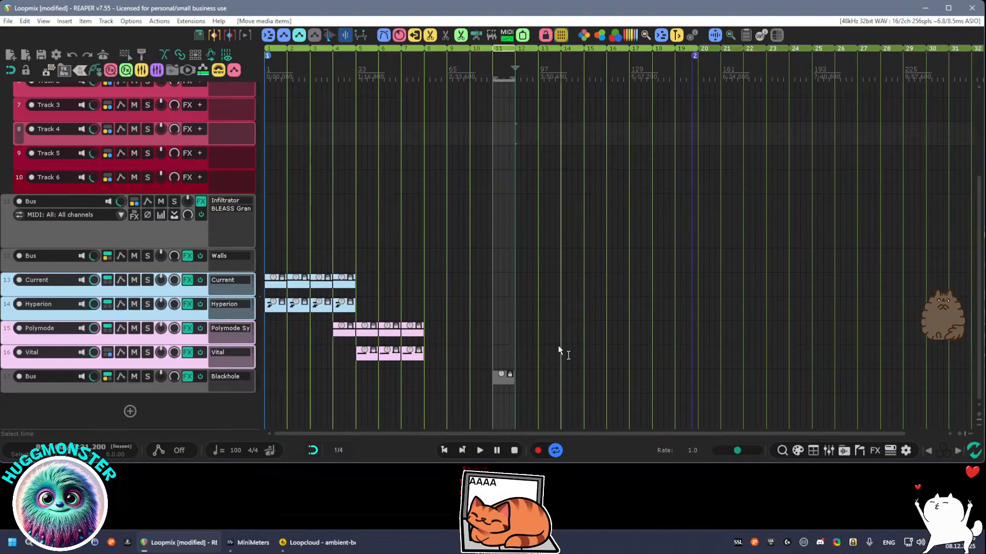
left_click_drag(523, 404, 495, 360)
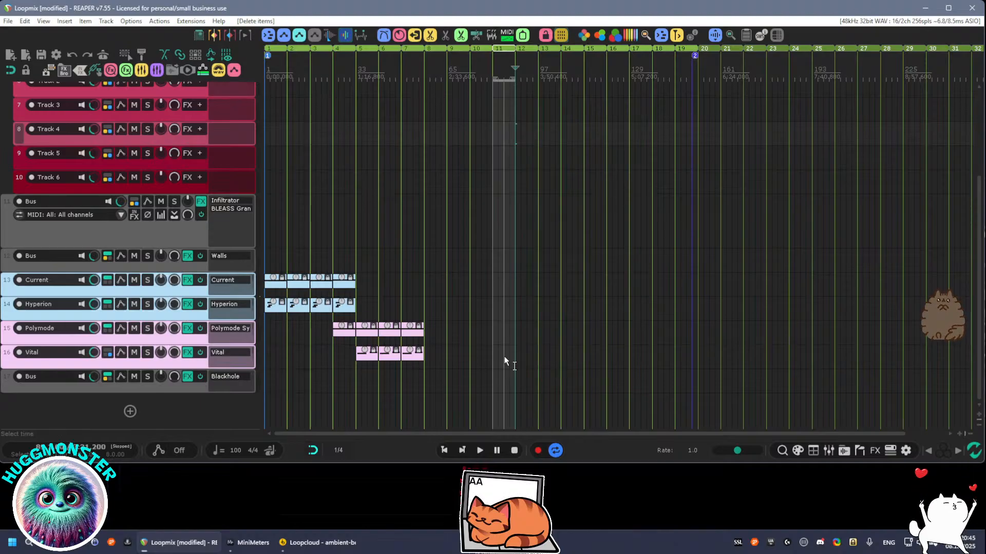
scroll(630, 324, "up", 4)
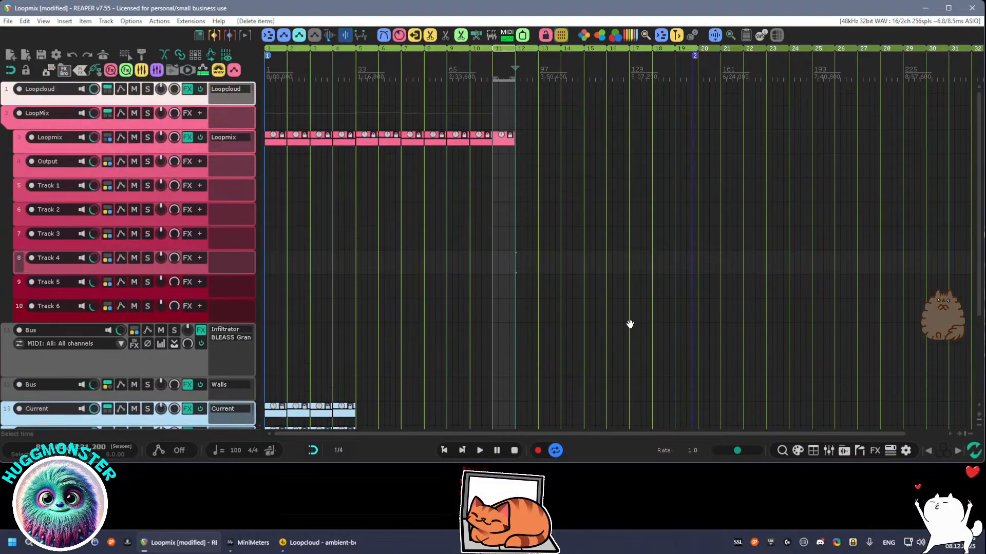
Add a trigger note to the region 11 Loopmix item and move it to Loopmix's sequencer 4 key while auditioning the beat
scroll(554, 247, "down", 1)
scroll(506, 177, "up", 5)
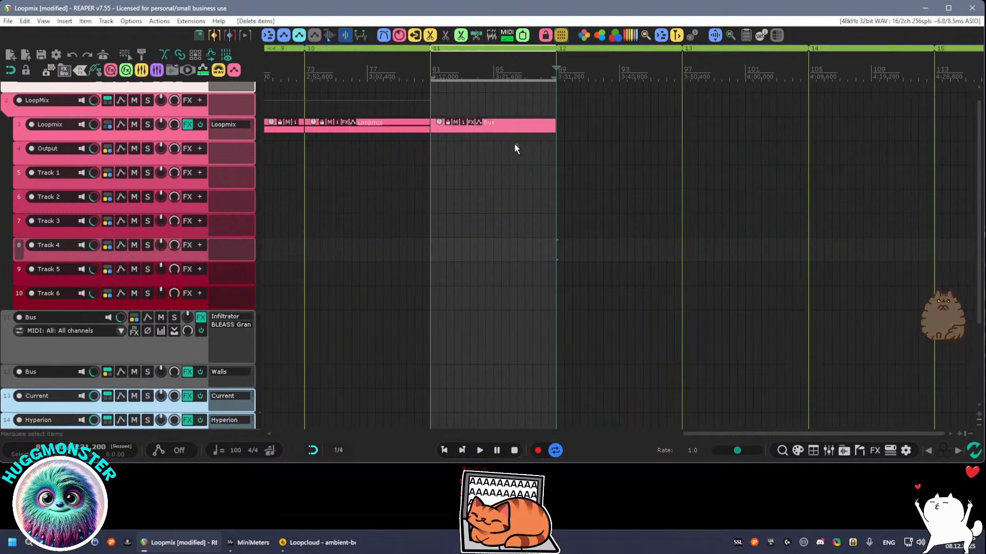
left_click_drag(515, 147, 470, 118)
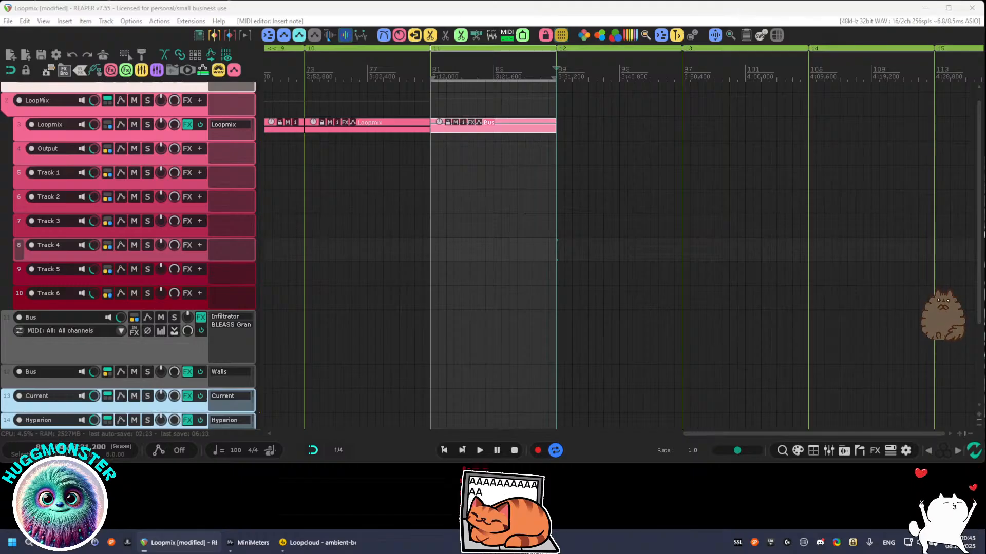
key("space")
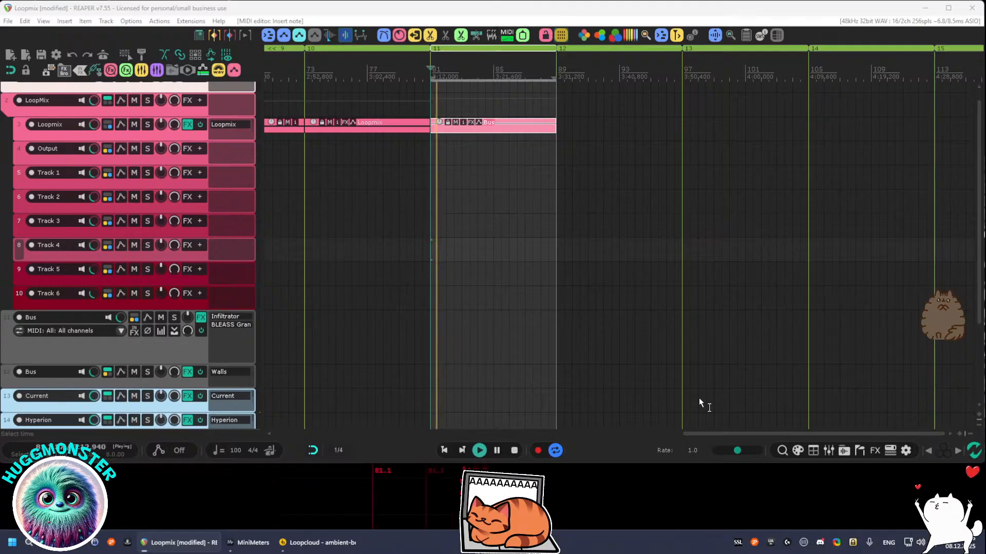
key("space")
left_click(226, 125)
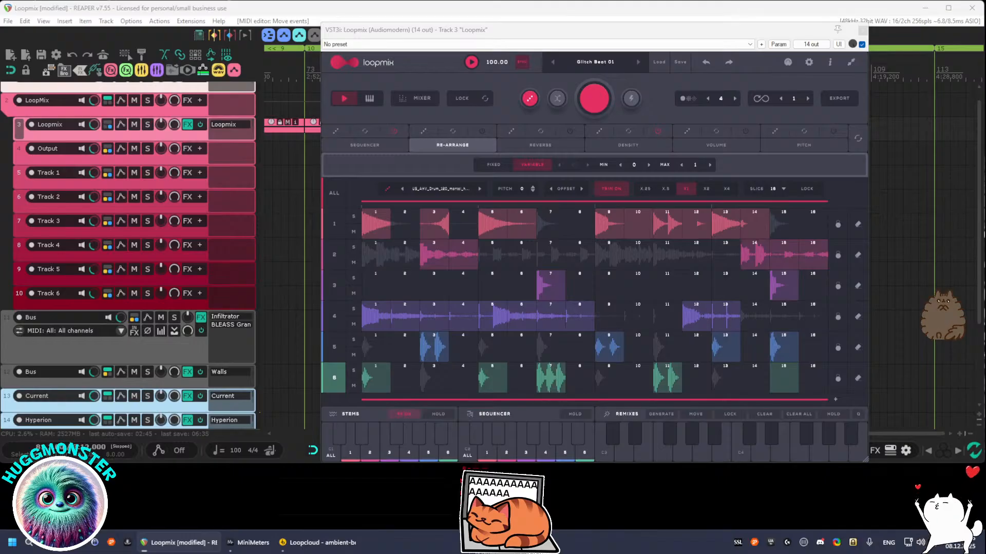
key("space")
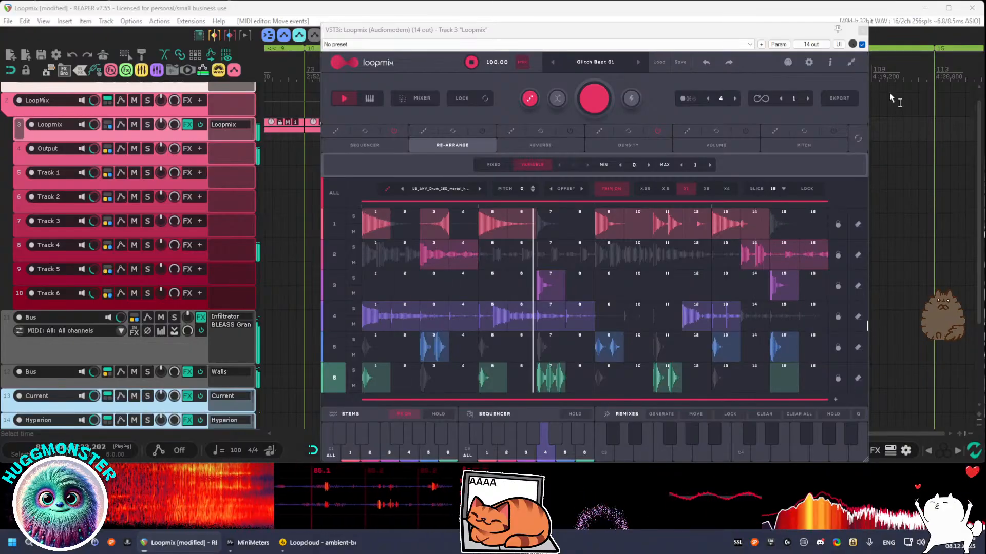
left_click(864, 32)
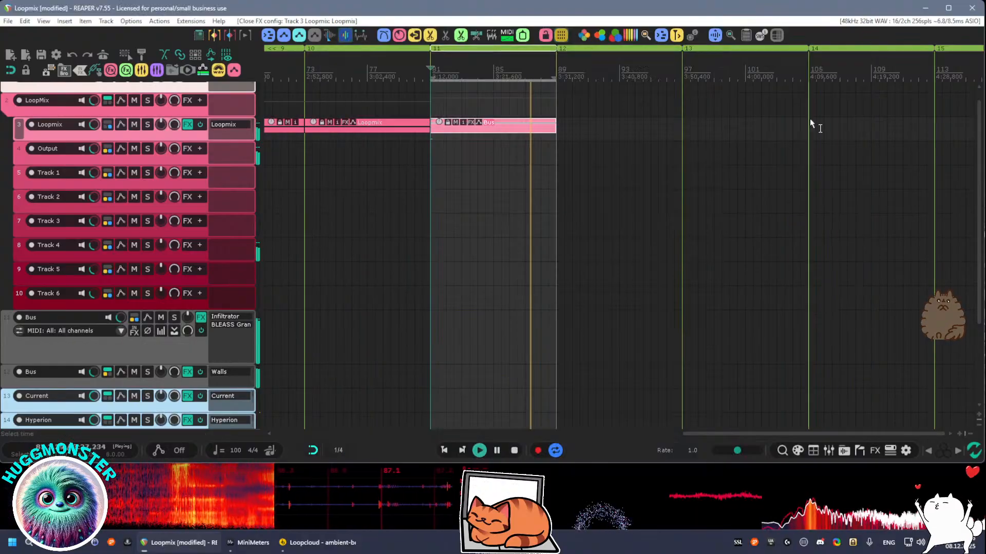
Duplicate the region 11 Loopmix item into region 12
scroll(701, 215, "down", 3)
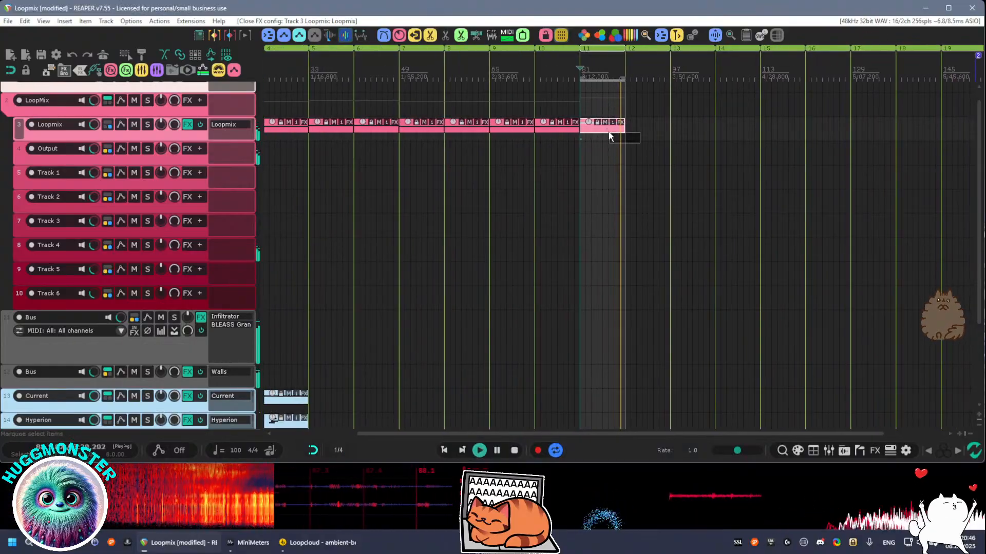
key("ctrl+d")
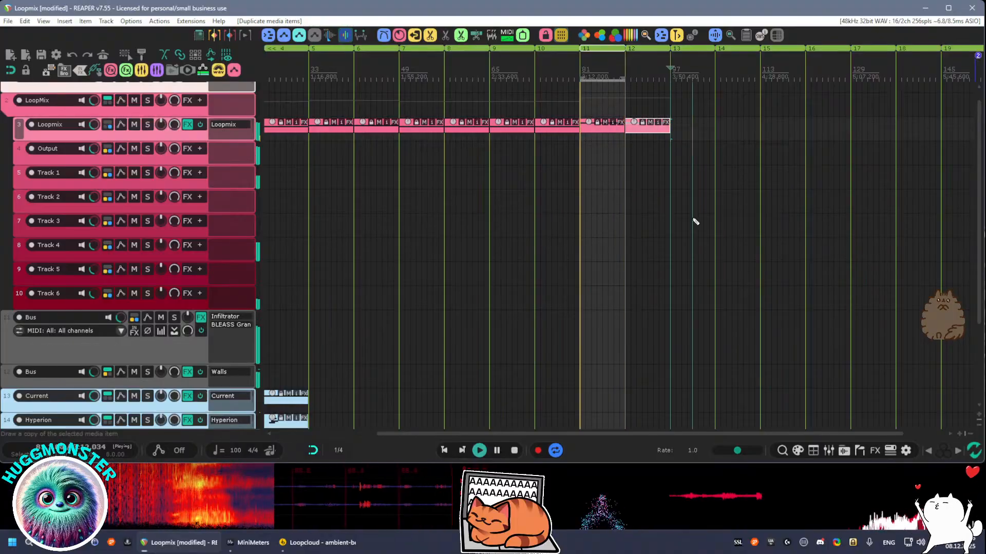
left_click_drag(679, 238, 690, 103)
left_click_drag(712, 158, 772, 203)
Stop playback and duplicate the Polymode and Vital items of regions 5 to 7 twice to fill regions 8 to 13
key("space")
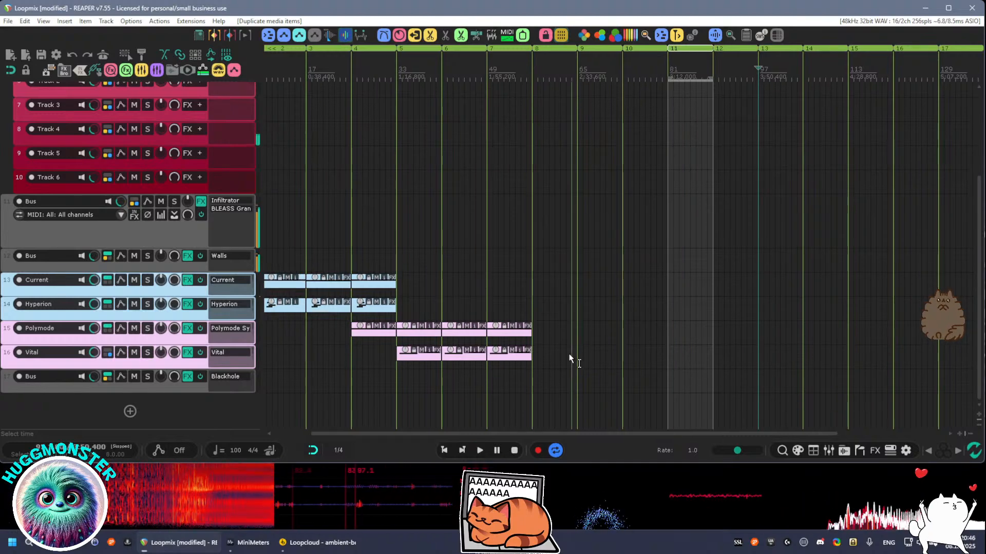
mouse_move(557, 354)
left_mouse_down()
mouse_move(426, 333)
mouse_move(707, 331)
left_mouse_up()
Play the project from the start of region 11 to check the new beat with the extended Polymode and Vital parts
left_click(666, 385)
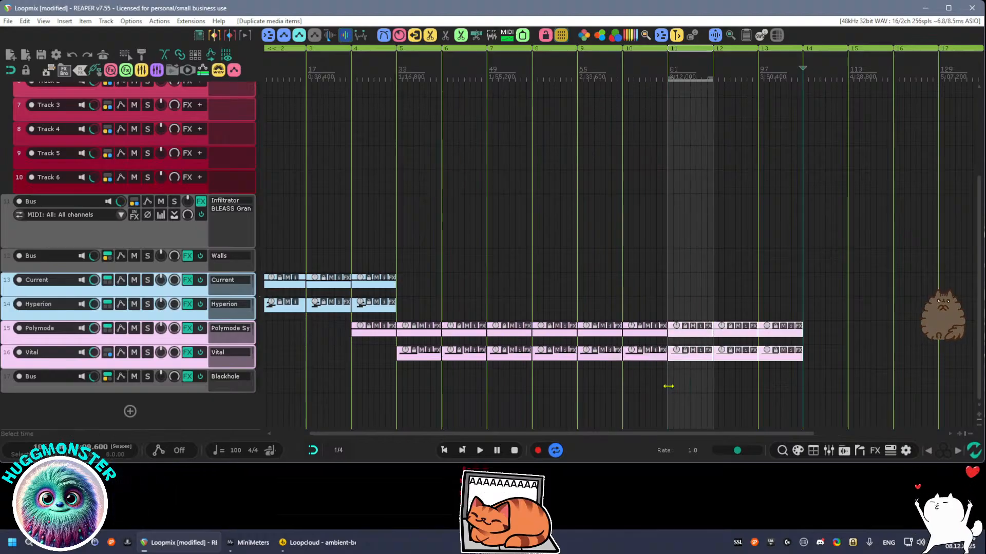
key("space")
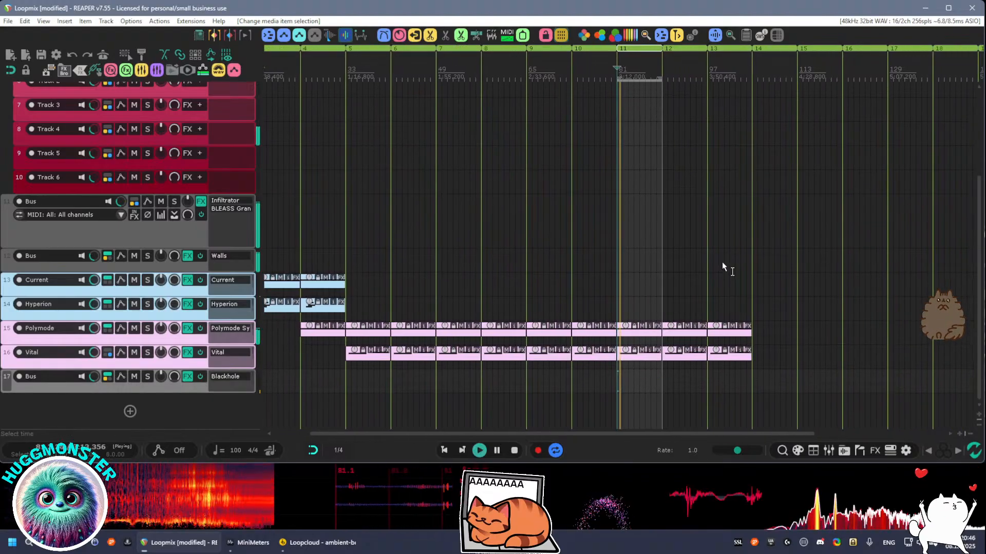
left_click_drag(761, 223, 734, 245)
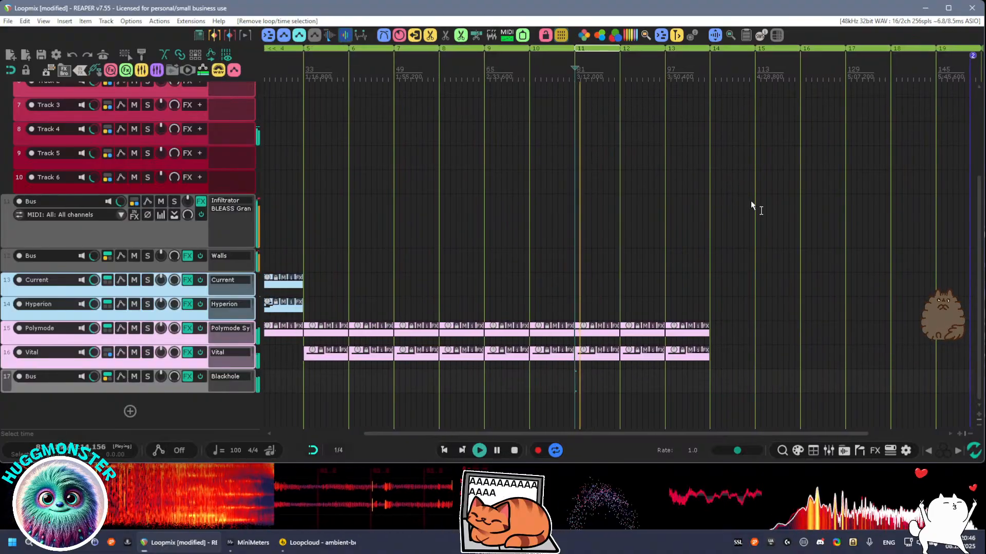
left_click_drag(751, 202, 770, 149)
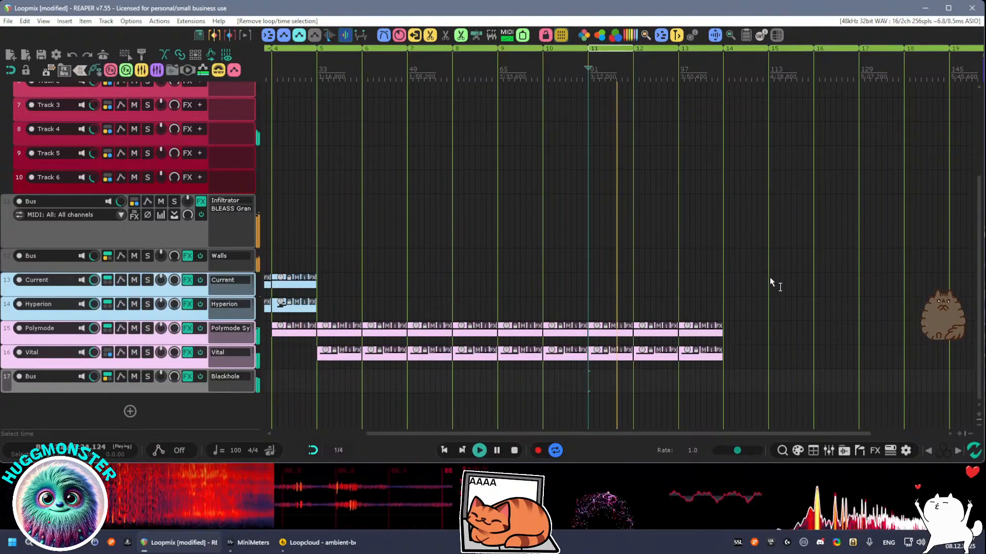
left_click(514, 450)
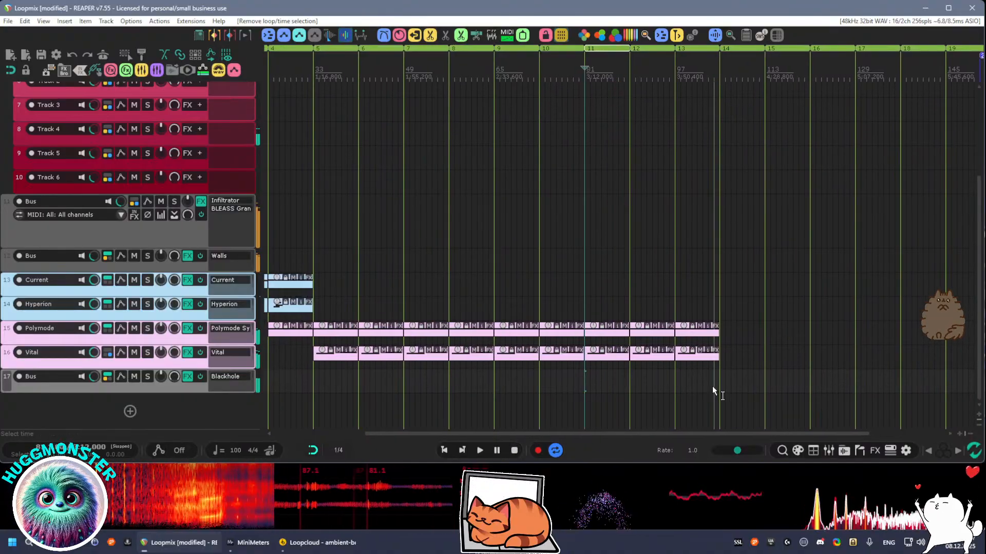
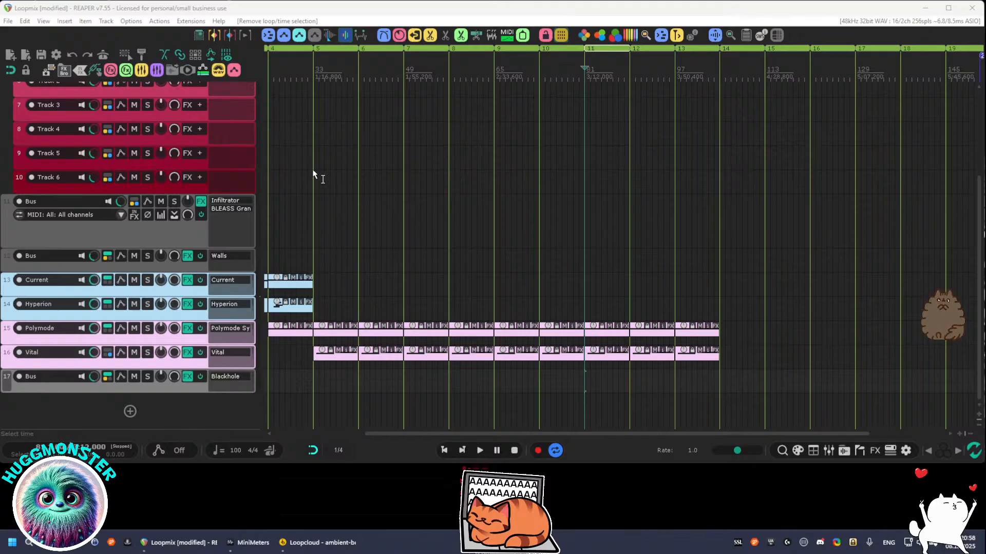
Save the project and bring the whole arrangement into view
left_click(42, 56)
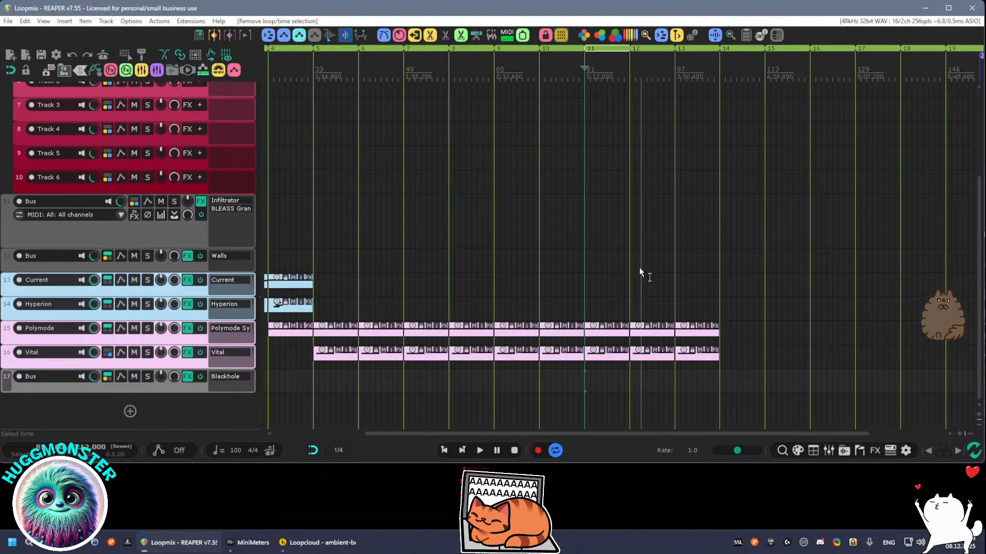
scroll(639, 267, "down", 4)
left_click_drag(531, 234, 547, 325)
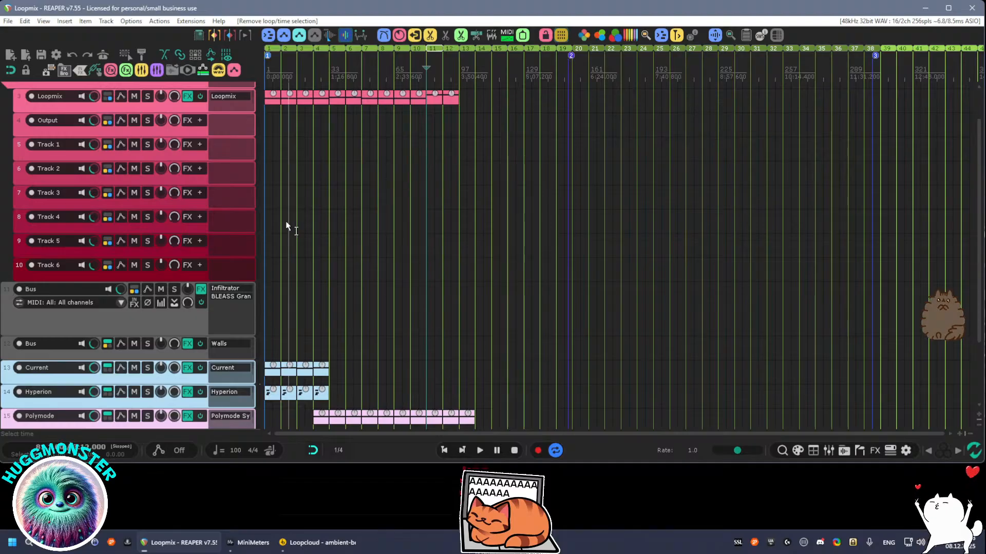